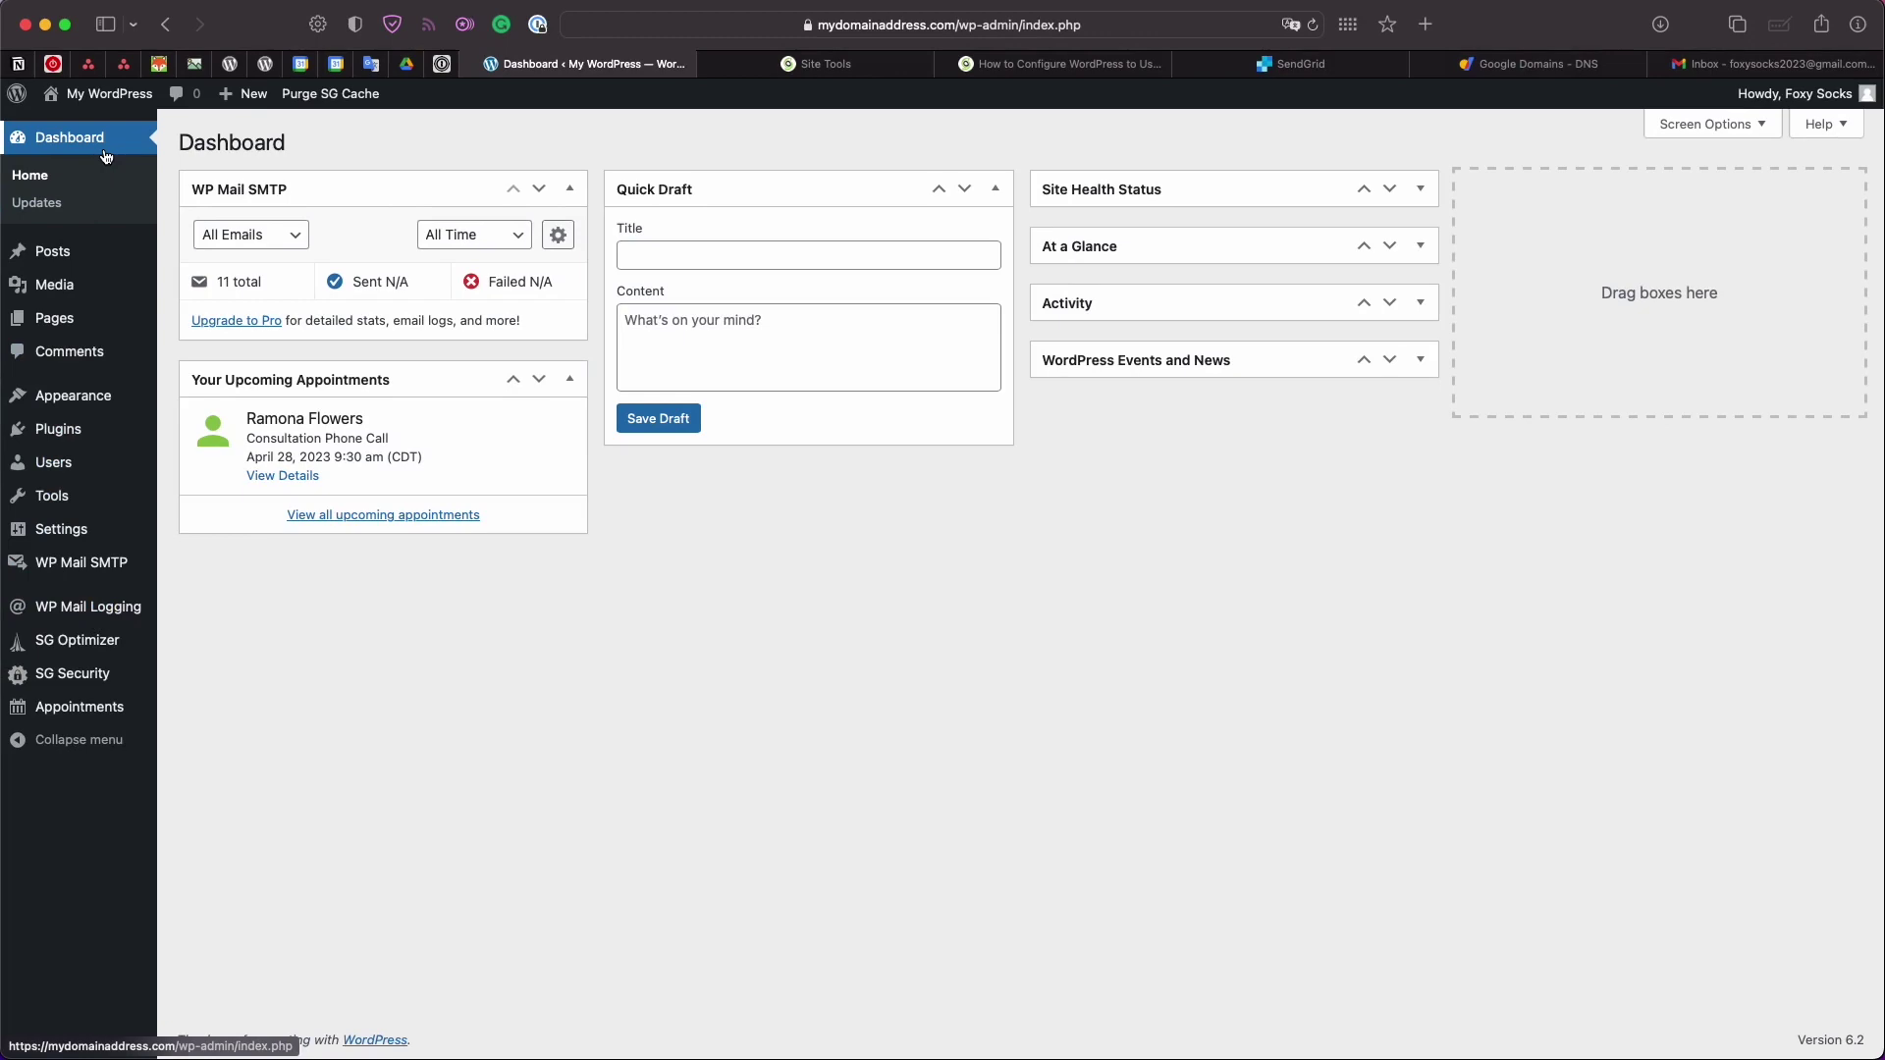
Step: View the public site, then the Installed Plugins list with WP Mail SMTP and WP Mail Logging
left_click(111, 99)
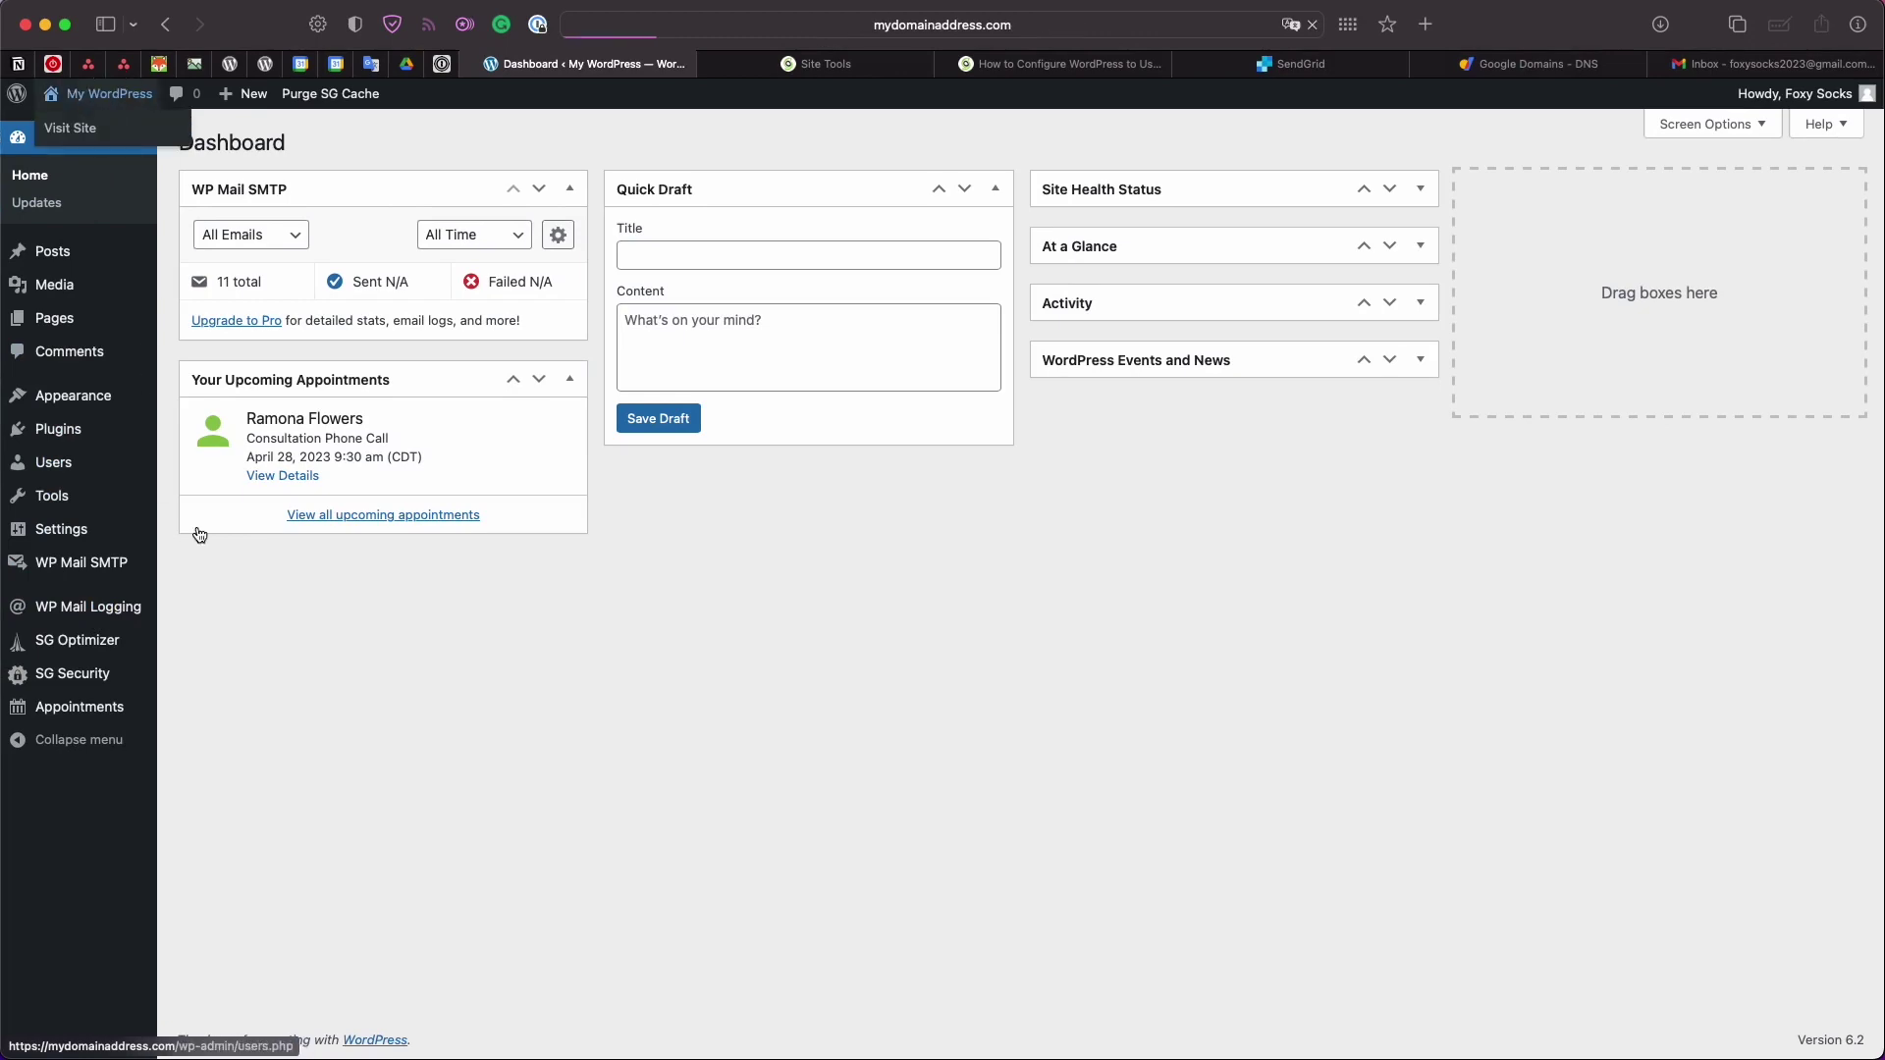
scroll(323, 600, "down", 3)
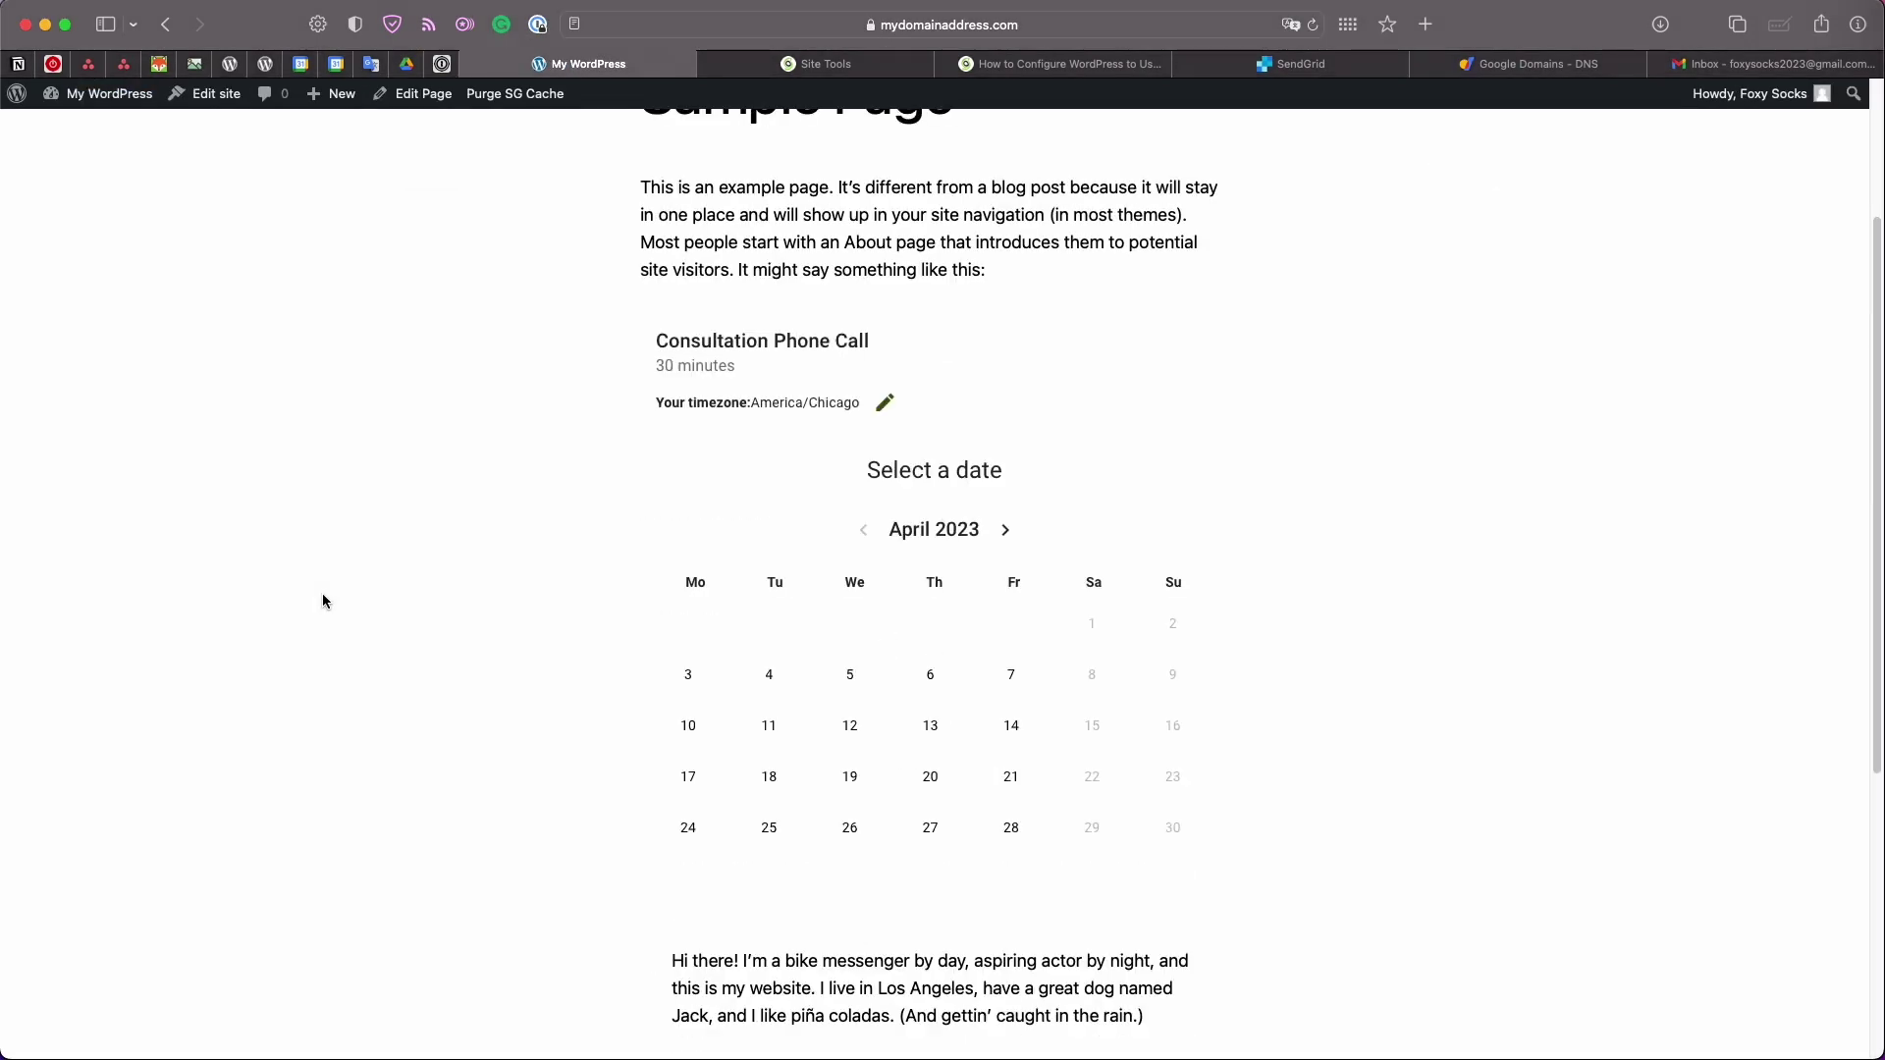
scroll(322, 599, "down", 3)
scroll(829, 497, "up", 3)
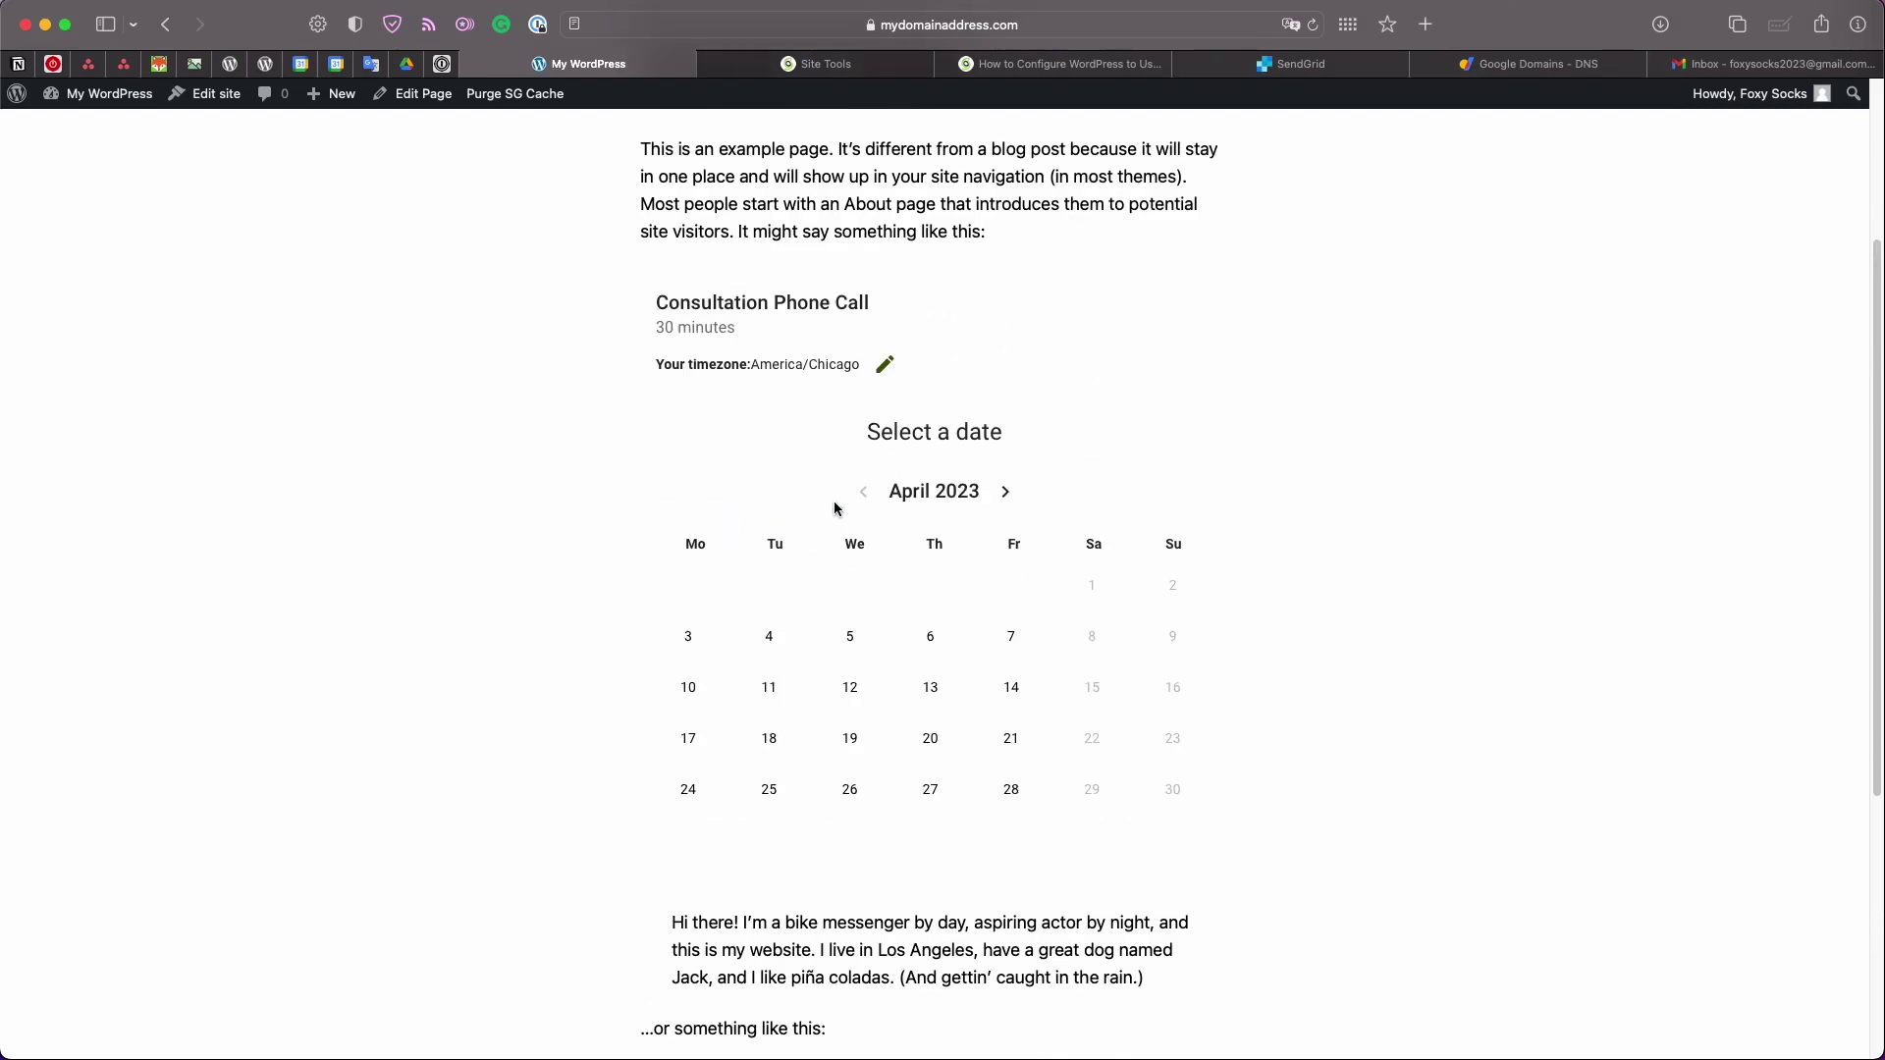
left_click(119, 98)
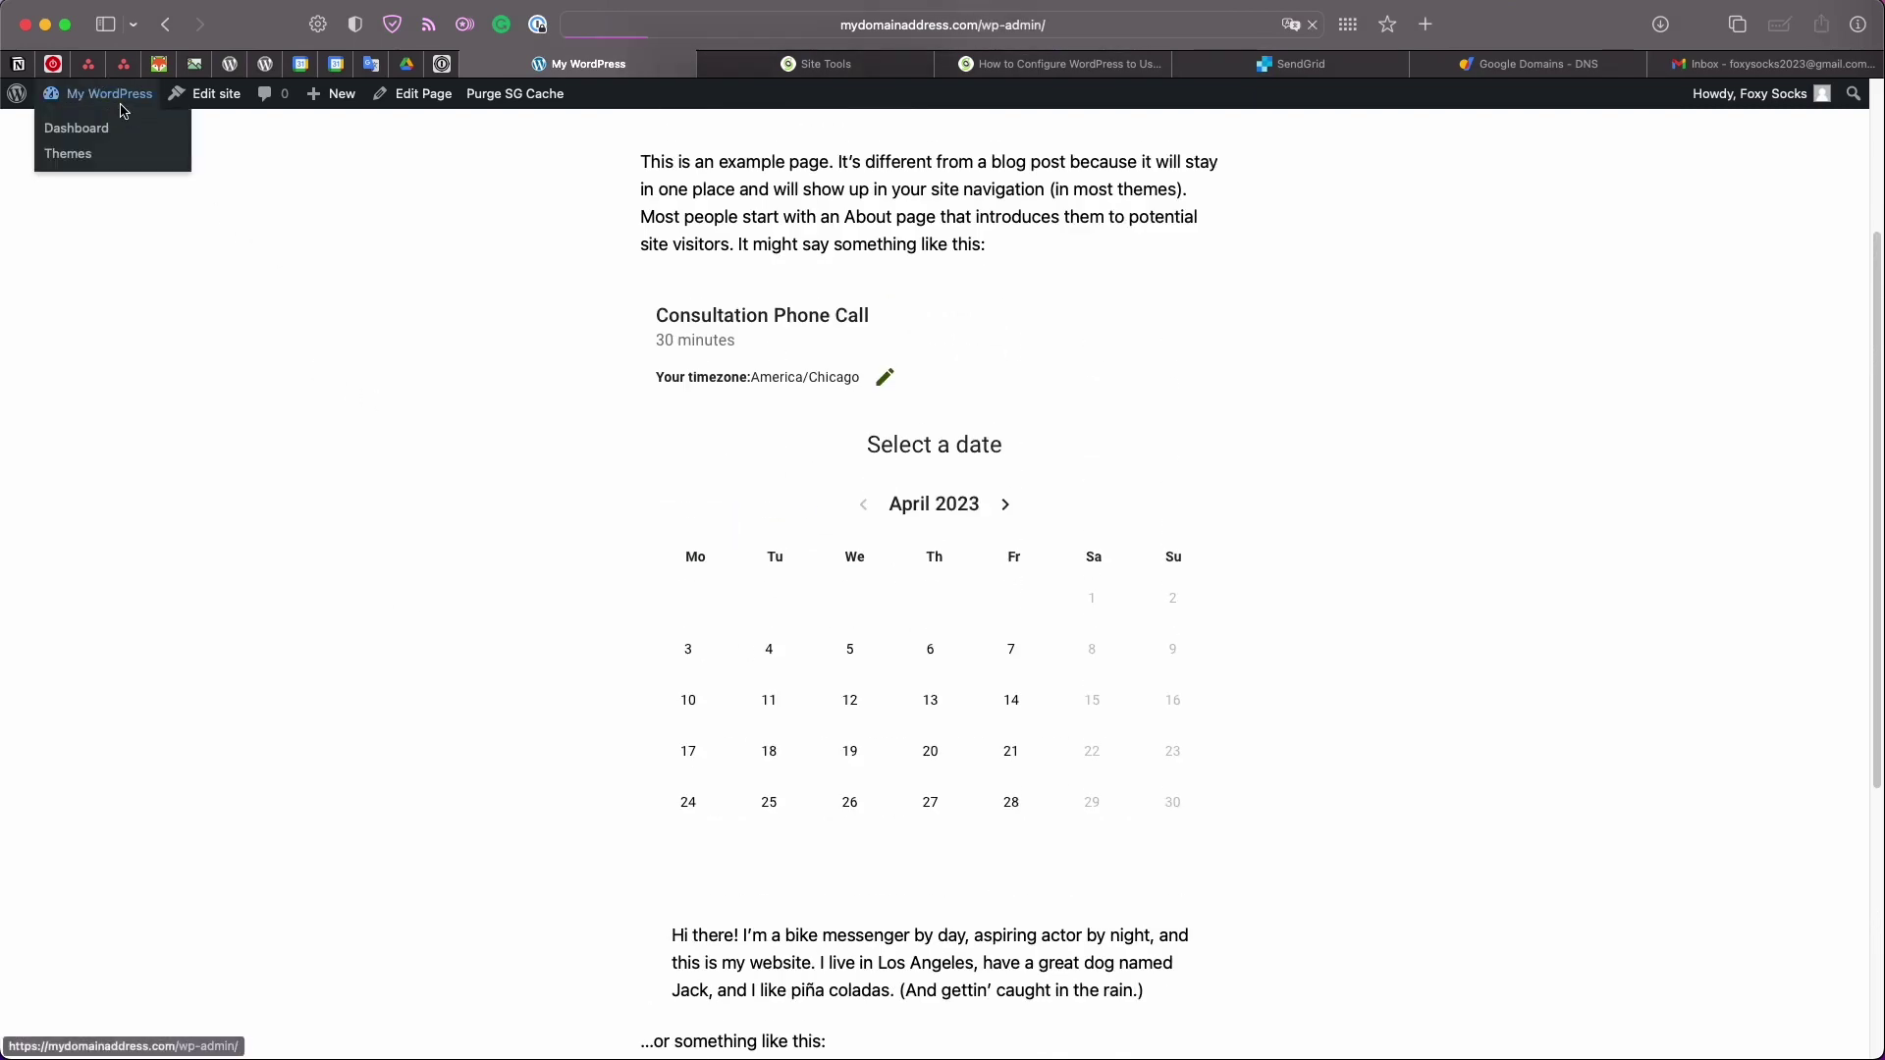
left_click(53, 430)
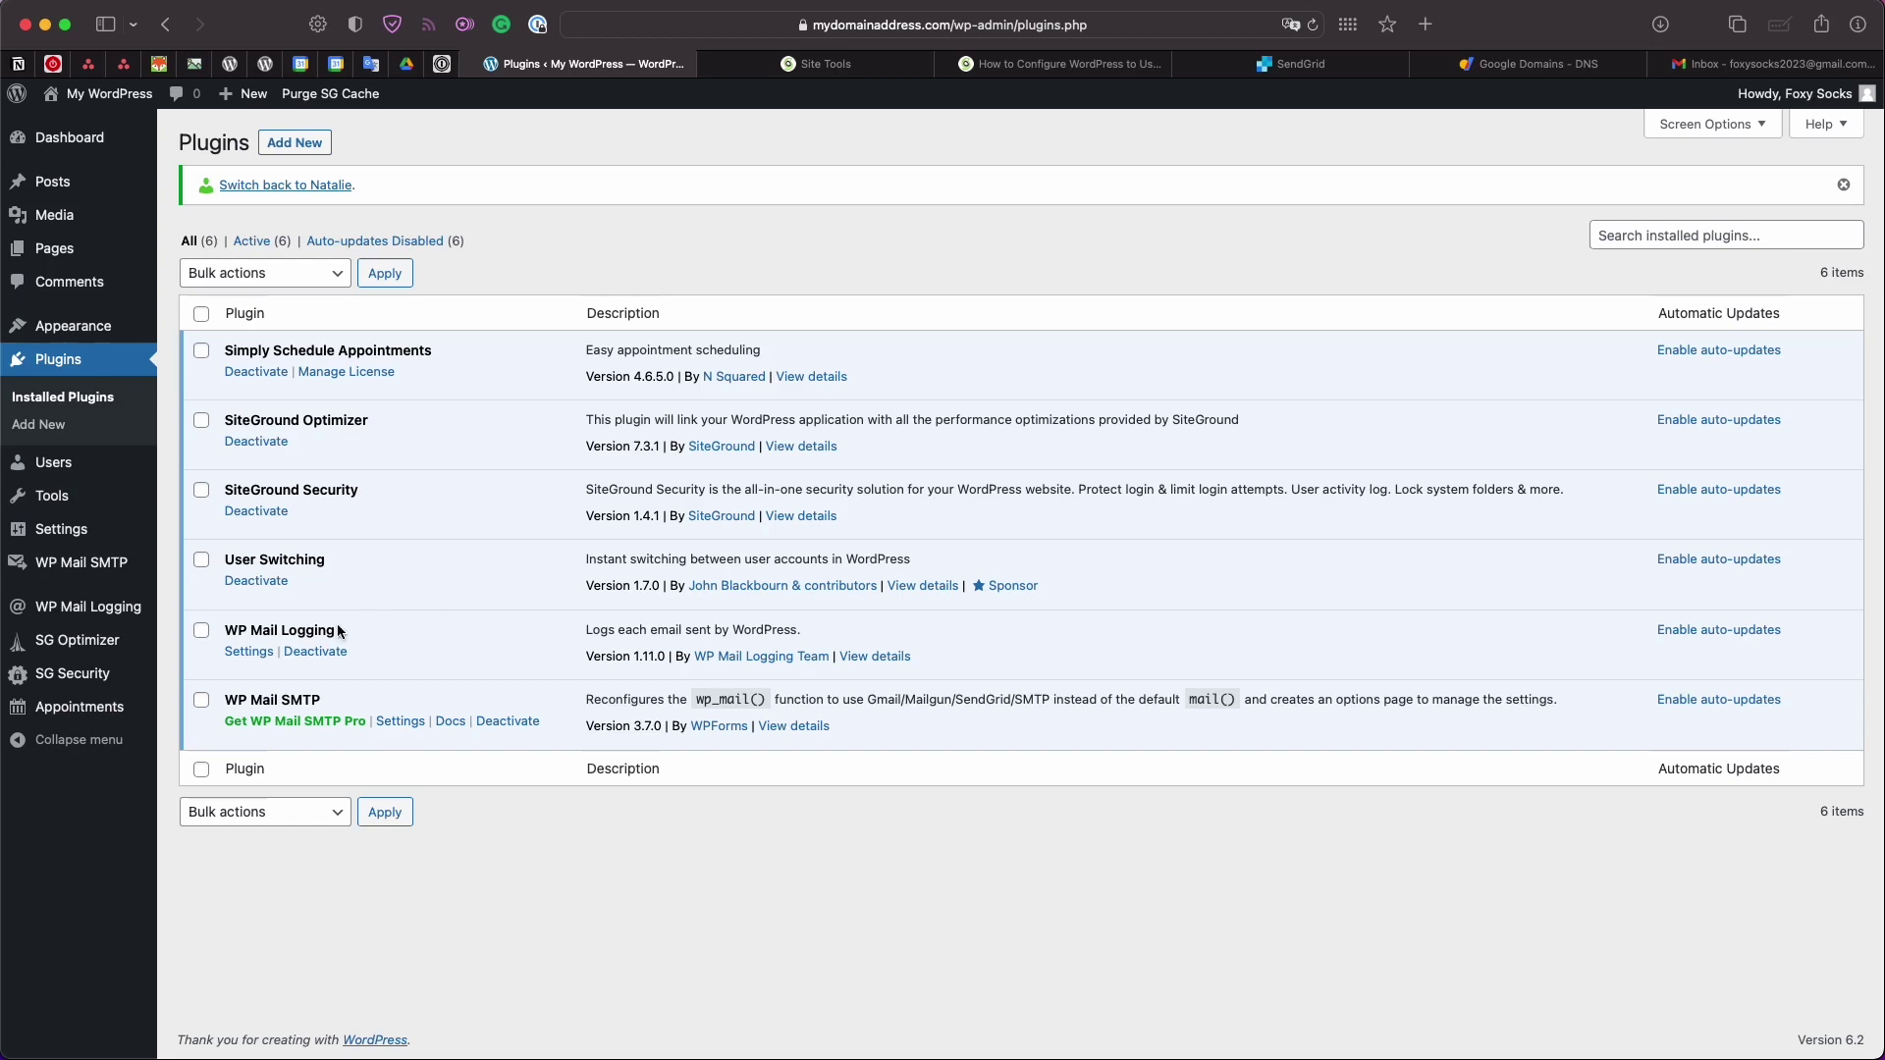
mouse_move(80, 707)
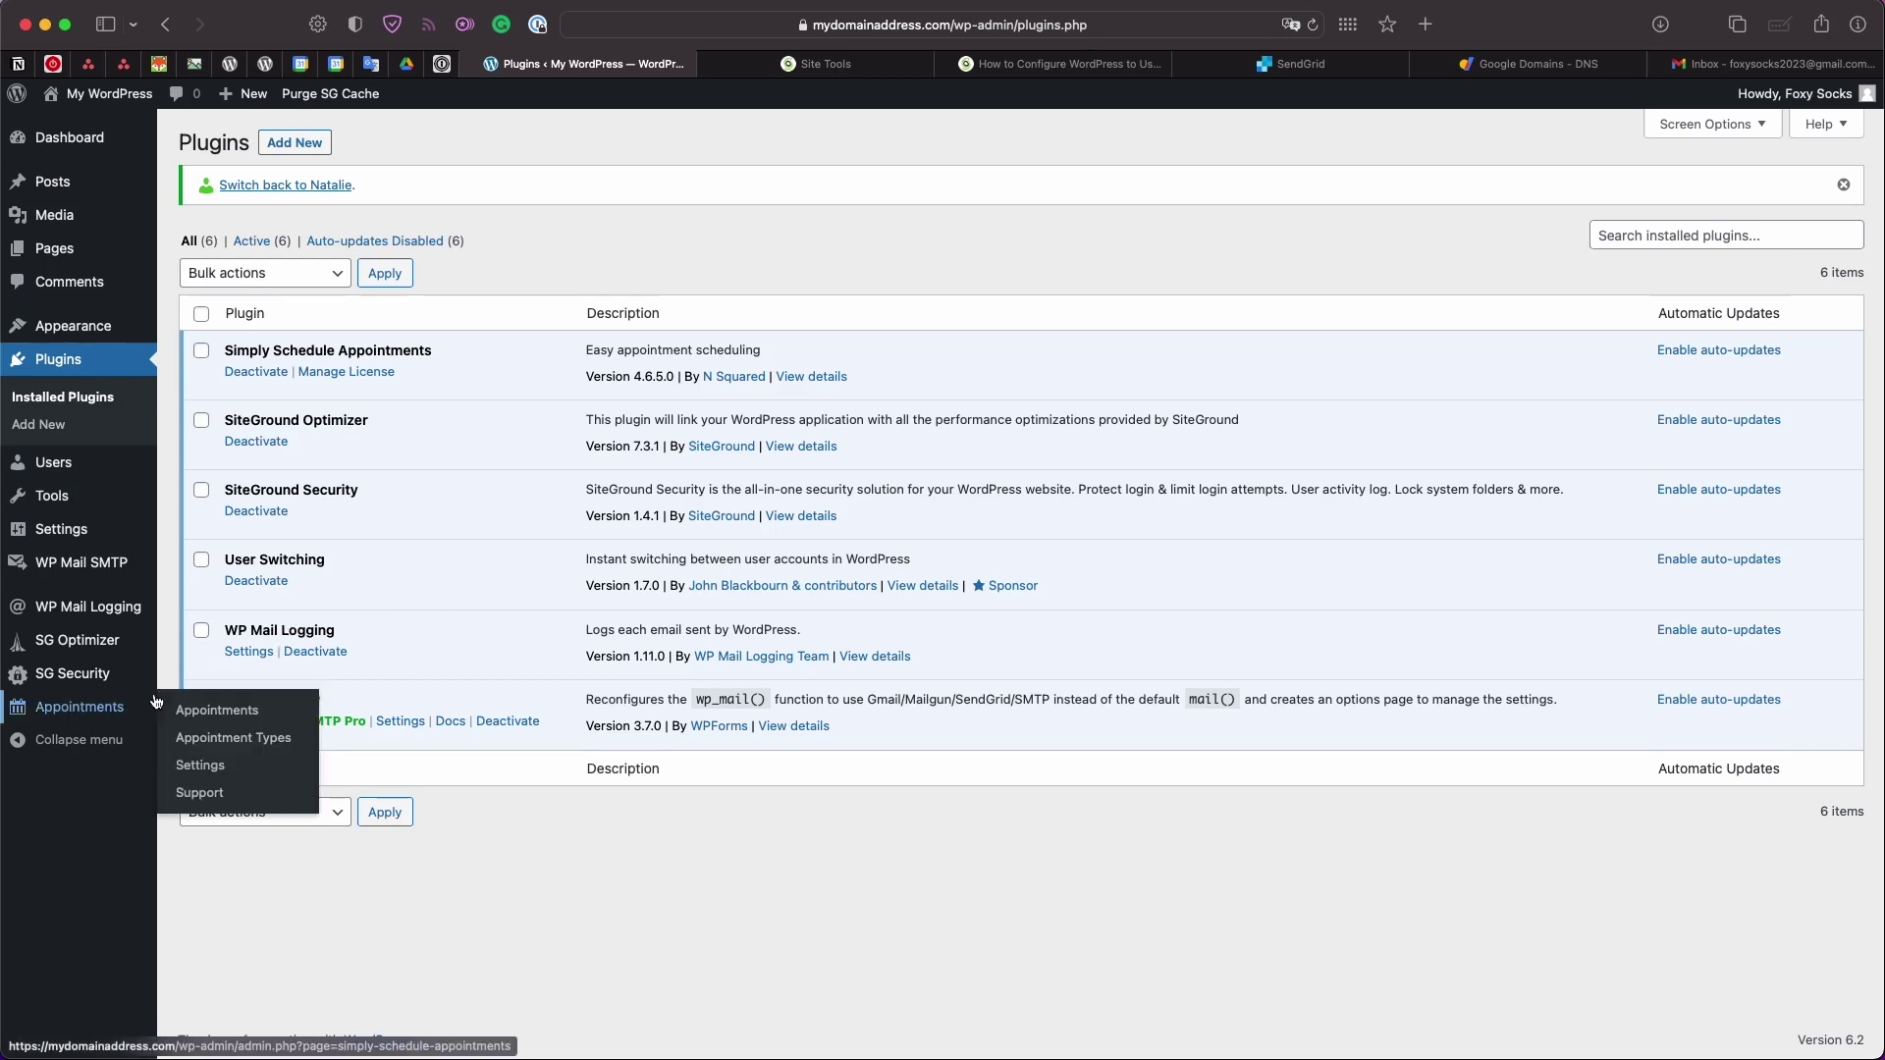
Step: Book the April 28 9:00 am slot with name and email, then return to the dashboard
left_click(128, 113)
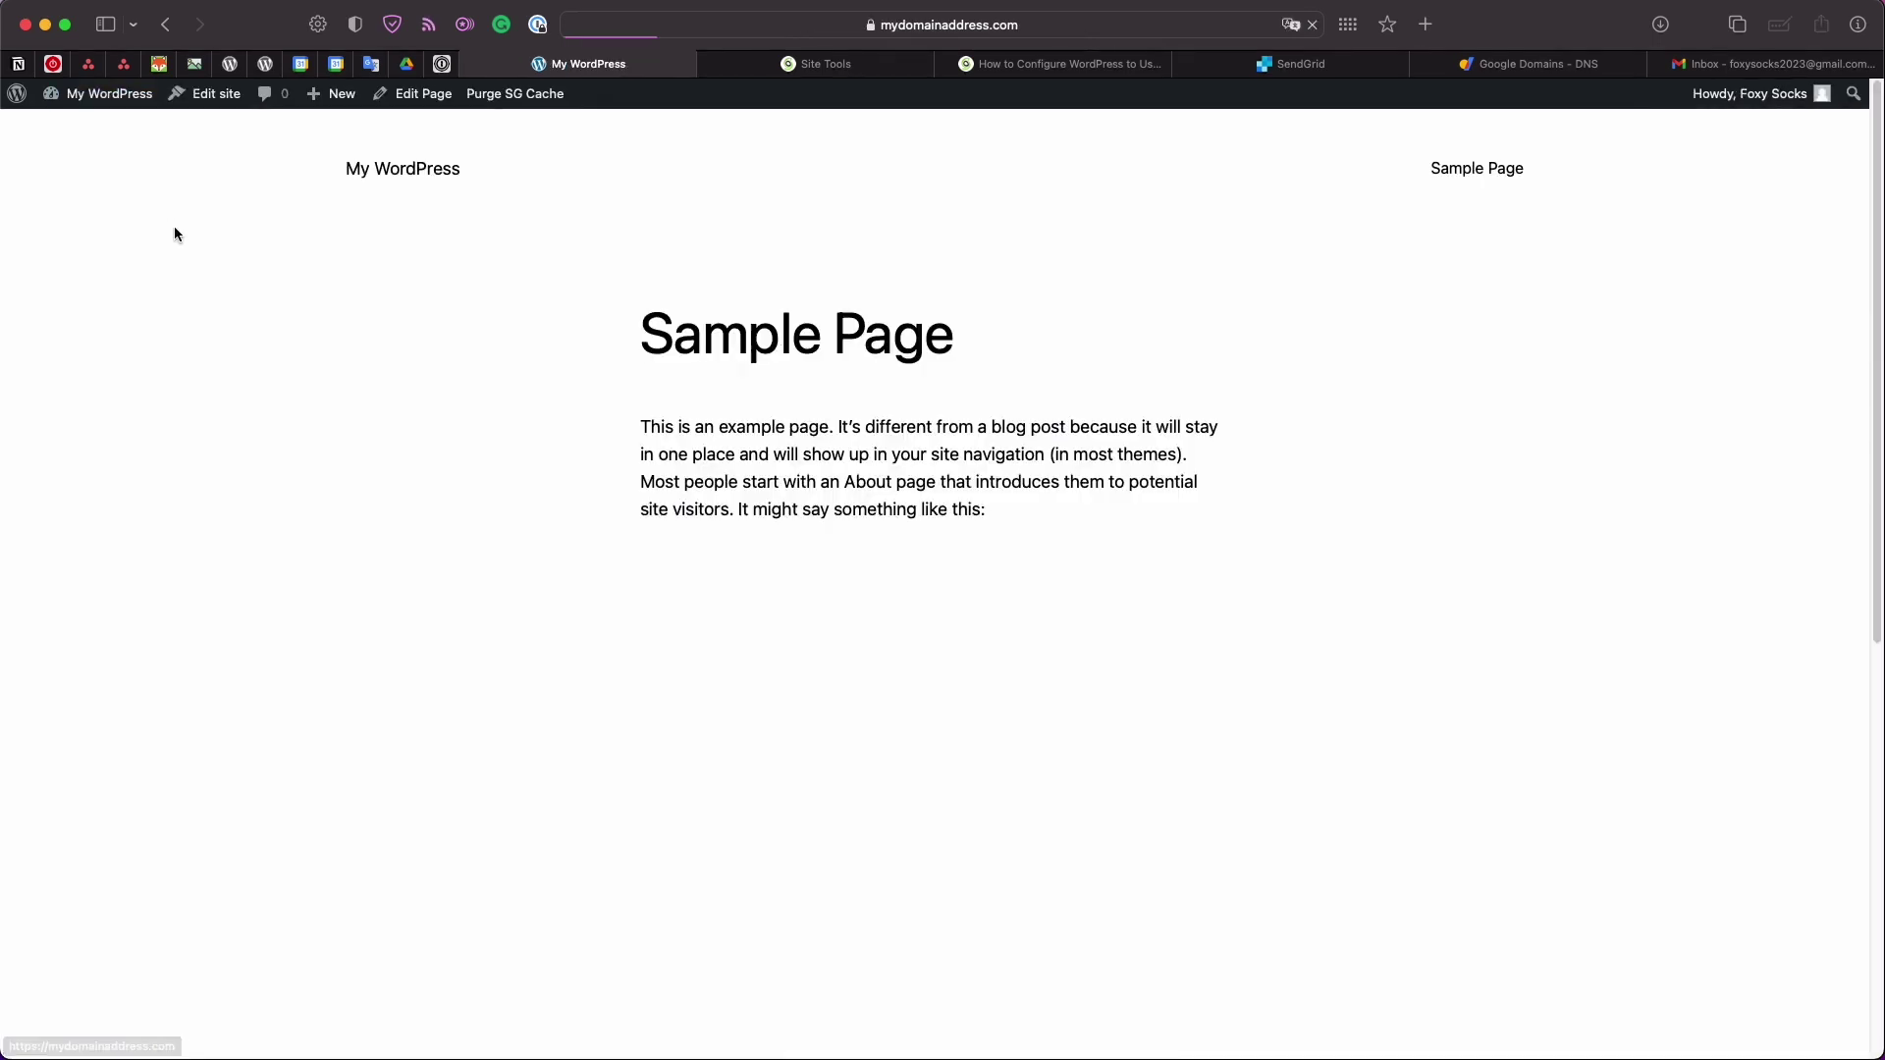
scroll(238, 382, "down", 2)
scroll(244, 391, "down", 3)
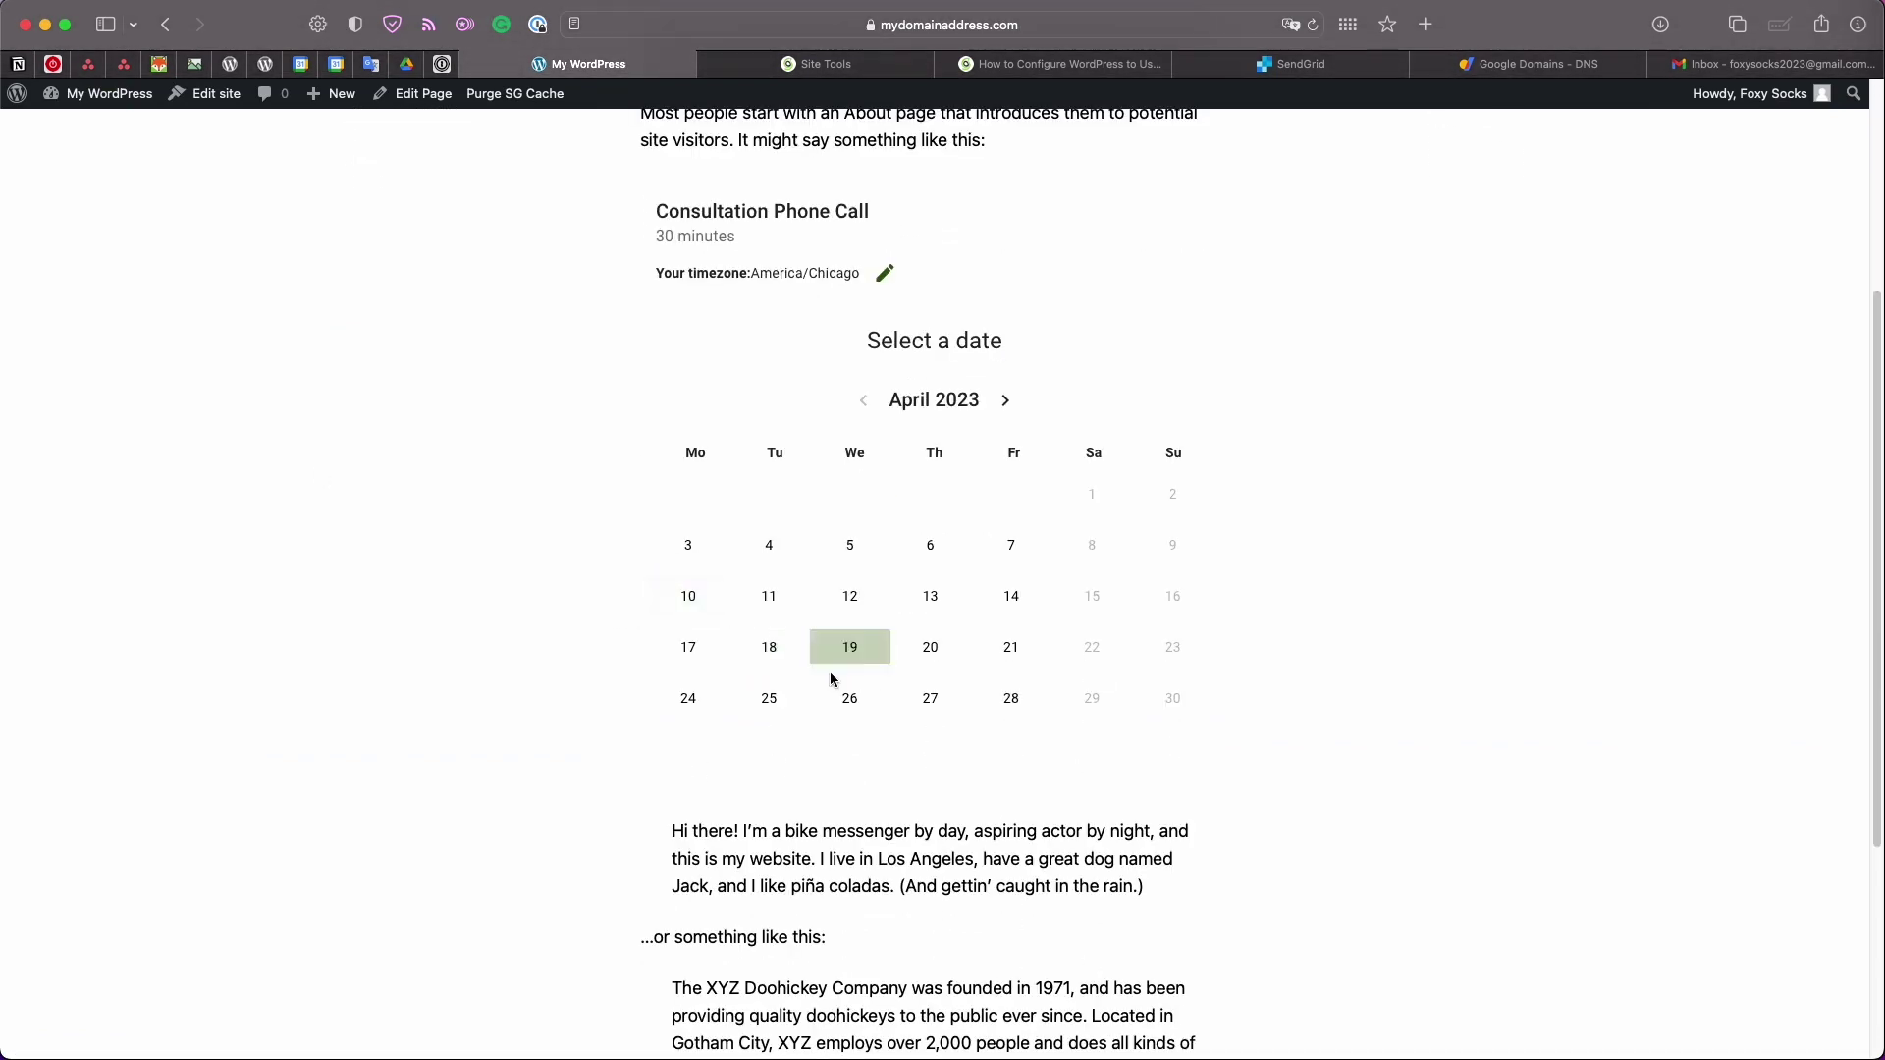
left_click(1010, 696)
left_click(803, 424)
type("Scott")
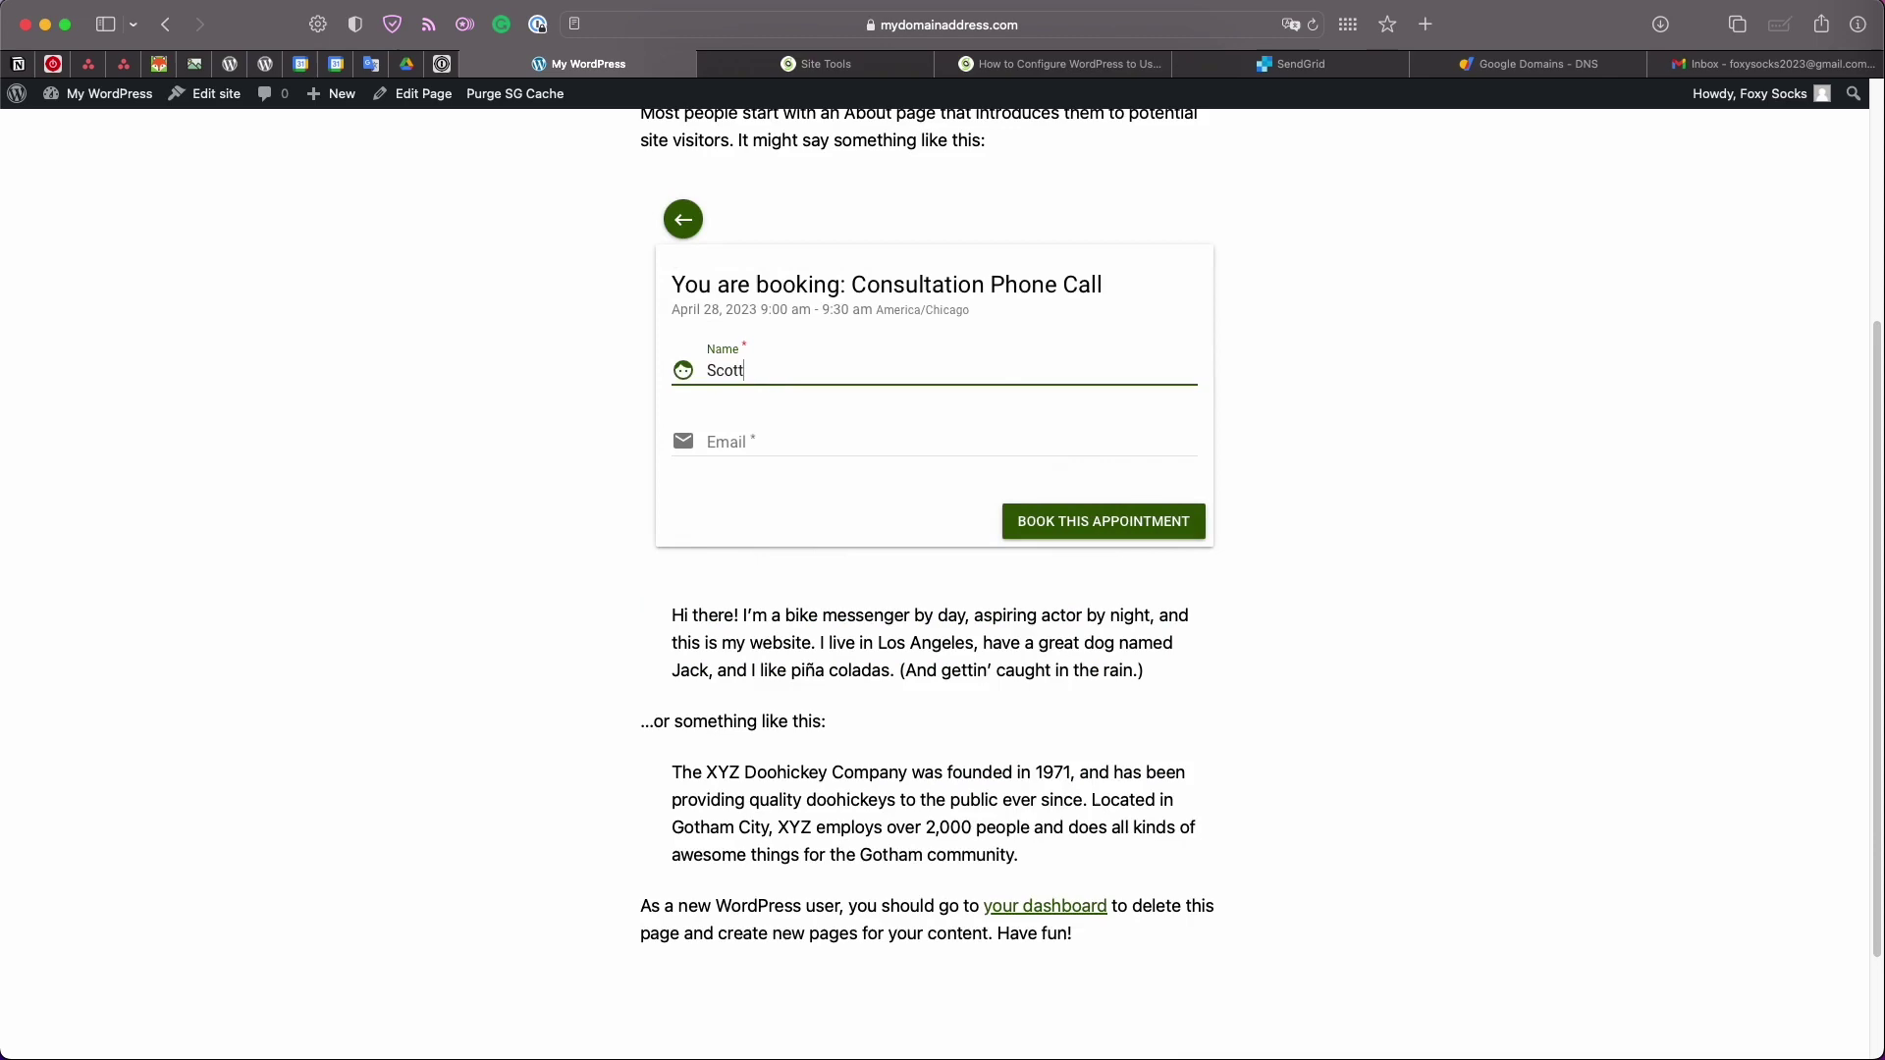
type(" Pilgirm")
key("Tab")
type("scott@e.")
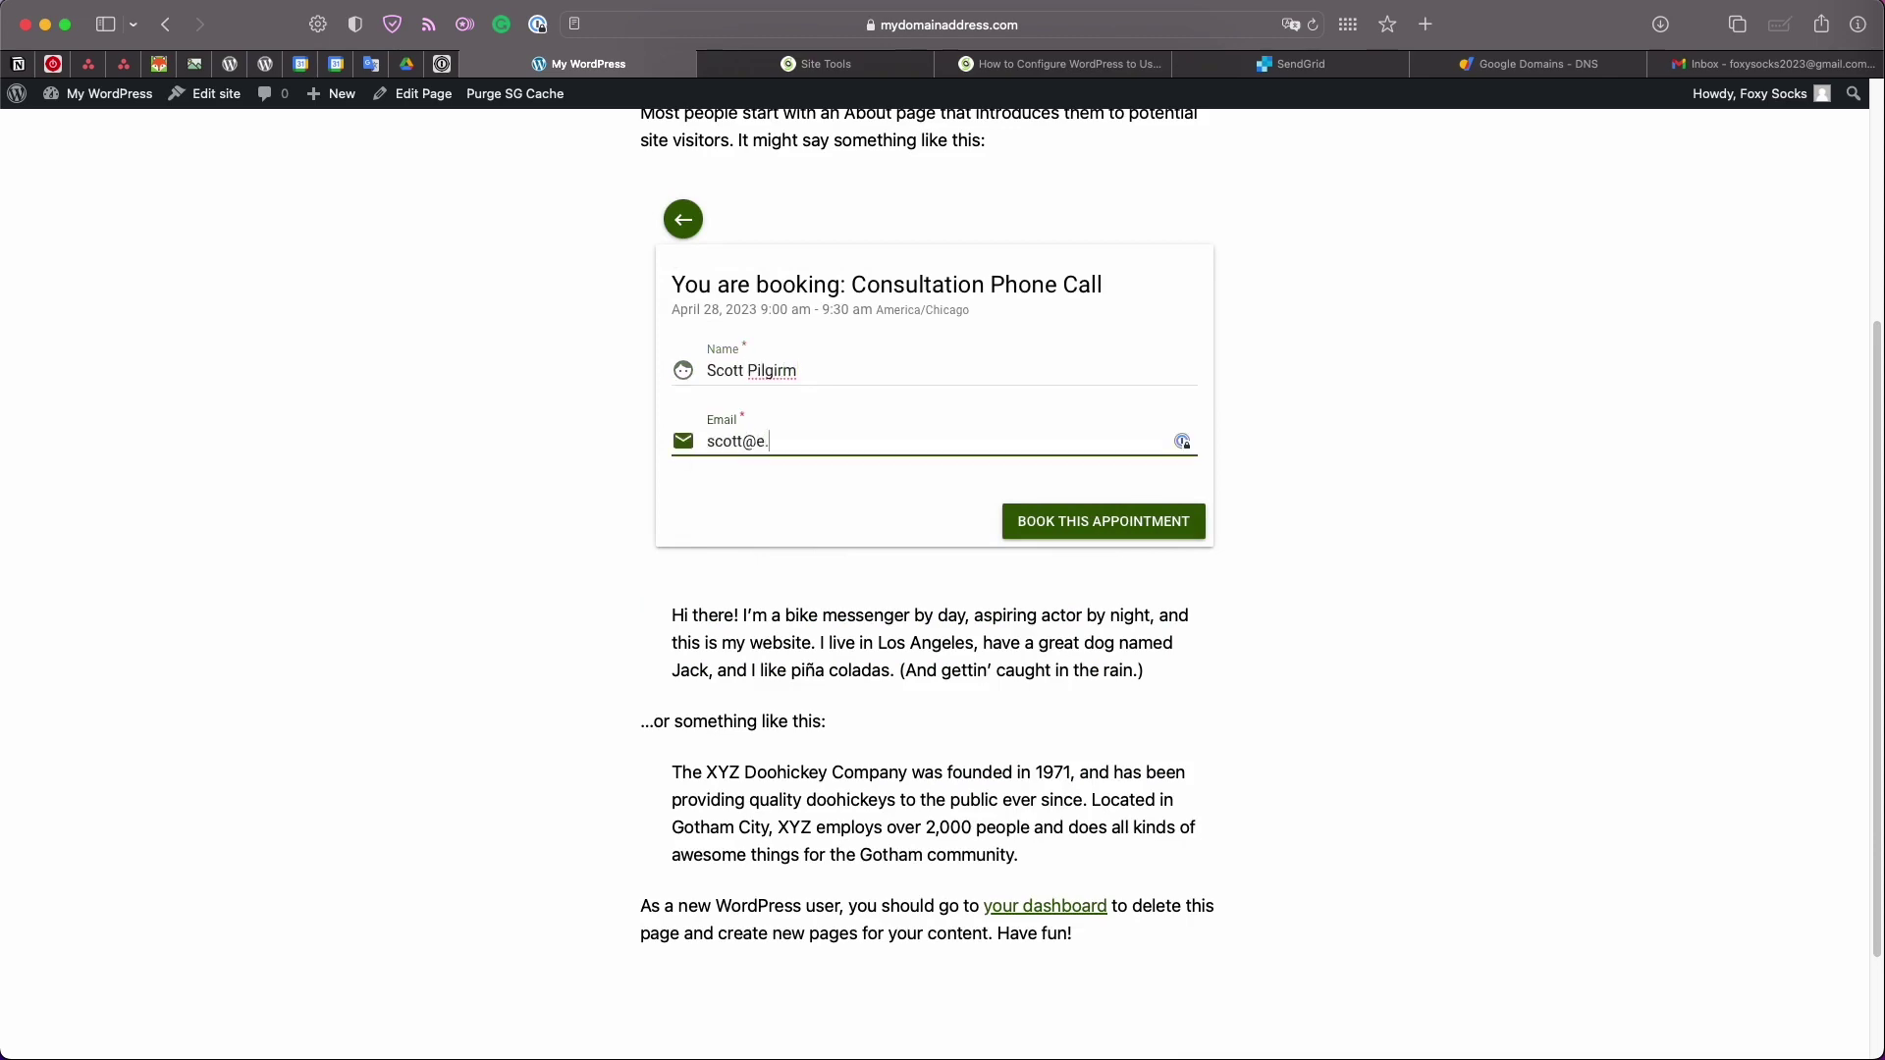
type("example.com")
key("Return")
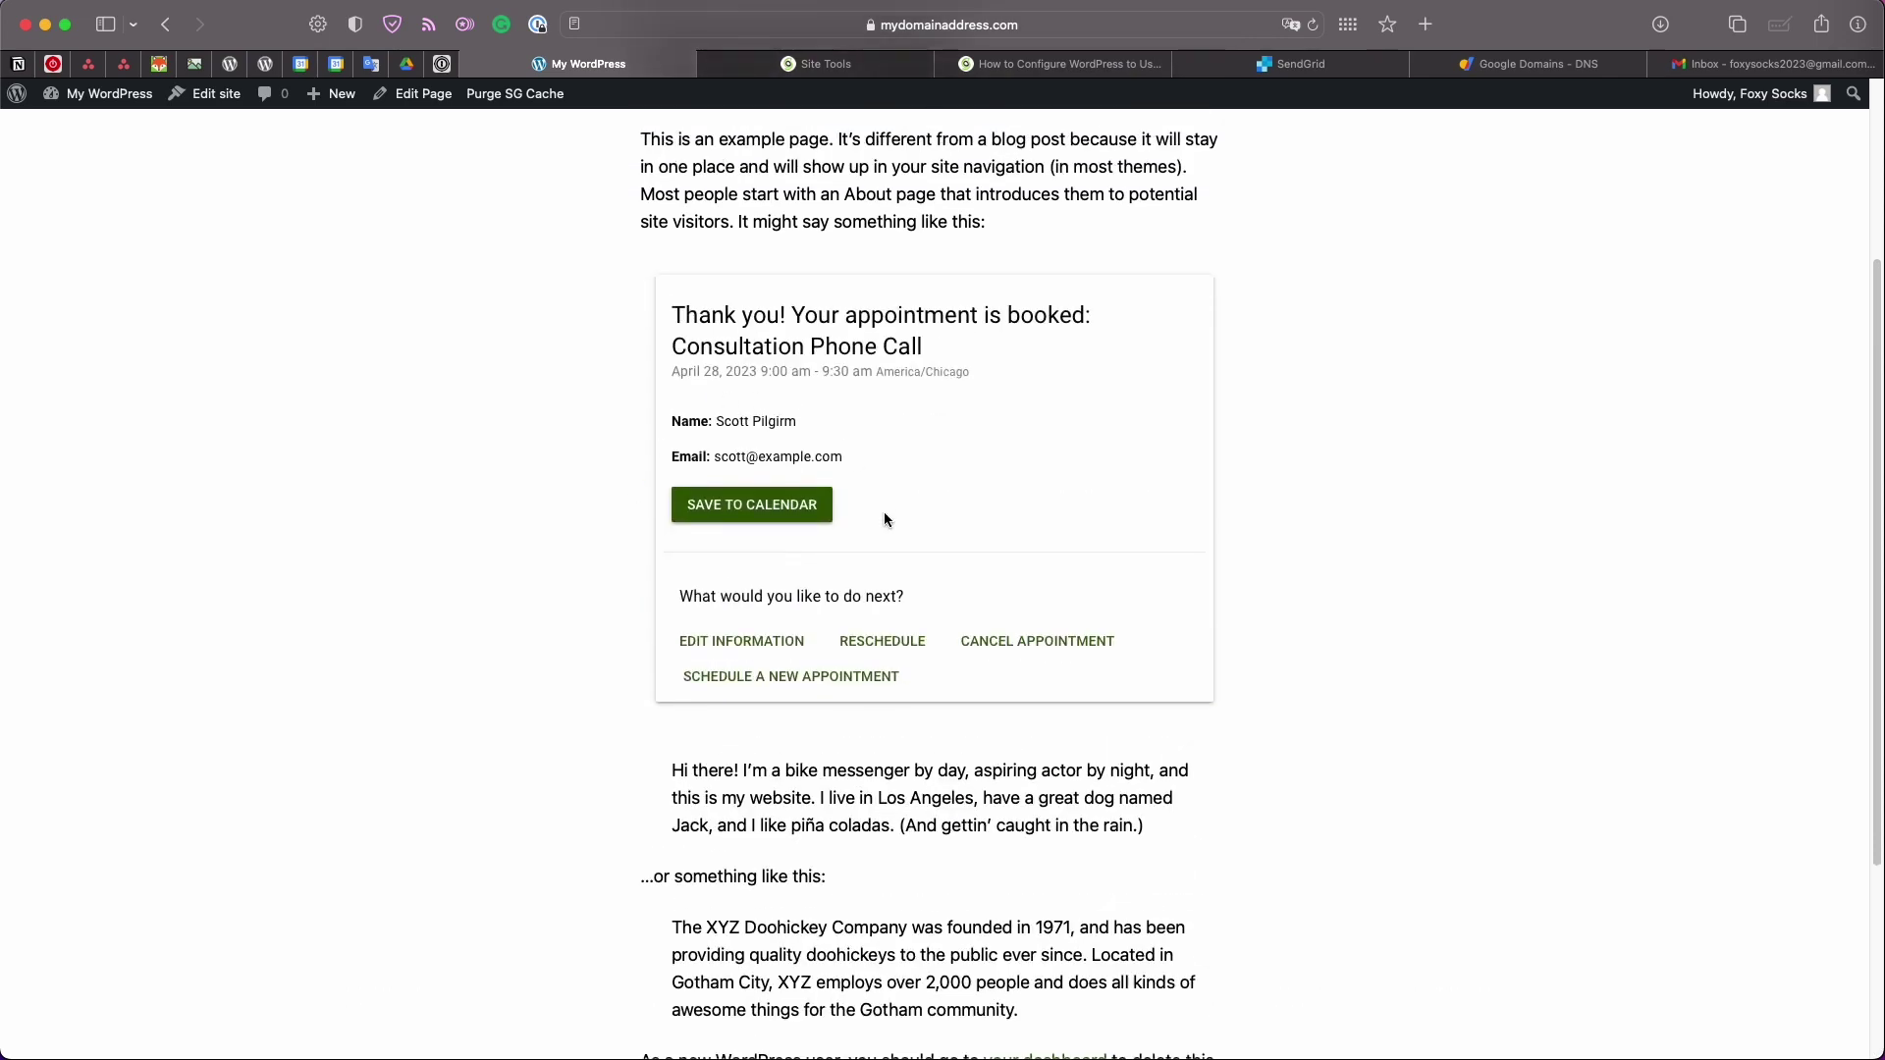
scroll(468, 521, "up", 1)
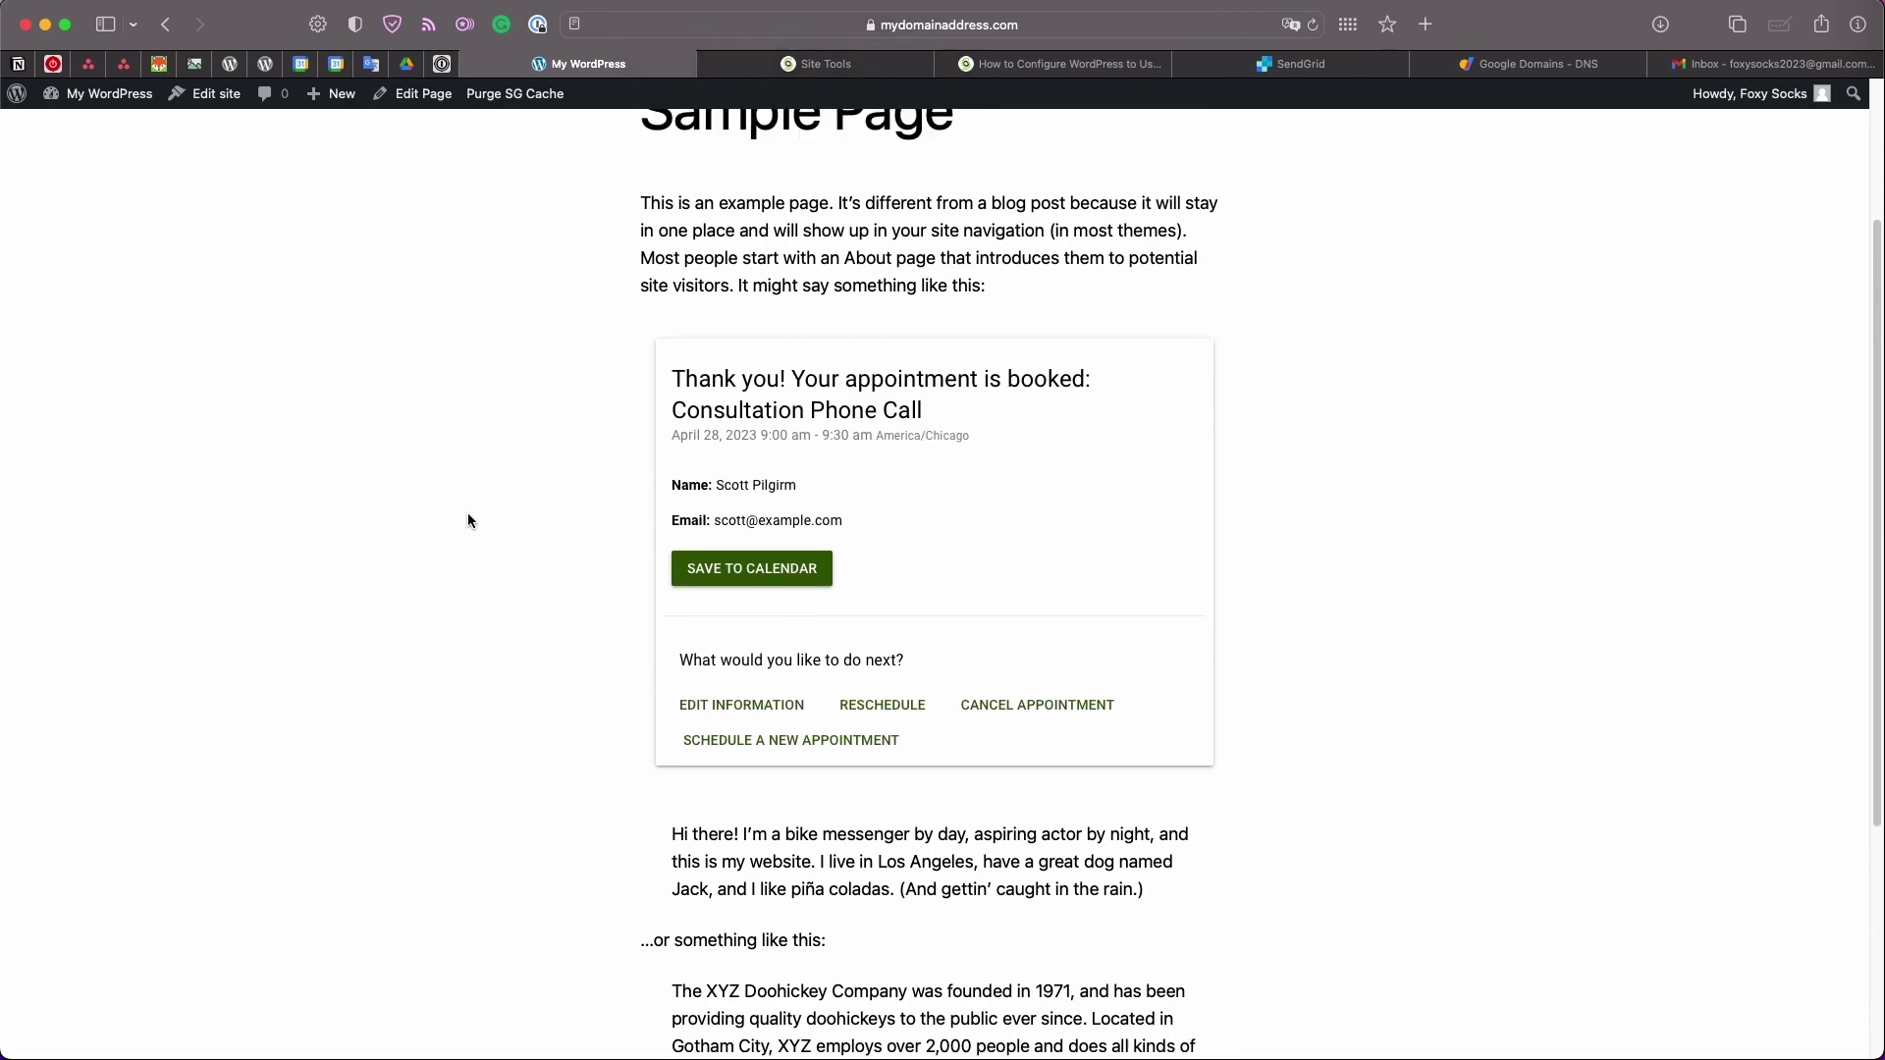
mouse_move(108, 94)
left_click(85, 114)
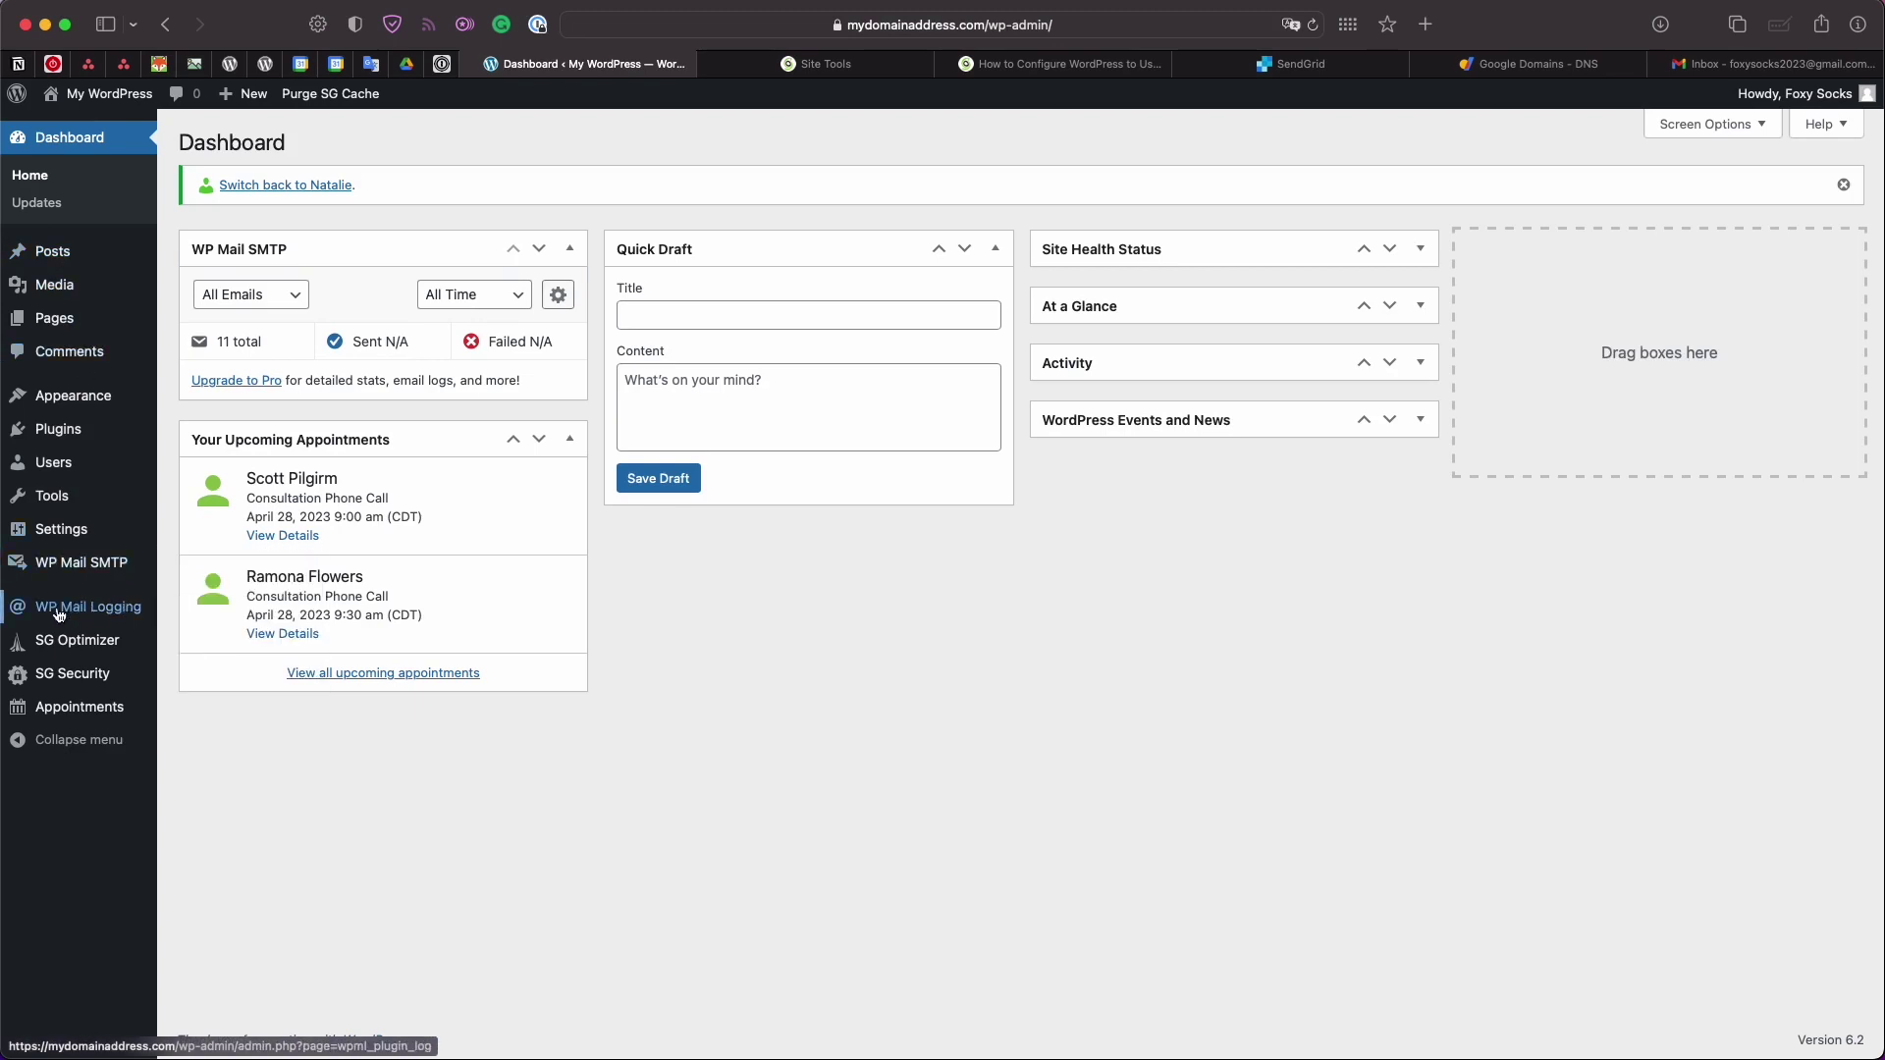
mouse_move(88, 606)
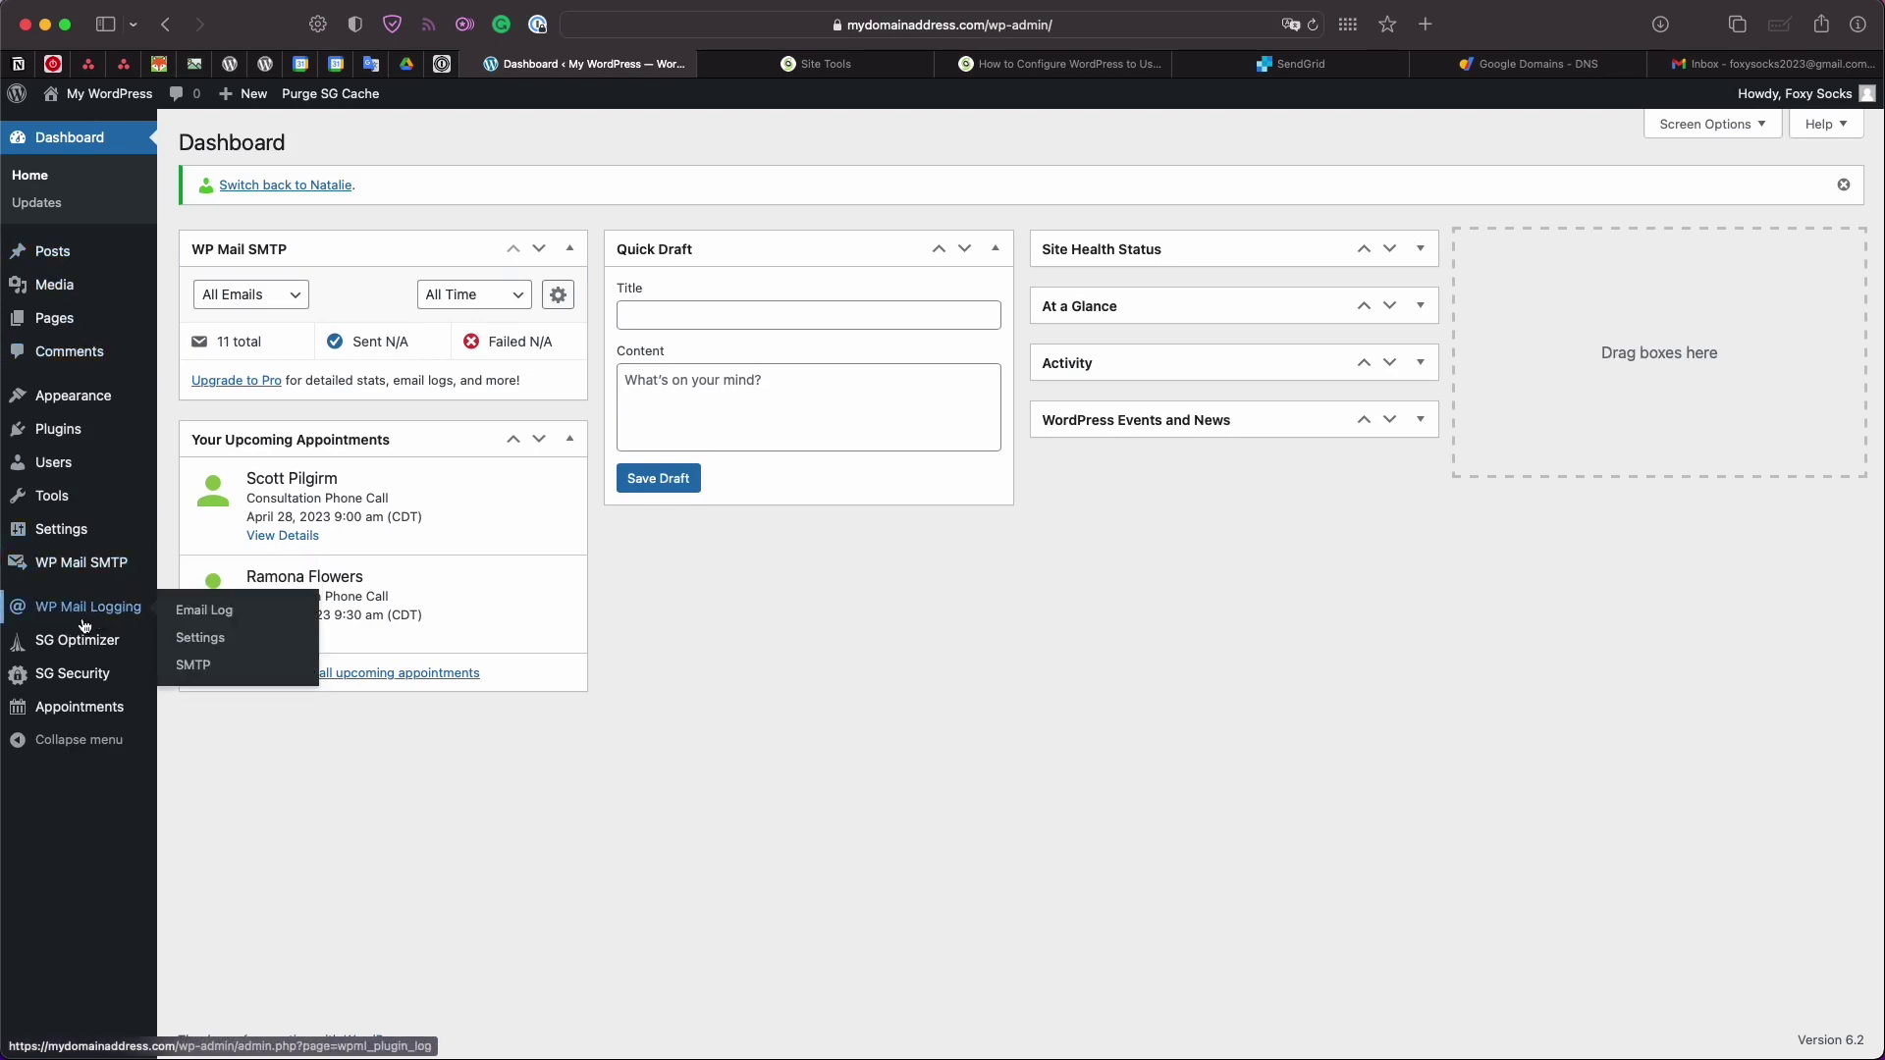
Step: Review the Email Log rows, checking the recipient addresses of the two latest messages
left_click(82, 619)
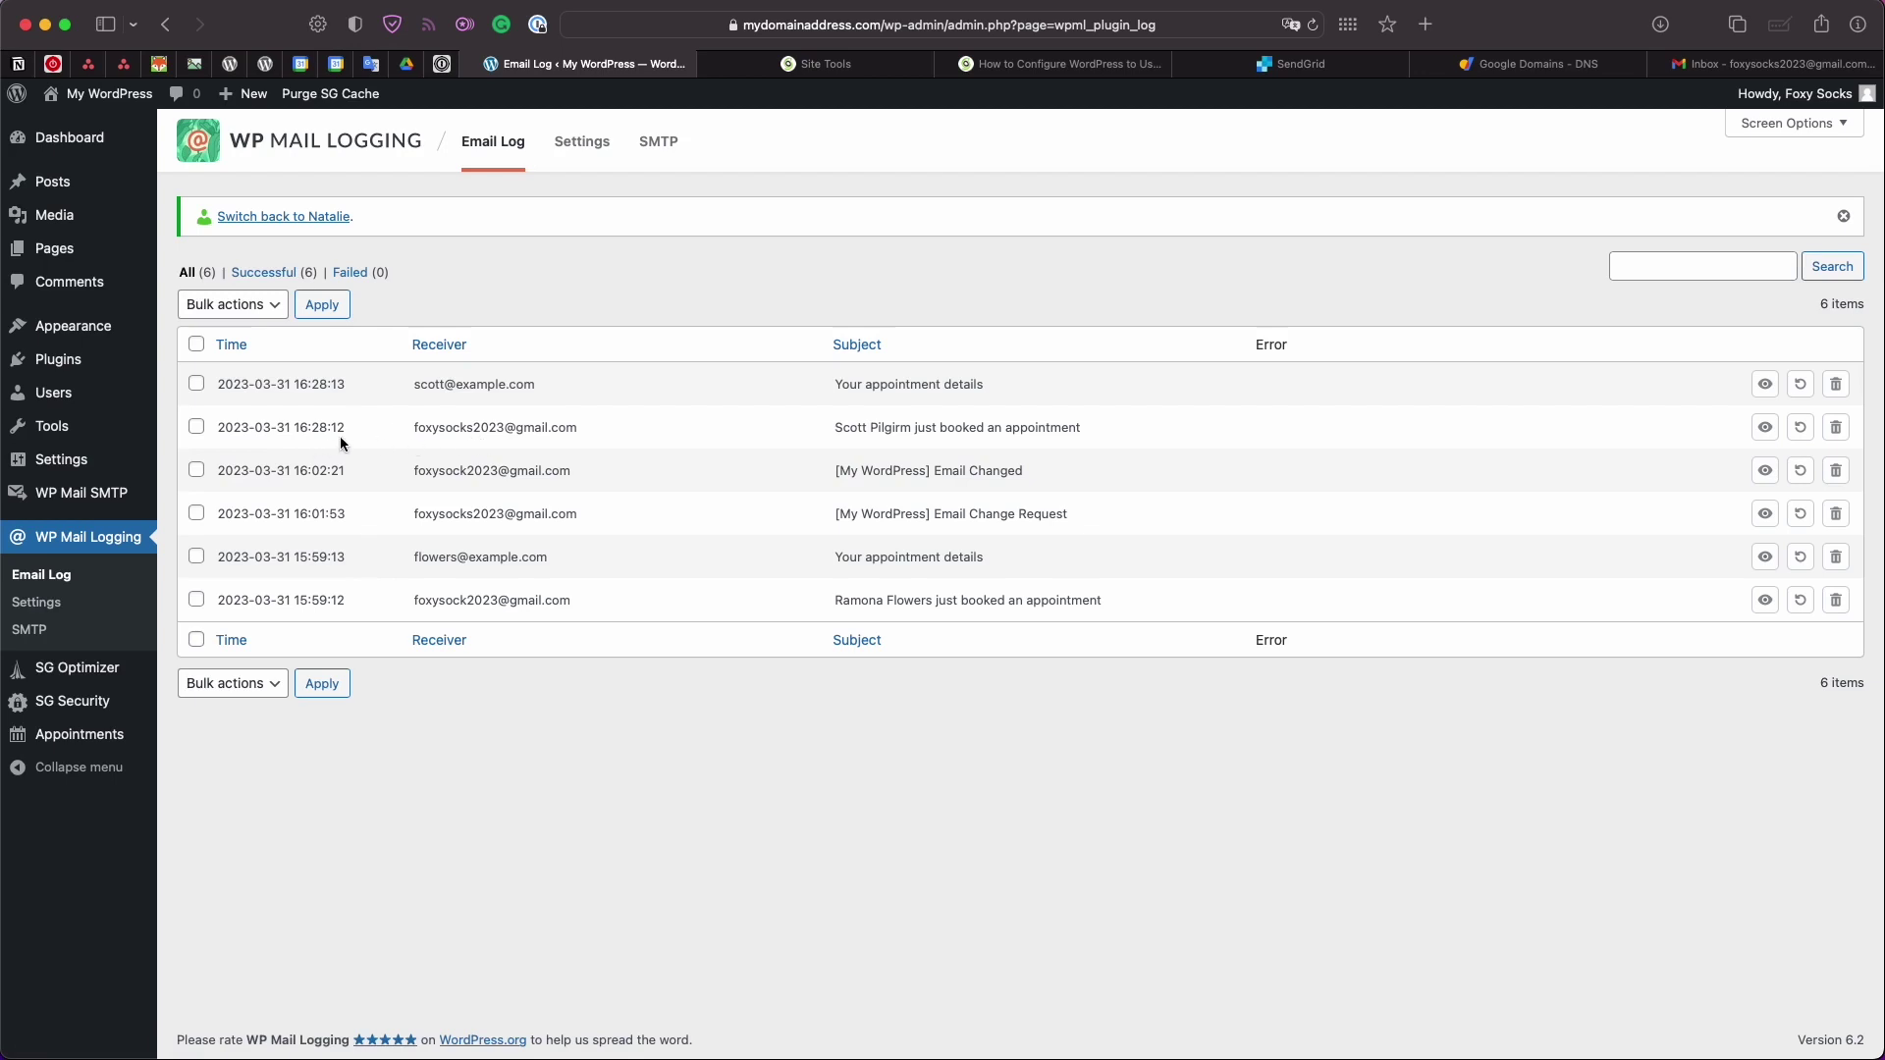
left_click_drag(396, 427, 554, 429)
left_click(576, 434)
left_click_drag(414, 383, 531, 386)
left_click(531, 390)
Step: View the message details of the booking notification and the first logged email
left_click(1764, 427)
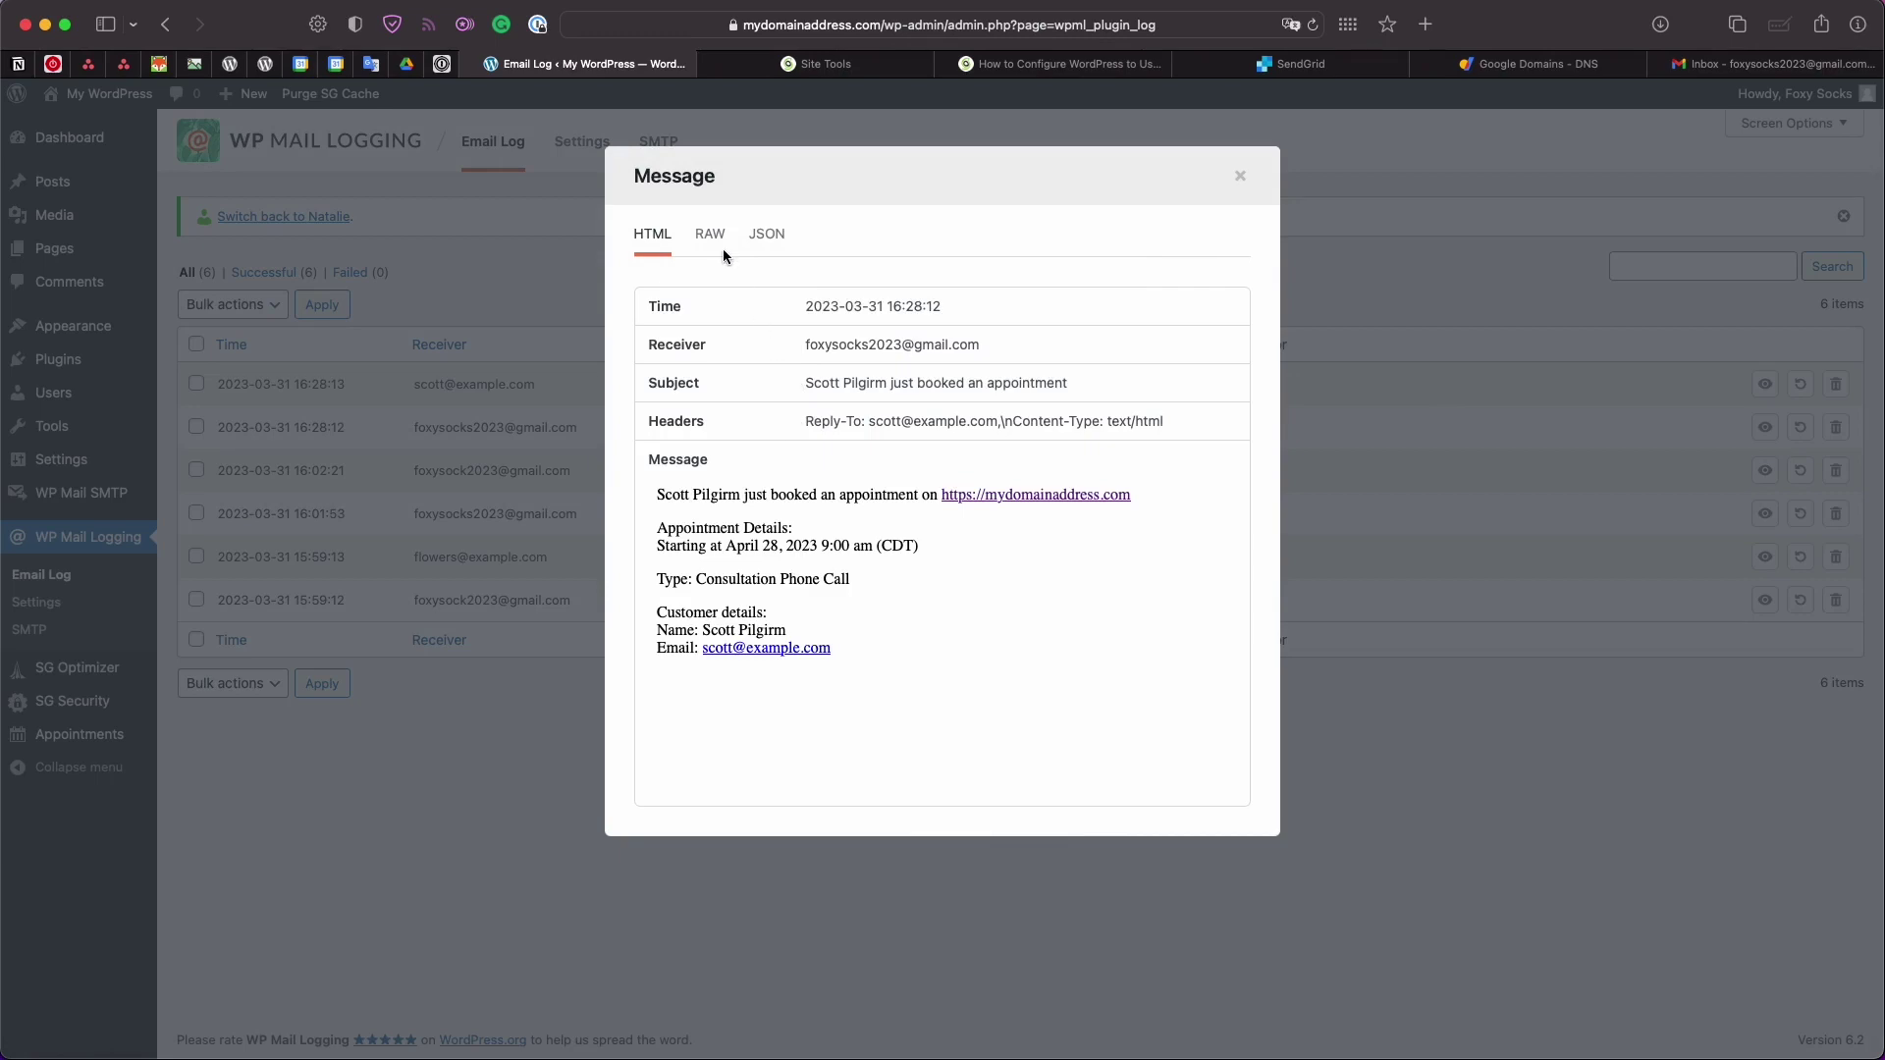
key("Escape")
left_click(1759, 383)
left_click(1239, 177)
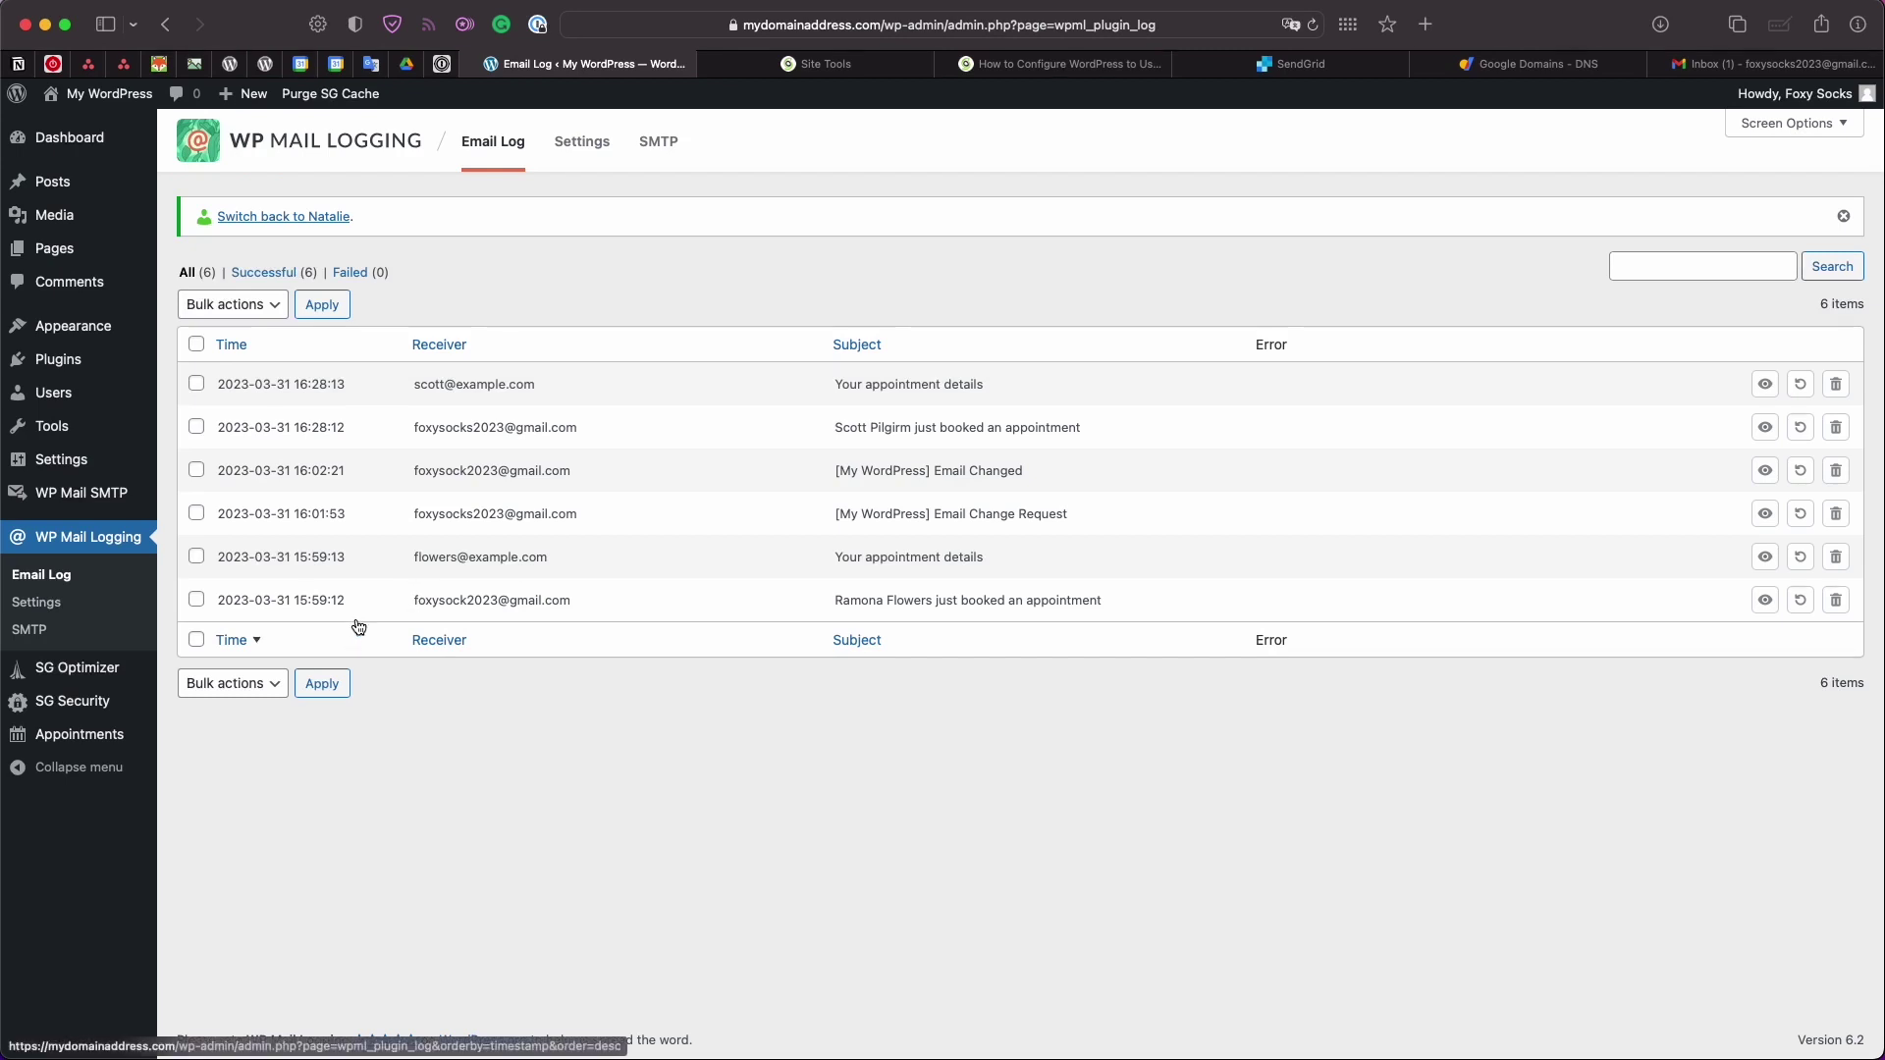
mouse_move(81, 491)
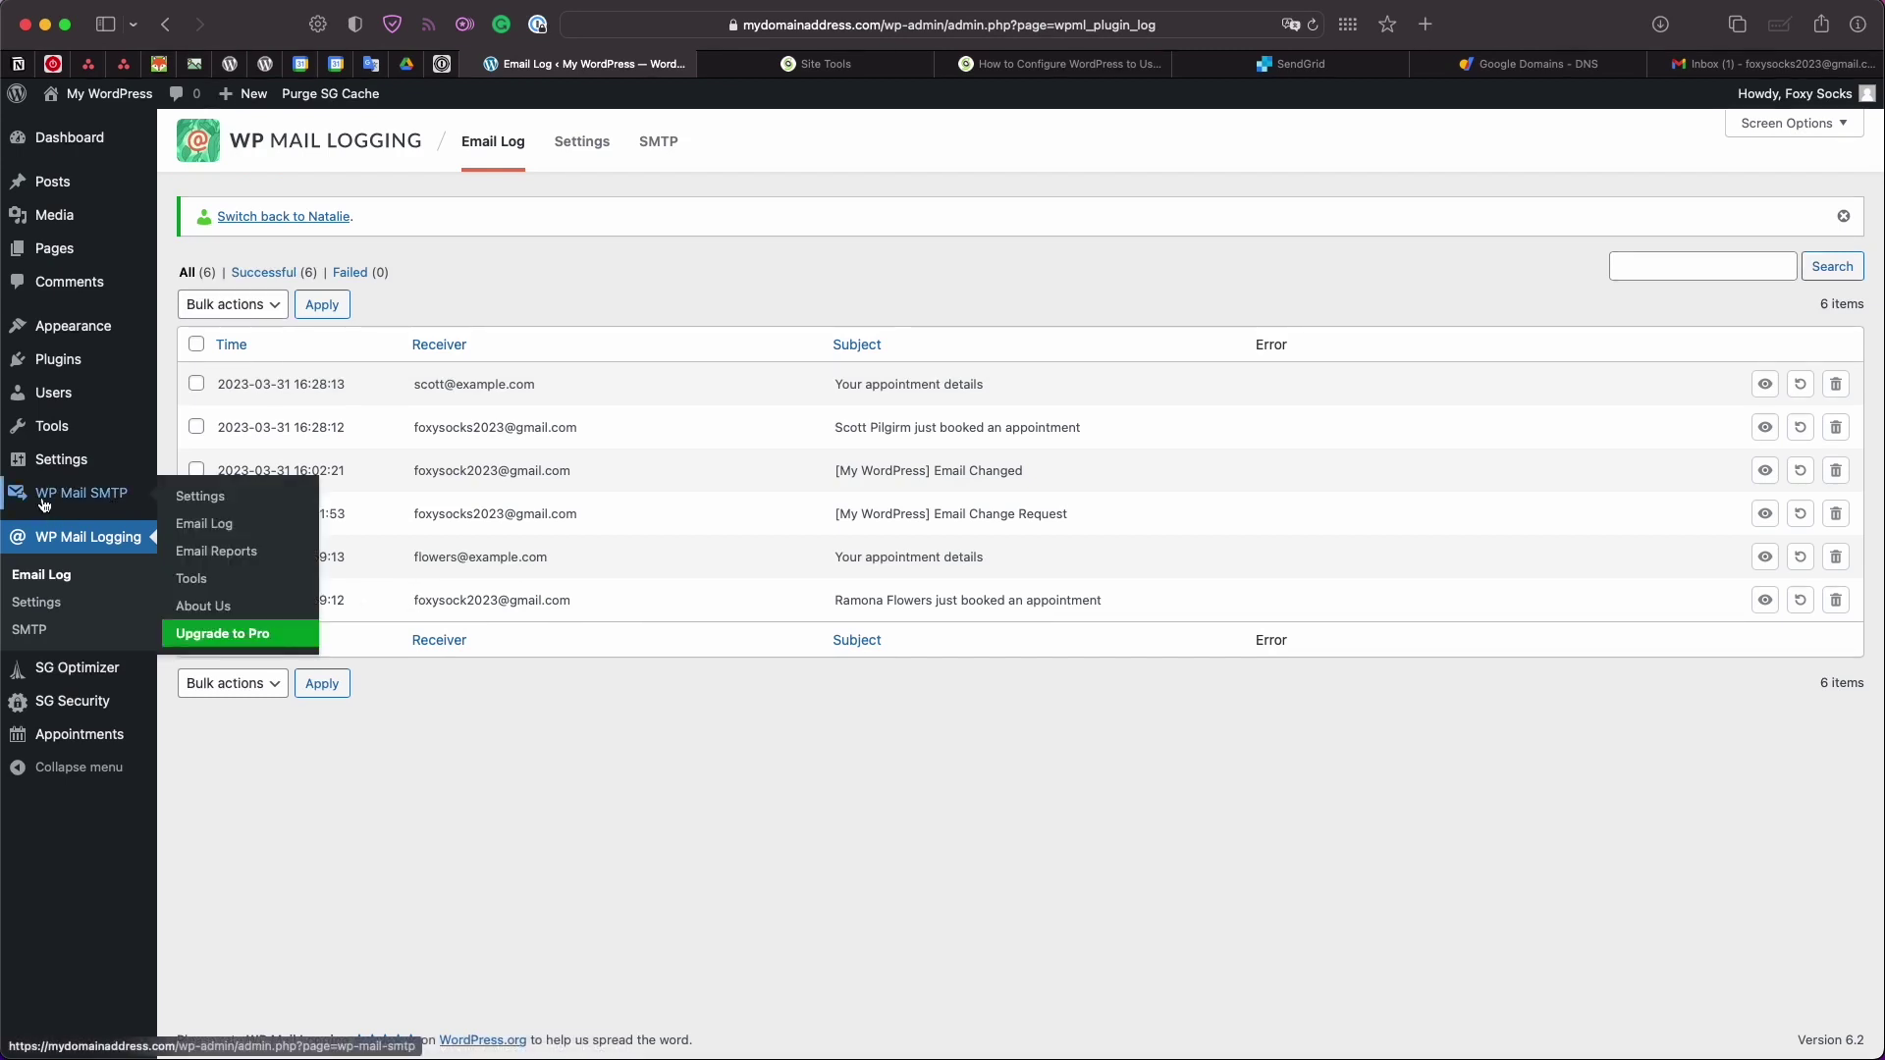
left_click(109, 503)
scroll(208, 496, "down", 3)
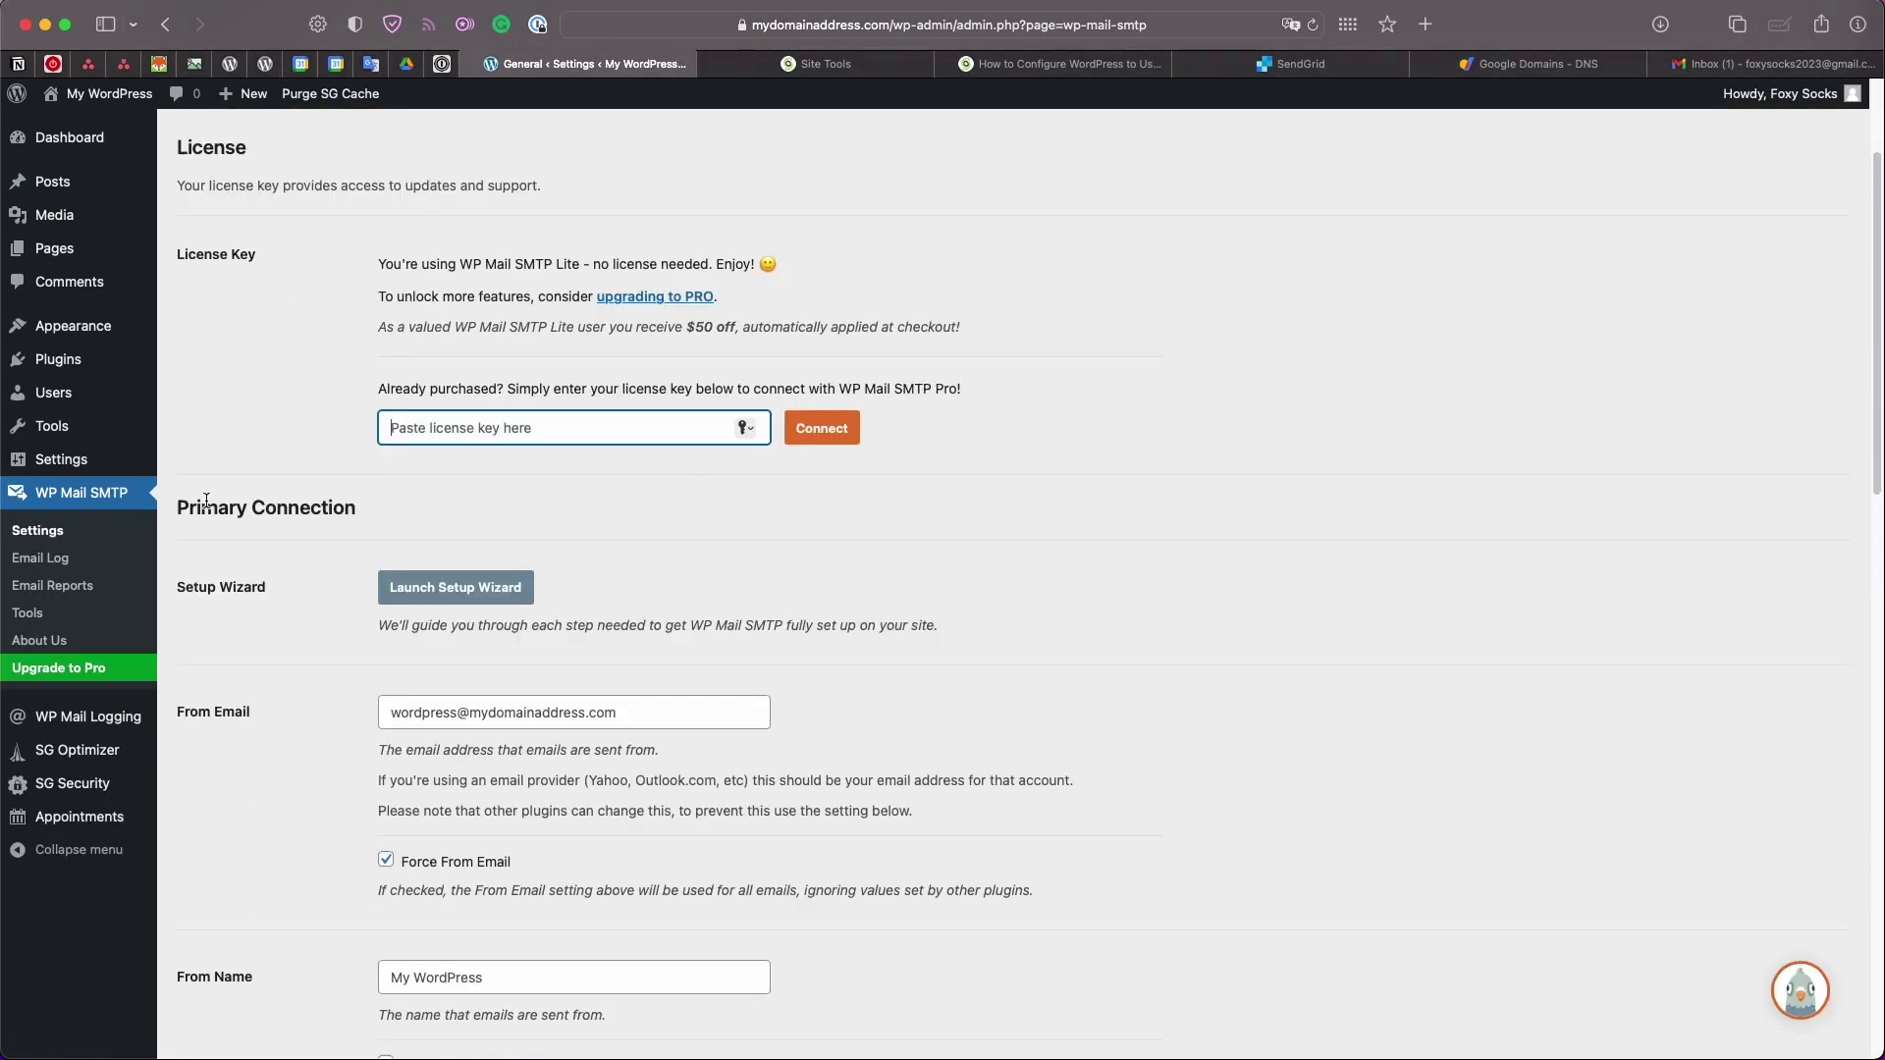
scroll(207, 501, "up", 2)
scroll(206, 501, "up", 2)
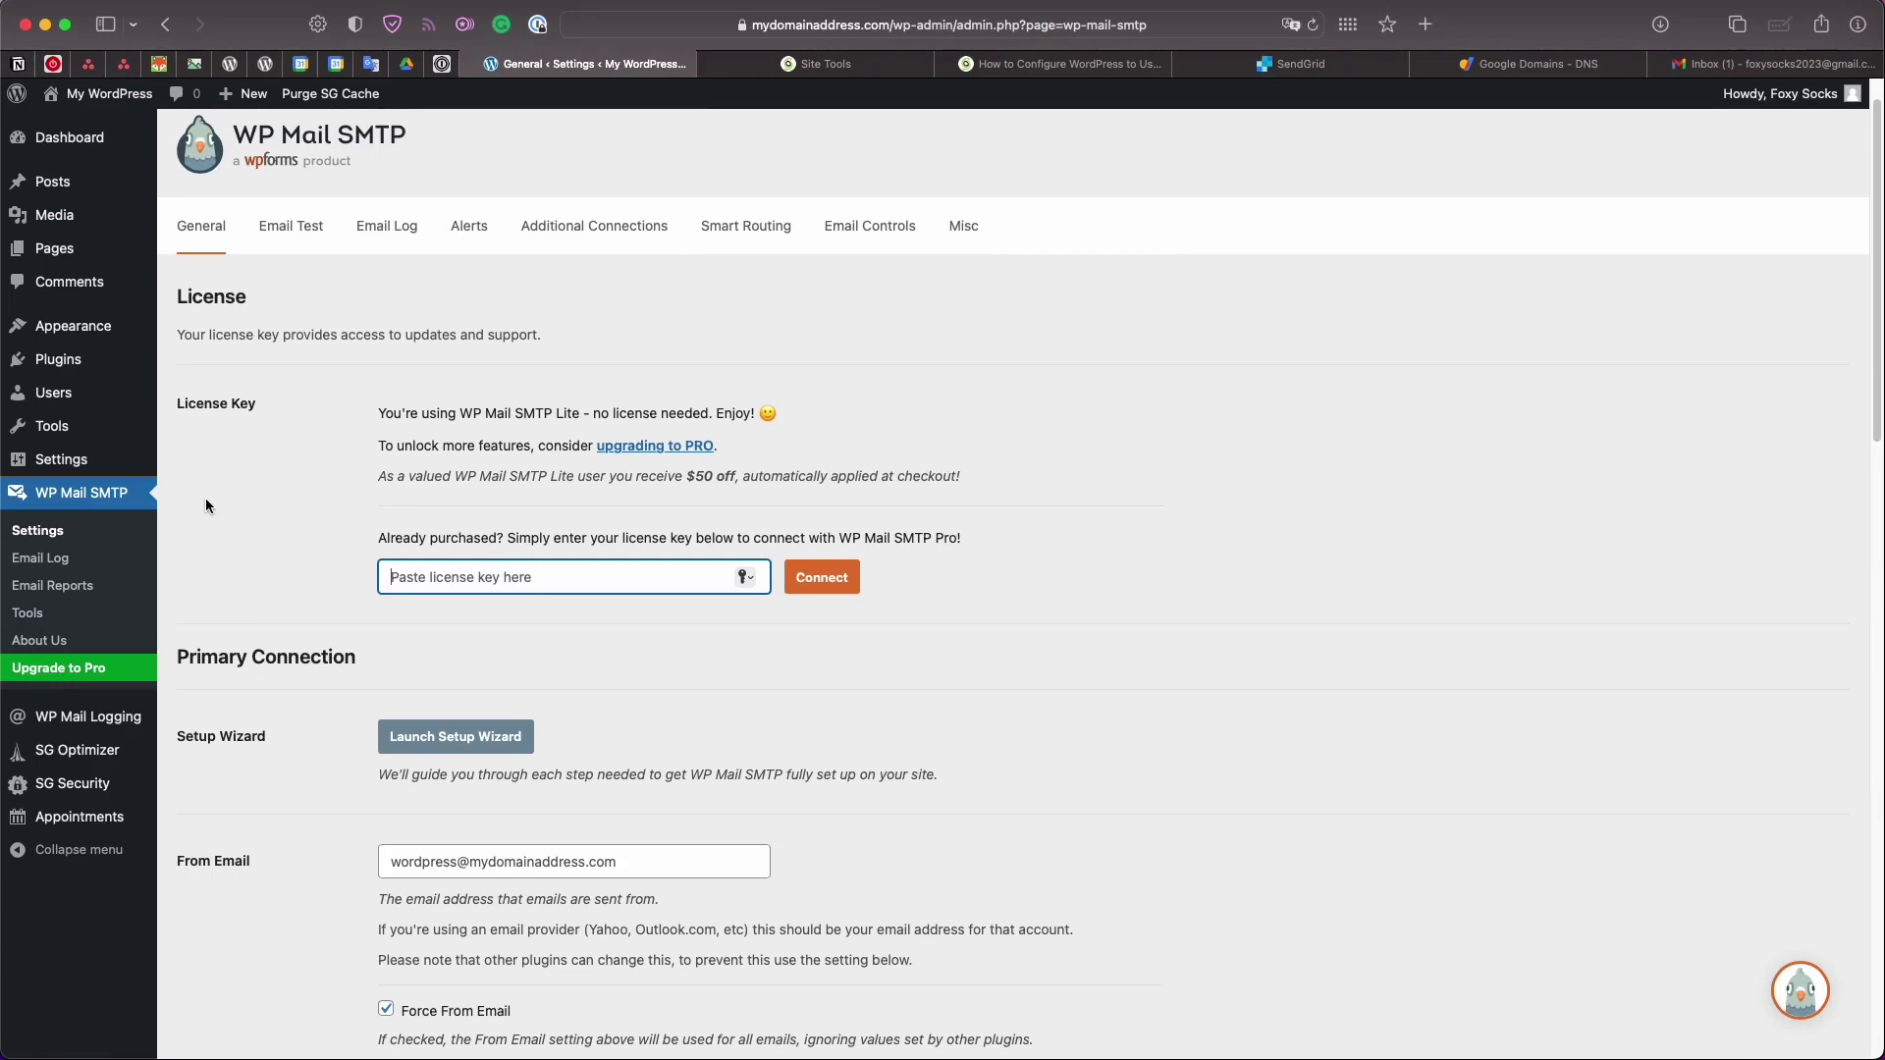
scroll(204, 506, "up", 1)
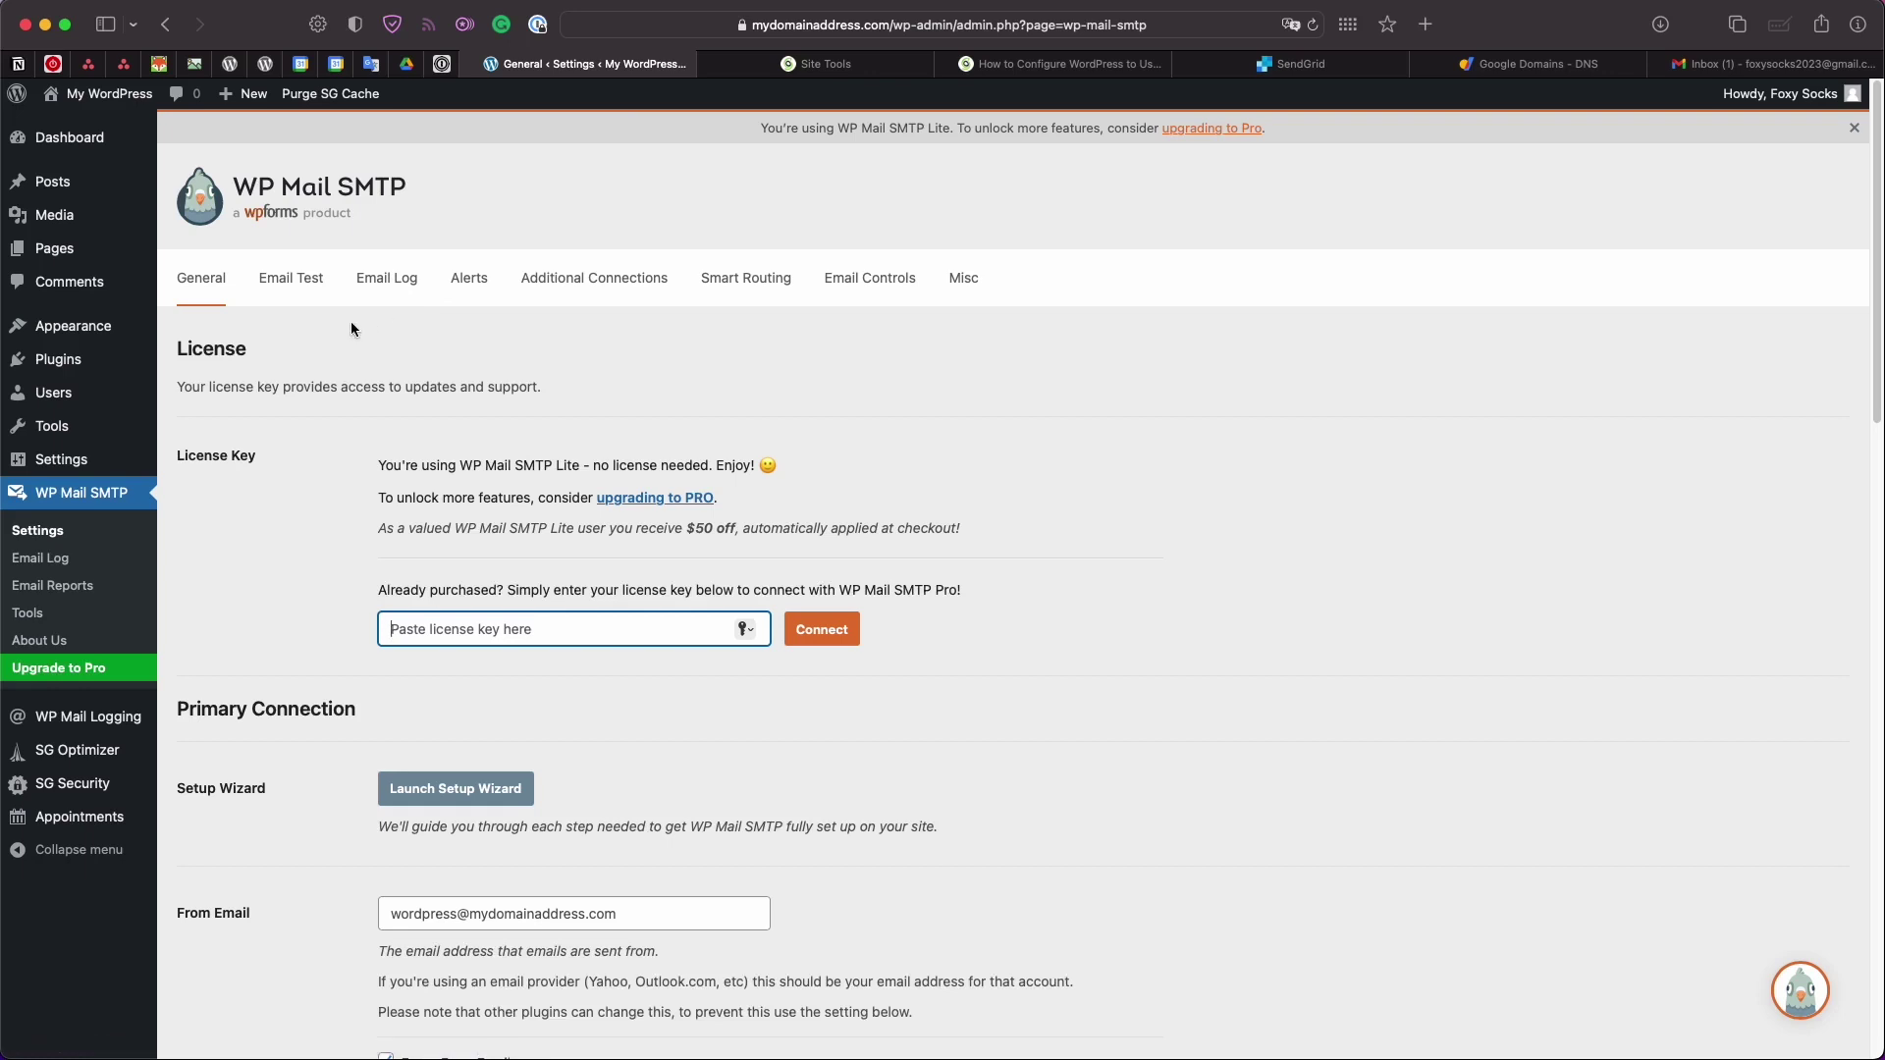
left_click(284, 306)
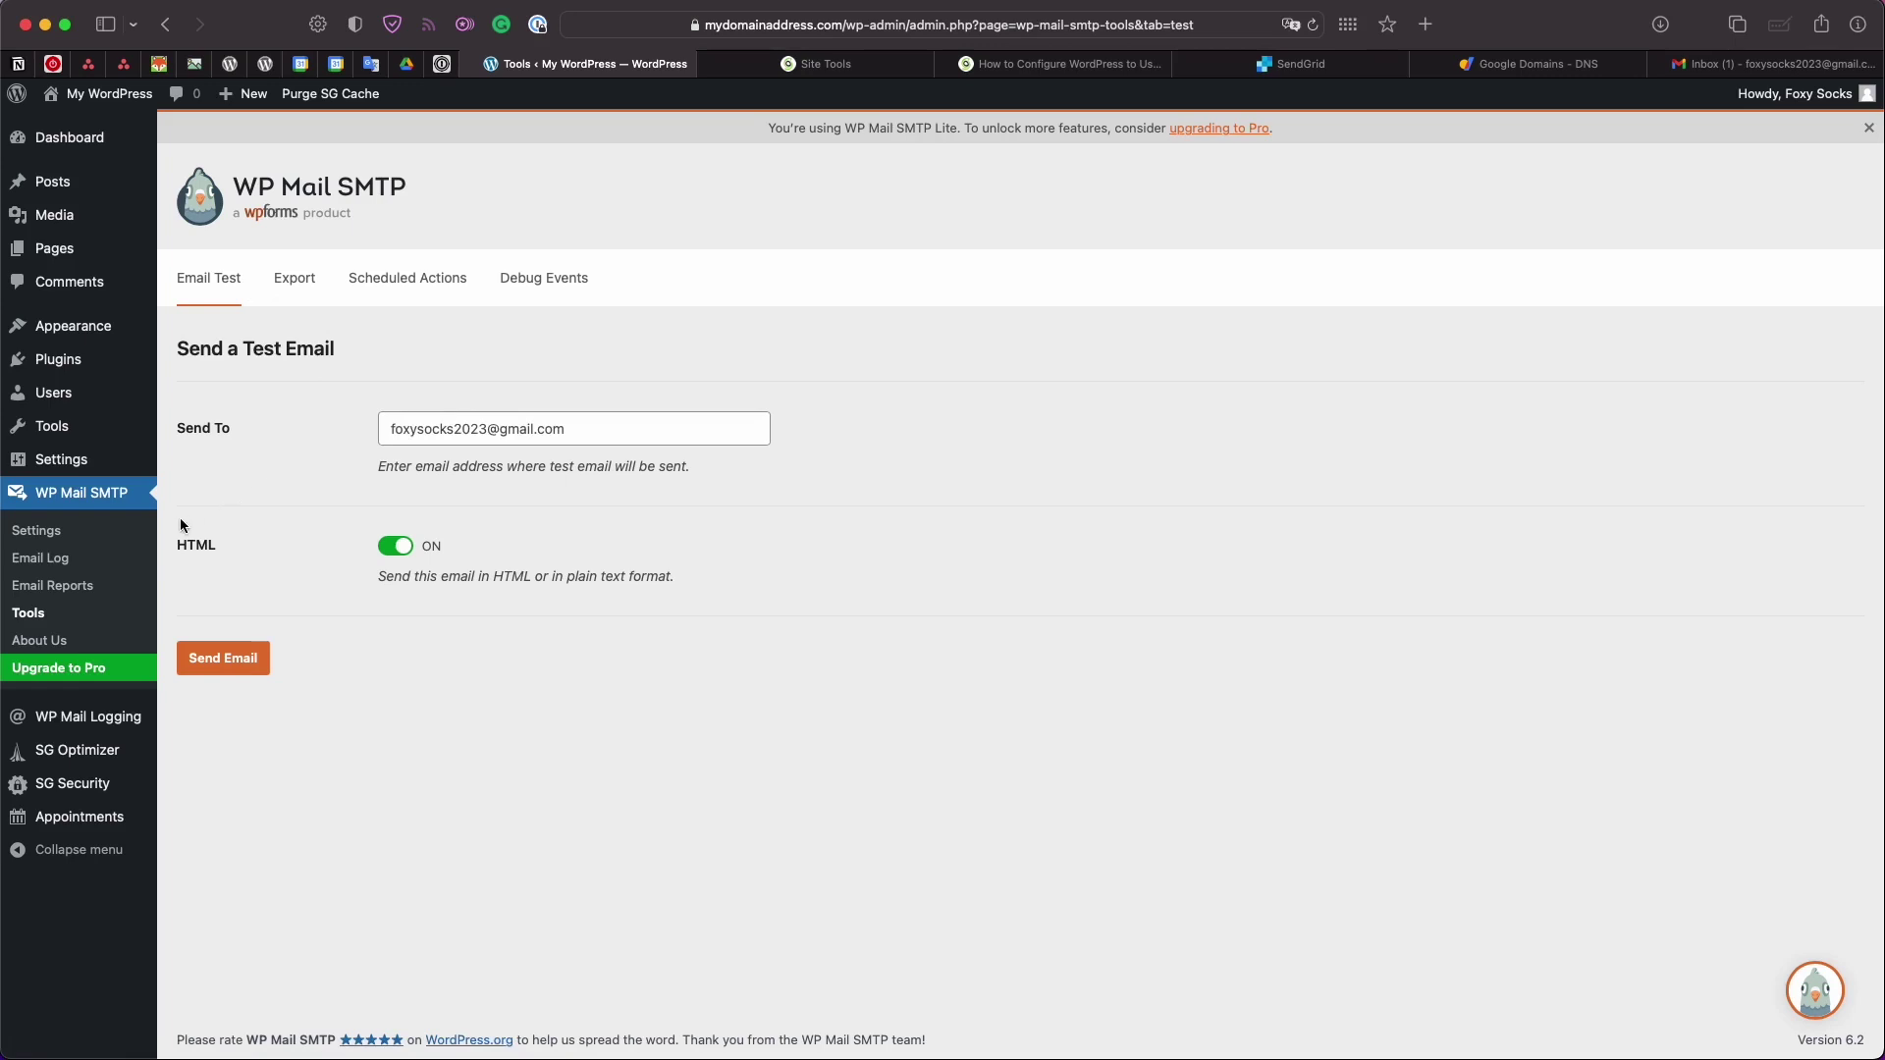
left_click(126, 540)
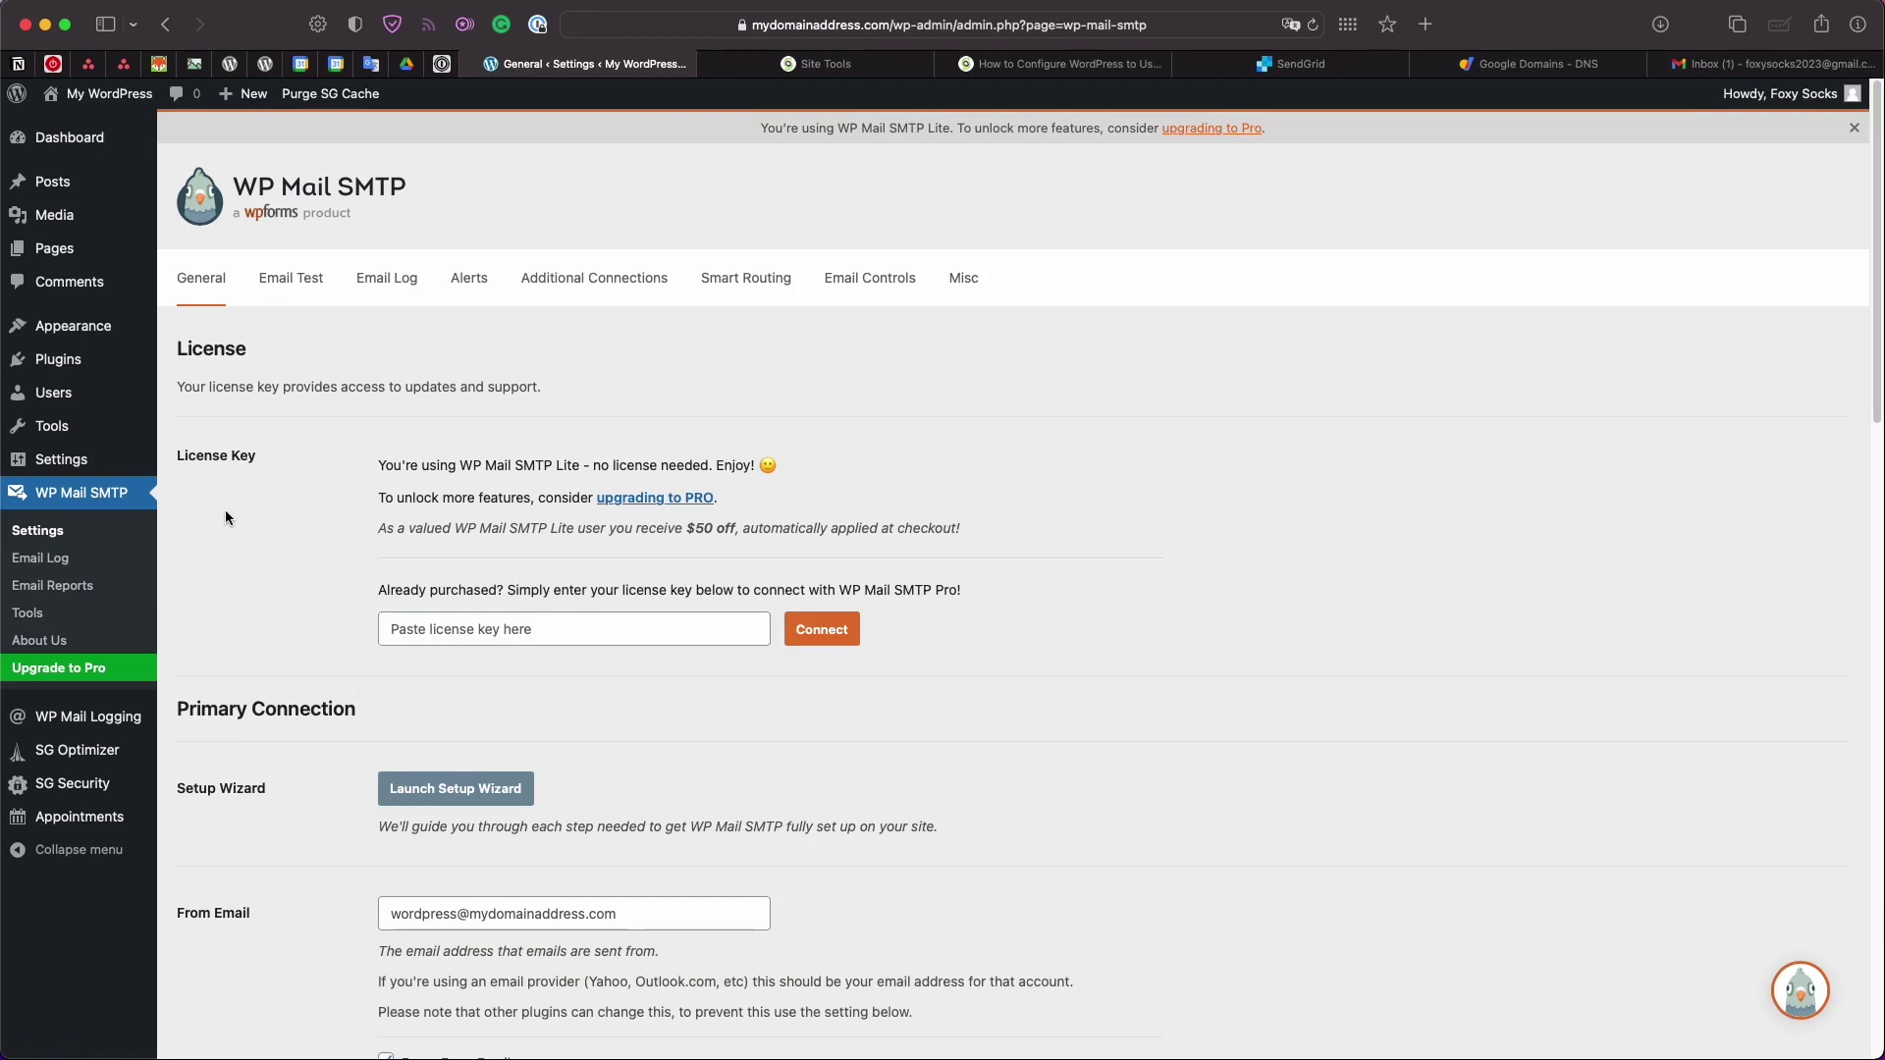
scroll(225, 509, "down", 2)
scroll(292, 396, "down", 1)
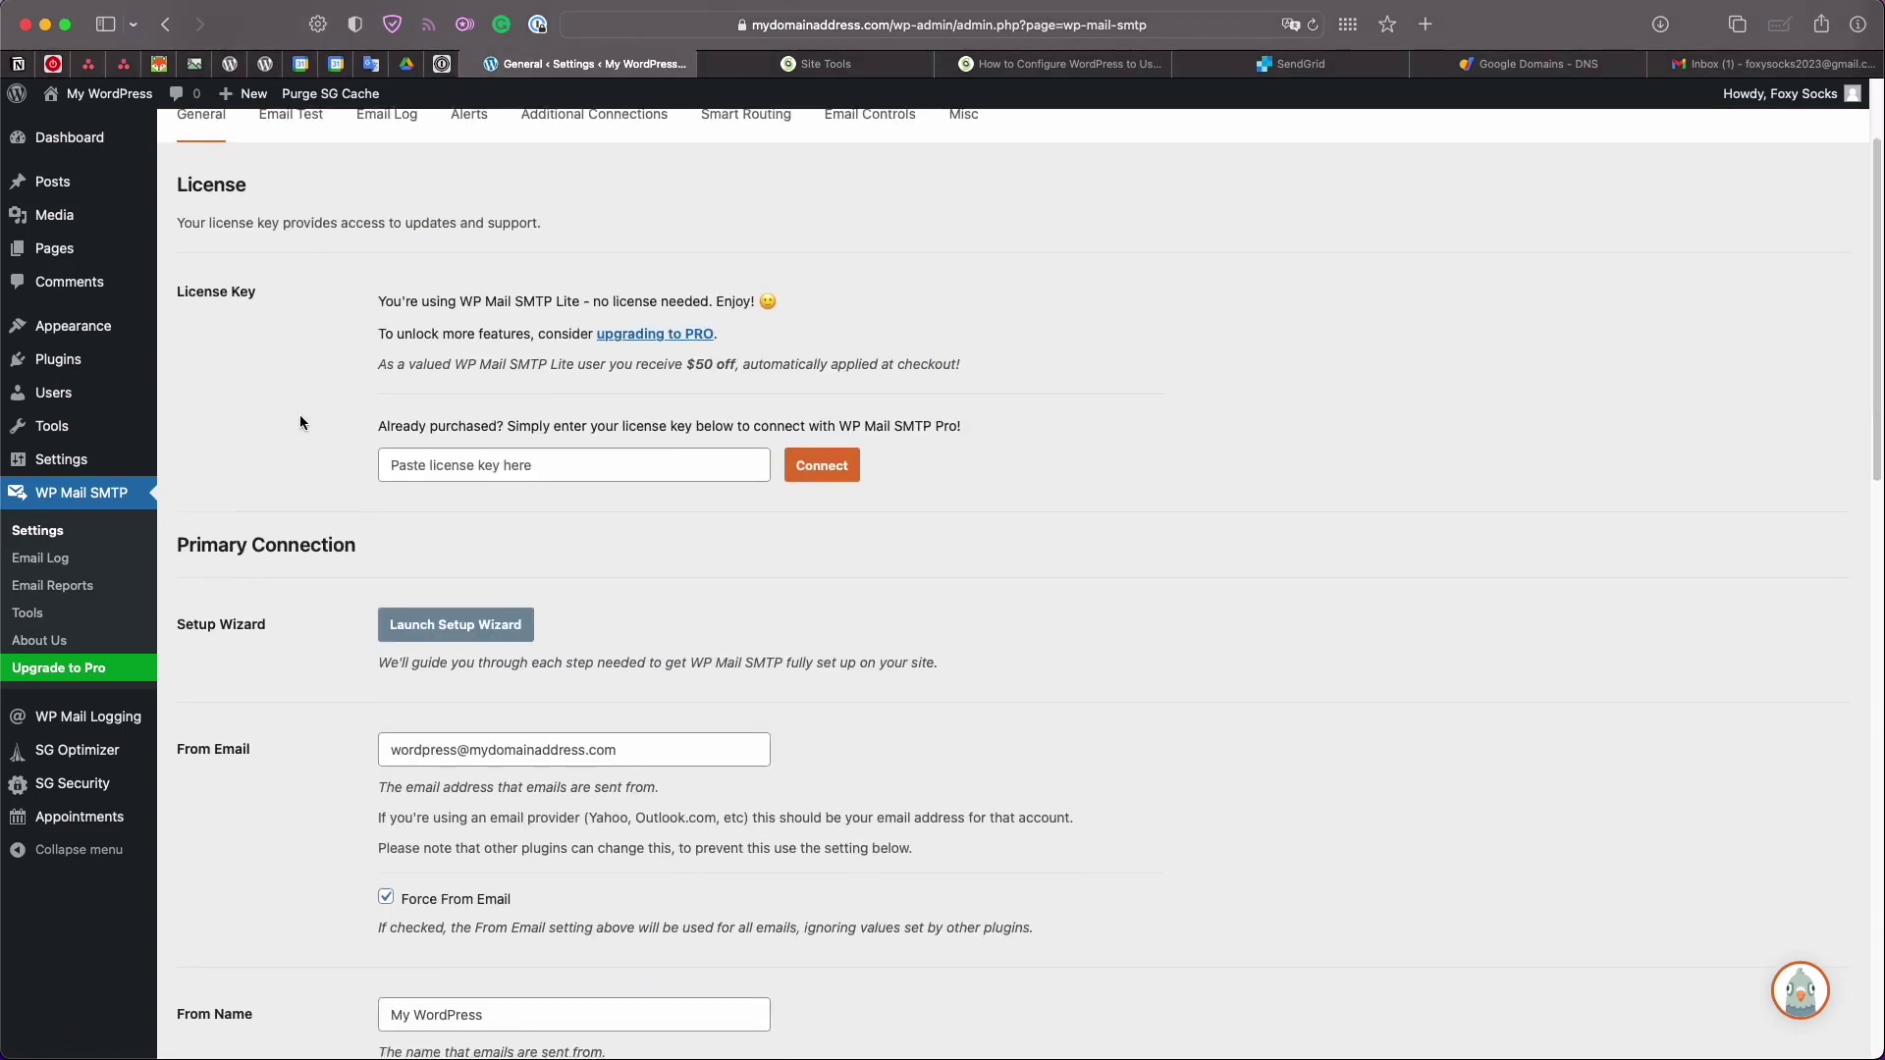
scroll(301, 422, "down", 1)
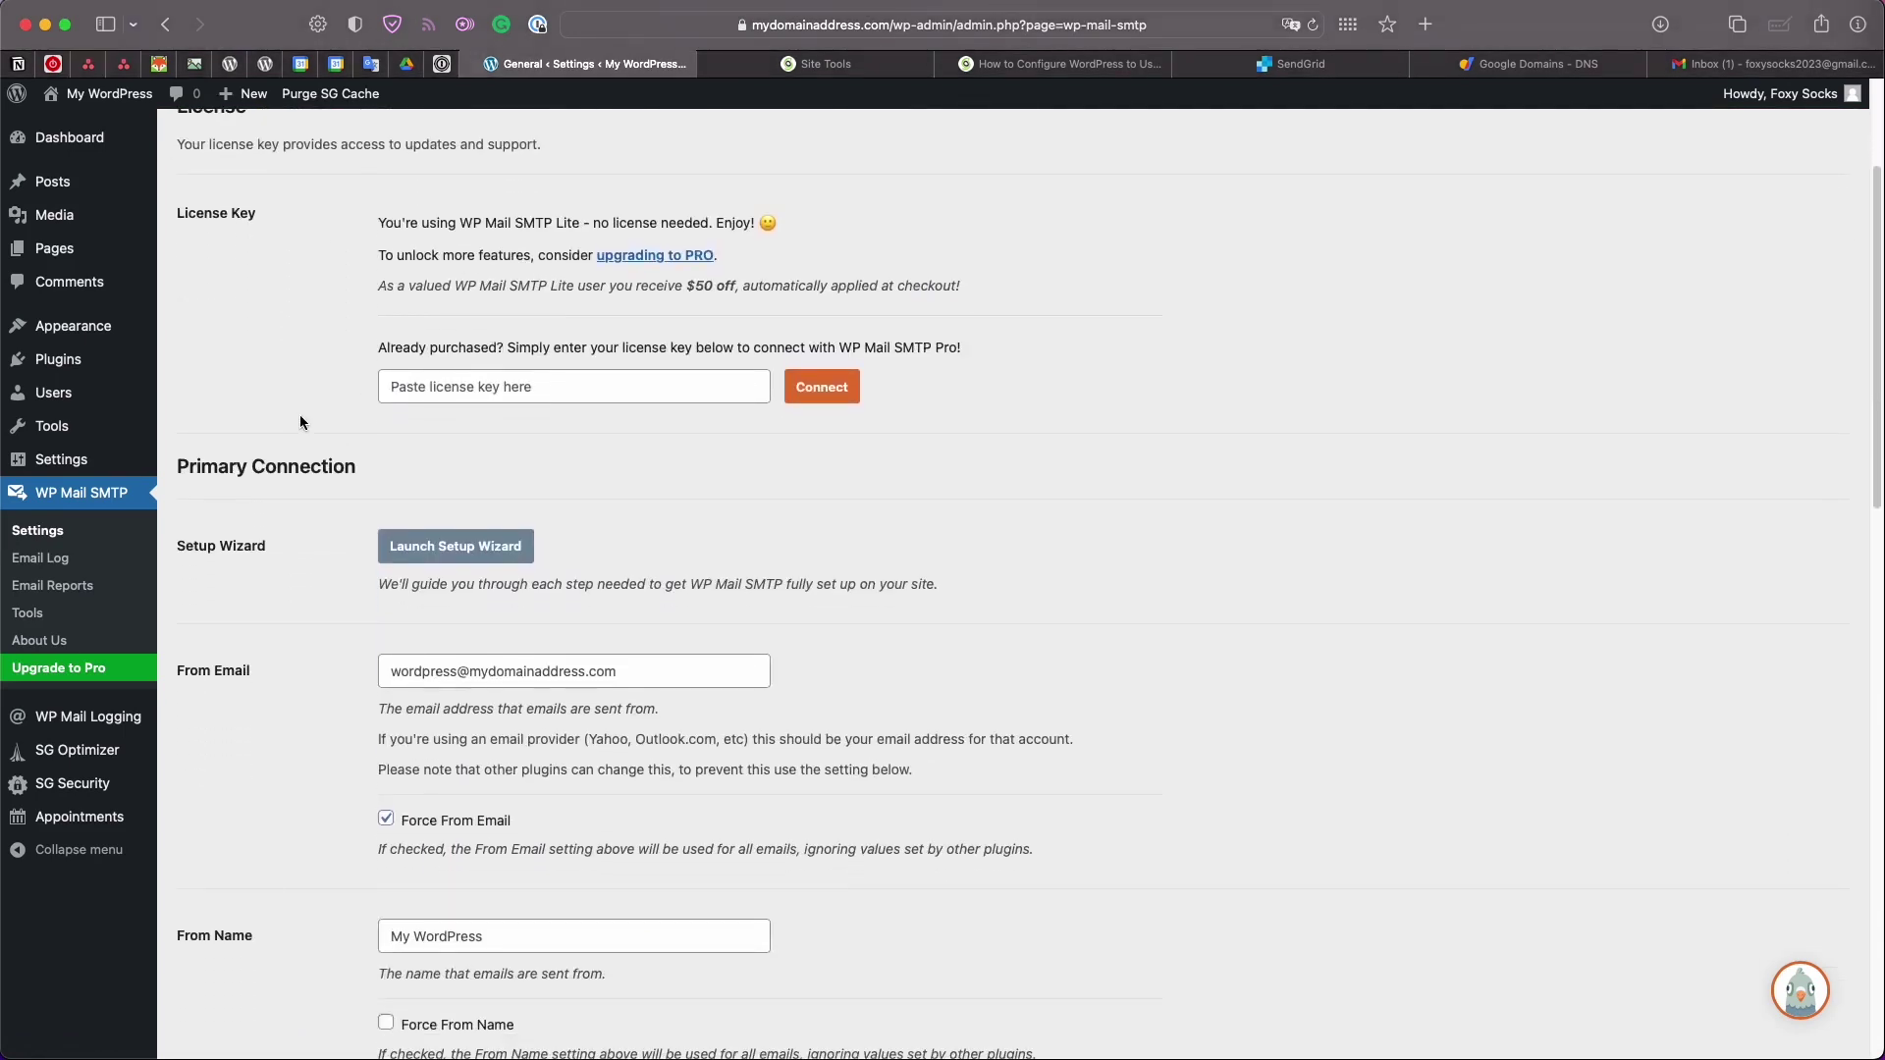
scroll(300, 422, "down", 1)
scroll(301, 423, "down", 2)
scroll(299, 414, "down", 1)
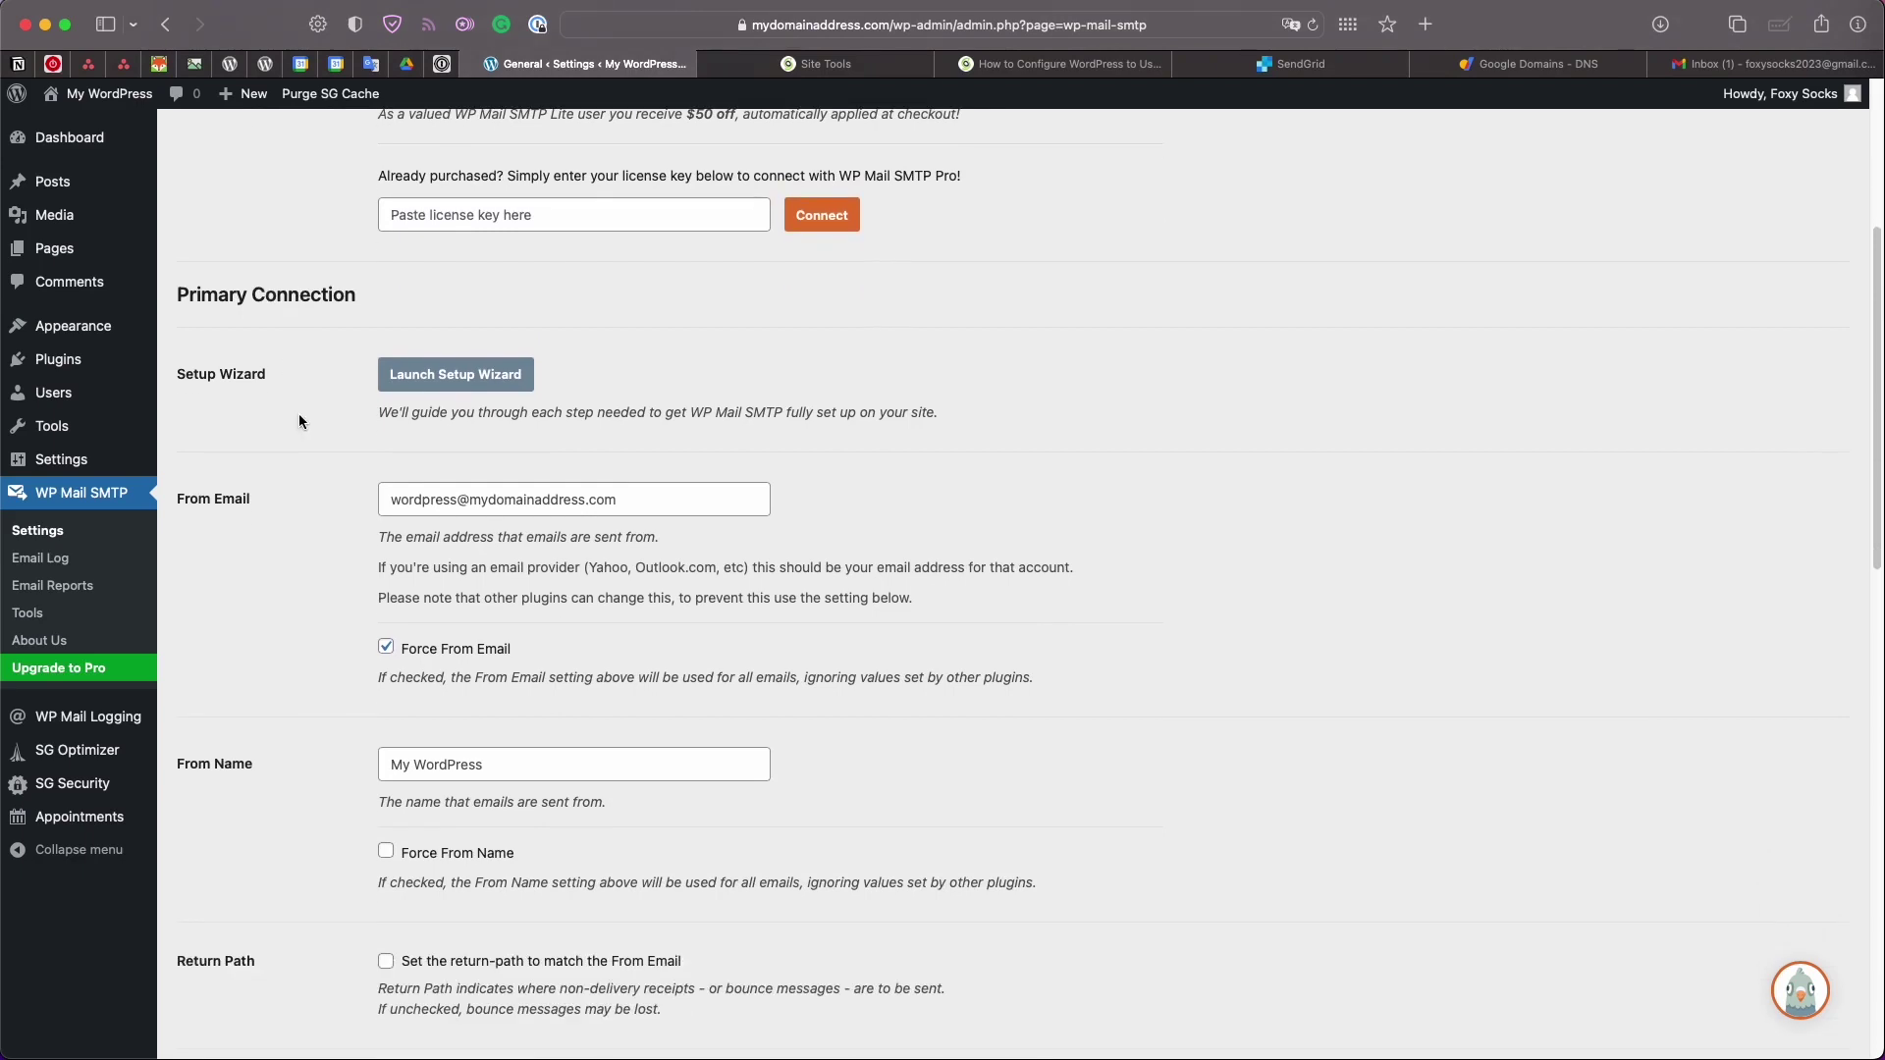
scroll(299, 414, "down", 1)
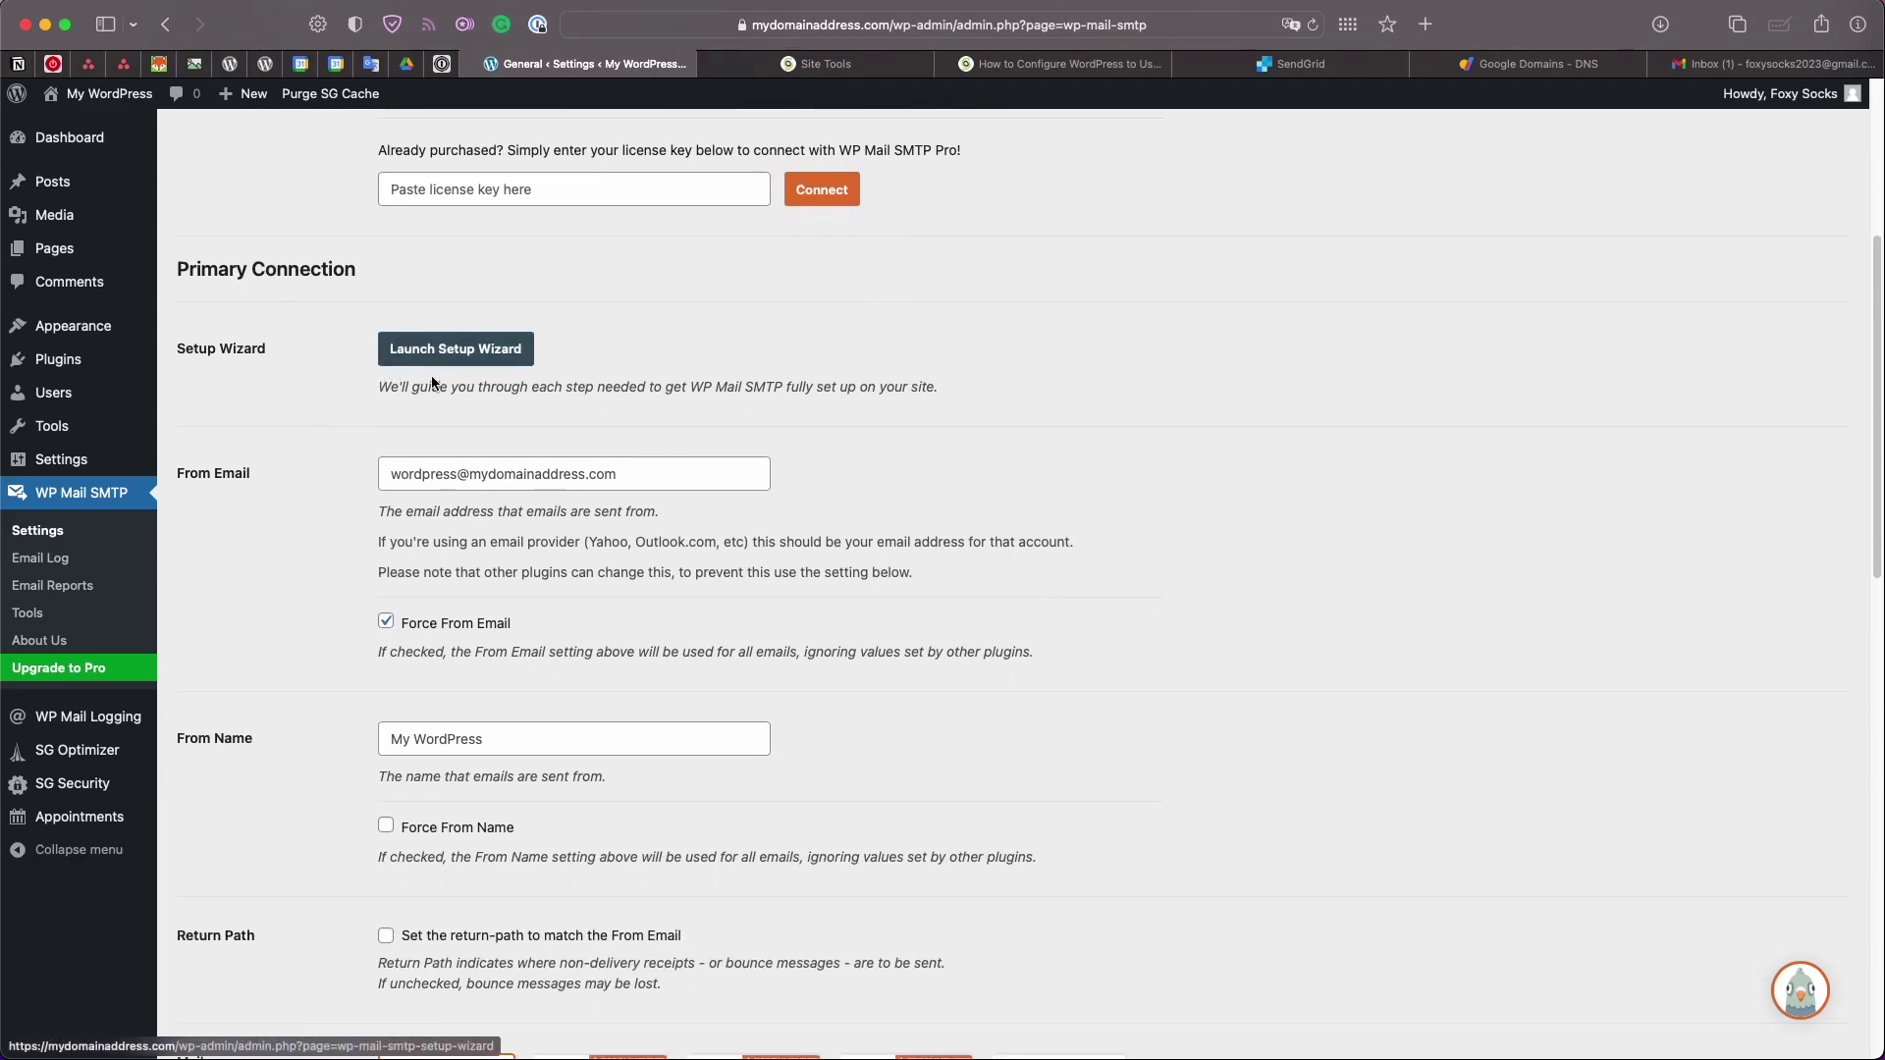
scroll(409, 403, "down", 1)
scroll(354, 449, "down", 1)
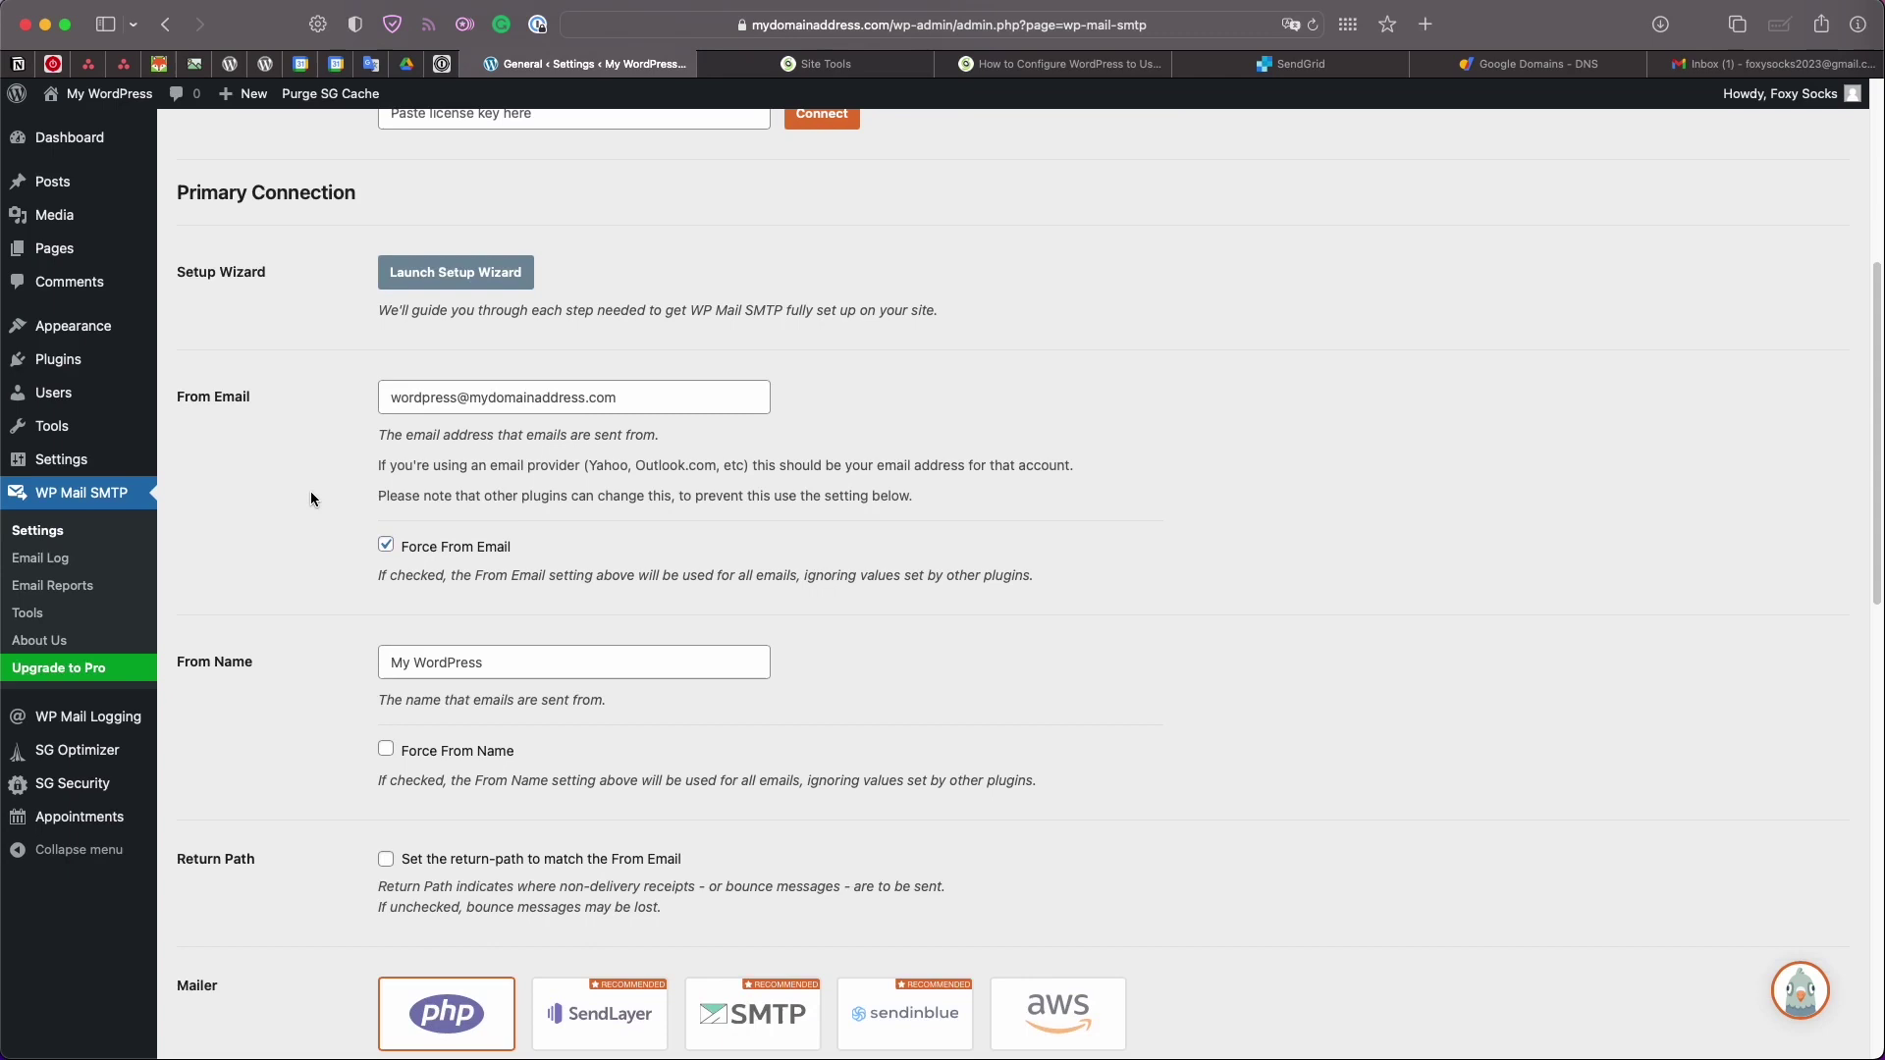
scroll(311, 492, "down", 2)
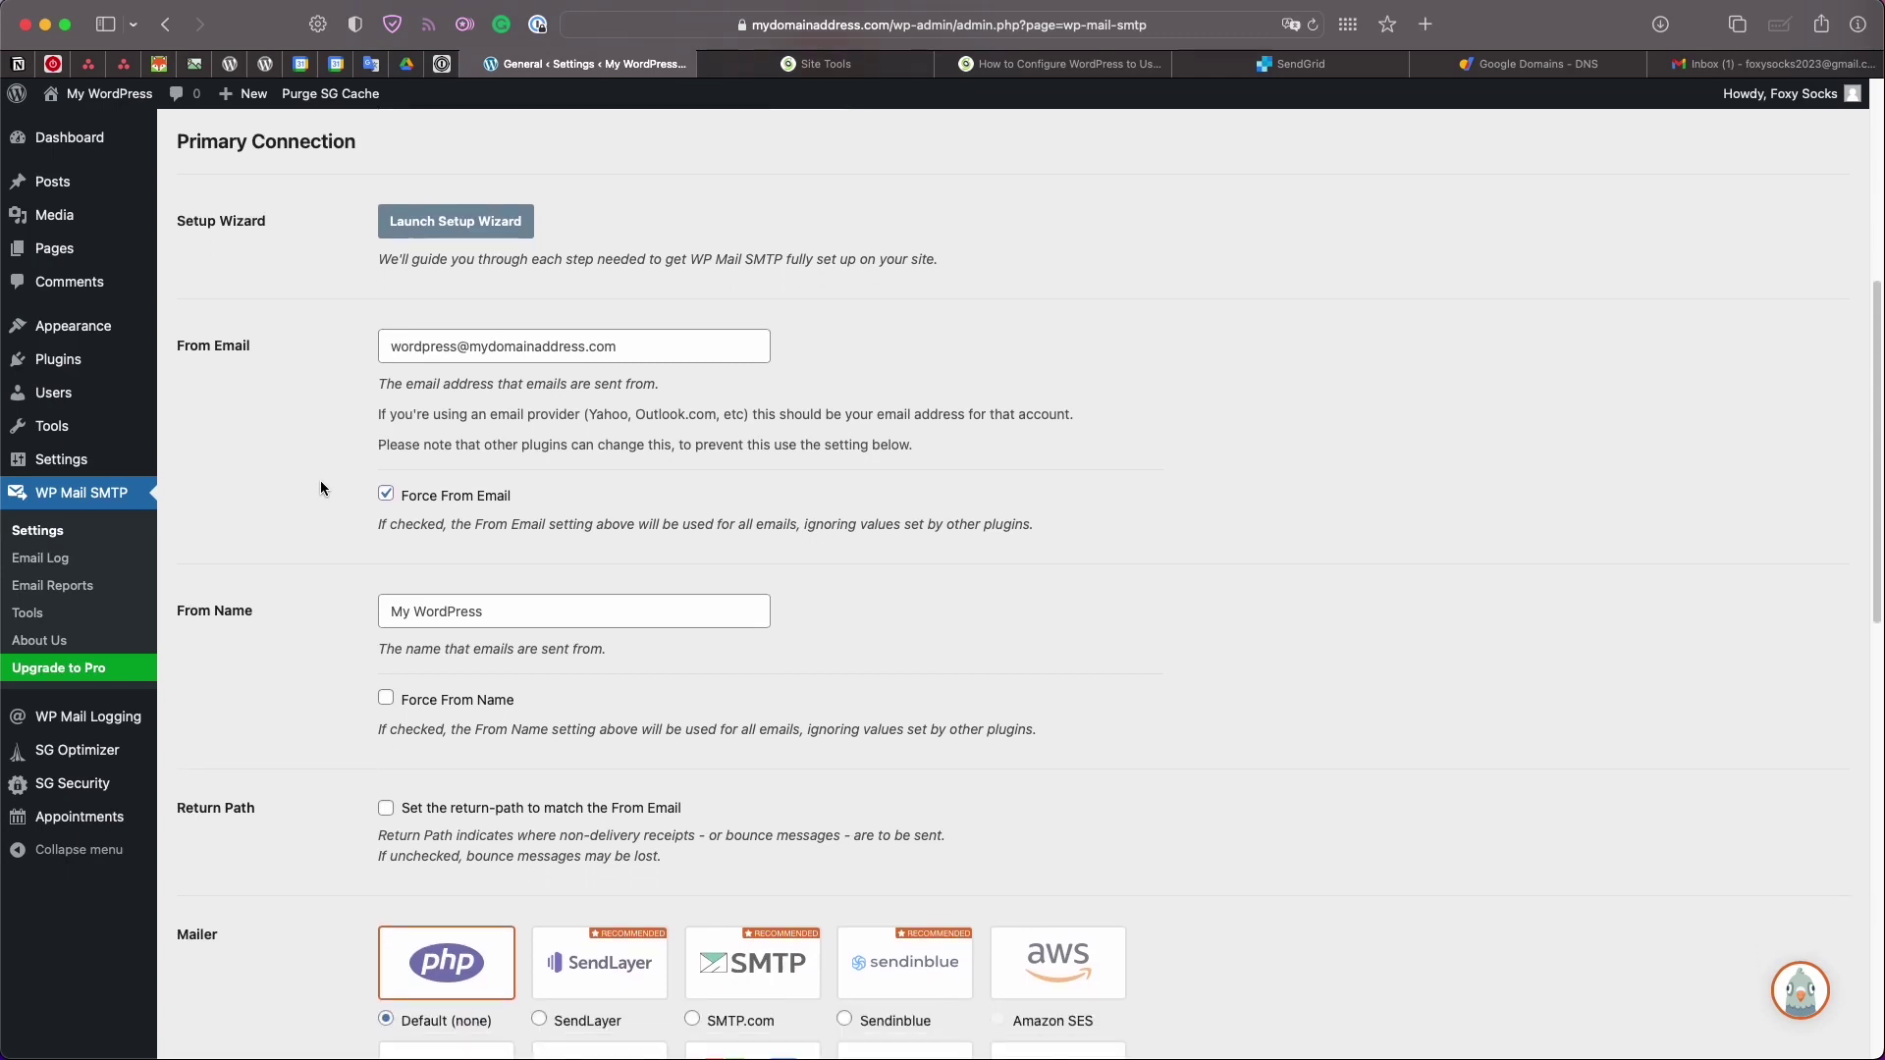
scroll(337, 466, "down", 2)
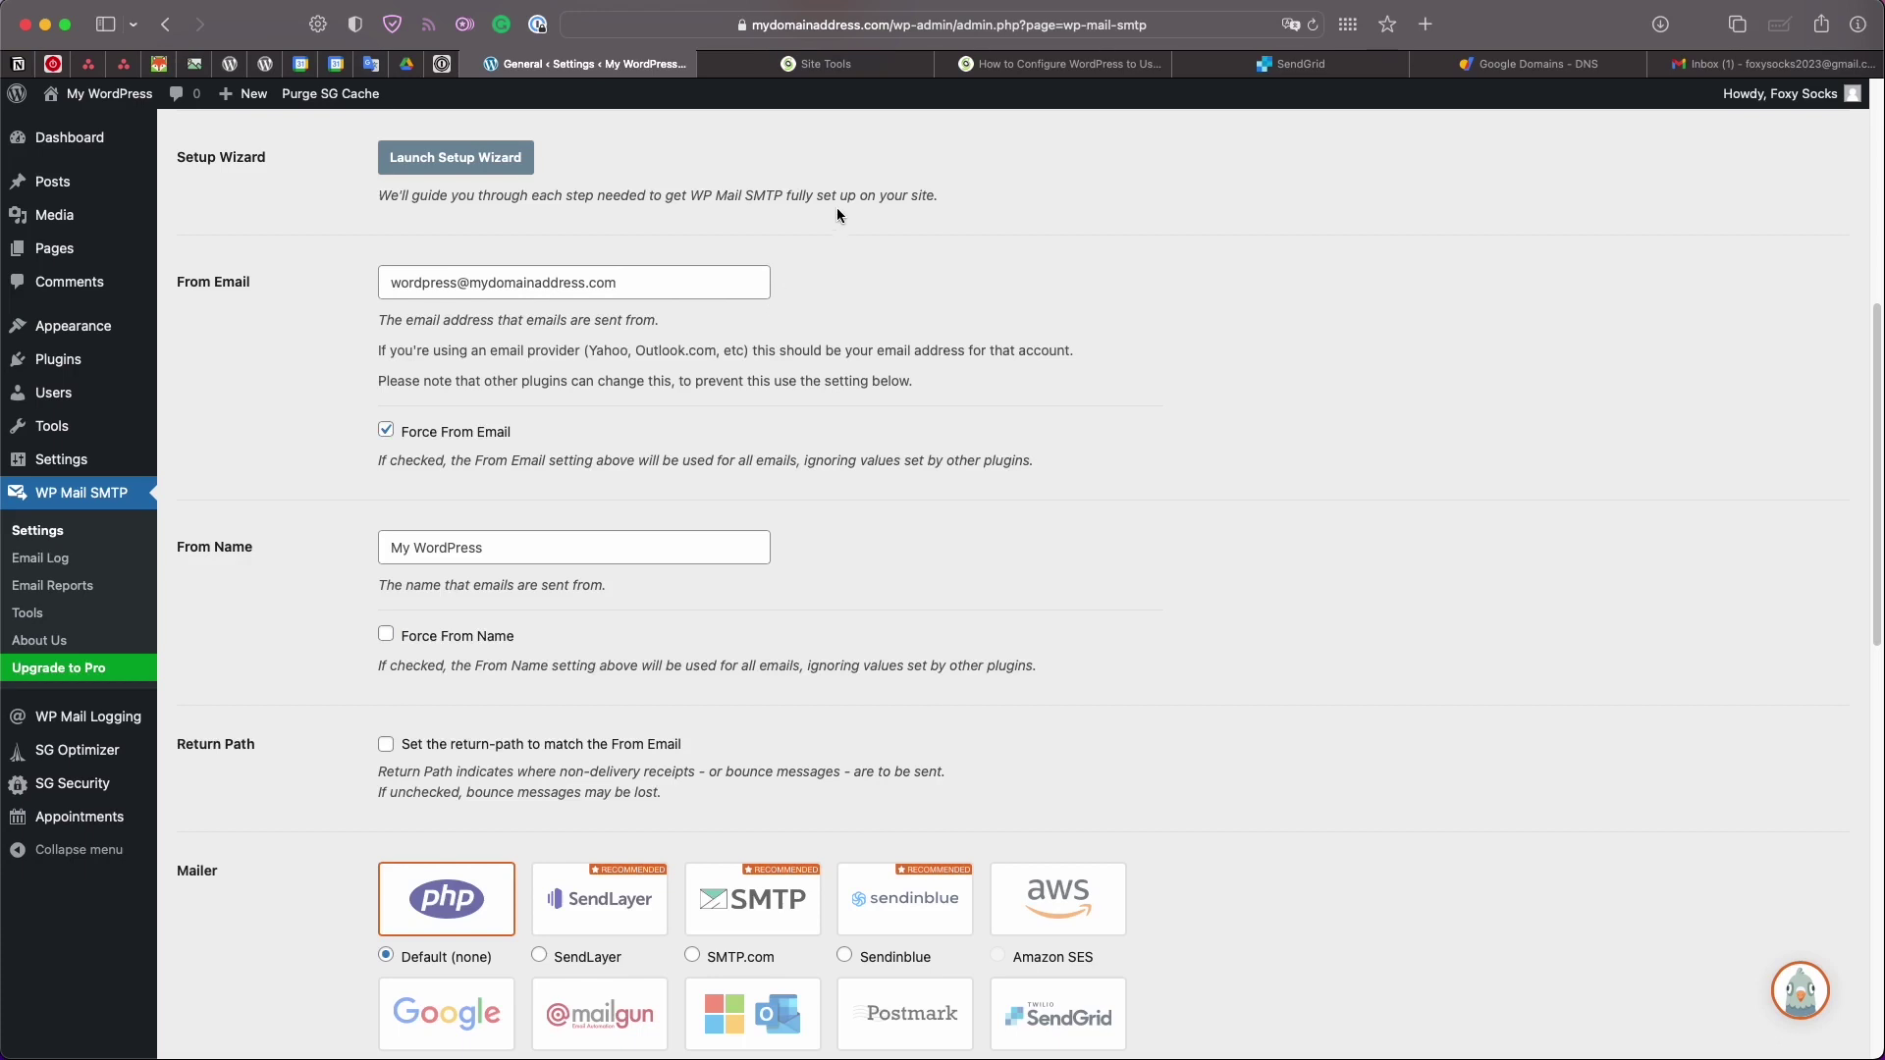
left_click(884, 73)
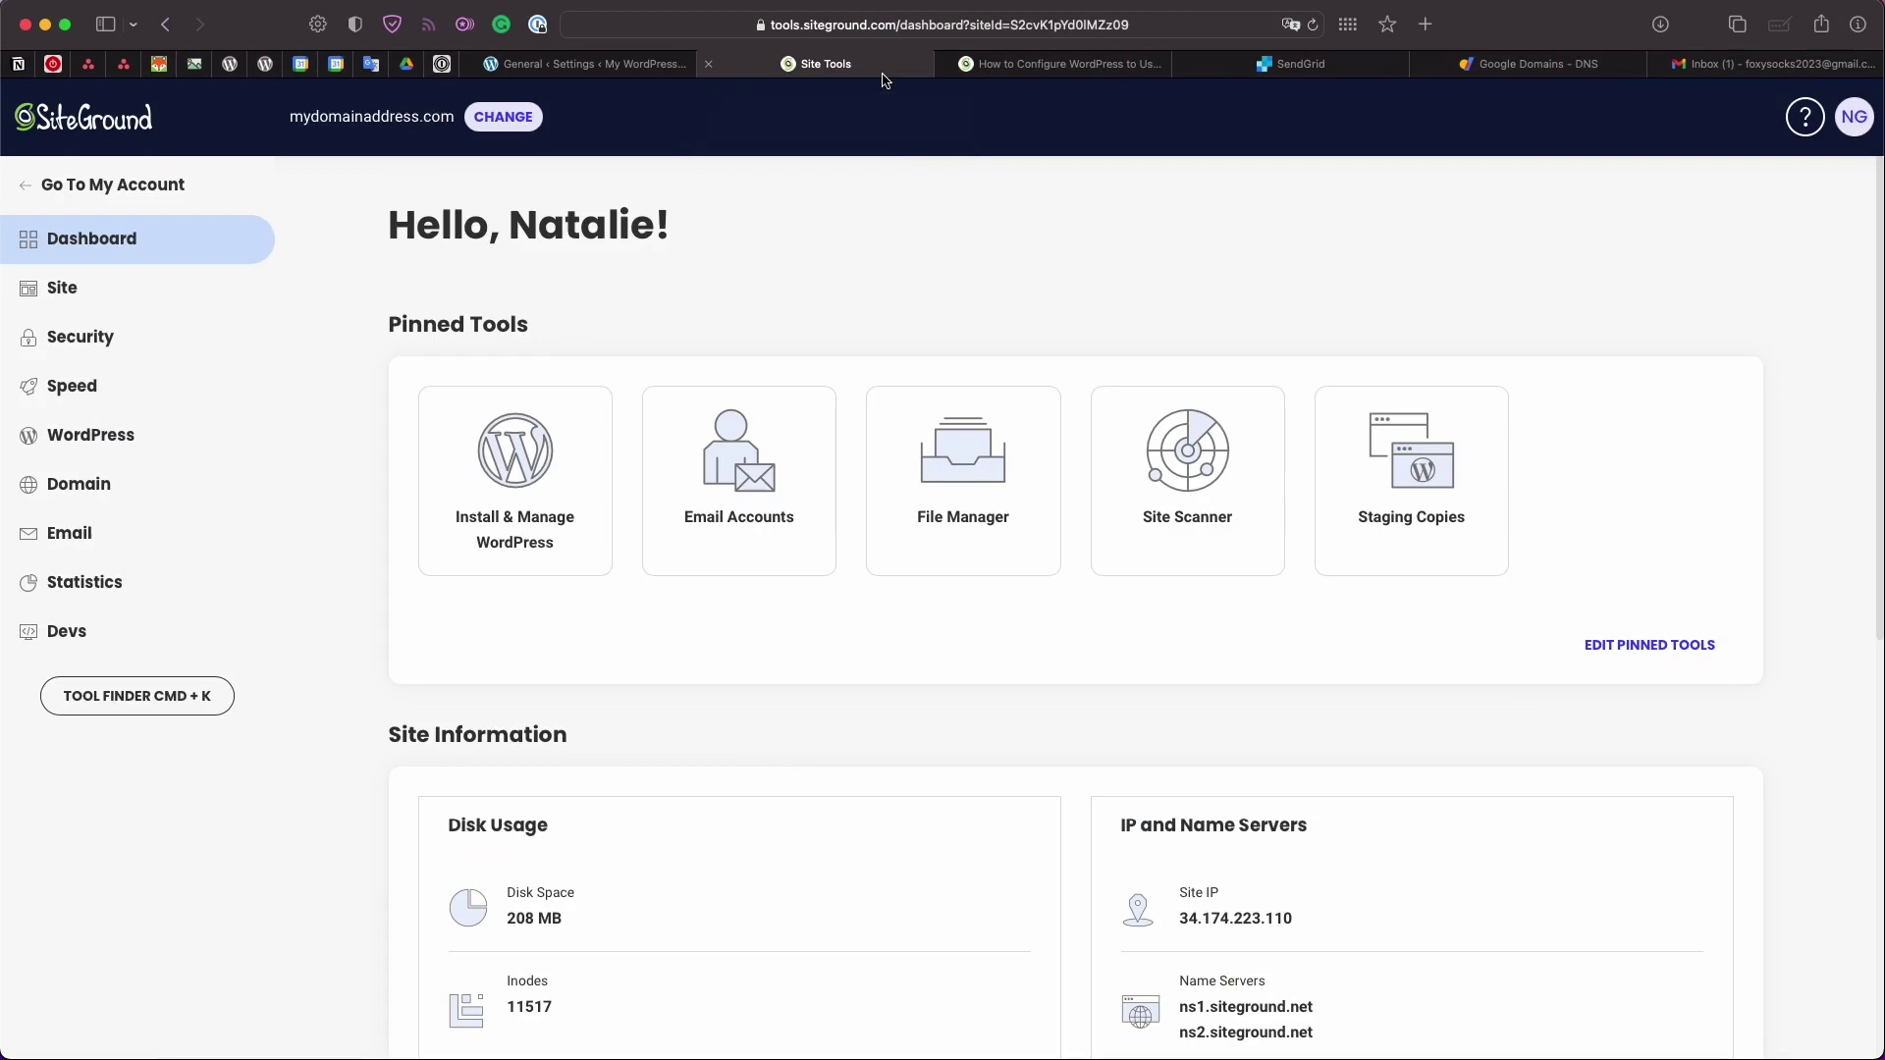
left_click(124, 532)
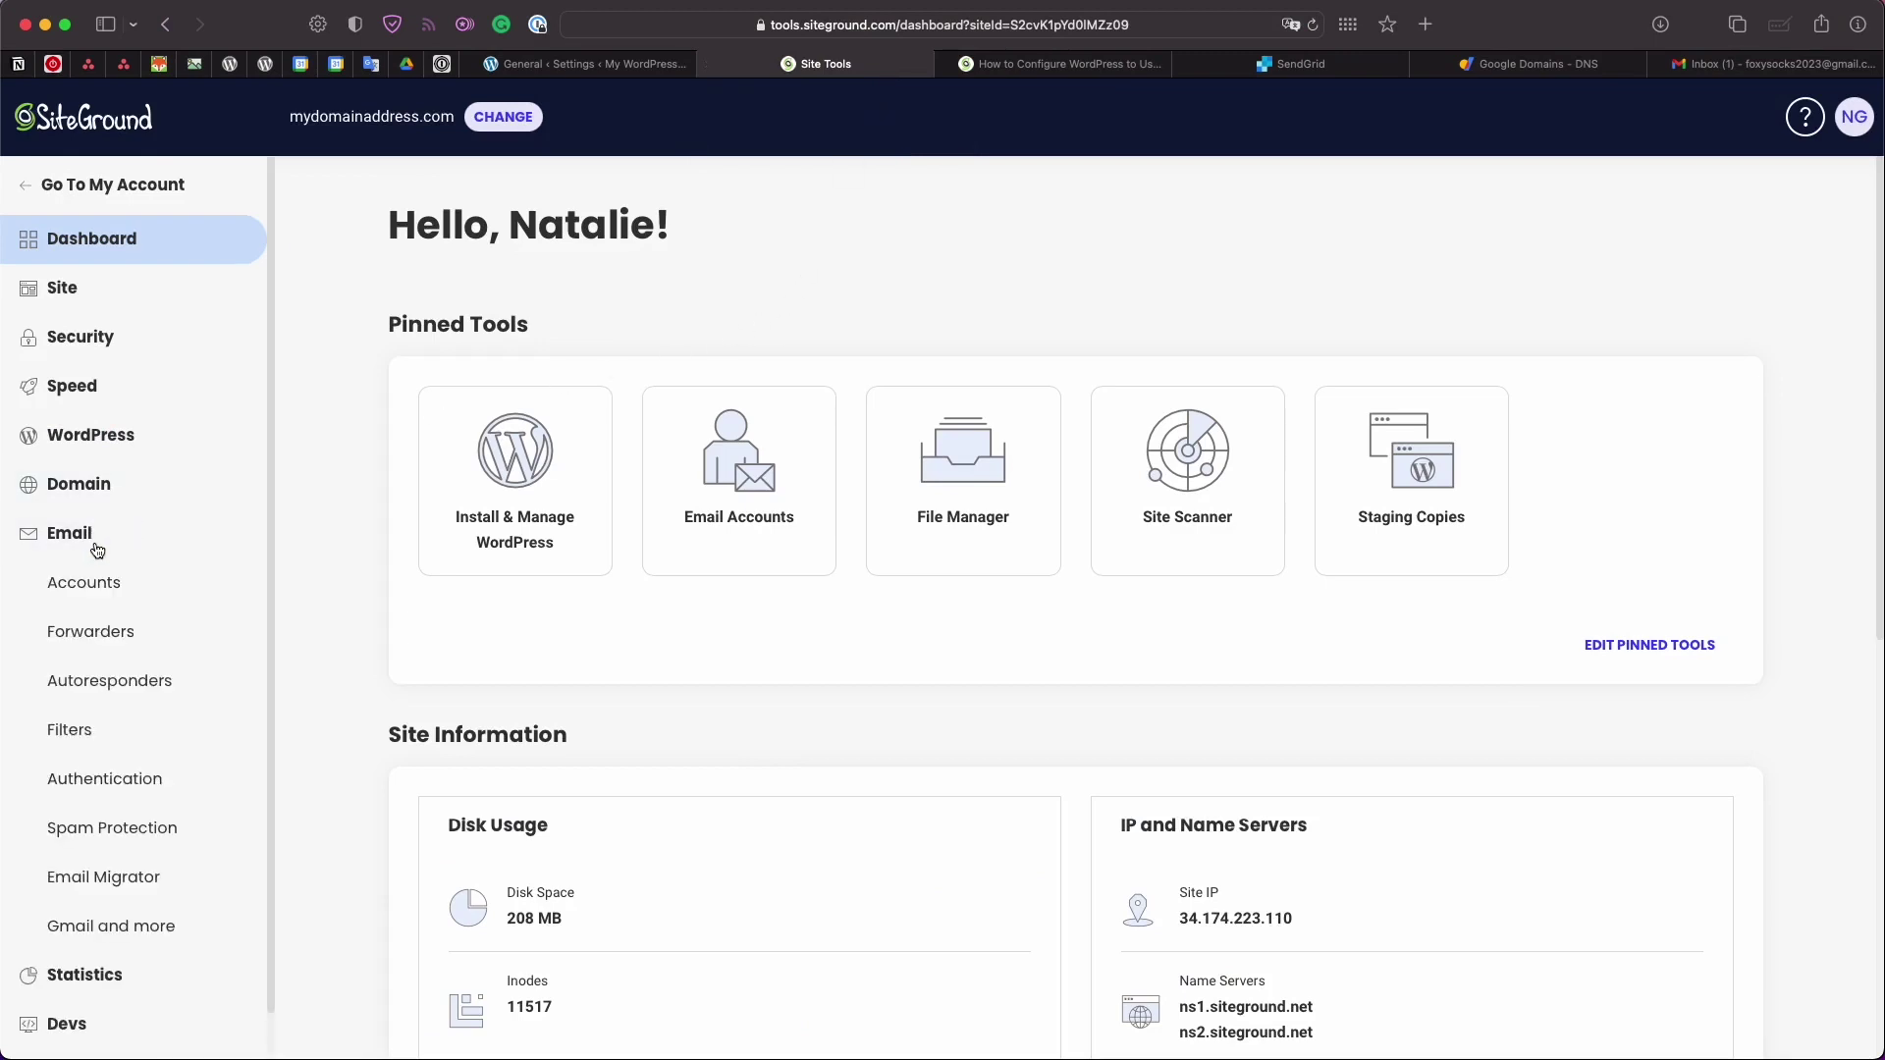
left_click(89, 584)
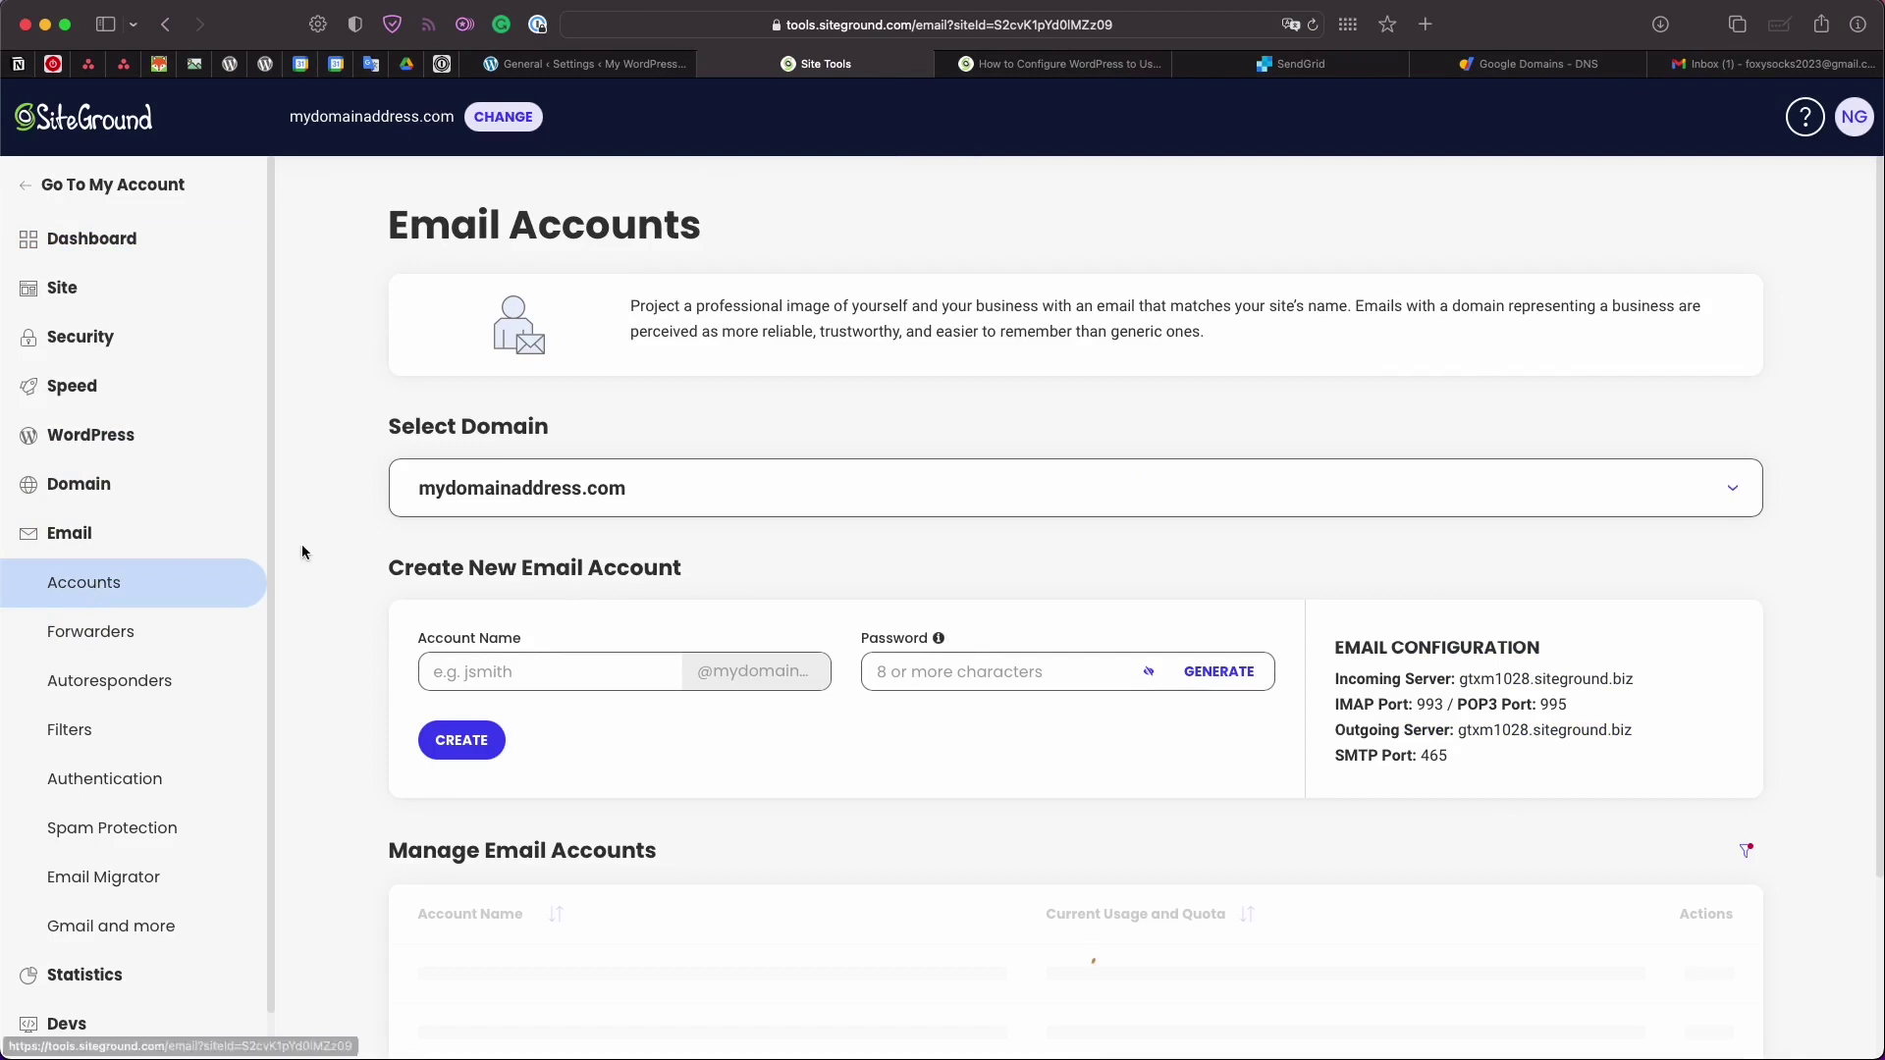
scroll(302, 544, "down", 2)
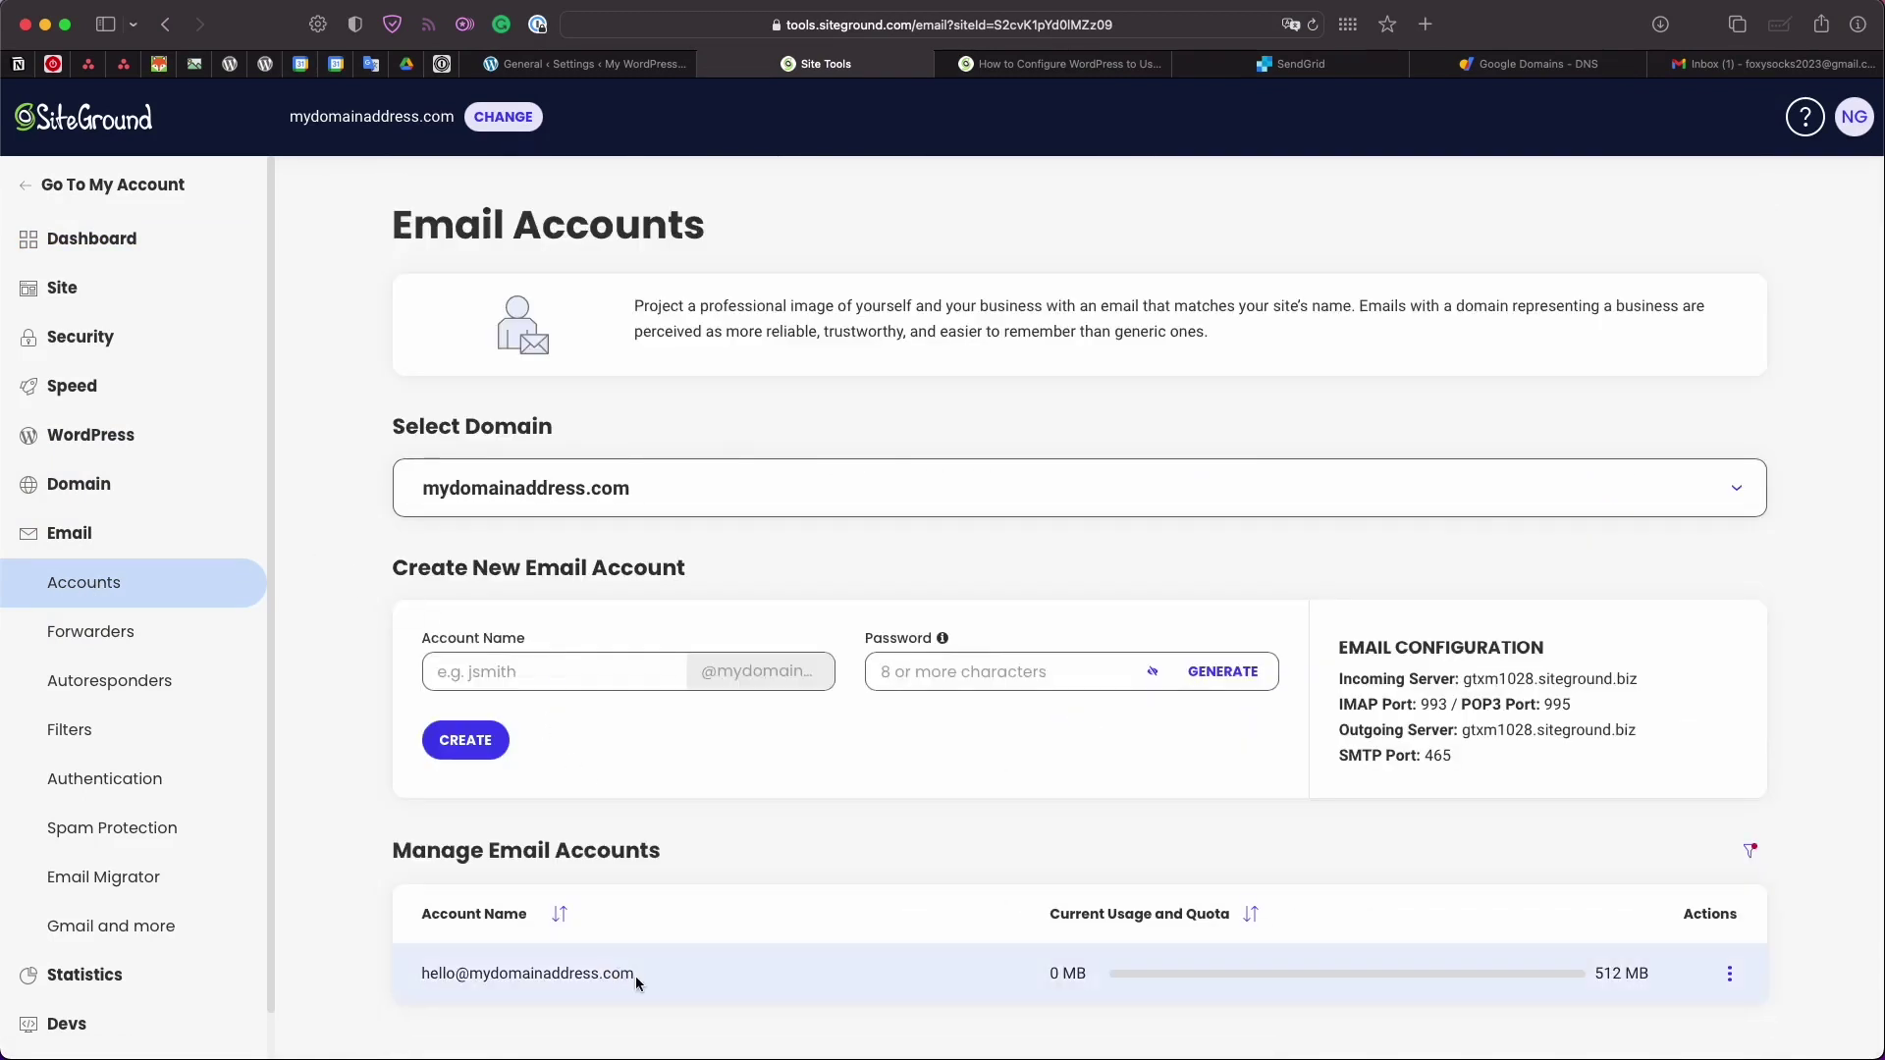
left_click_drag(633, 977, 422, 974)
key("super+c")
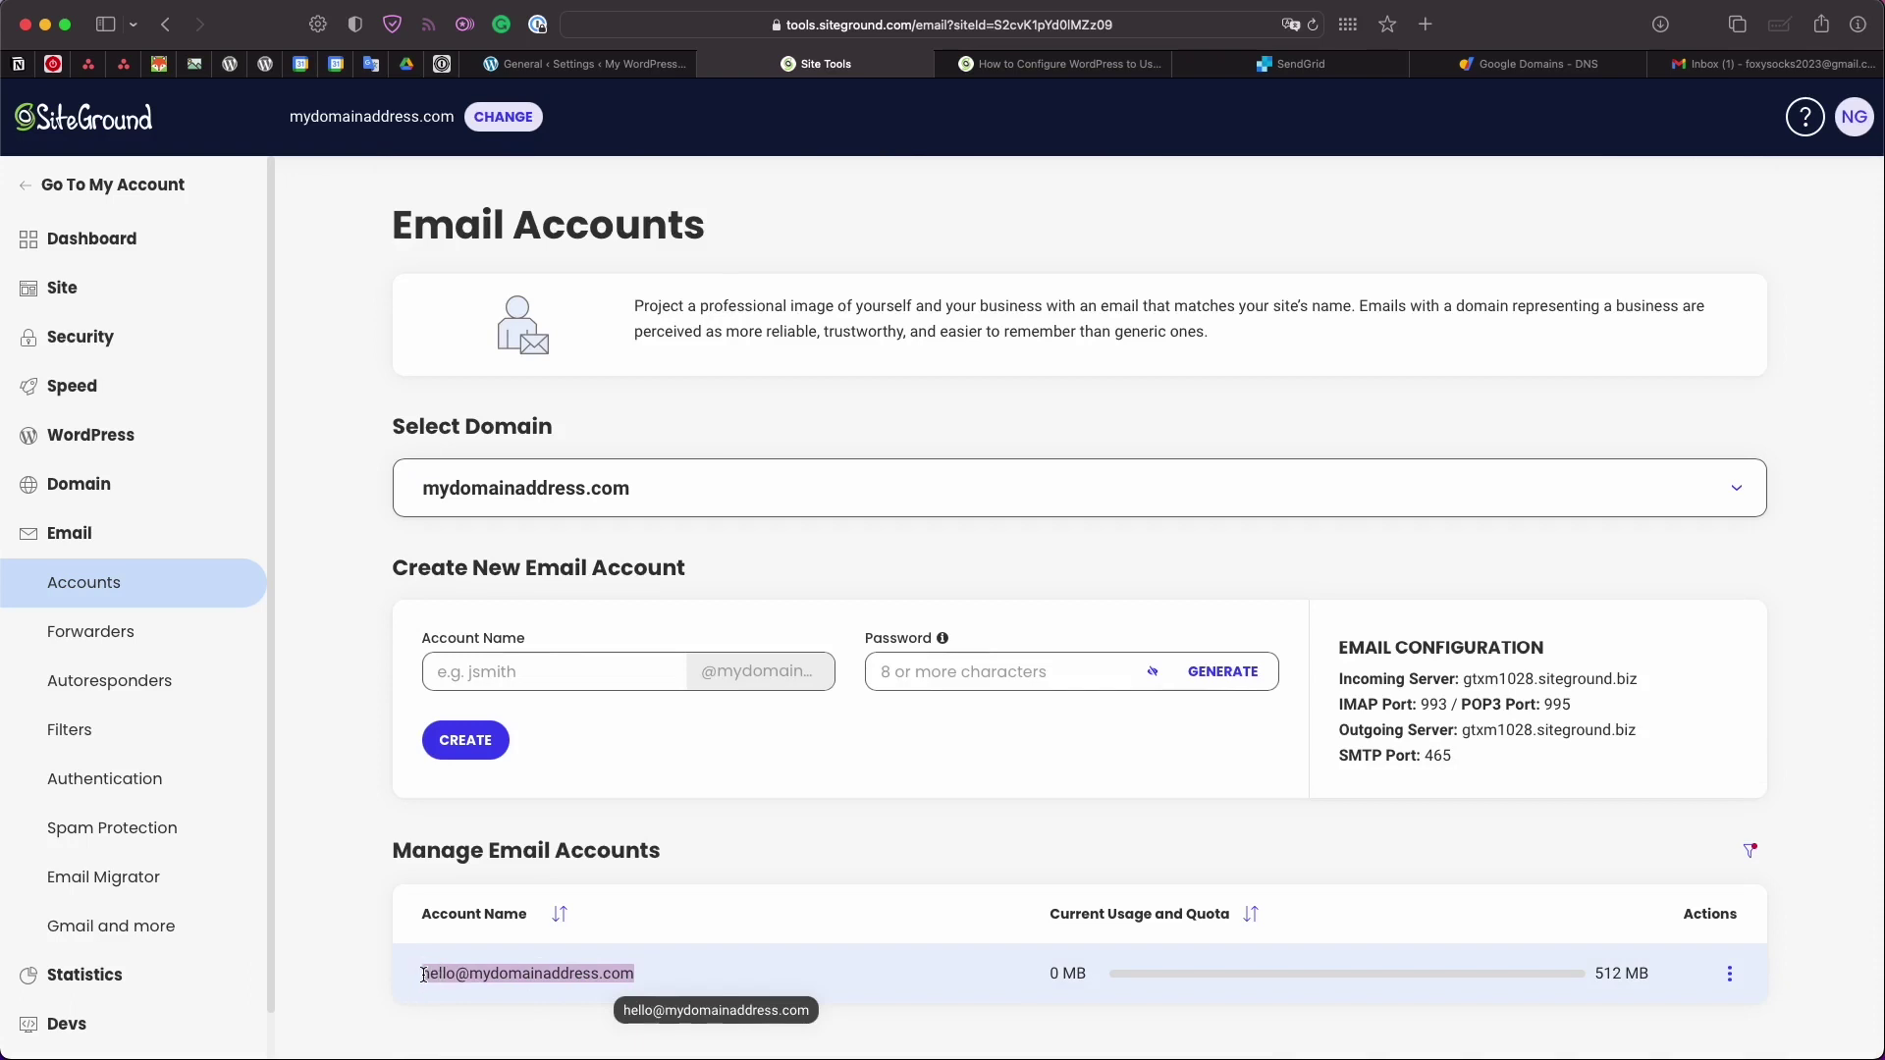
left_click(589, 64)
left_click(473, 282)
key("super+v")
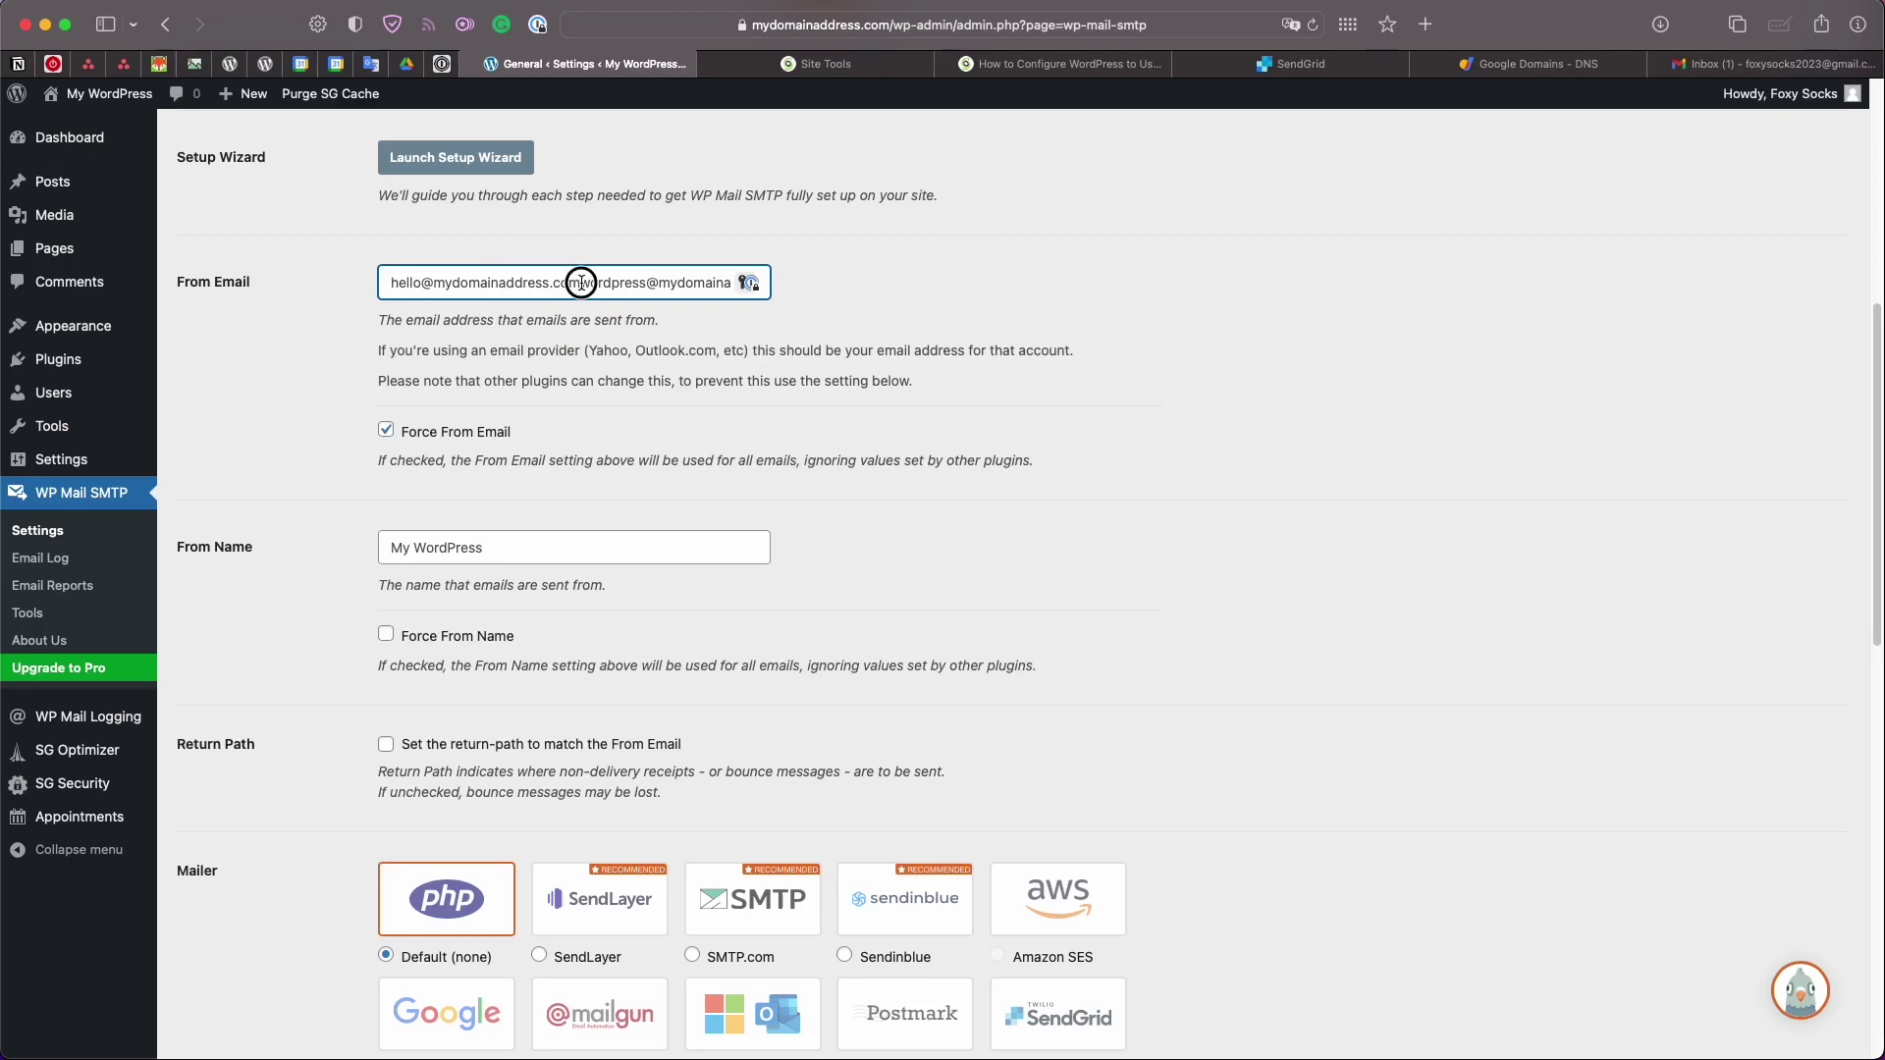
left_click_drag(581, 281, 855, 299)
key("BackSpace")
left_click(907, 326)
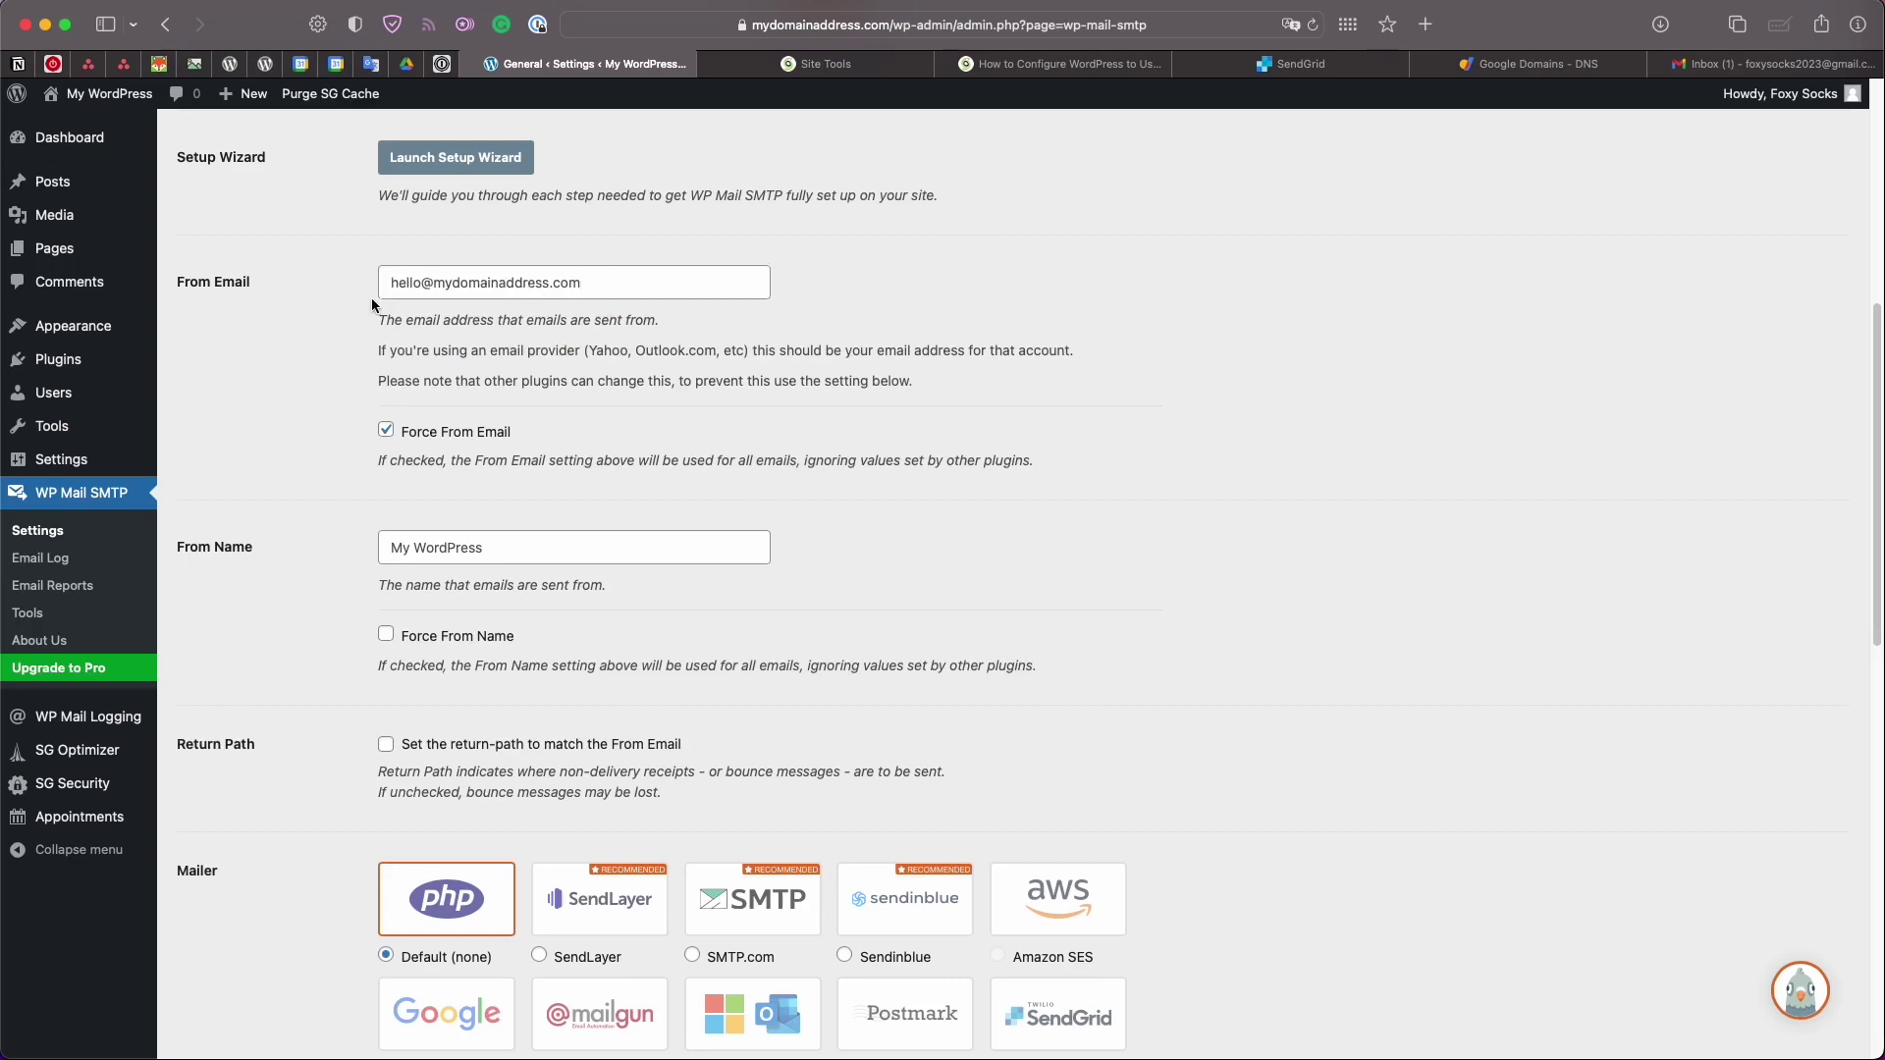
scroll(372, 297, "down", 2)
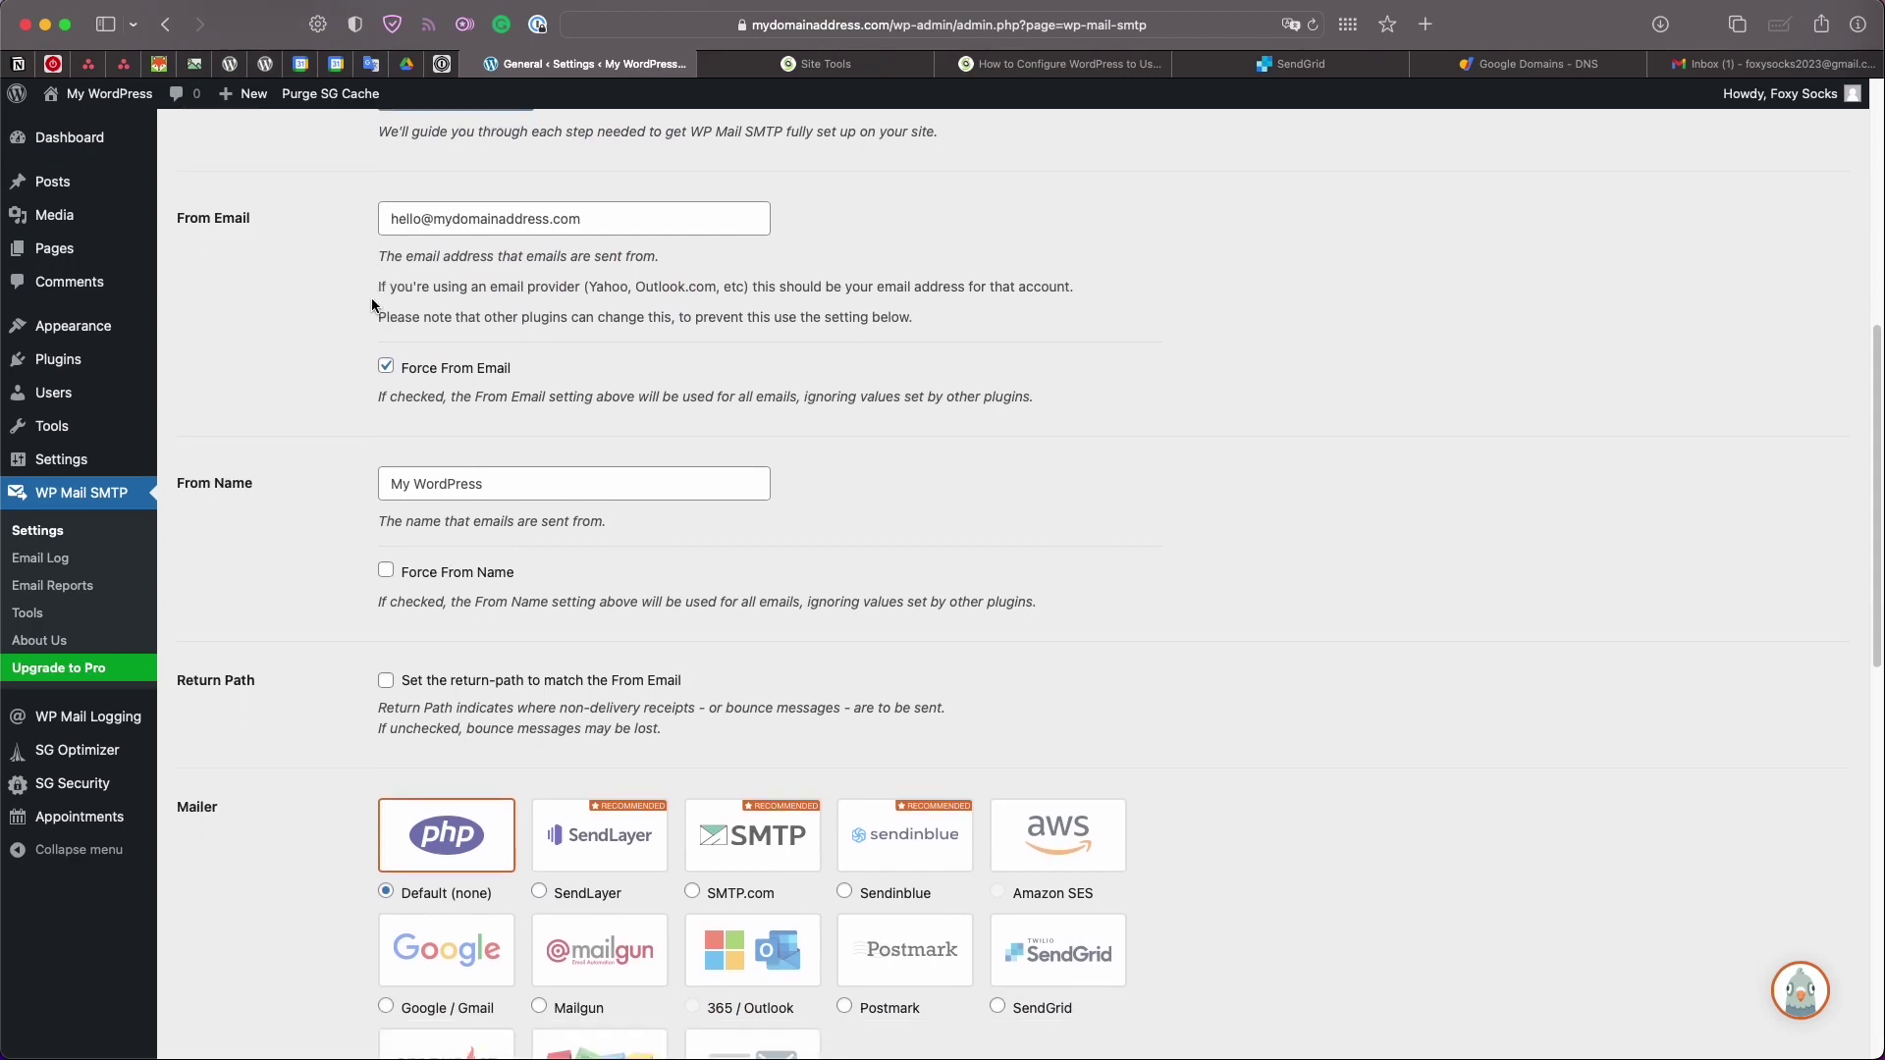
Step: Set the From Name to Foxy Socks and enable the matching Return Path
triple_click(439, 415)
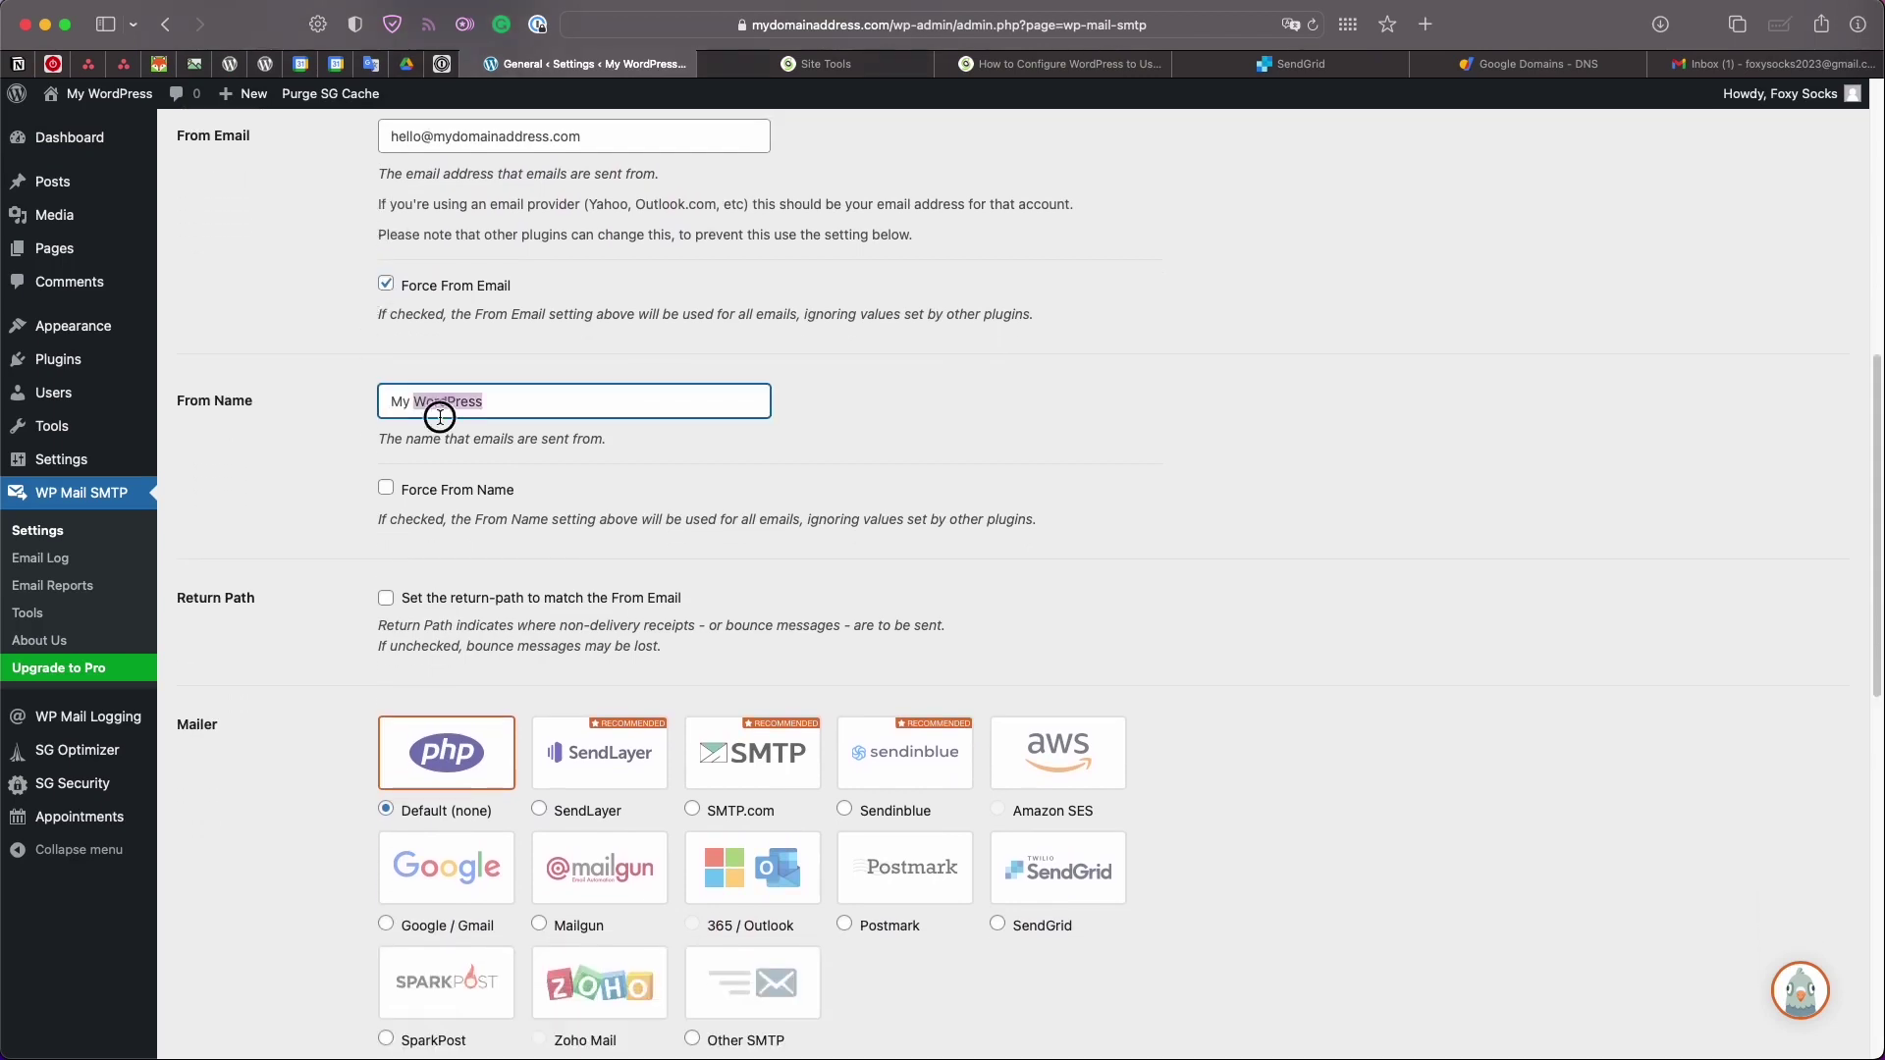
type("Foxy Socks")
scroll(329, 484, "down", 1)
scroll(329, 483, "down", 1)
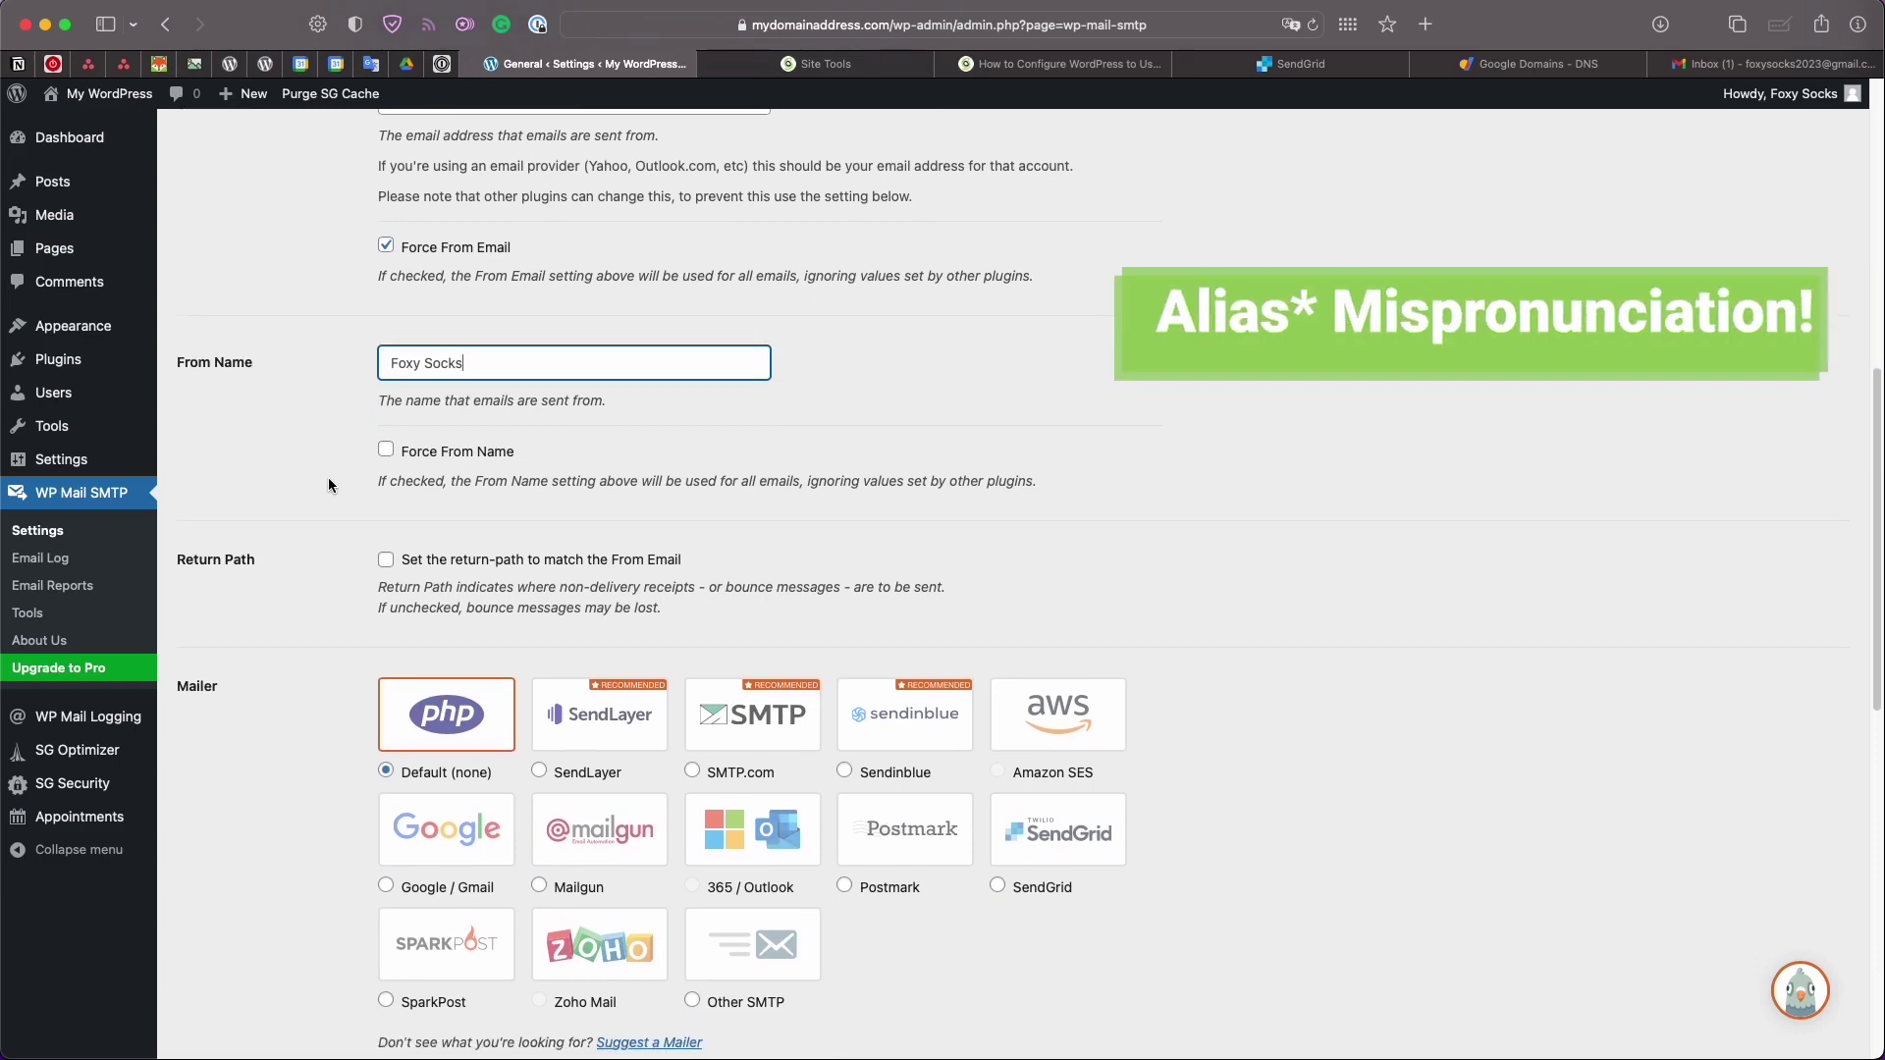
scroll(329, 473, "down", 2)
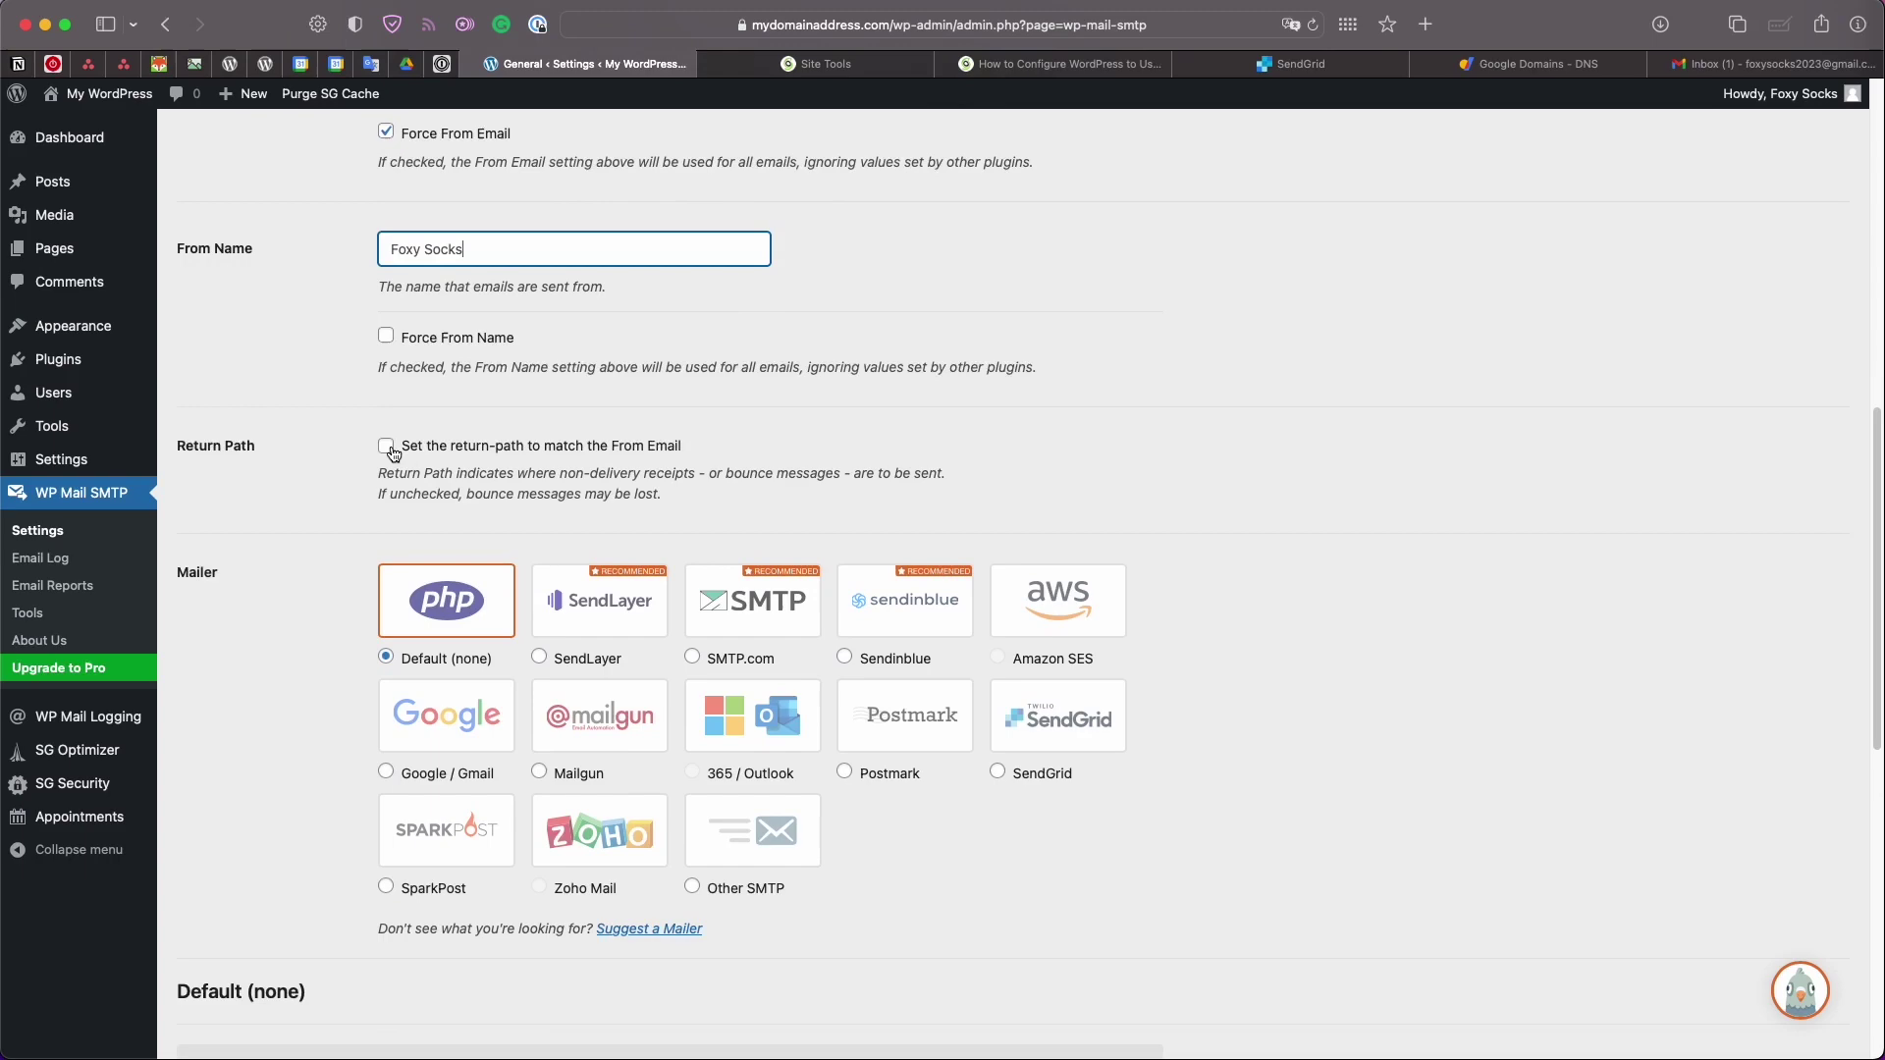
left_click(385, 447)
scroll(304, 506, "up", 3)
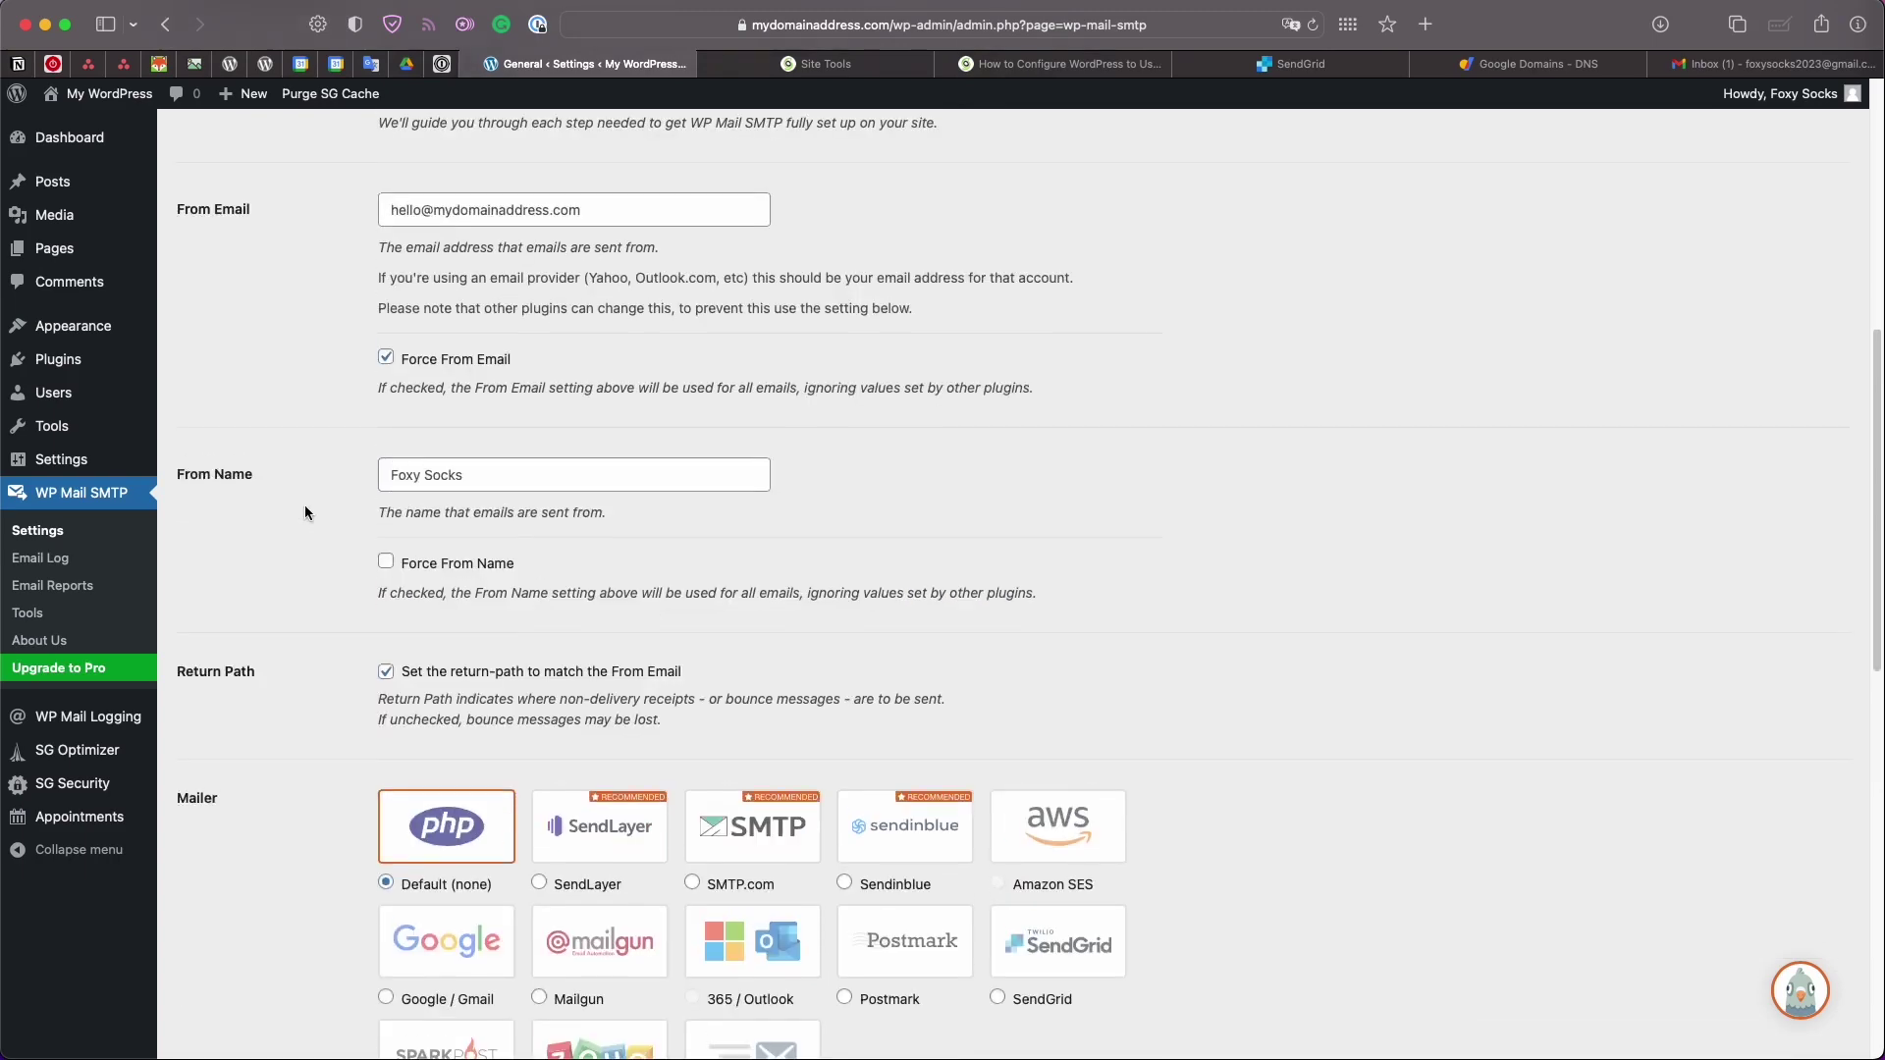
scroll(305, 512, "up", 1)
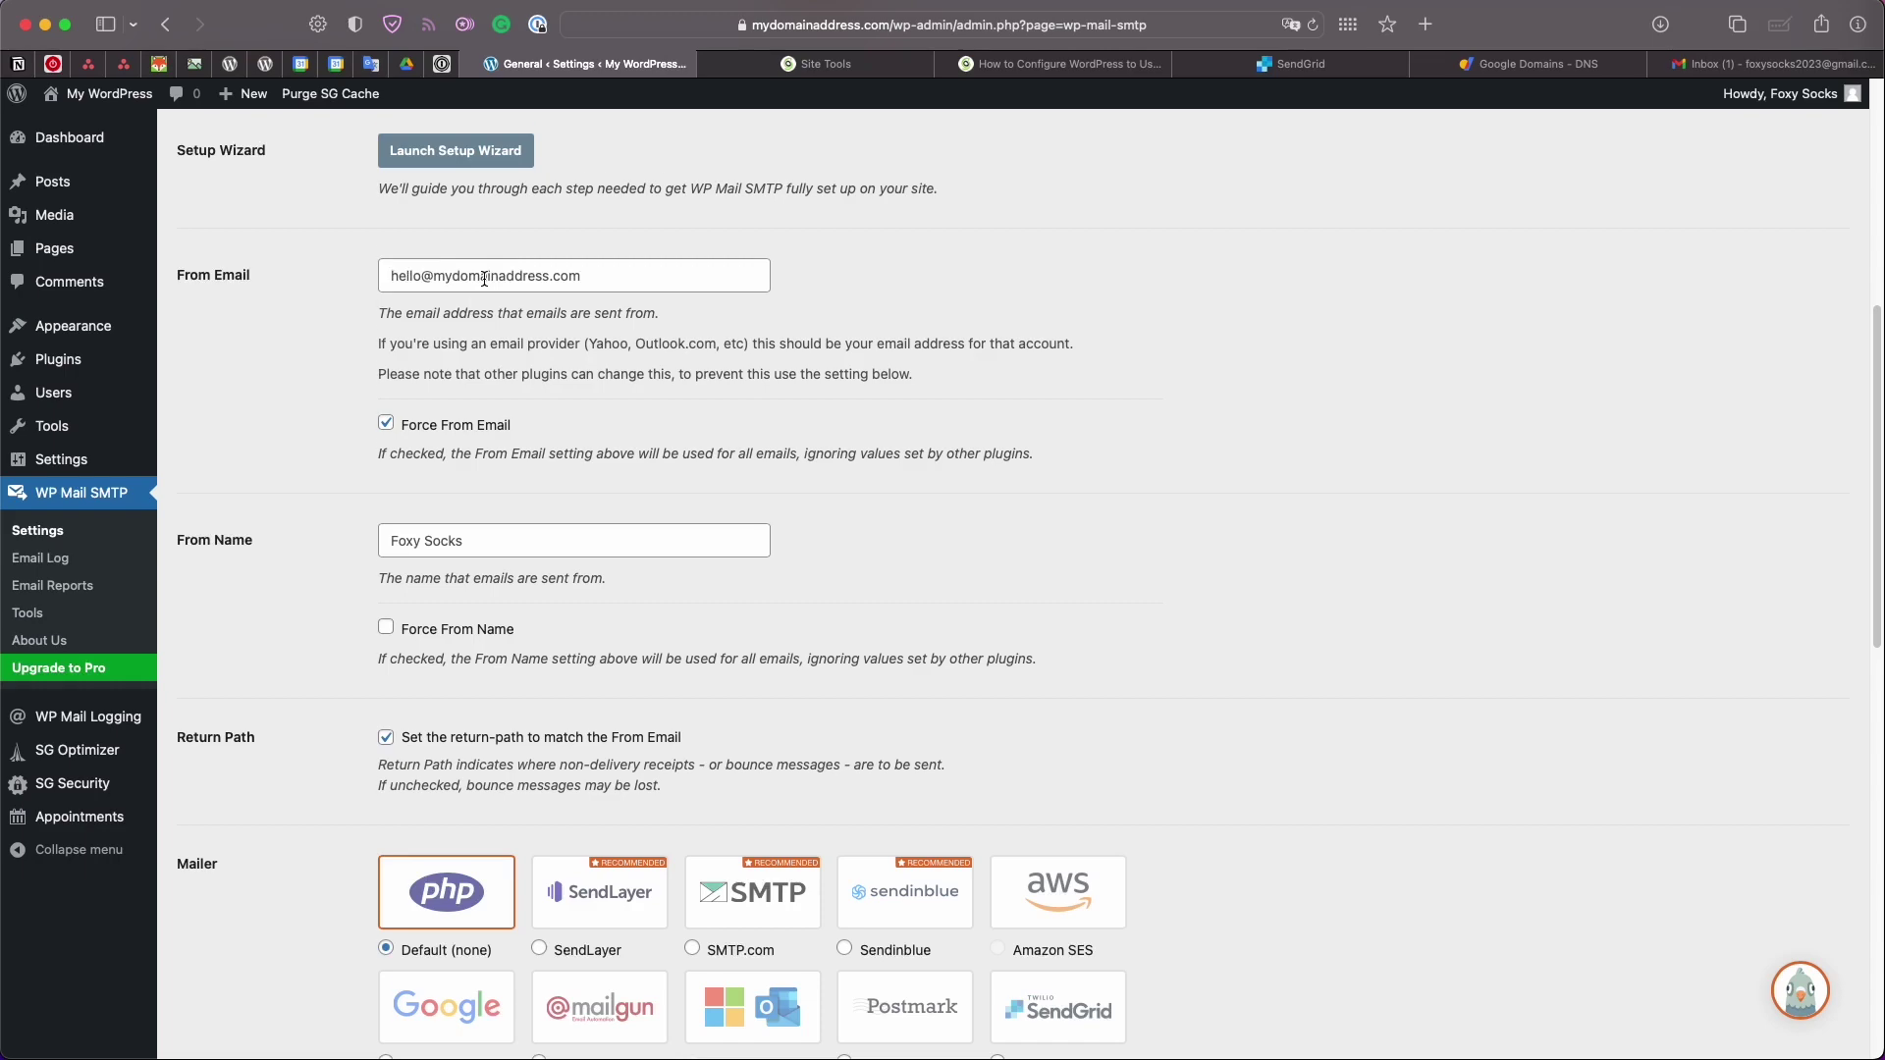
scroll(484, 279, "down", 1)
scroll(477, 347, "down", 1)
scroll(477, 346, "down", 1)
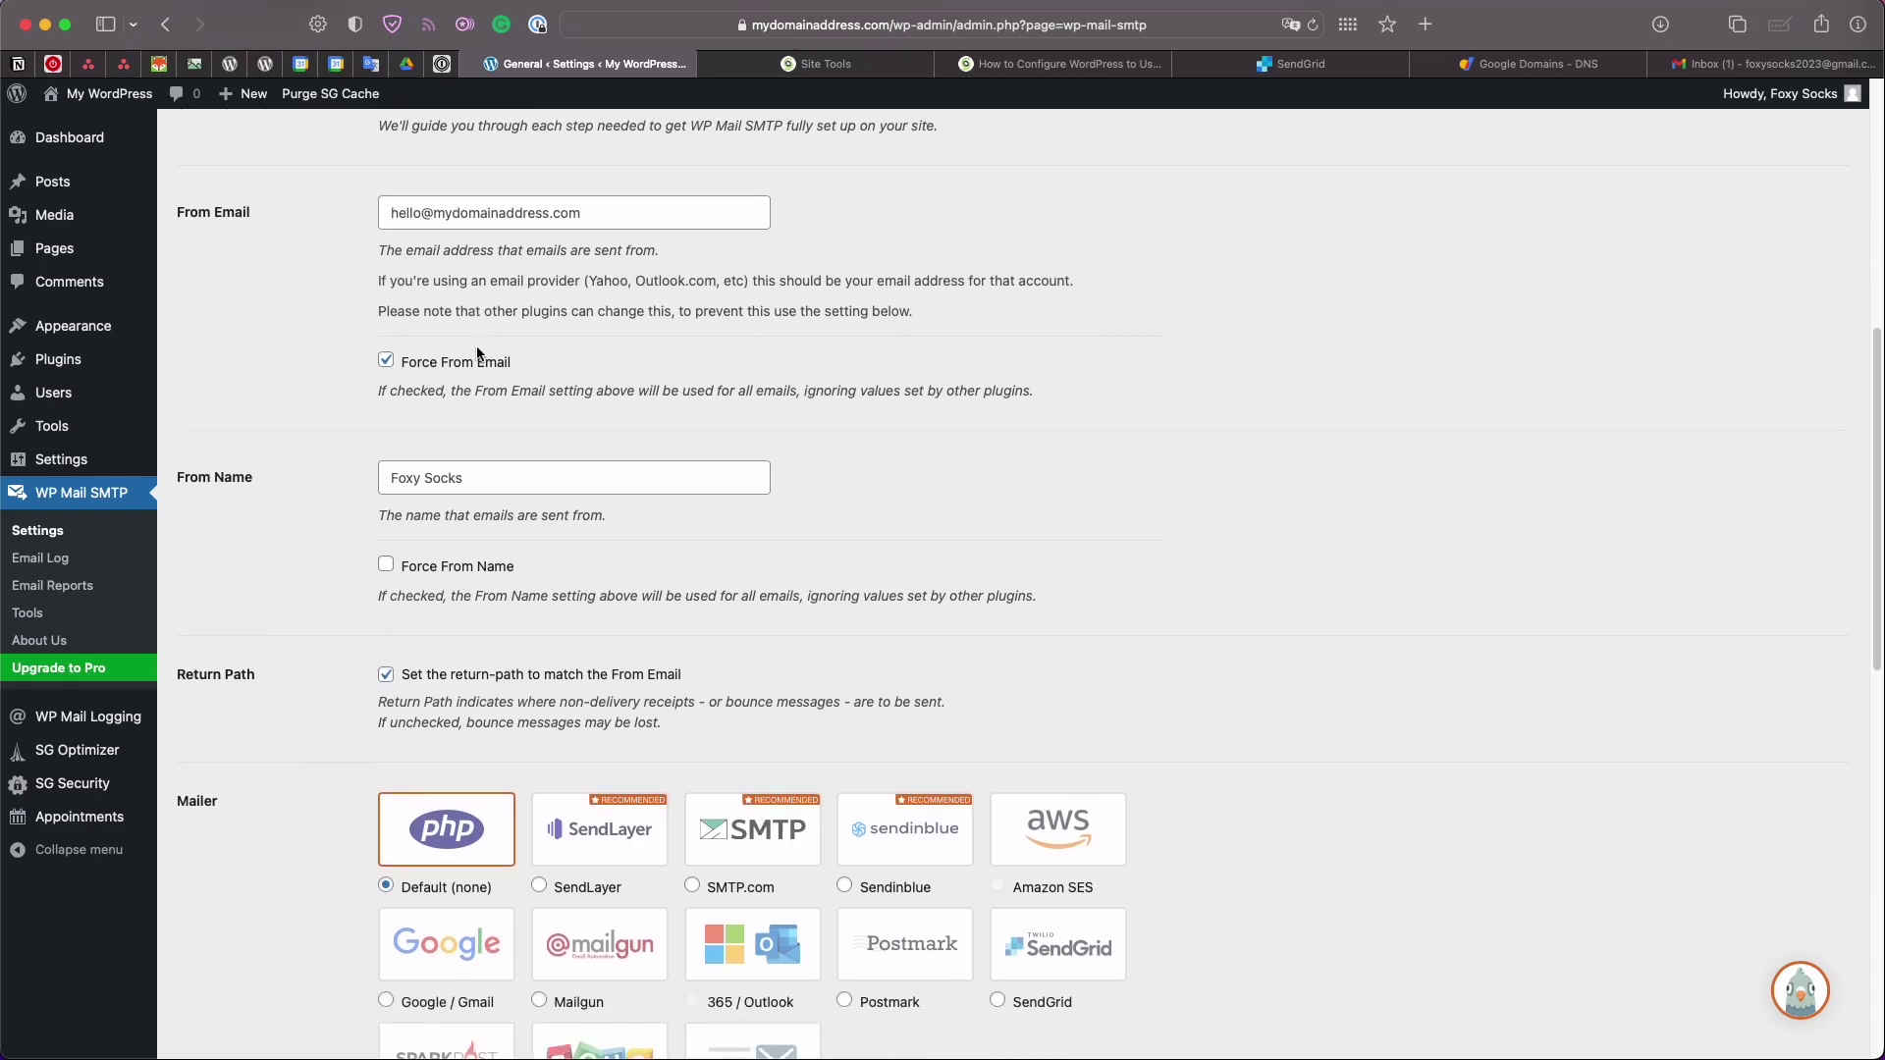
scroll(475, 347, "down", 1)
scroll(475, 346, "down", 5)
scroll(475, 425, "down", 1)
scroll(476, 424, "down", 5)
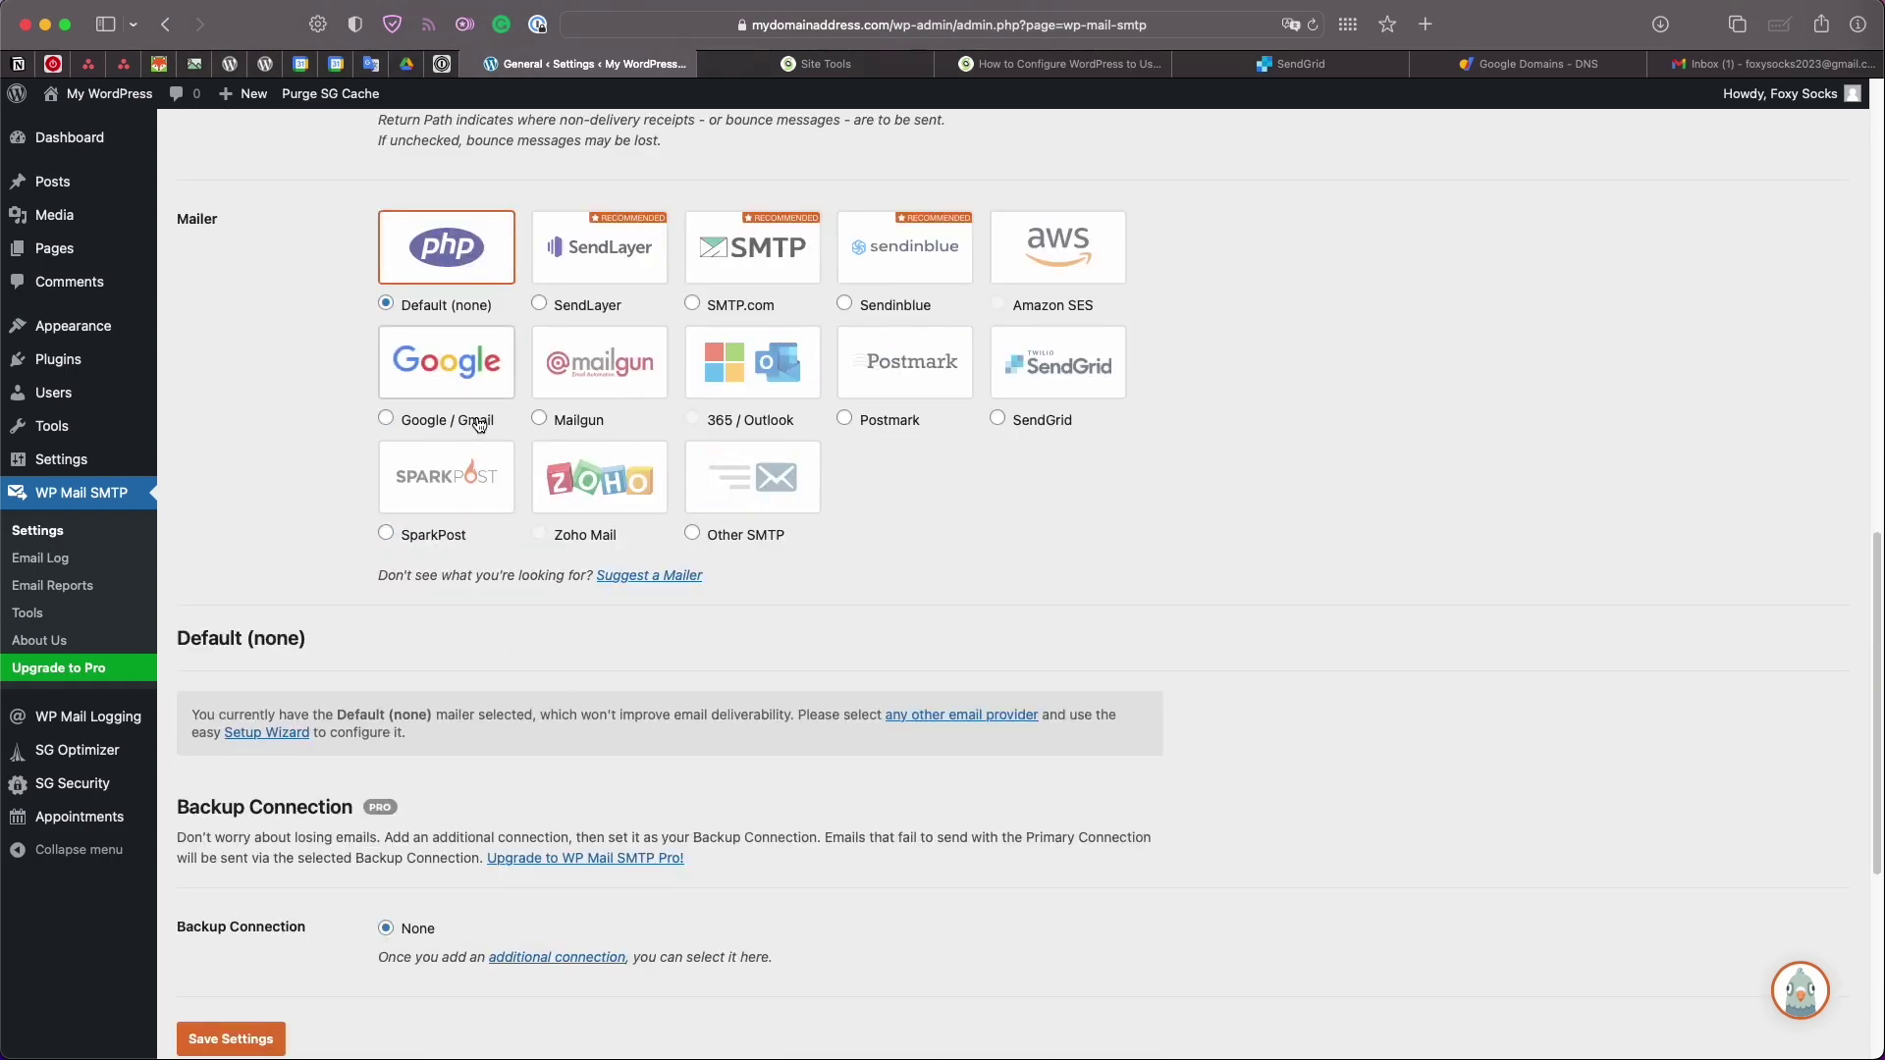
scroll(476, 425, "up", 1)
scroll(475, 425, "up", 1)
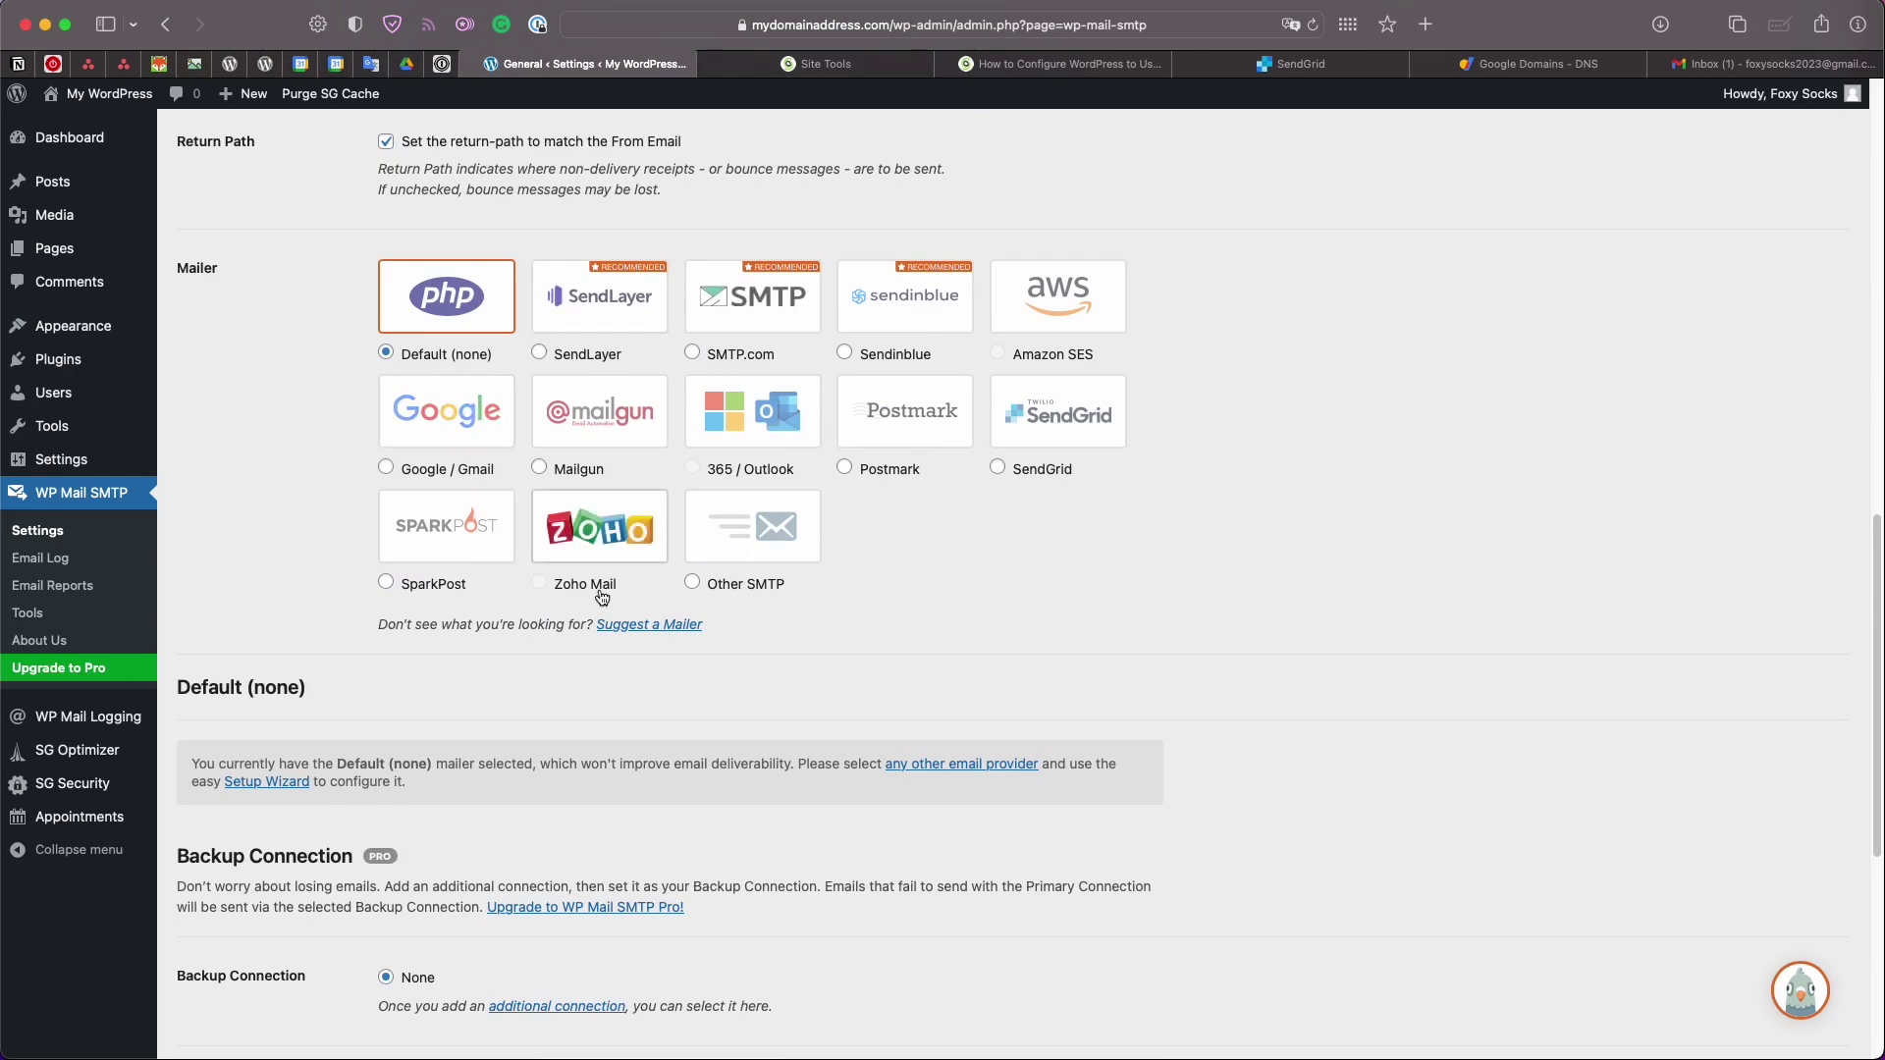
scroll(589, 589, "up", 2)
scroll(583, 587, "up", 2)
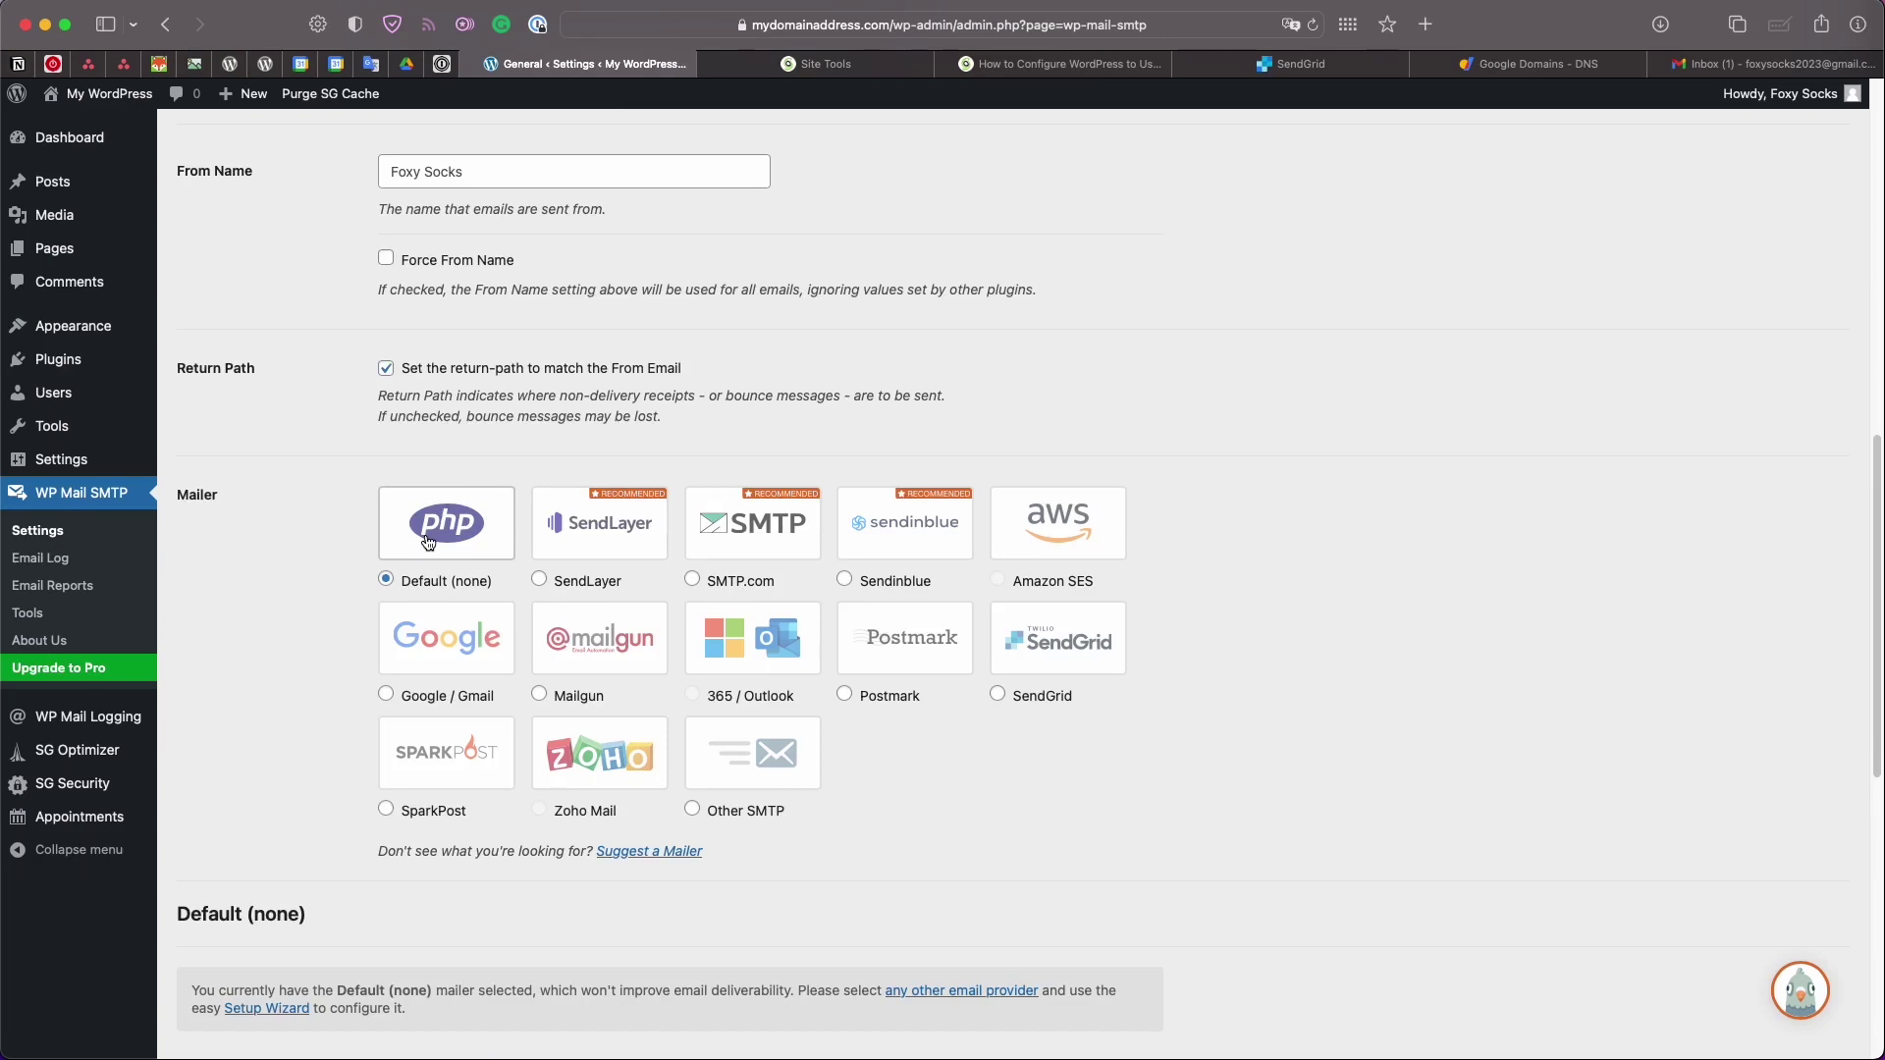
scroll(427, 542, "down", 1)
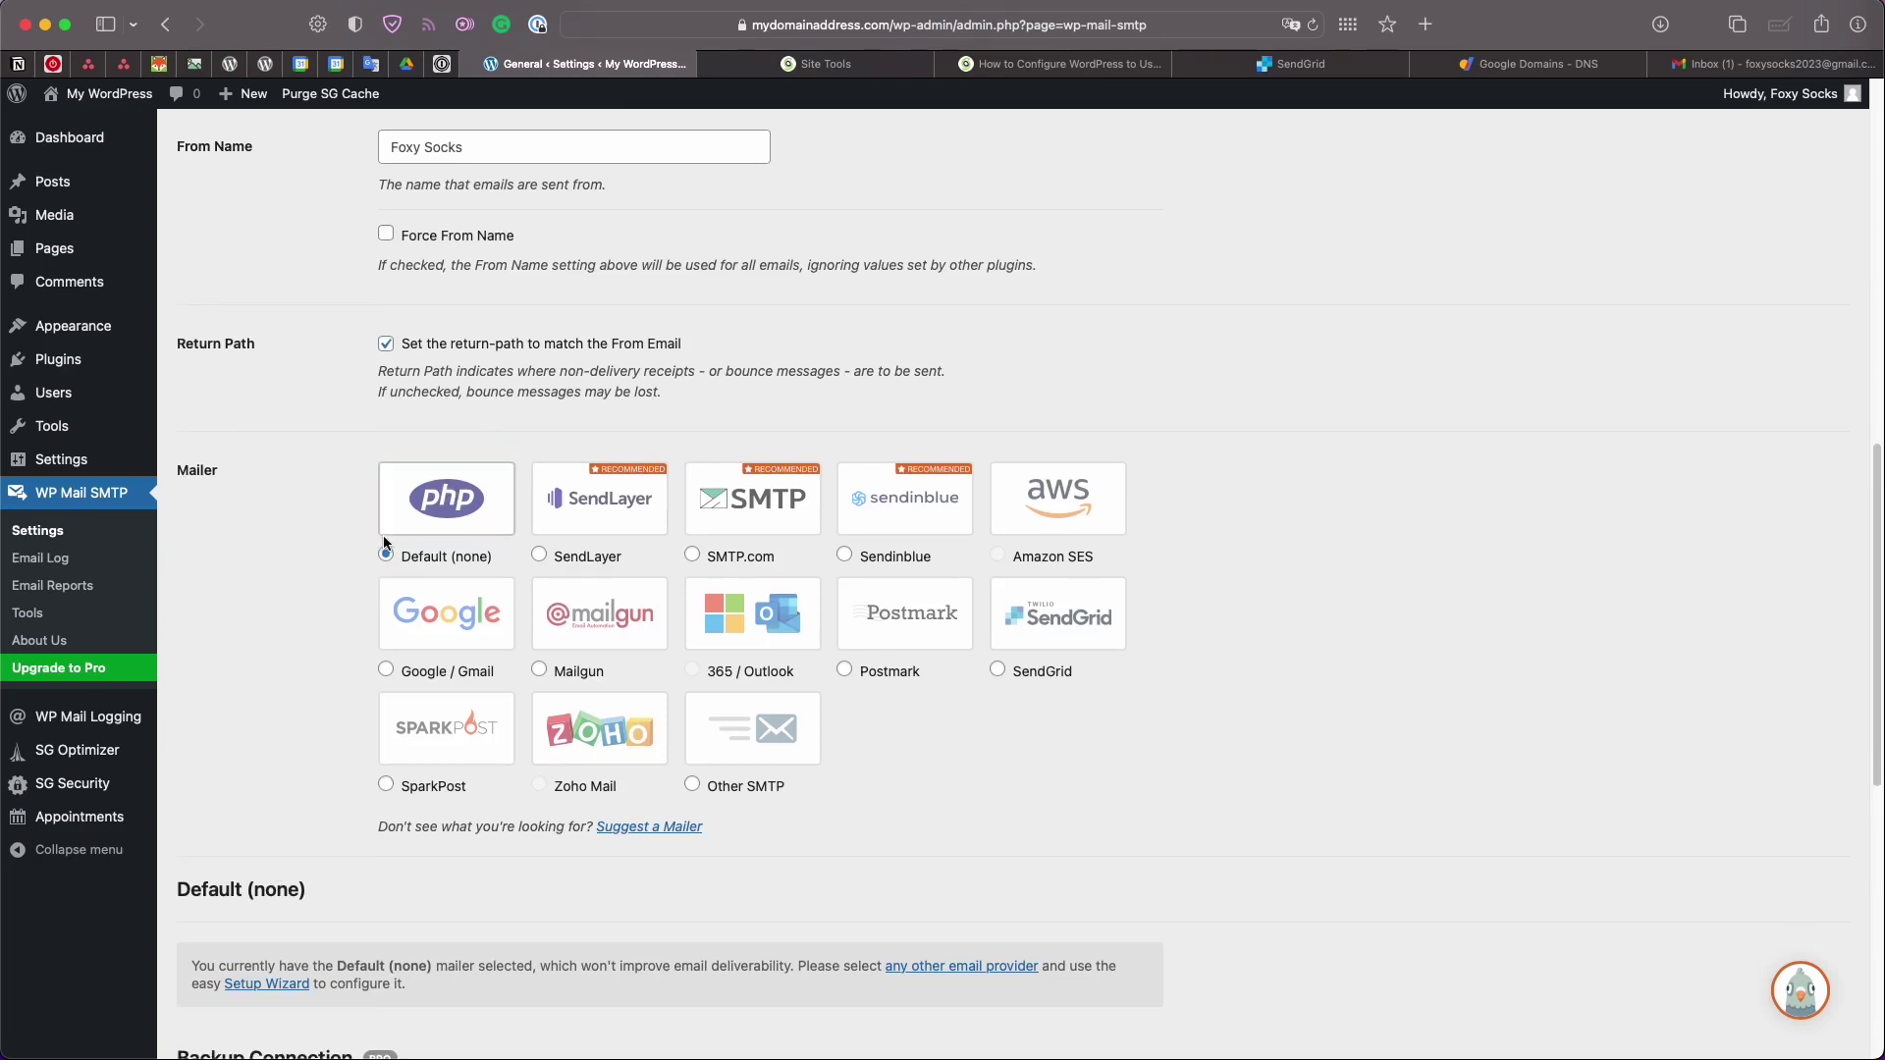
scroll(383, 539, "down", 1)
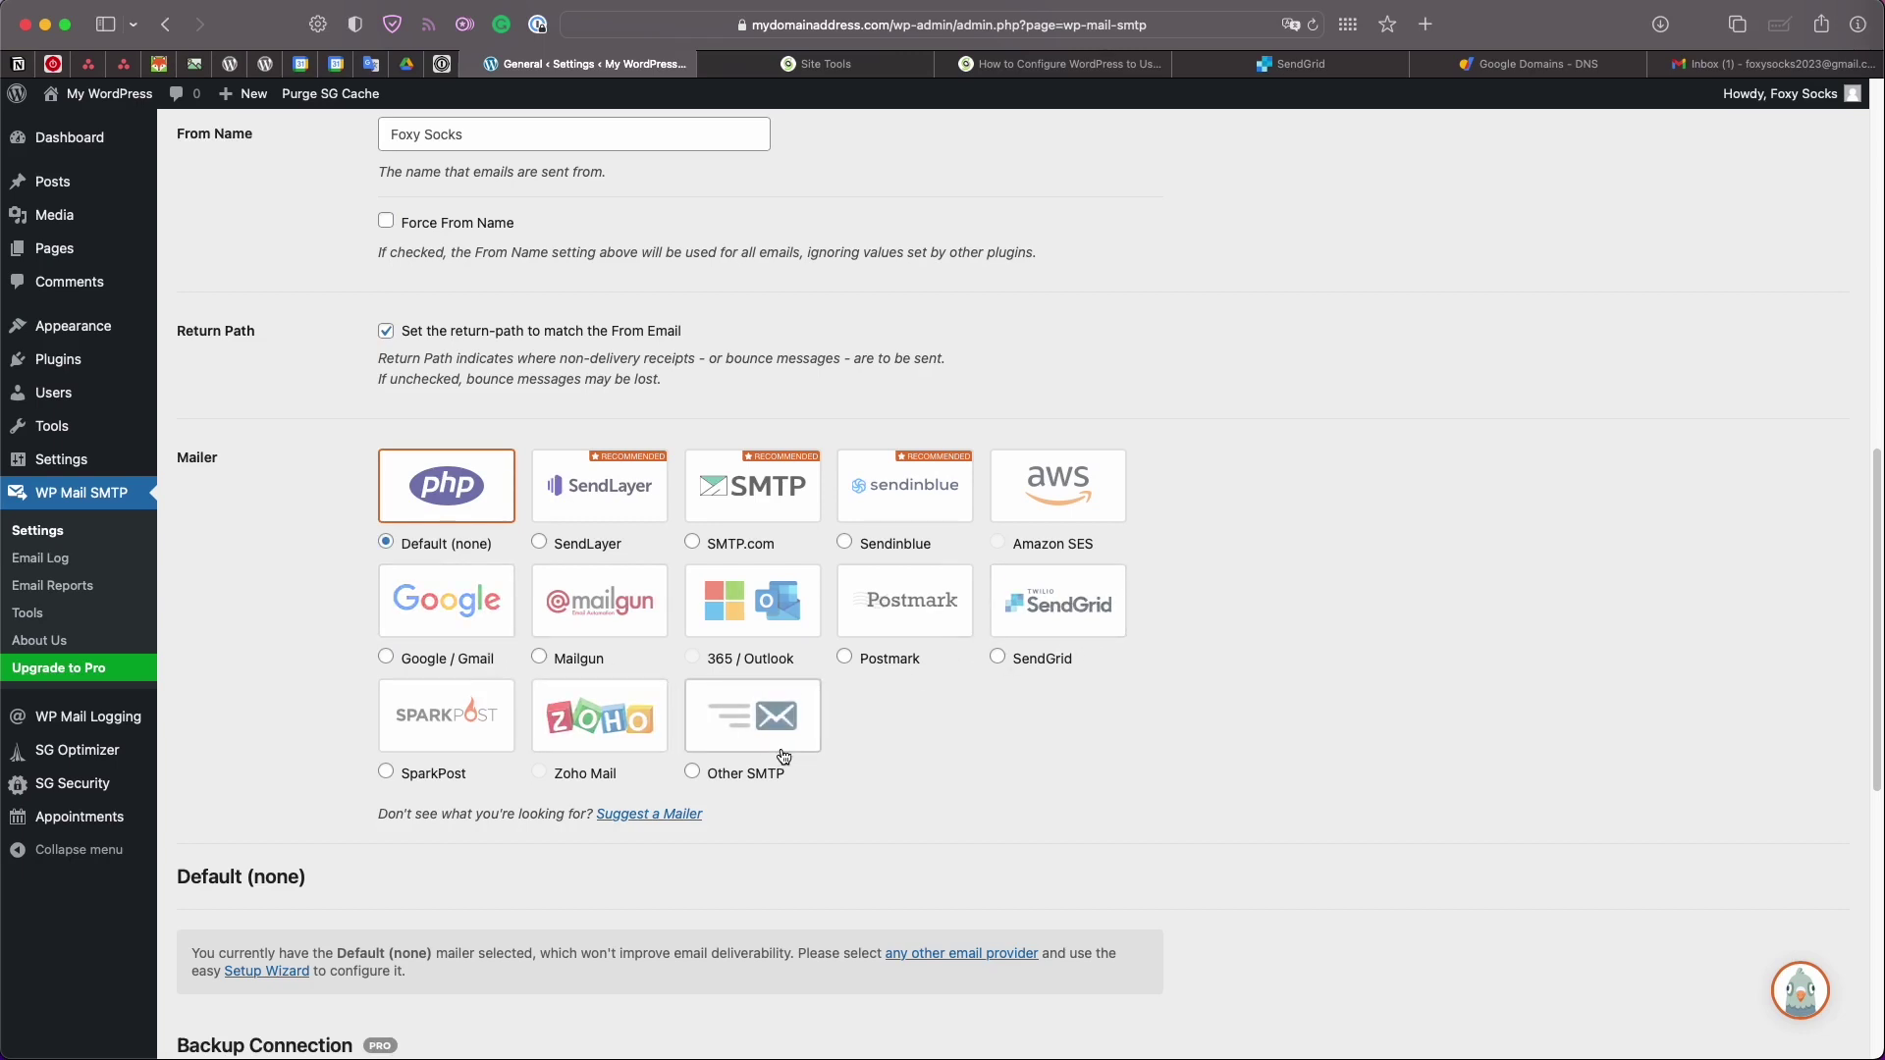
Step: View SiteGround's tutorial on configuring WordPress to send through SMTP
left_click(1083, 66)
scroll(887, 292, "up", 5)
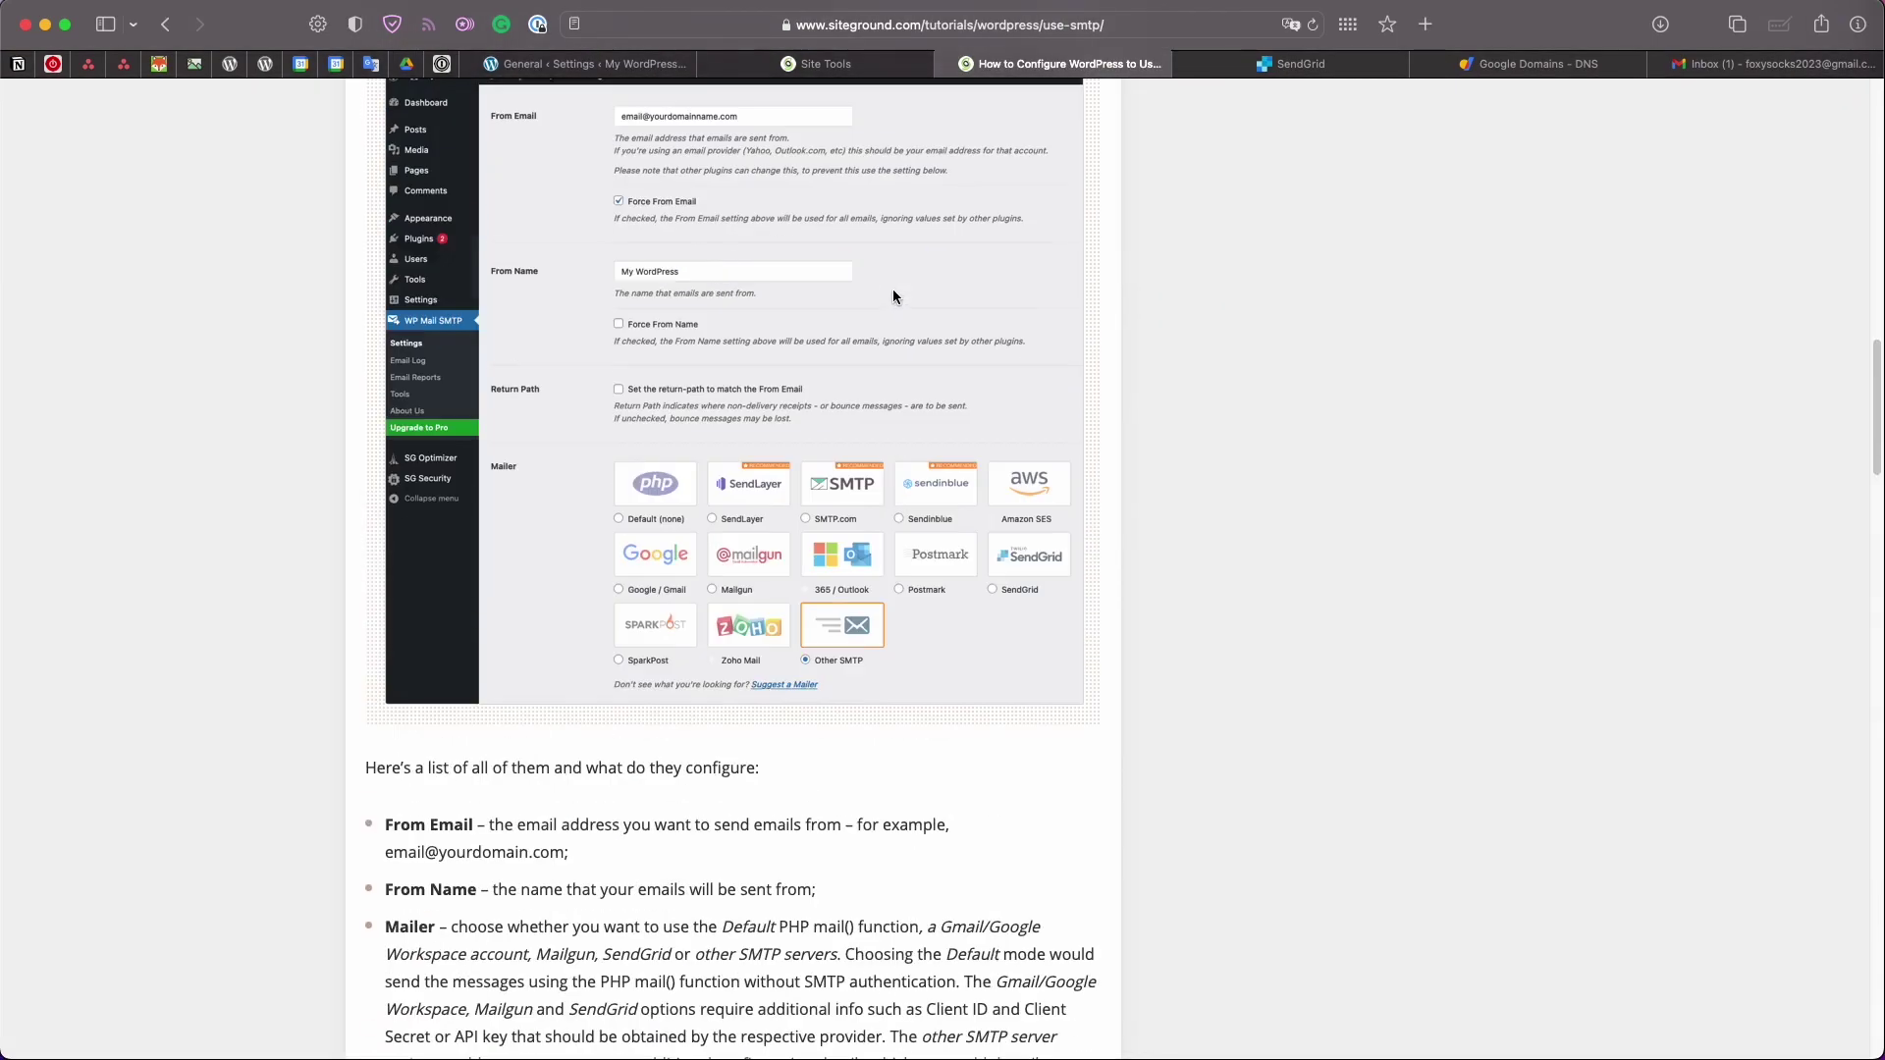
scroll(893, 296, "up", 5)
scroll(894, 290, "up", 5)
scroll(895, 290, "up", 5)
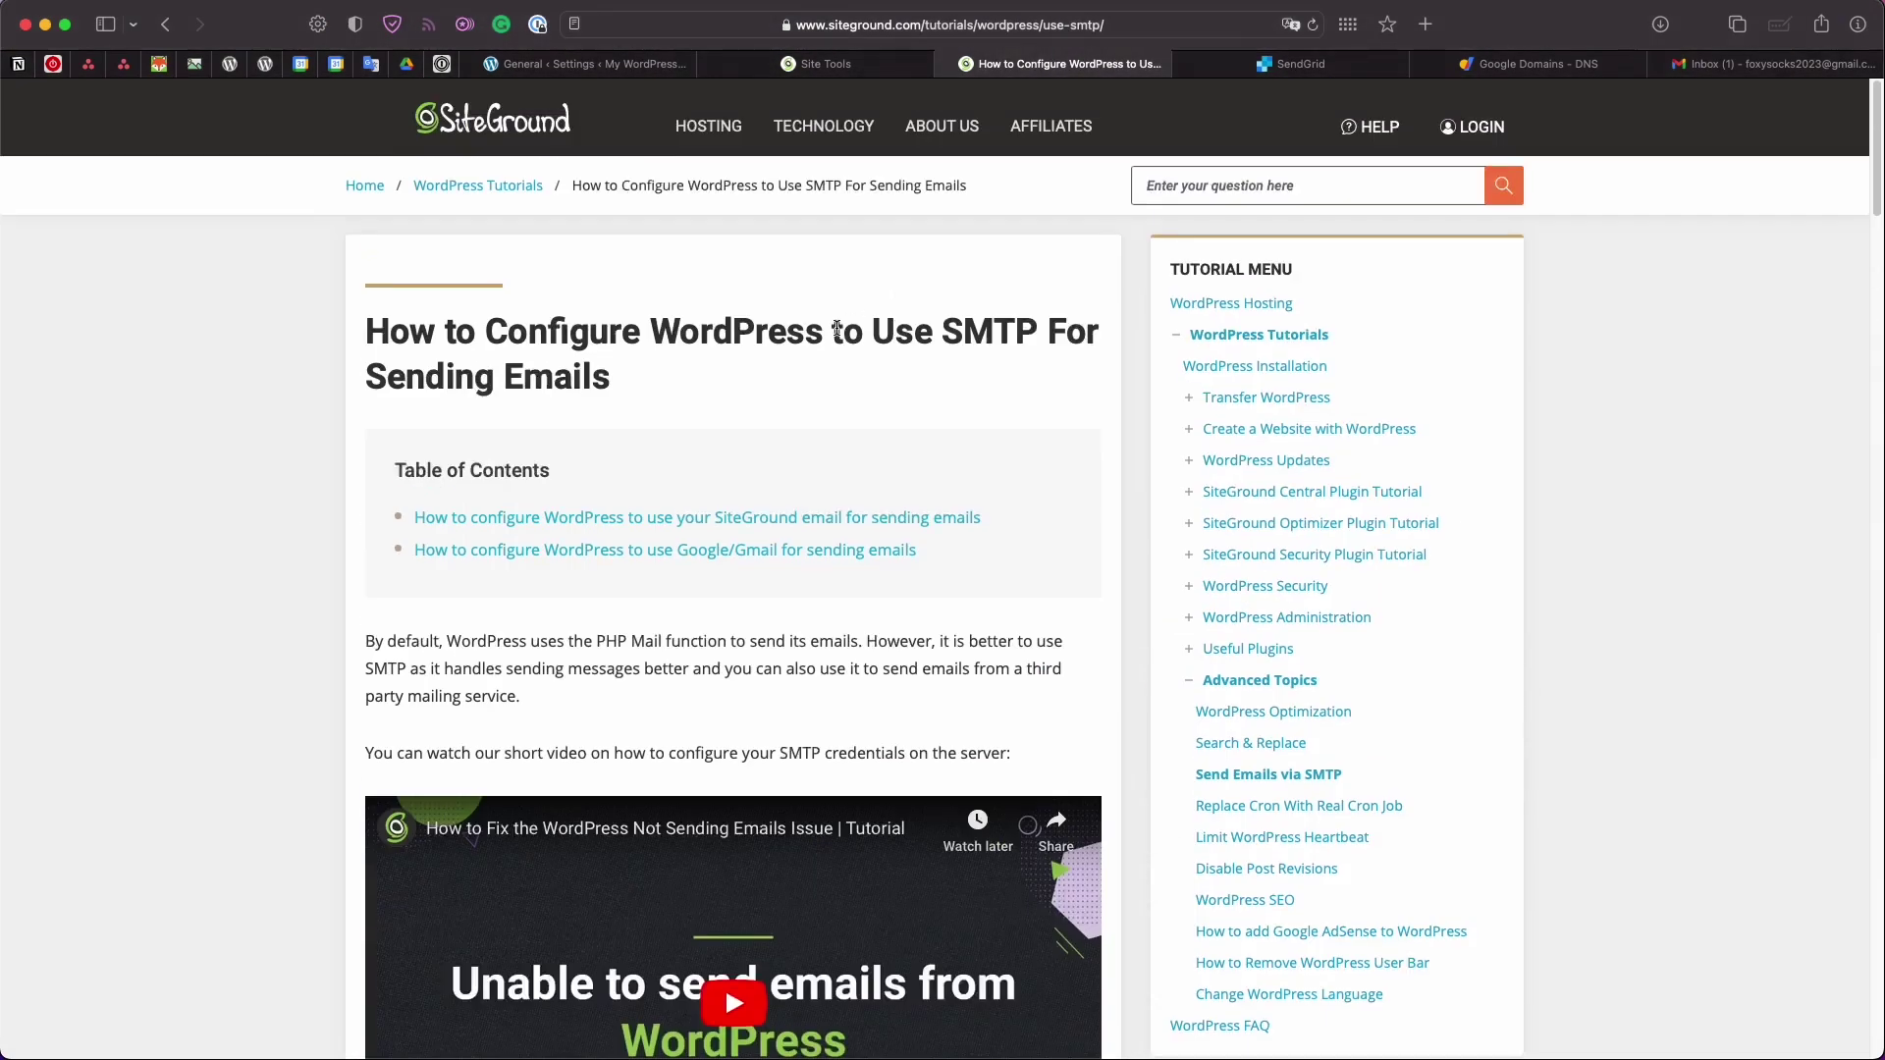
scroll(728, 368, "down", 1)
scroll(728, 361, "down", 3)
scroll(729, 354, "down", 5)
scroll(729, 342, "down", 3)
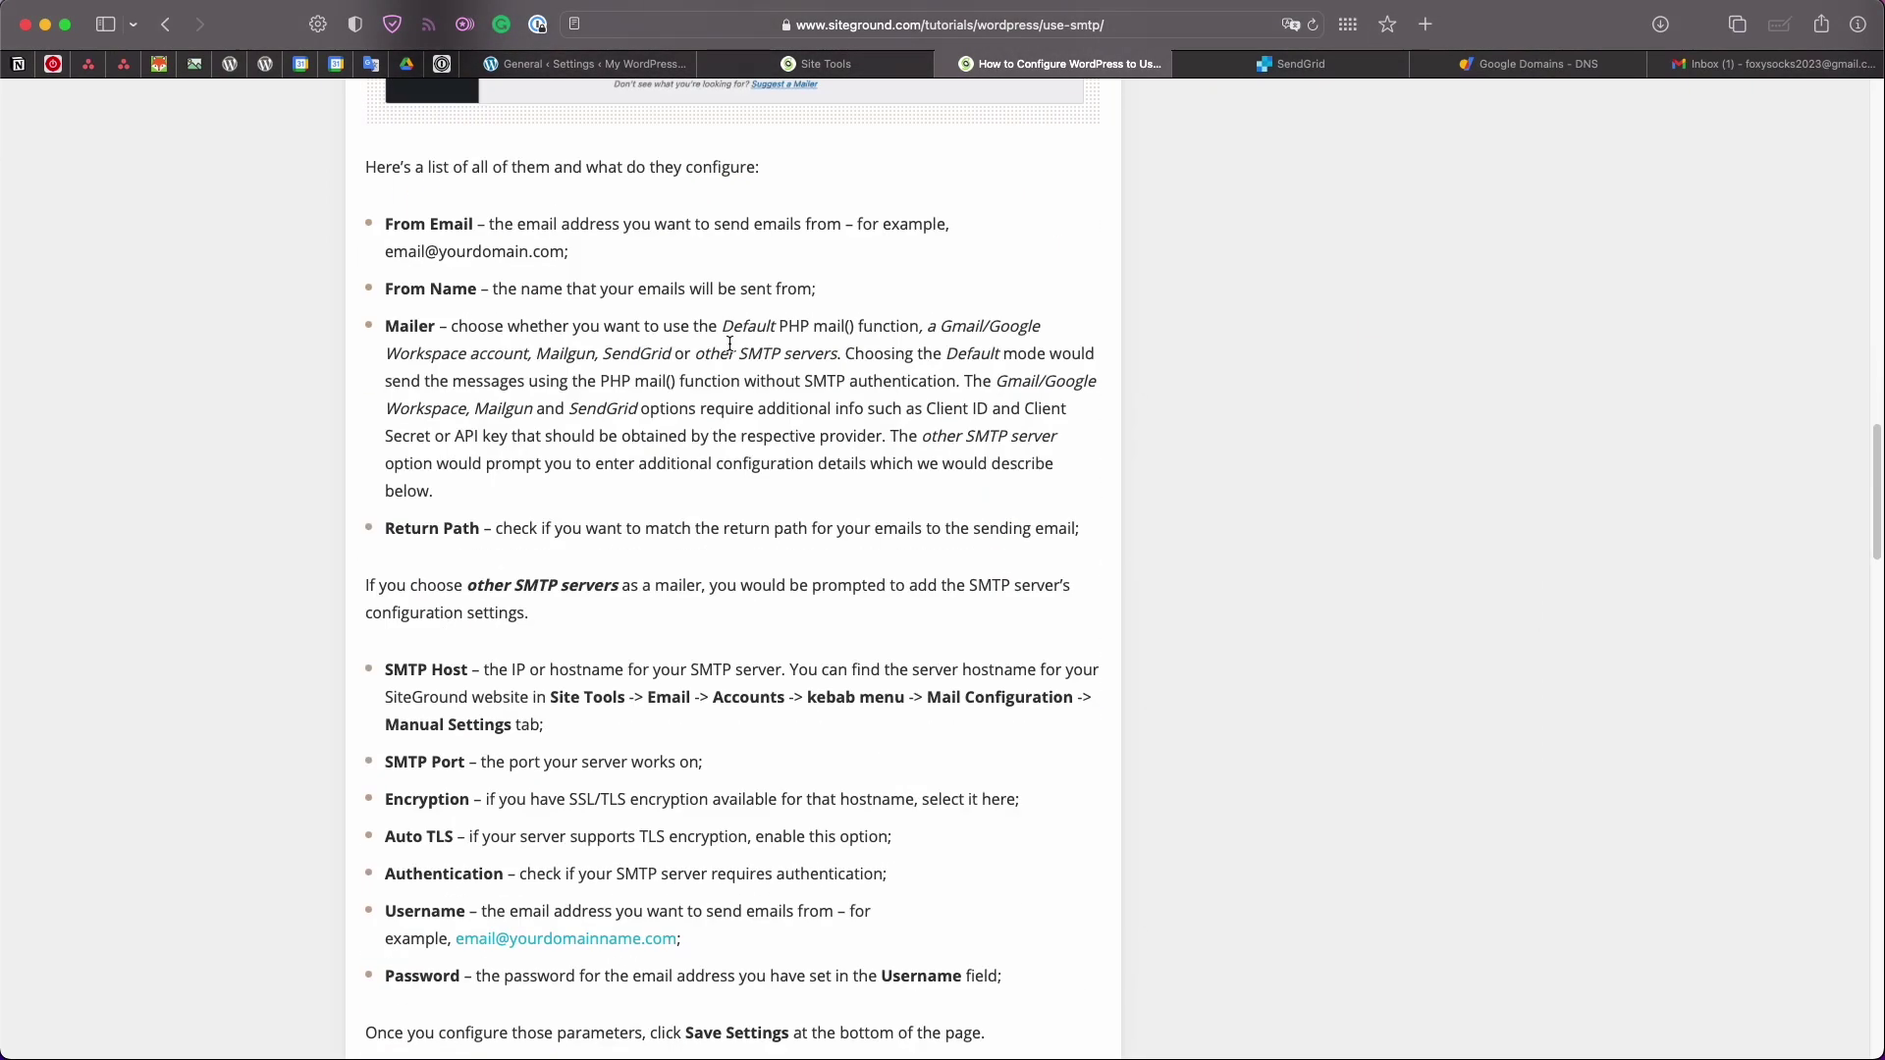
scroll(728, 343, "down", 5)
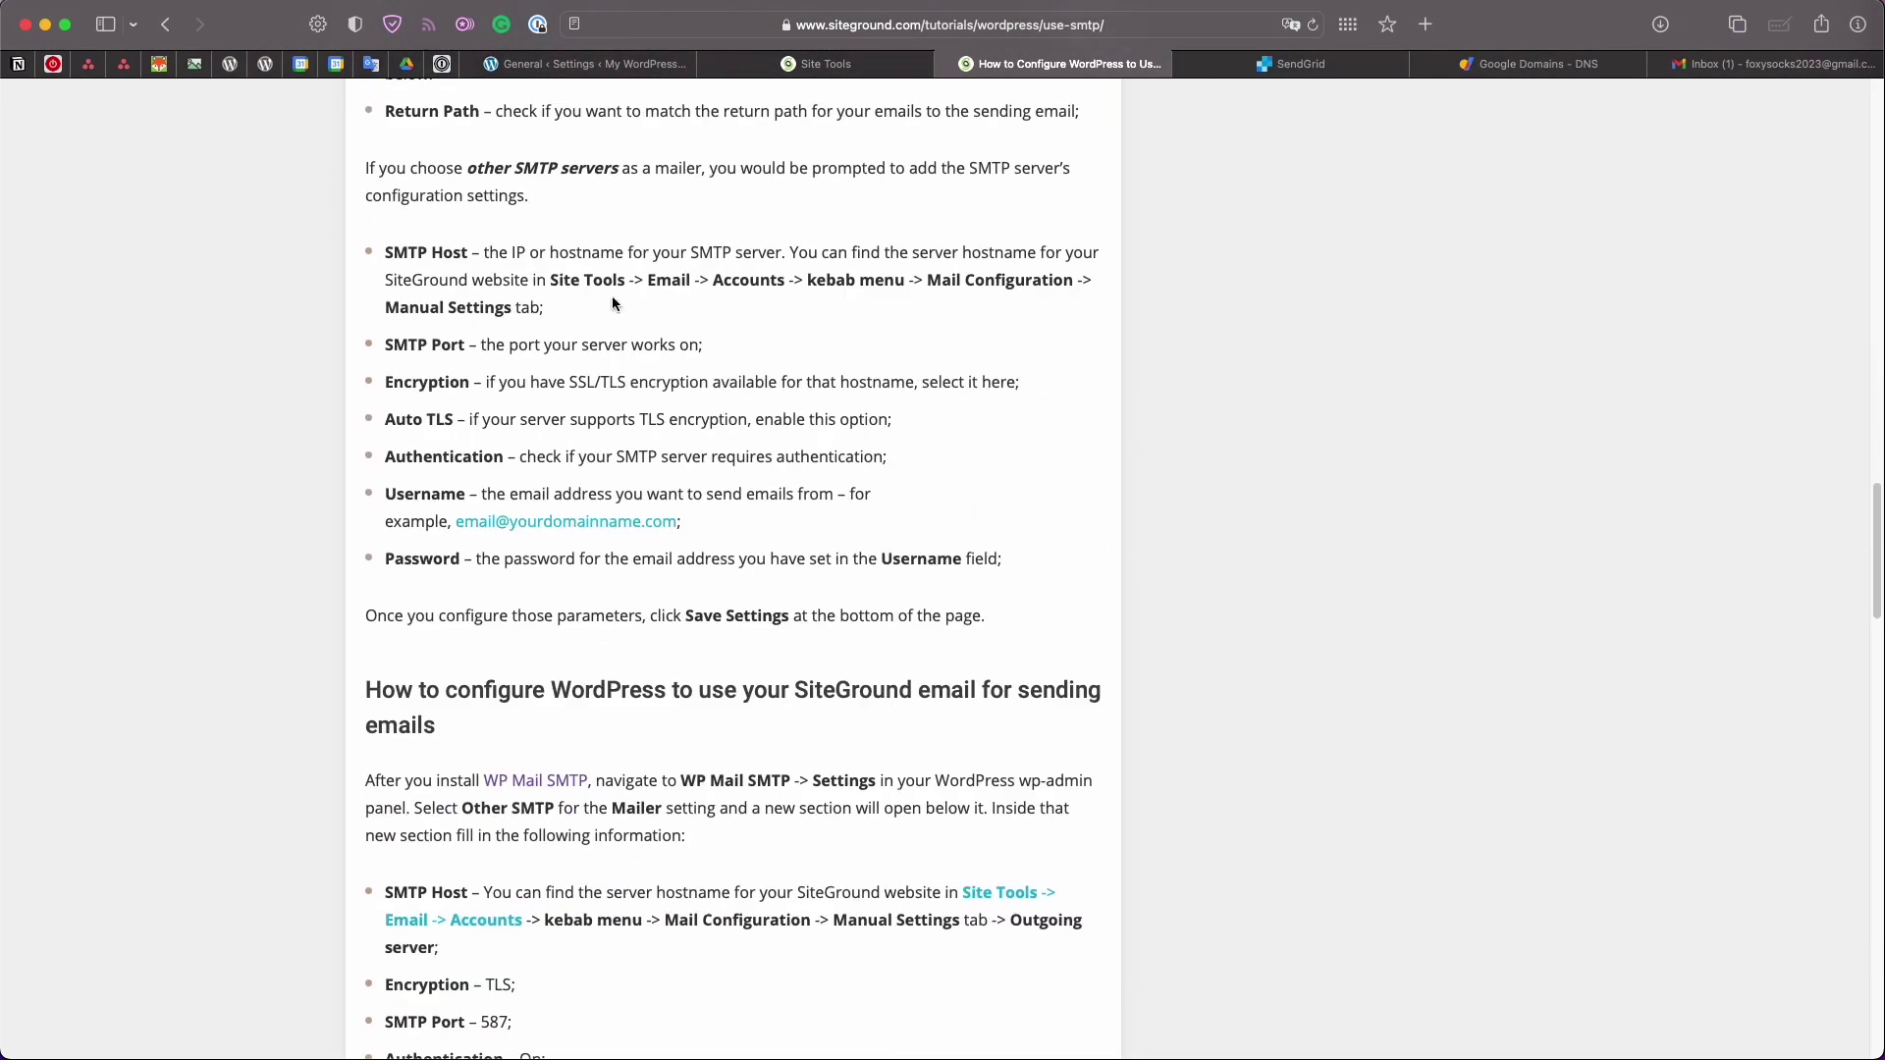
Step: Choose SendGrid as the site's mailer in WP Mail SMTP settings
left_click(615, 65)
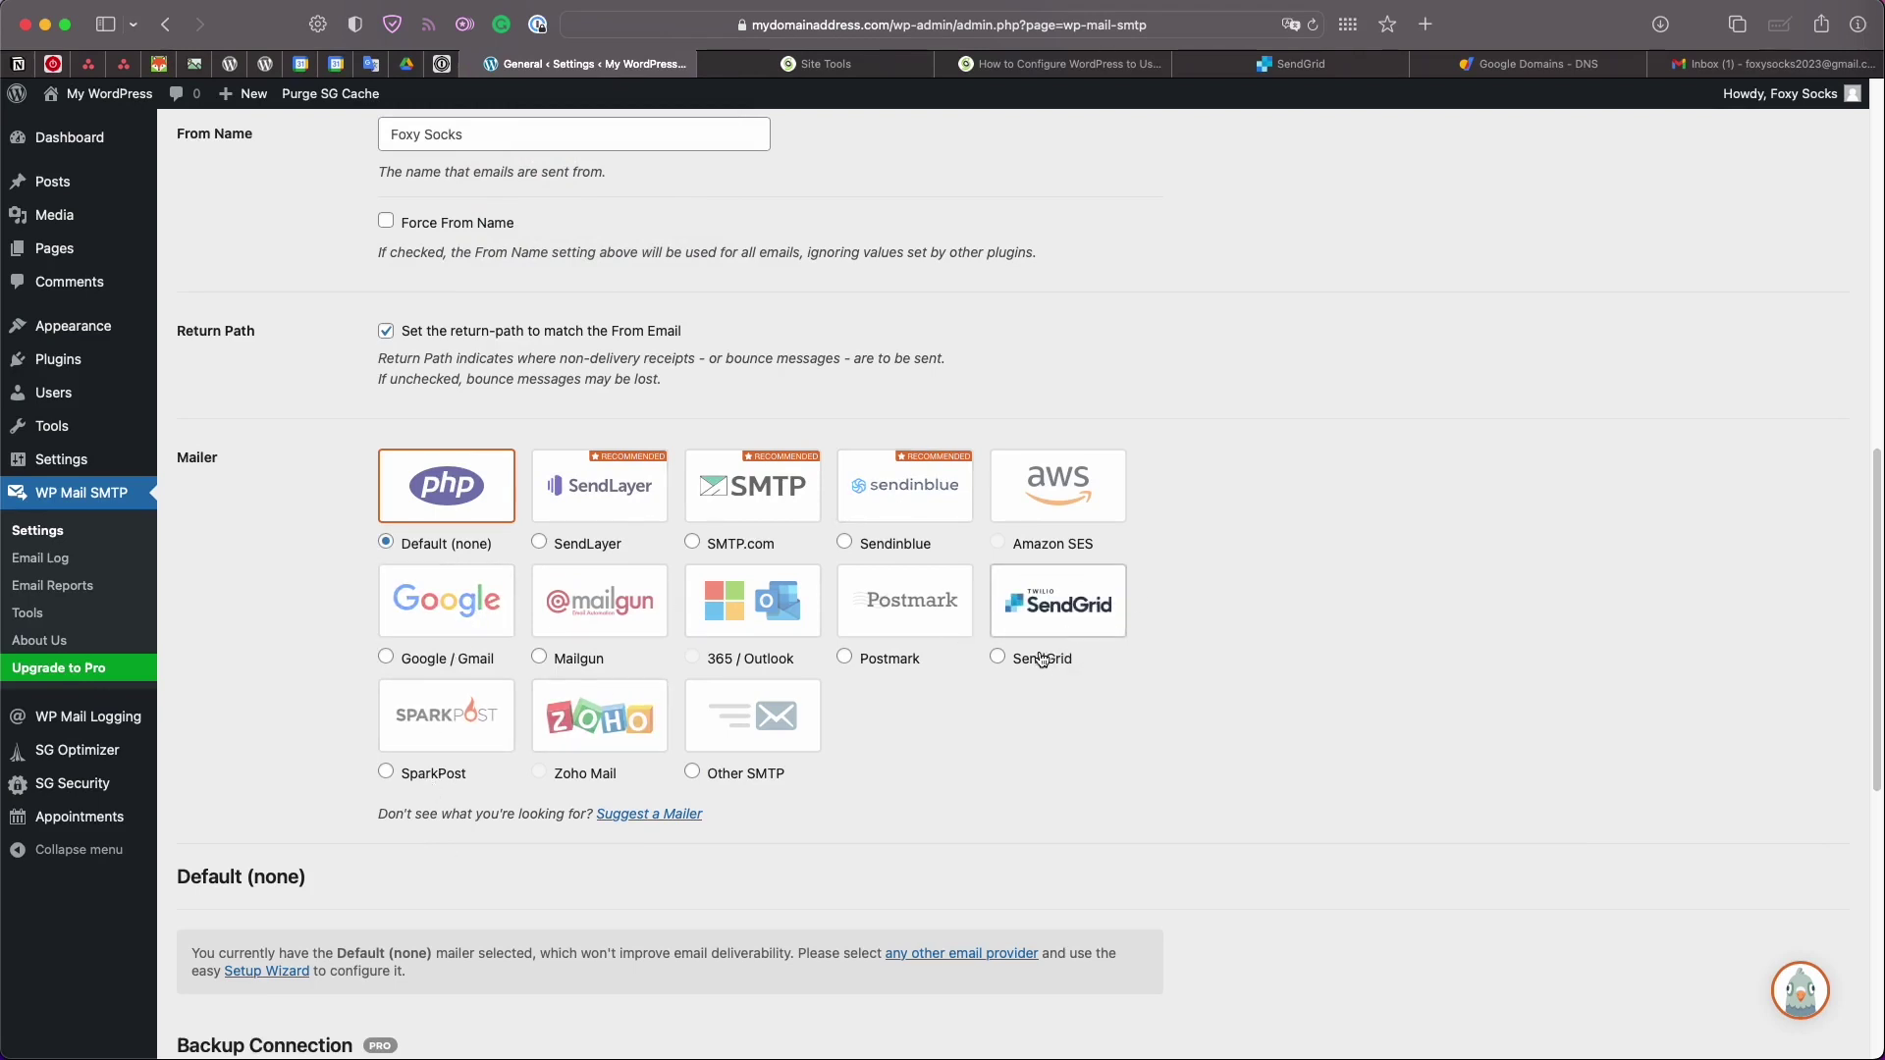
scroll(1042, 661, "down", 1)
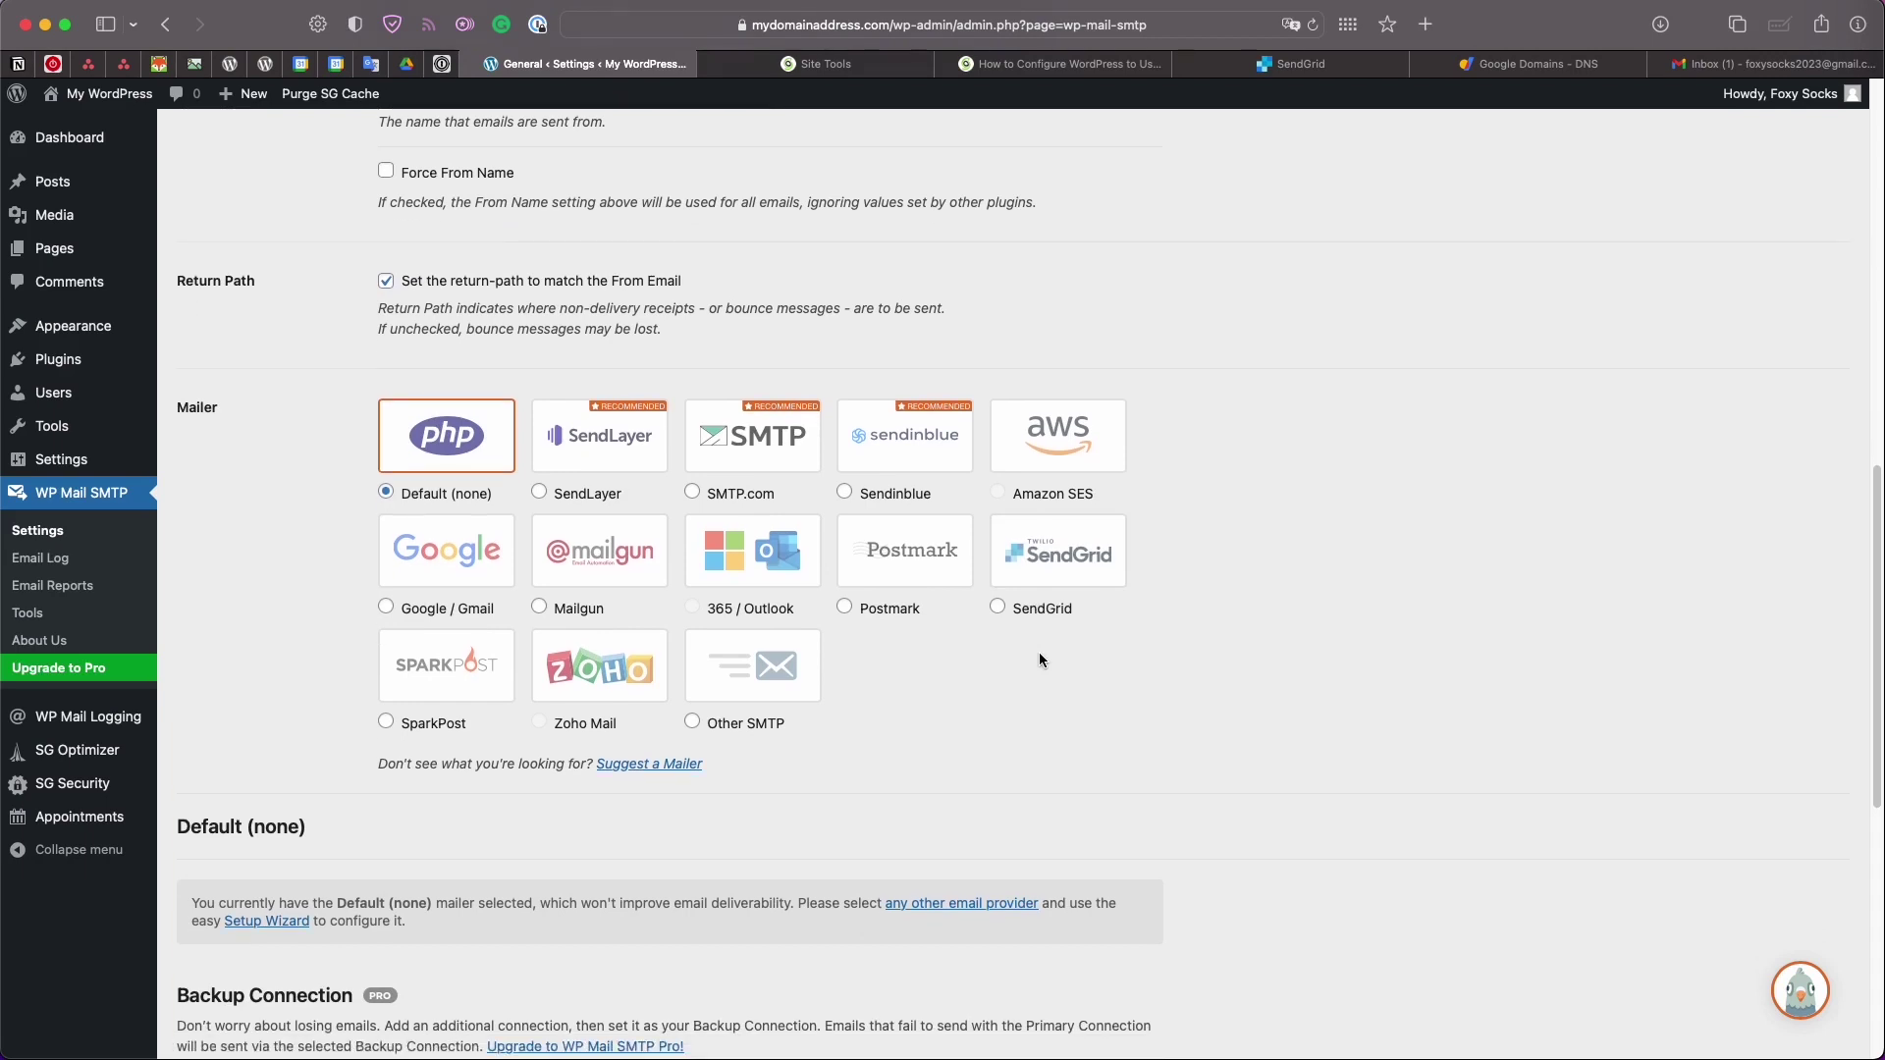
scroll(1041, 662, "down", 3)
scroll(1042, 660, "down", 1)
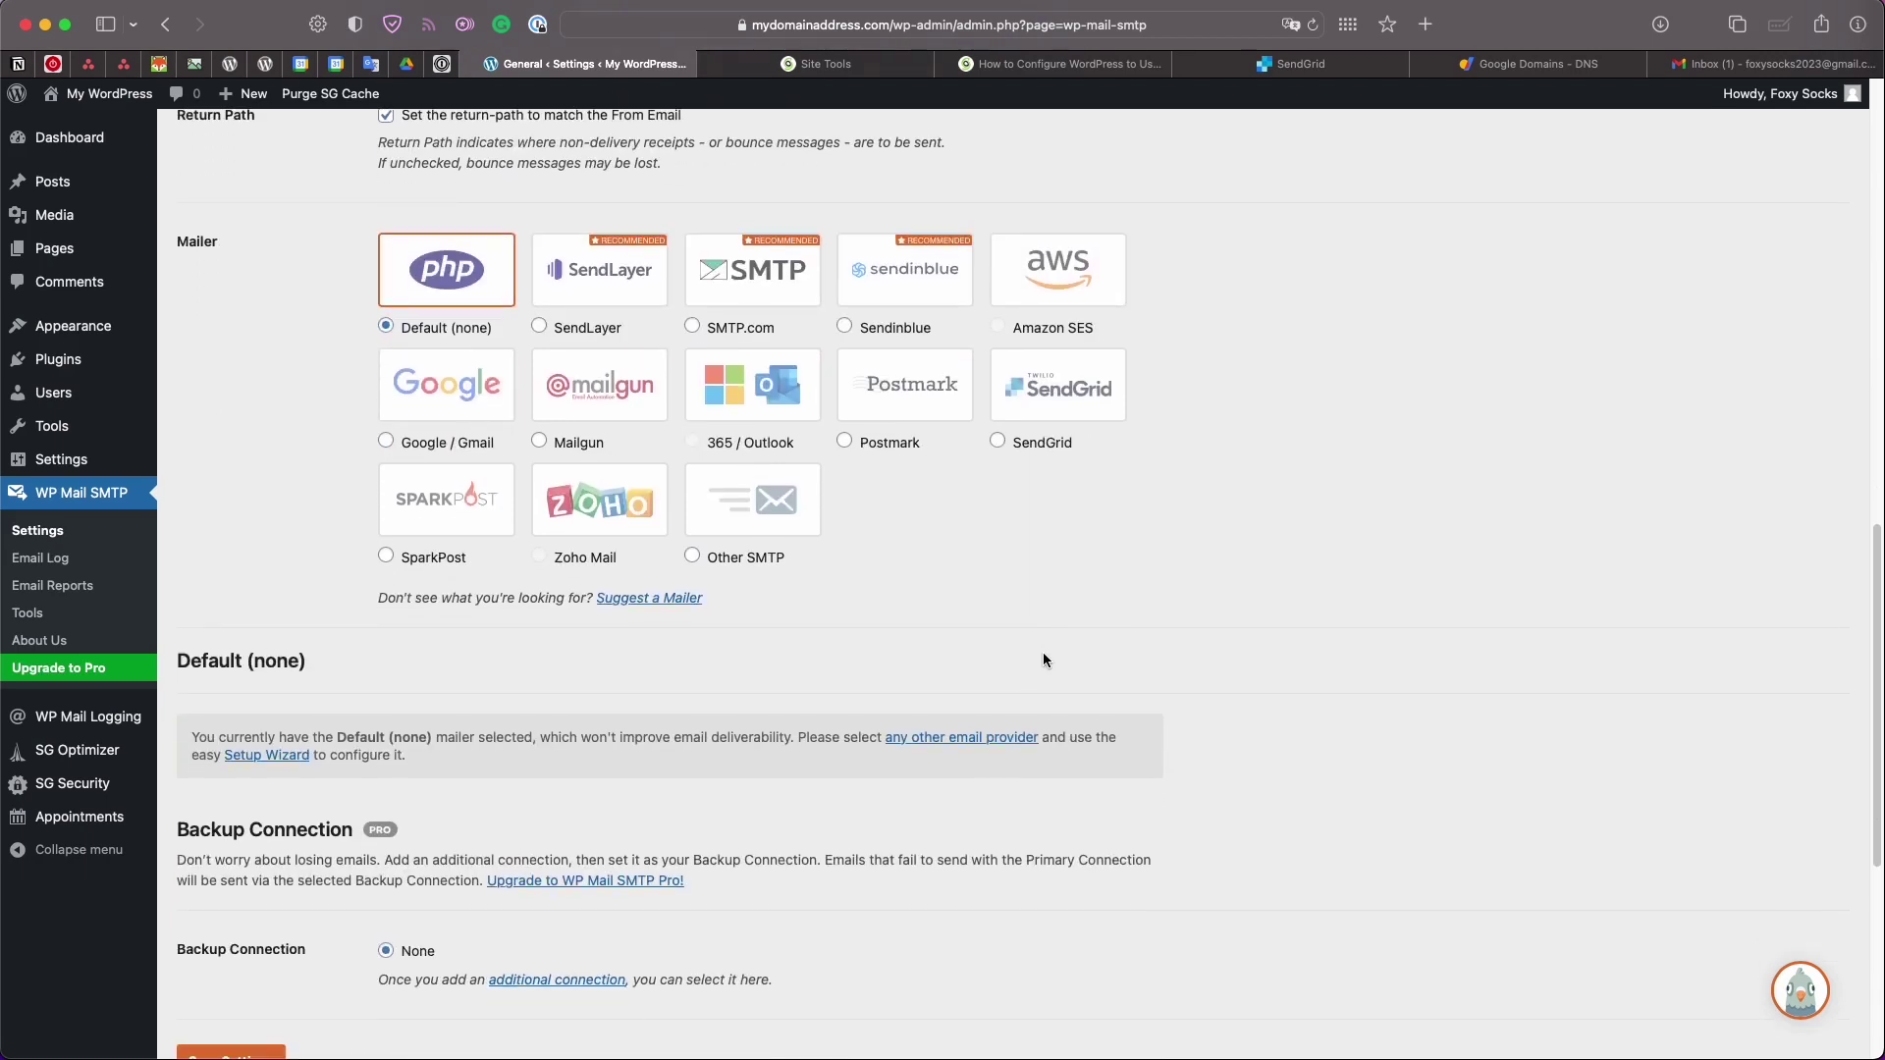
scroll(1043, 660, "down", 1)
scroll(1043, 660, "down", 1)
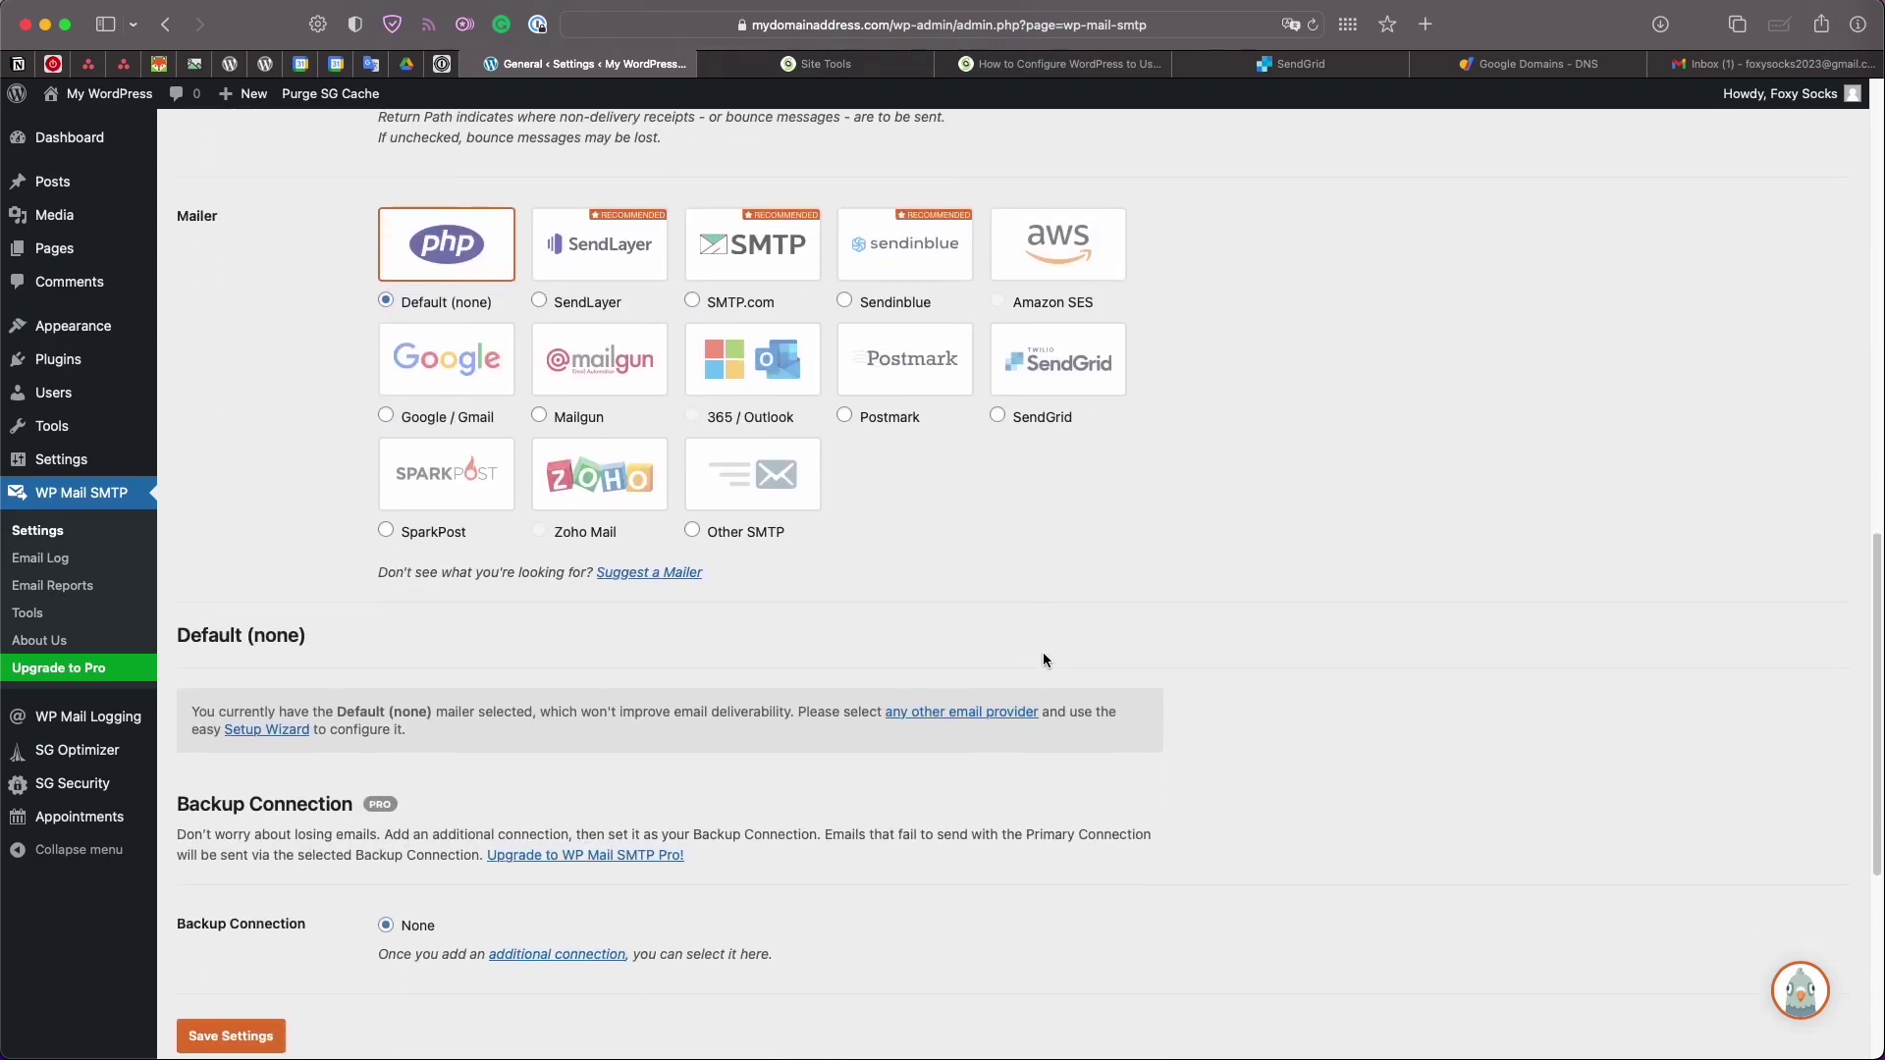
scroll(1044, 661, "down", 1)
scroll(1042, 660, "down", 1)
scroll(1043, 659, "up", 2)
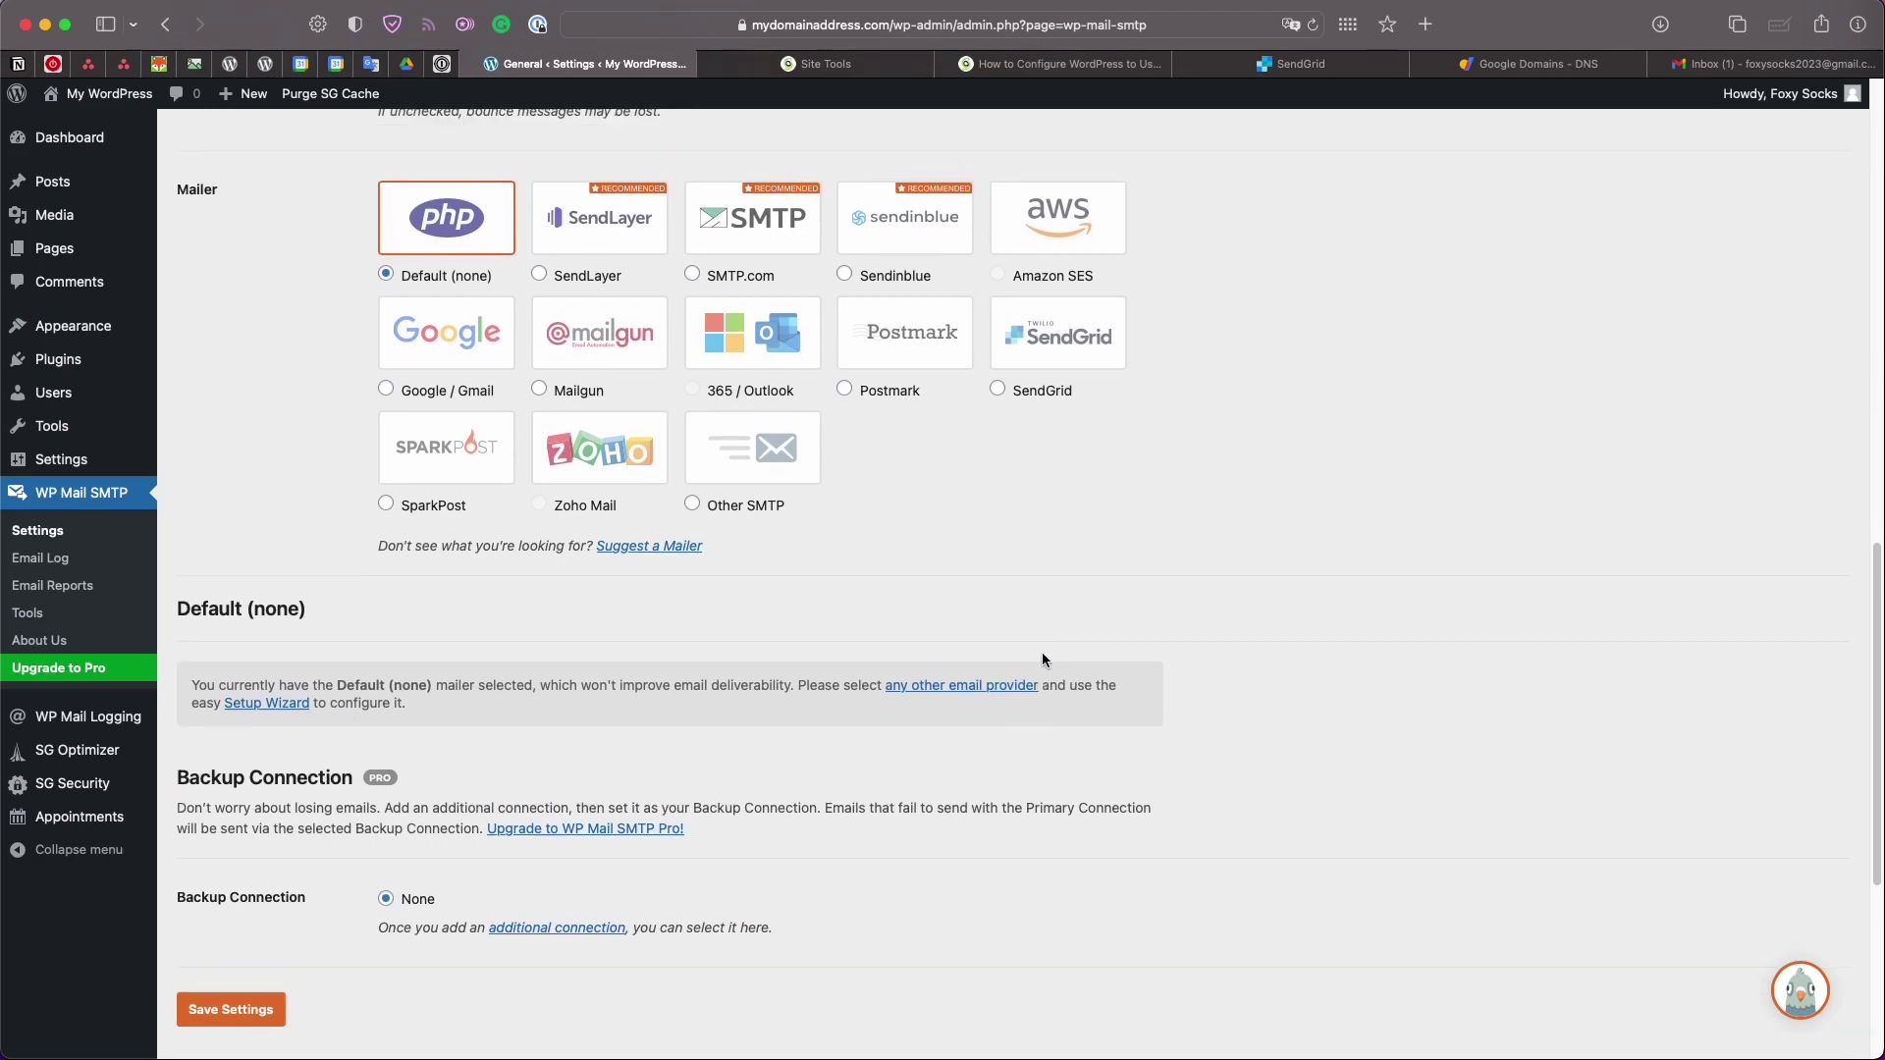
scroll(1042, 661, "up", 1)
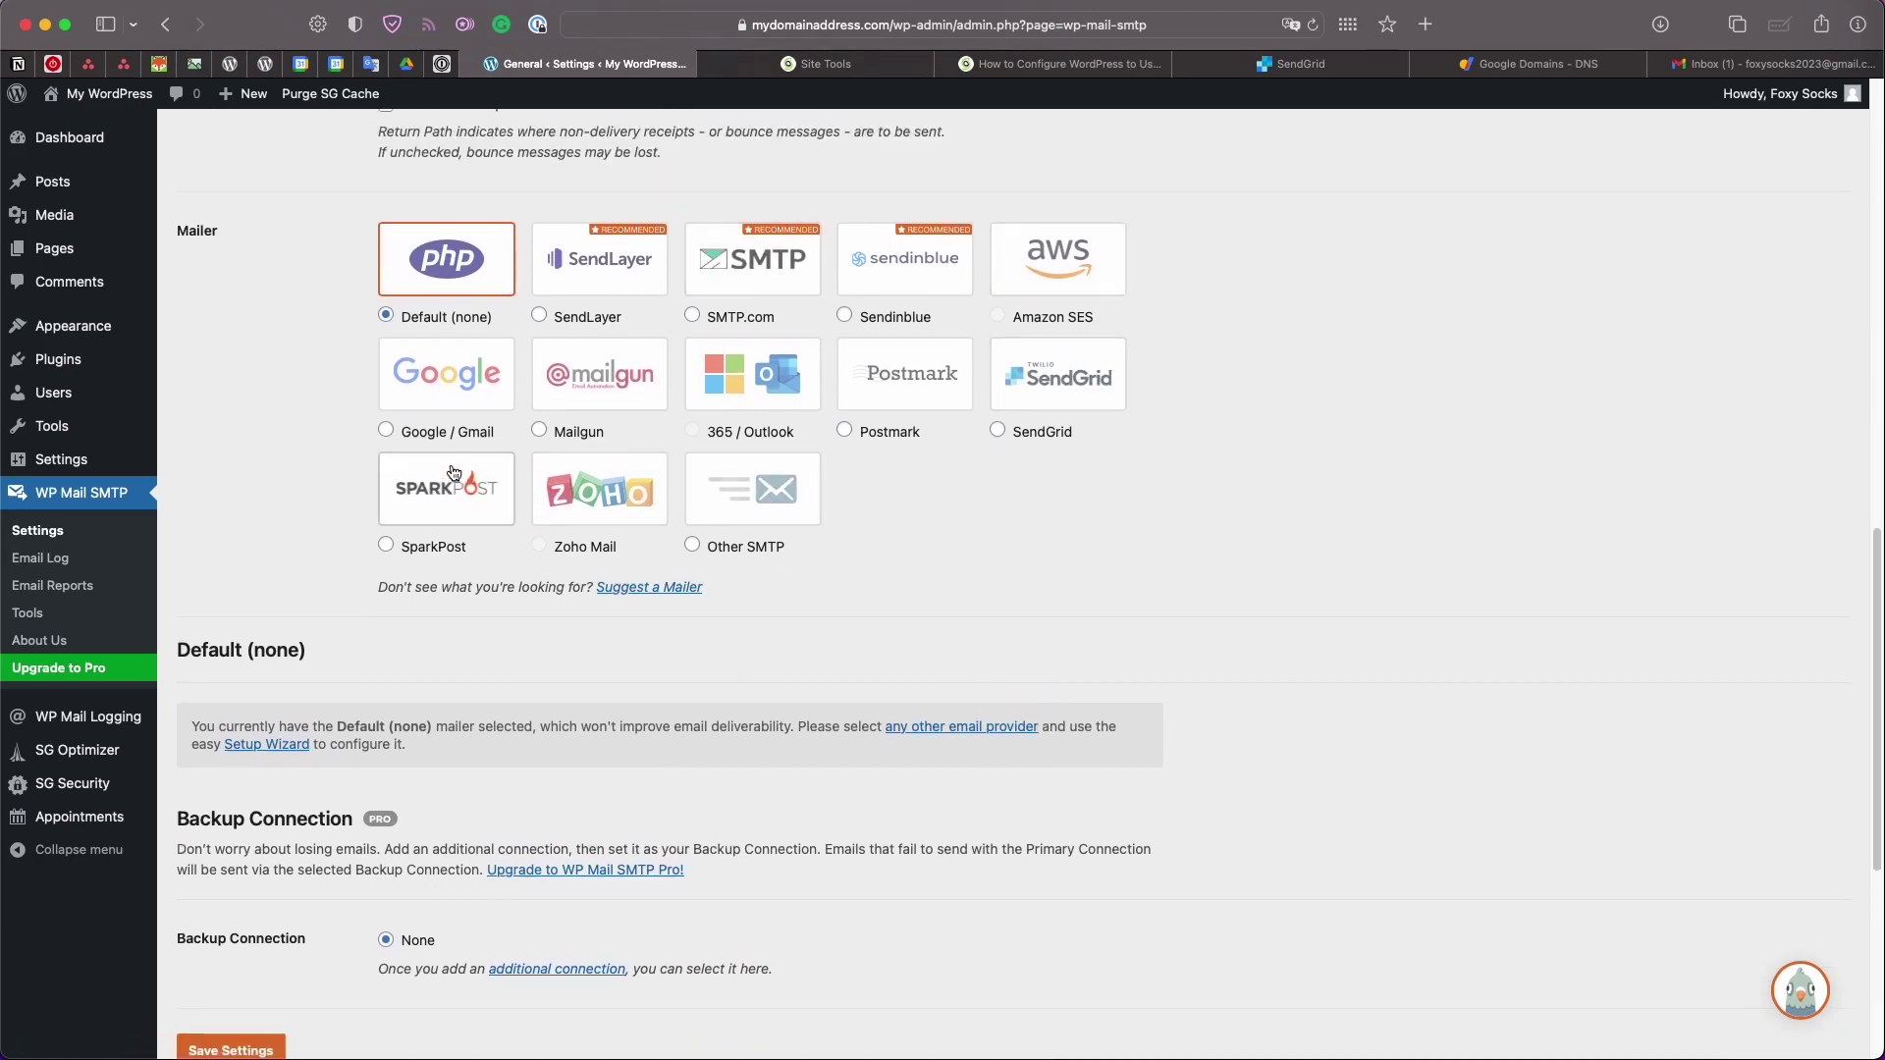
scroll(571, 564, "down", 1)
scroll(571, 564, "down", 1)
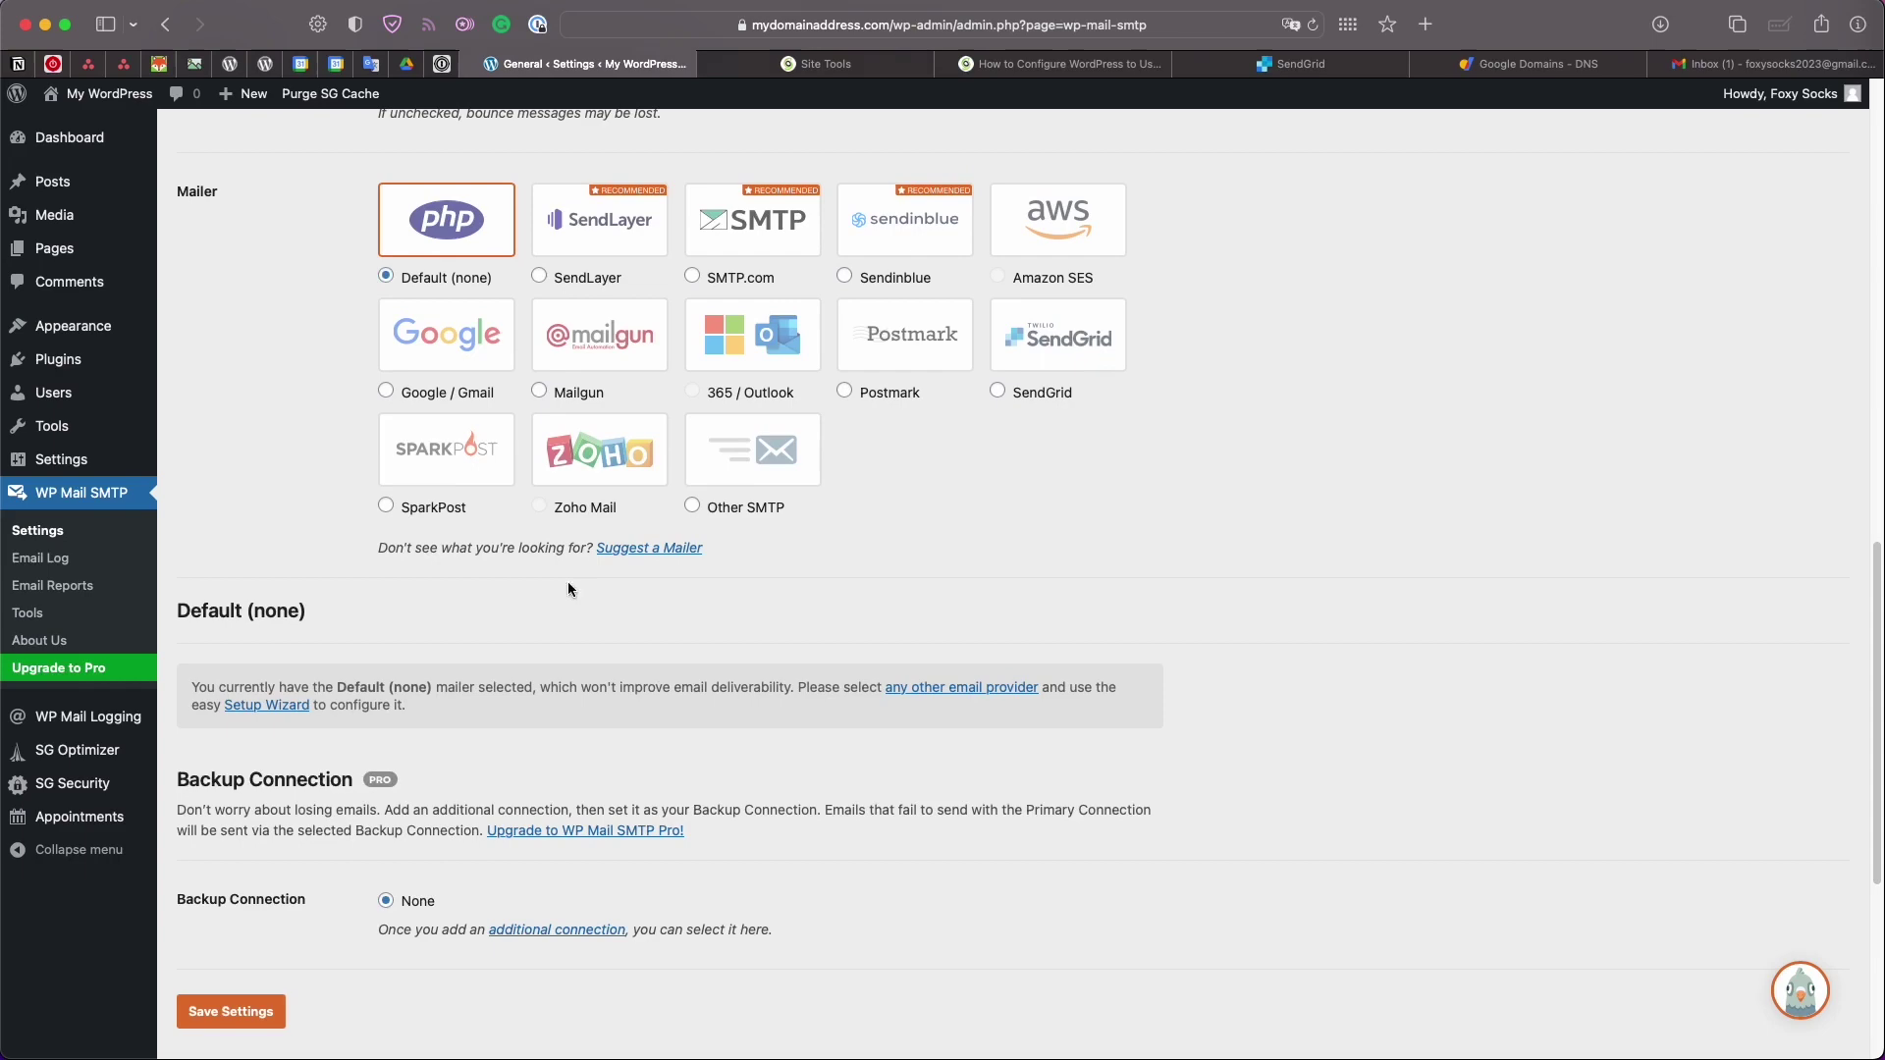
left_click(1029, 401)
scroll(1029, 406, "down", 2)
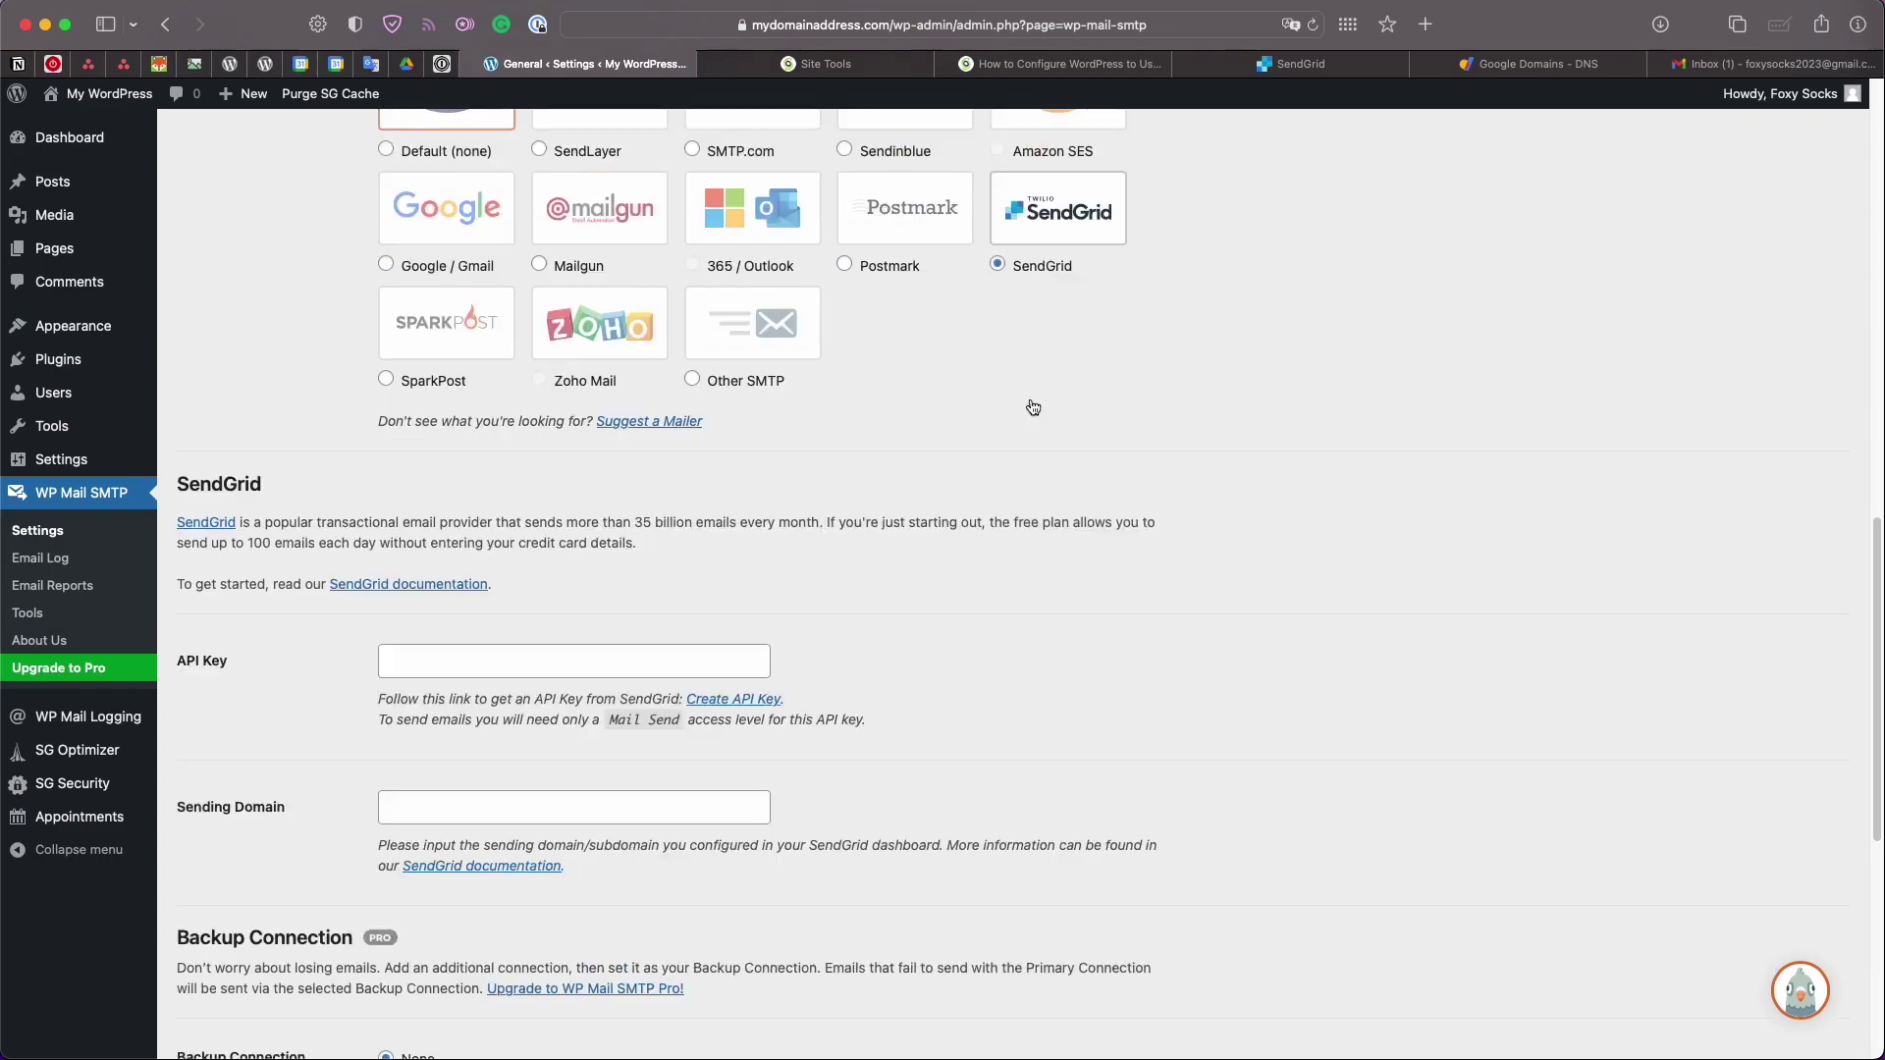
scroll(1092, 302, "down", 1)
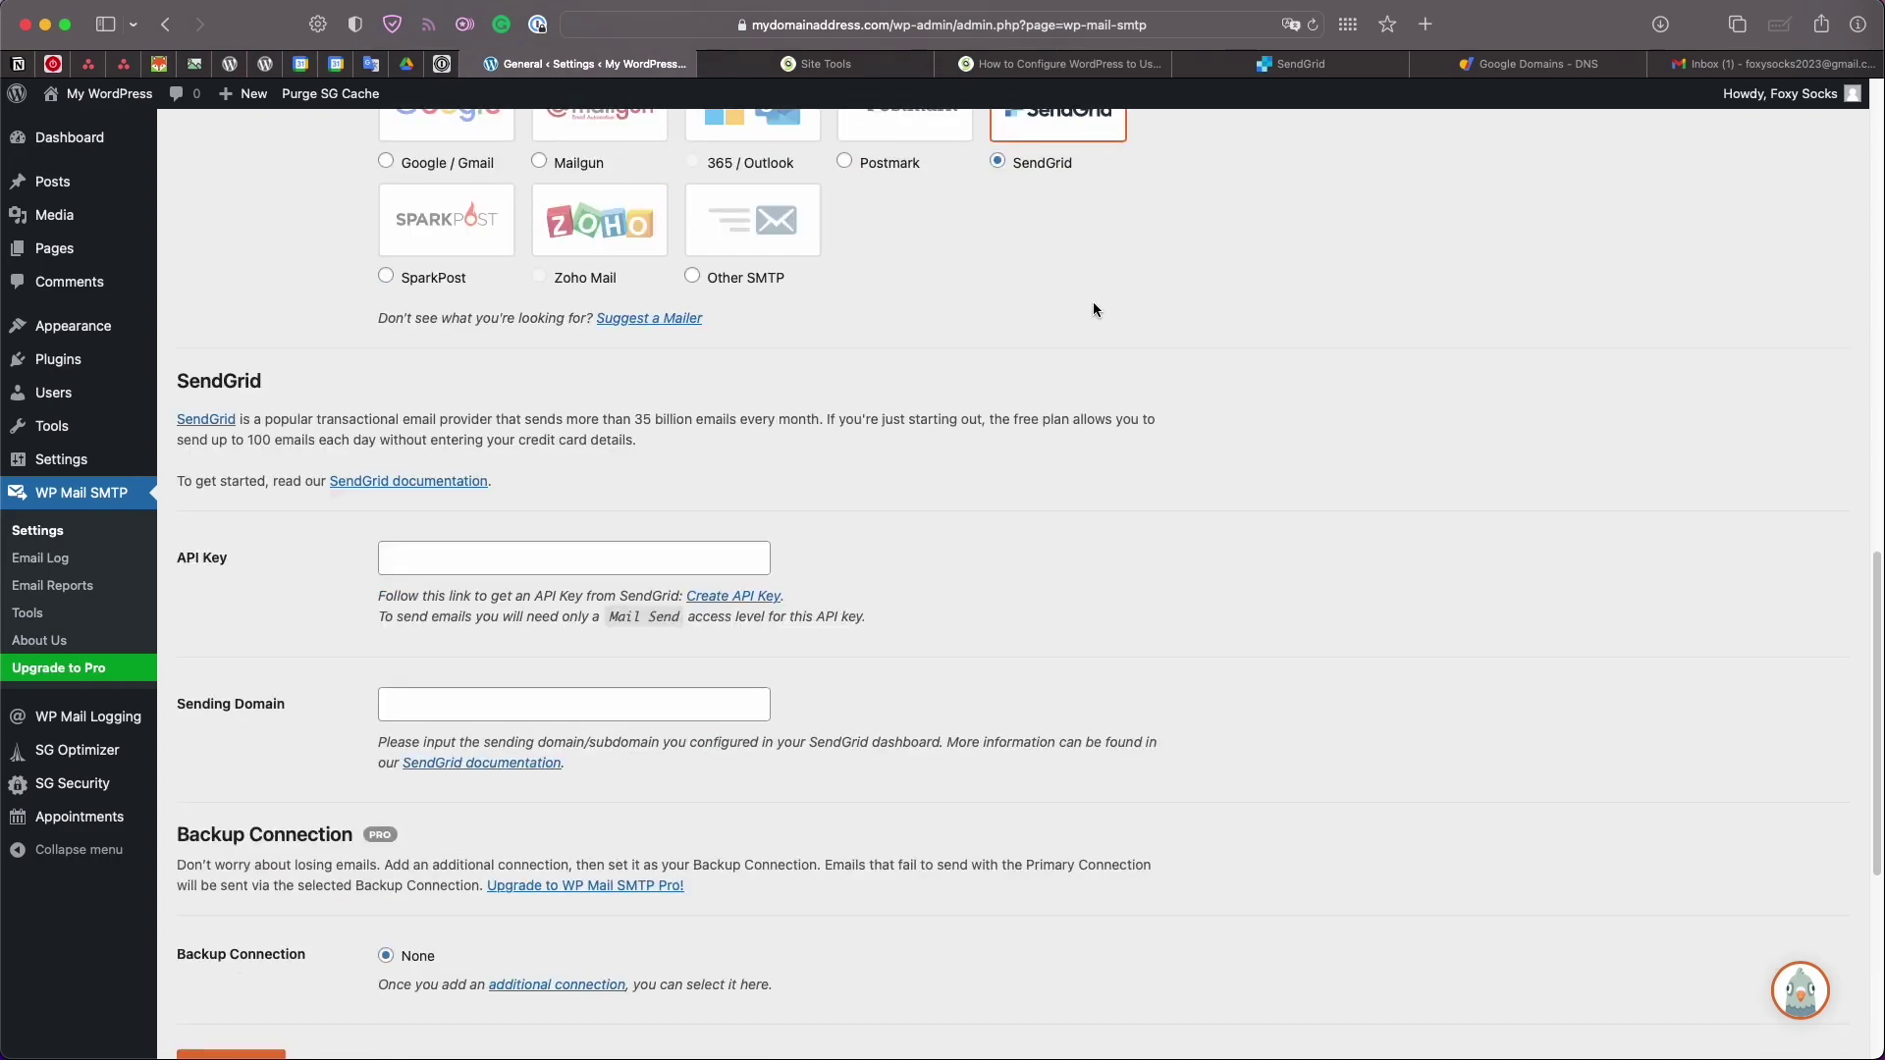
scroll(1092, 303, "down", 2)
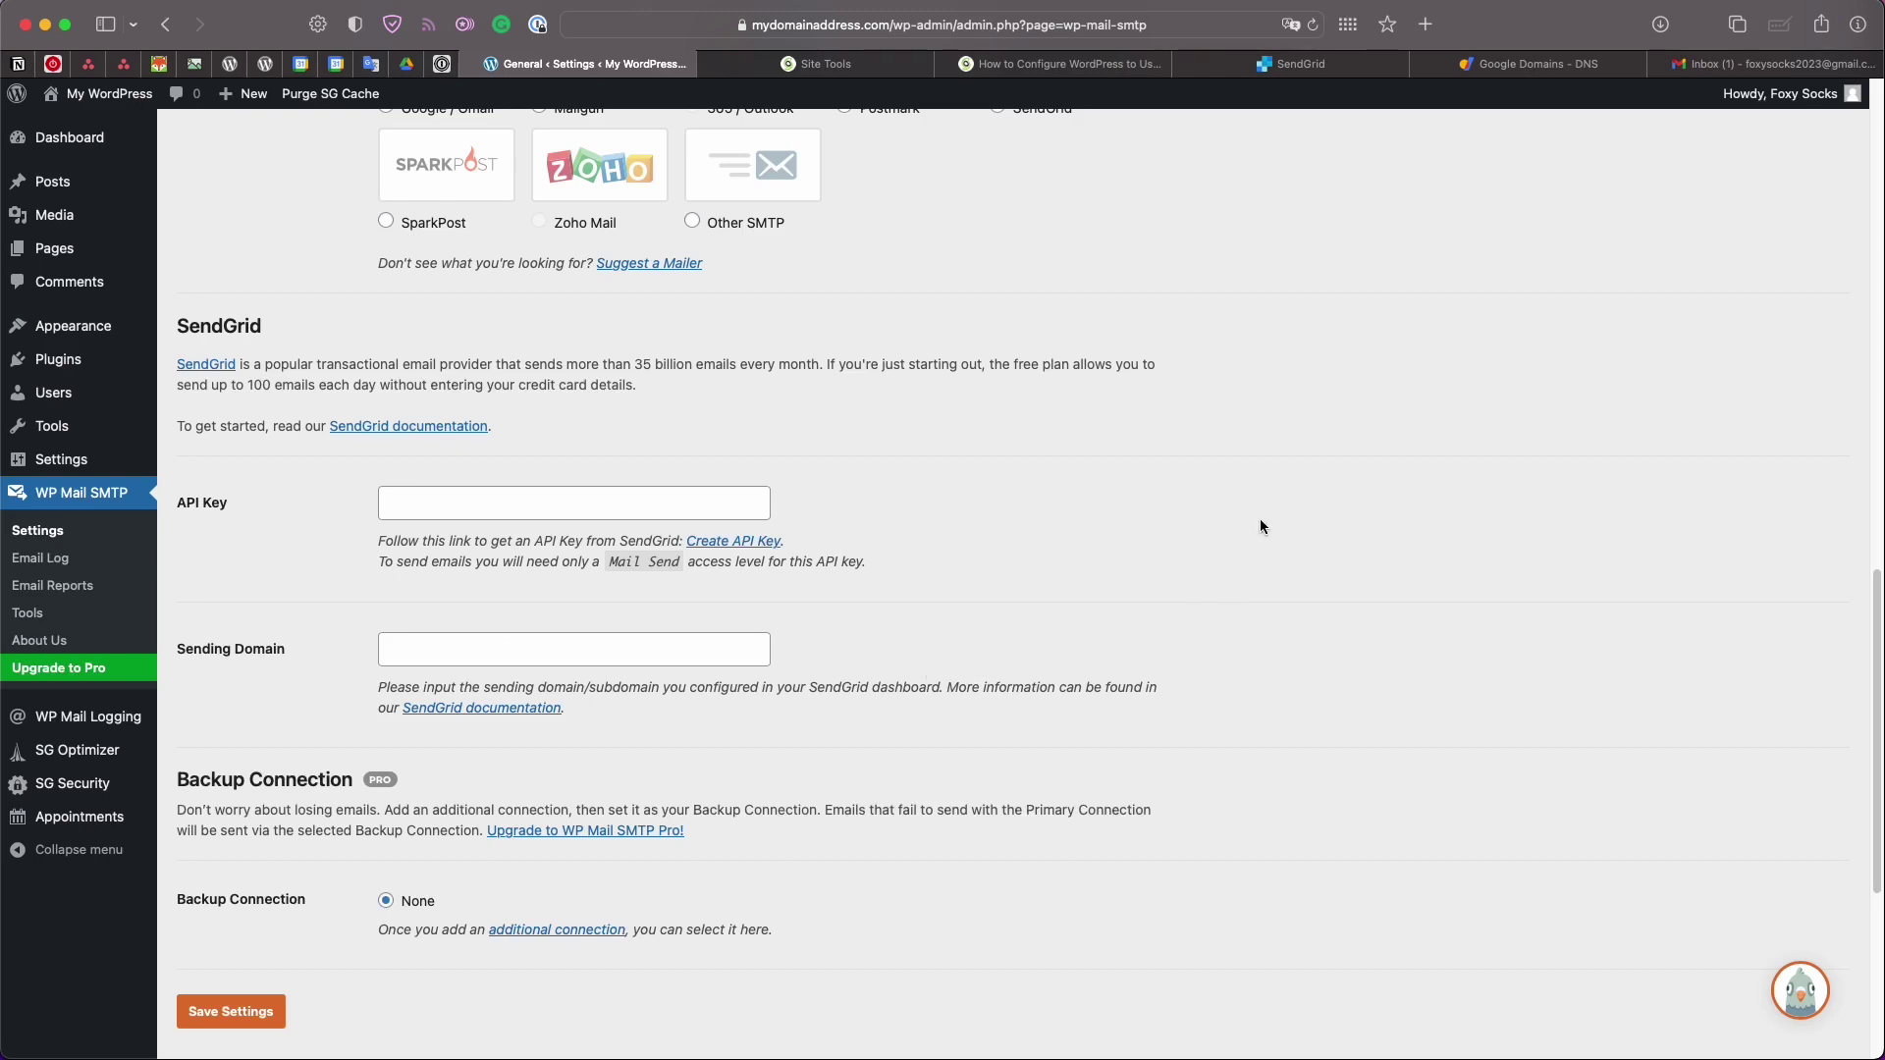
Step: View the SendGrid dashboard's account setup guide
left_click(1282, 64)
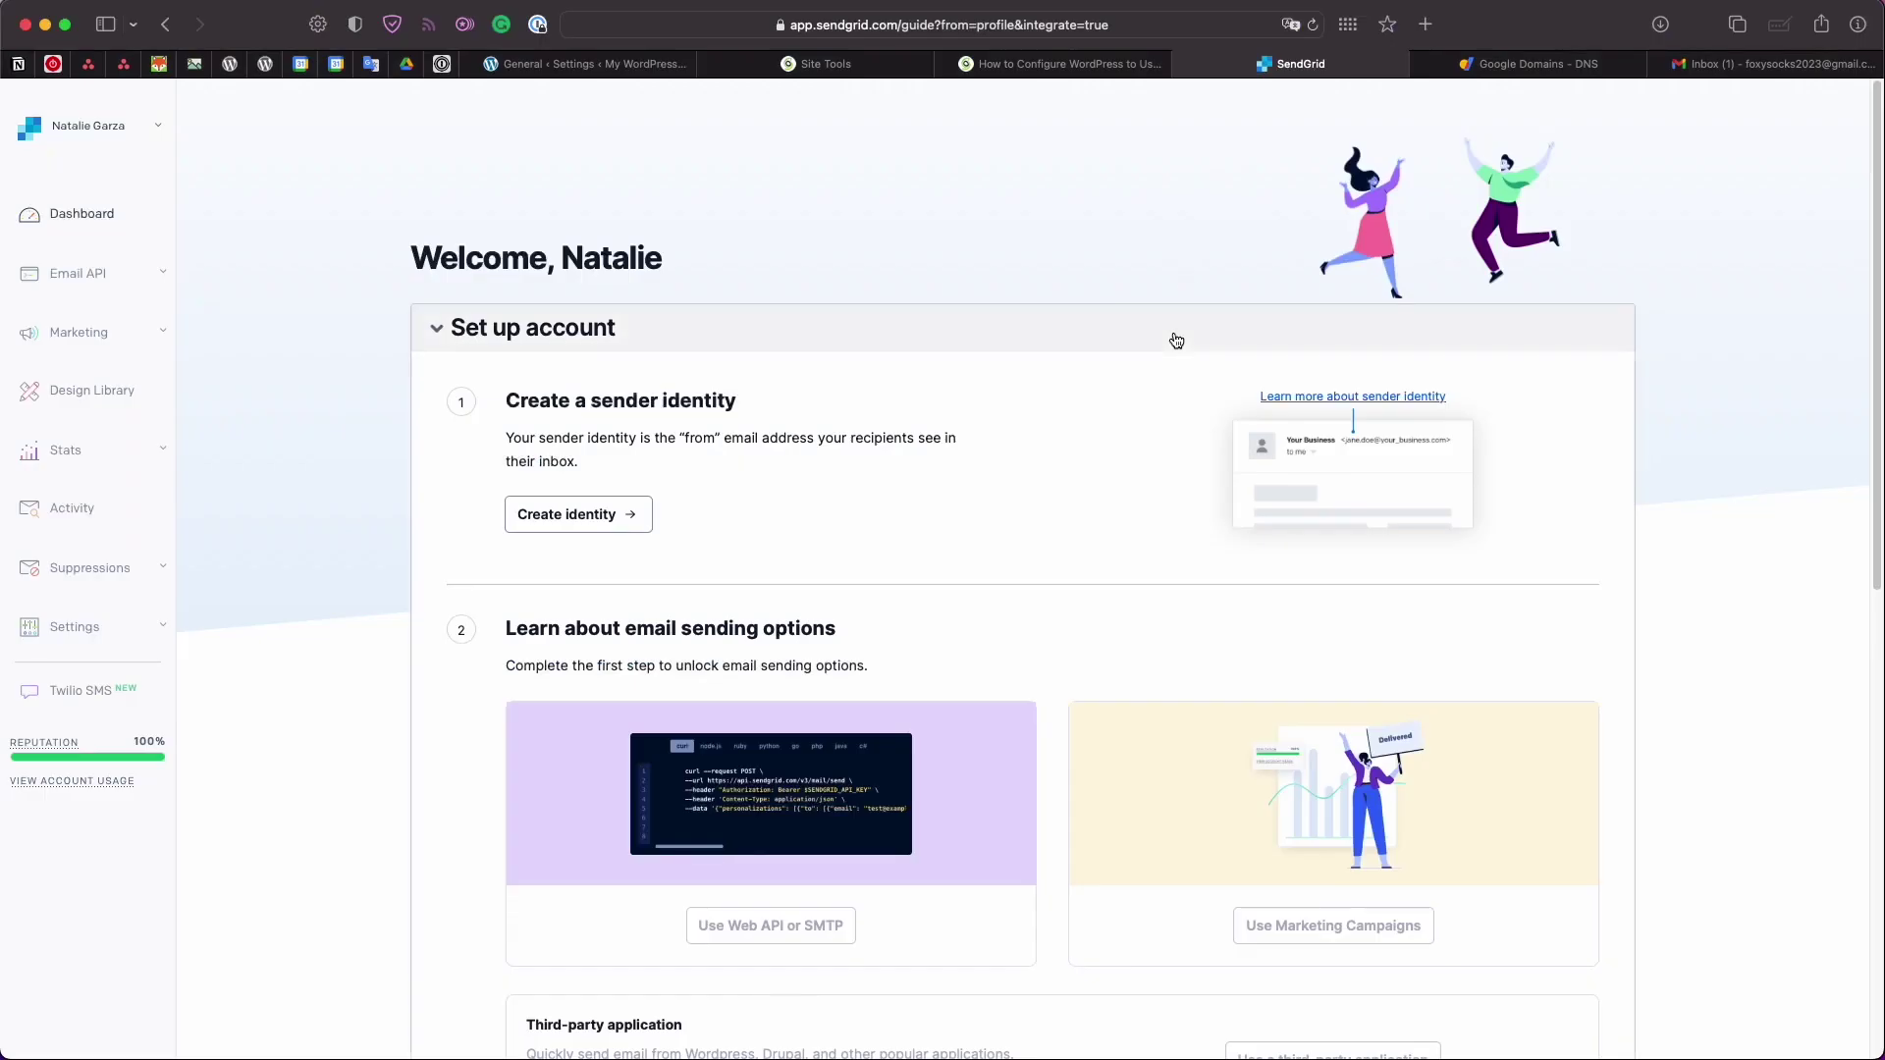
scroll(1176, 340, "down", 1)
scroll(1175, 340, "down", 2)
scroll(1176, 340, "up", 3)
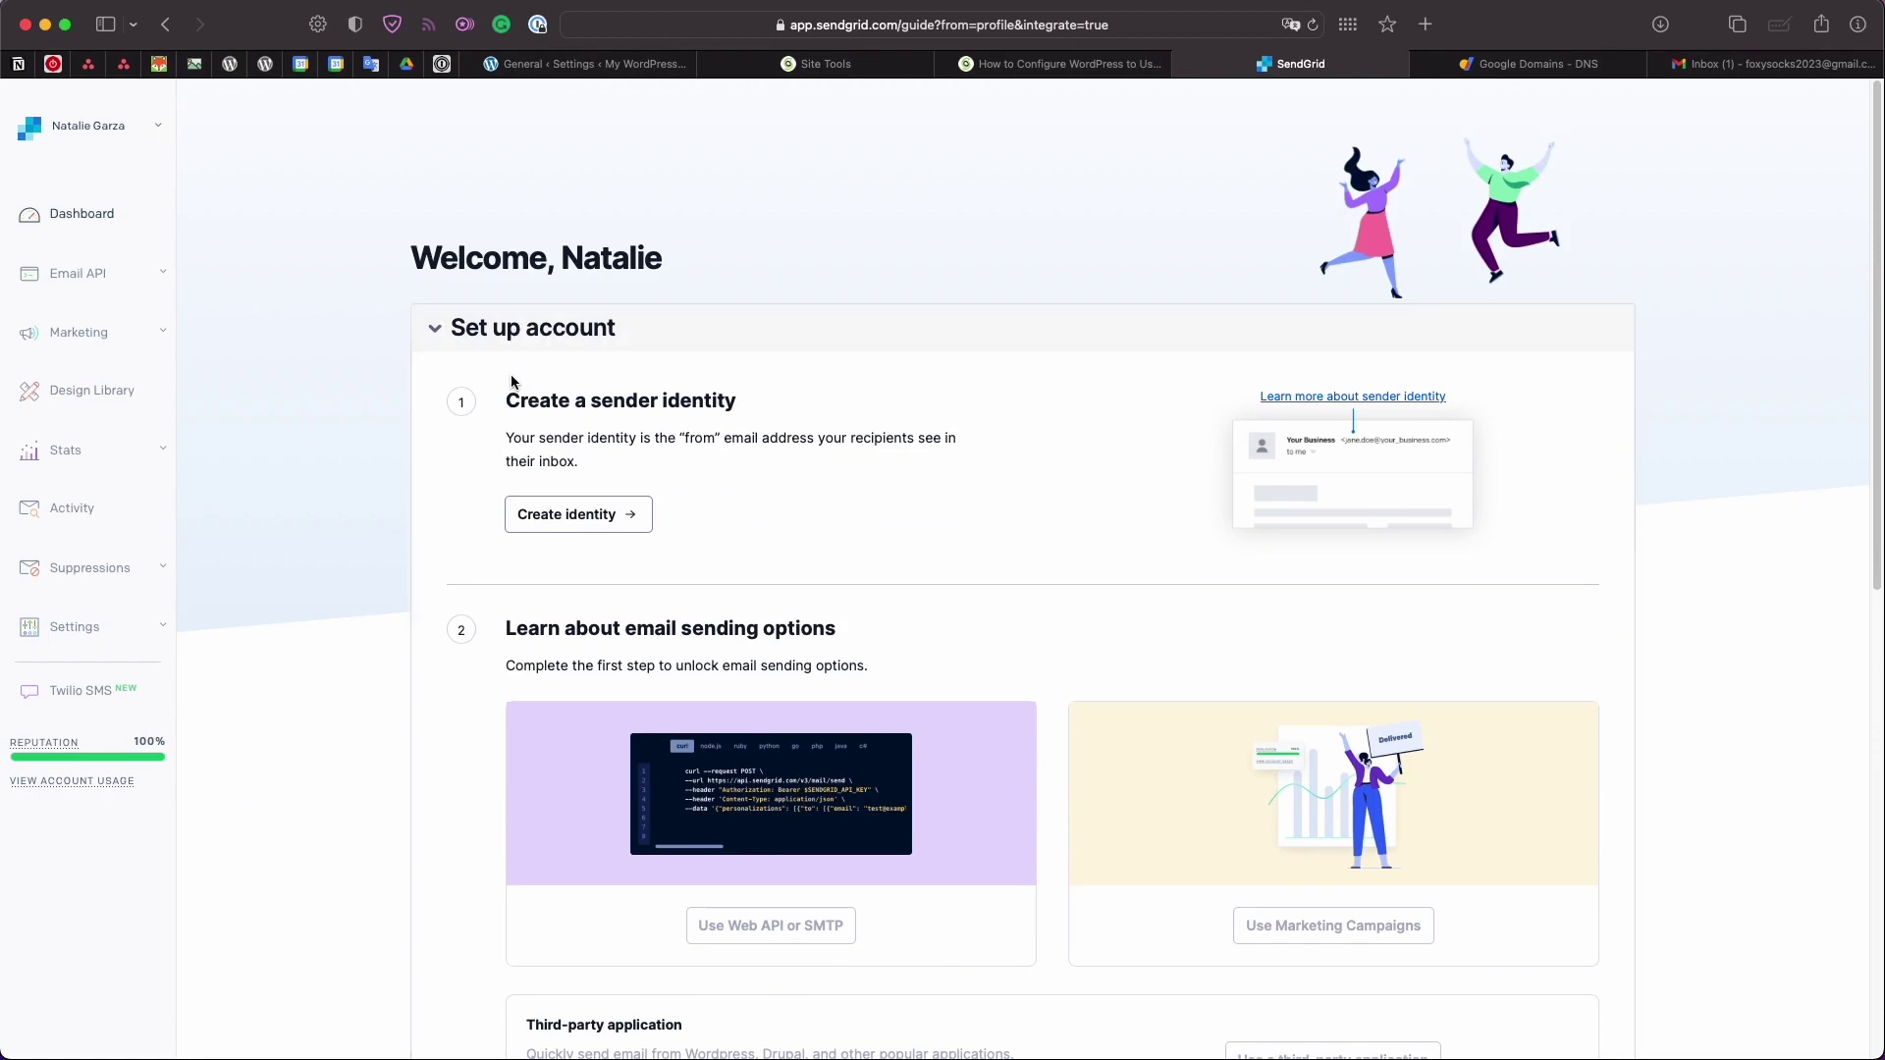
scroll(512, 371, "down", 1)
scroll(514, 387, "down", 2)
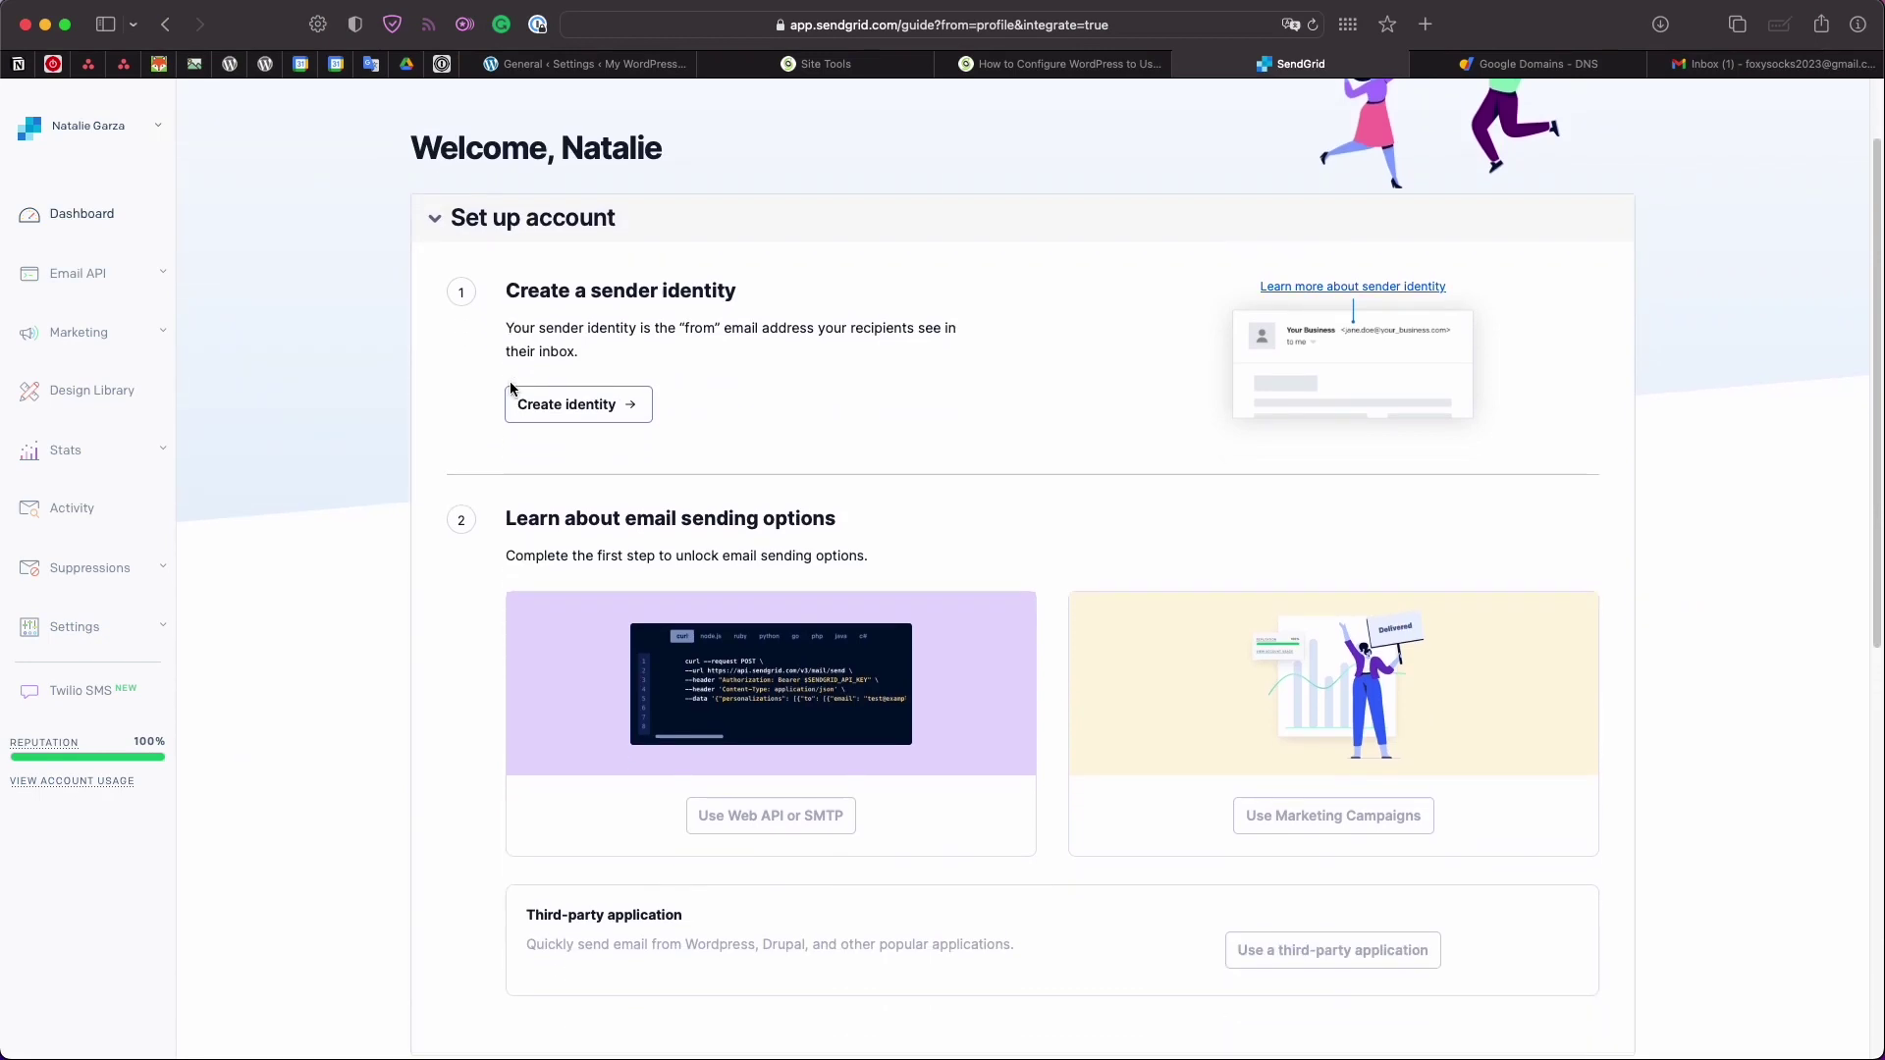
scroll(673, 322, "down", 1)
scroll(673, 323, "down", 1)
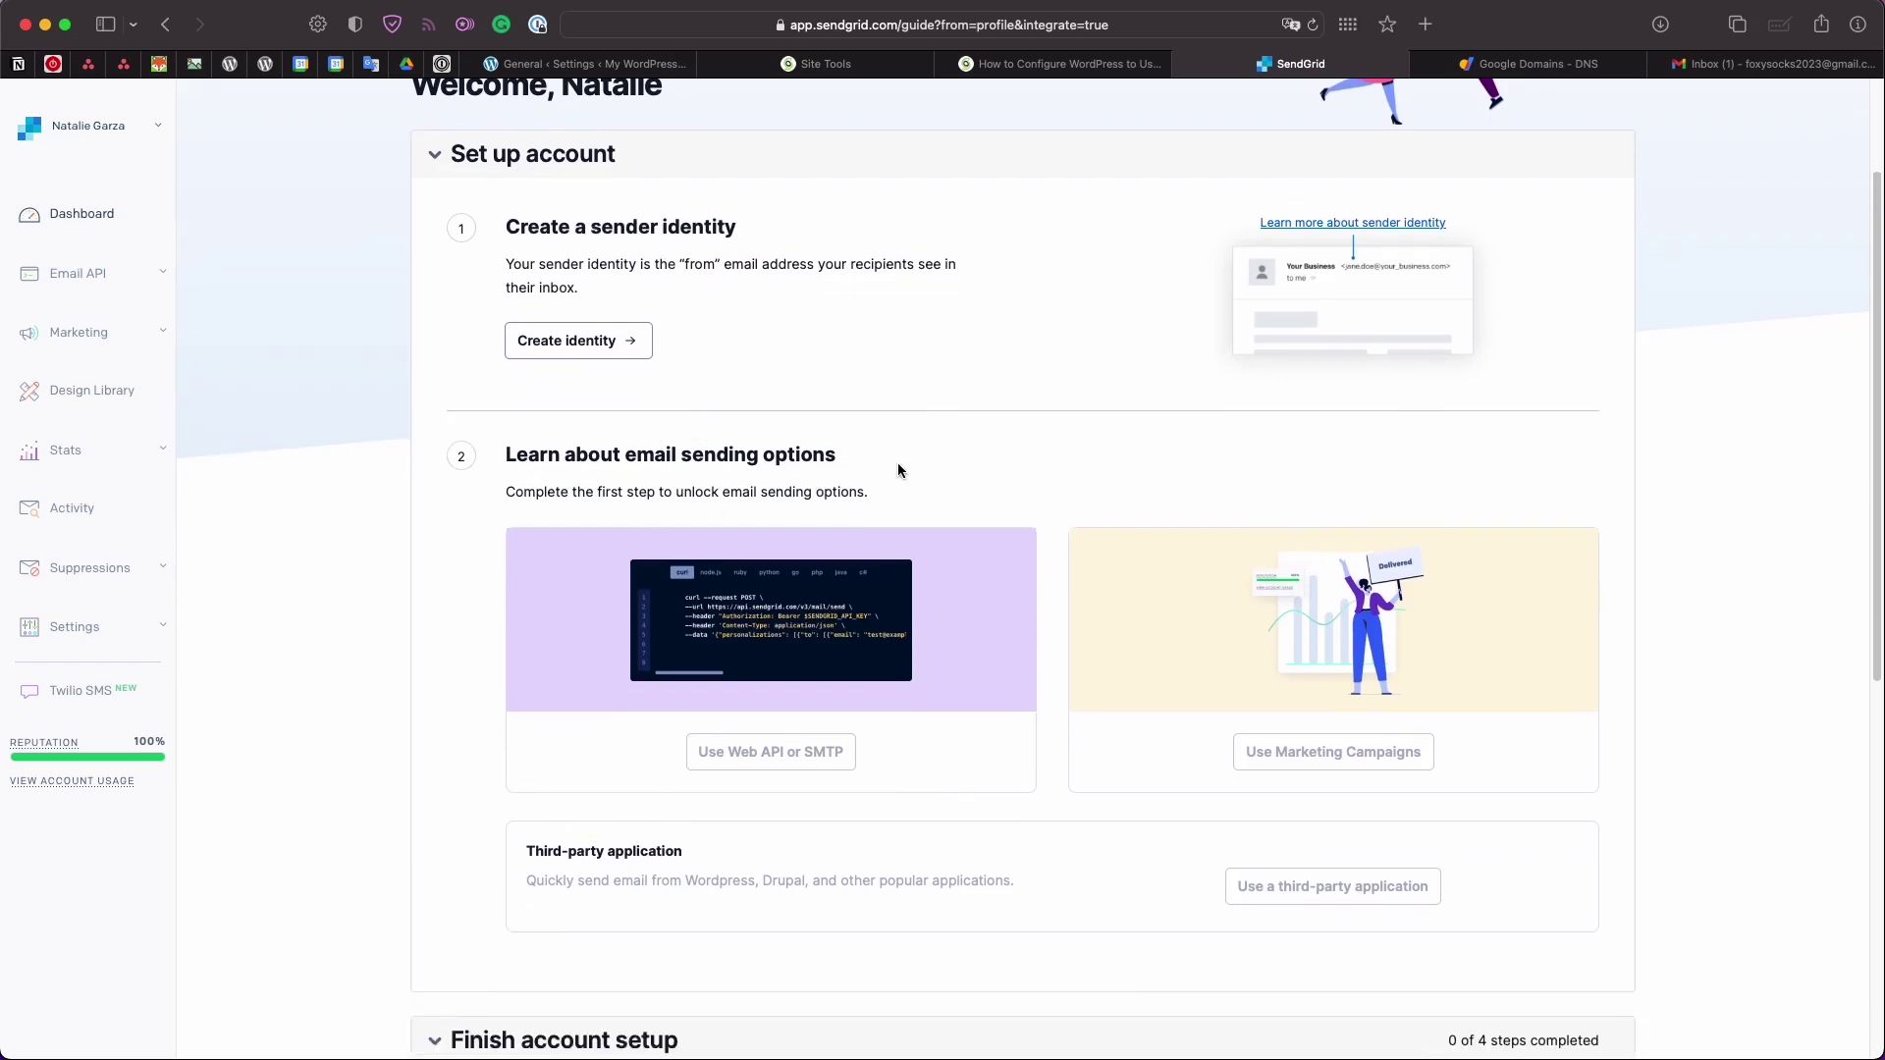
scroll(822, 469, "up", 1)
left_click(560, 398)
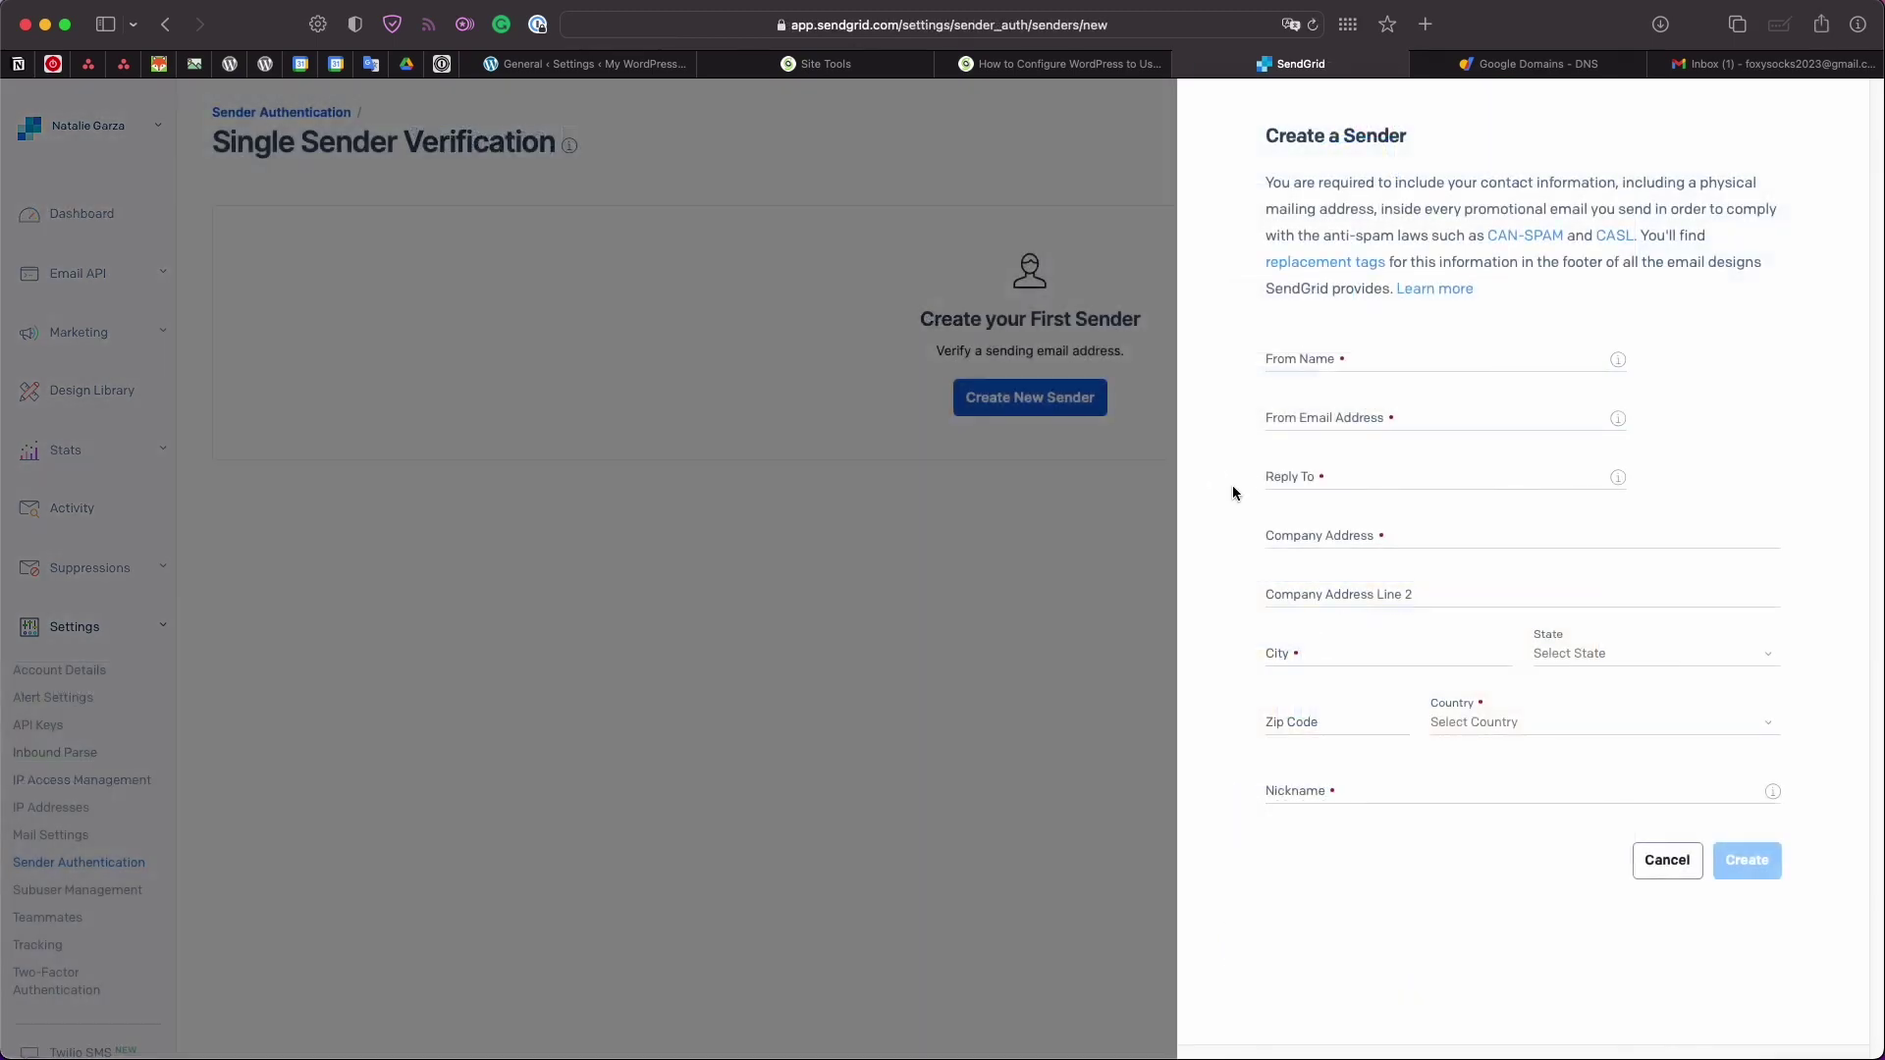
left_click(1284, 367)
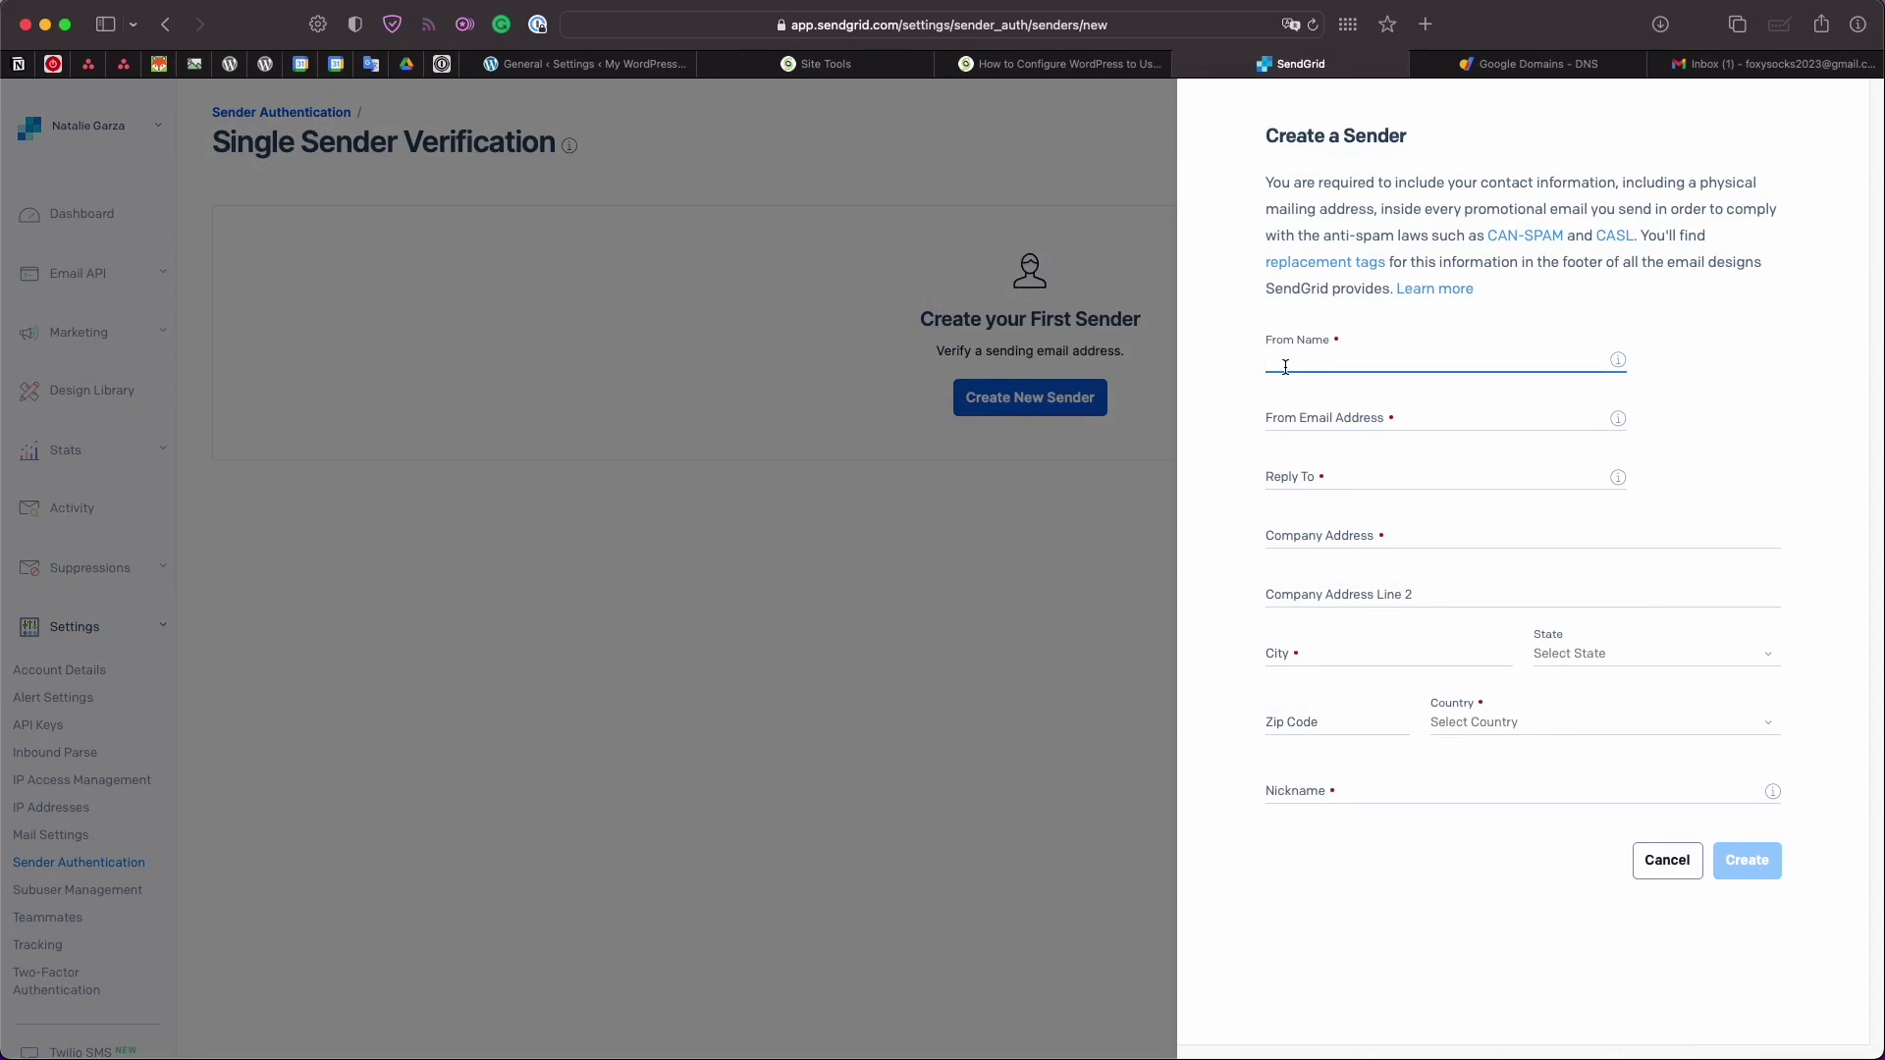
type("Foxy ")
type("S")
type("ocks")
left_click(1615, 419)
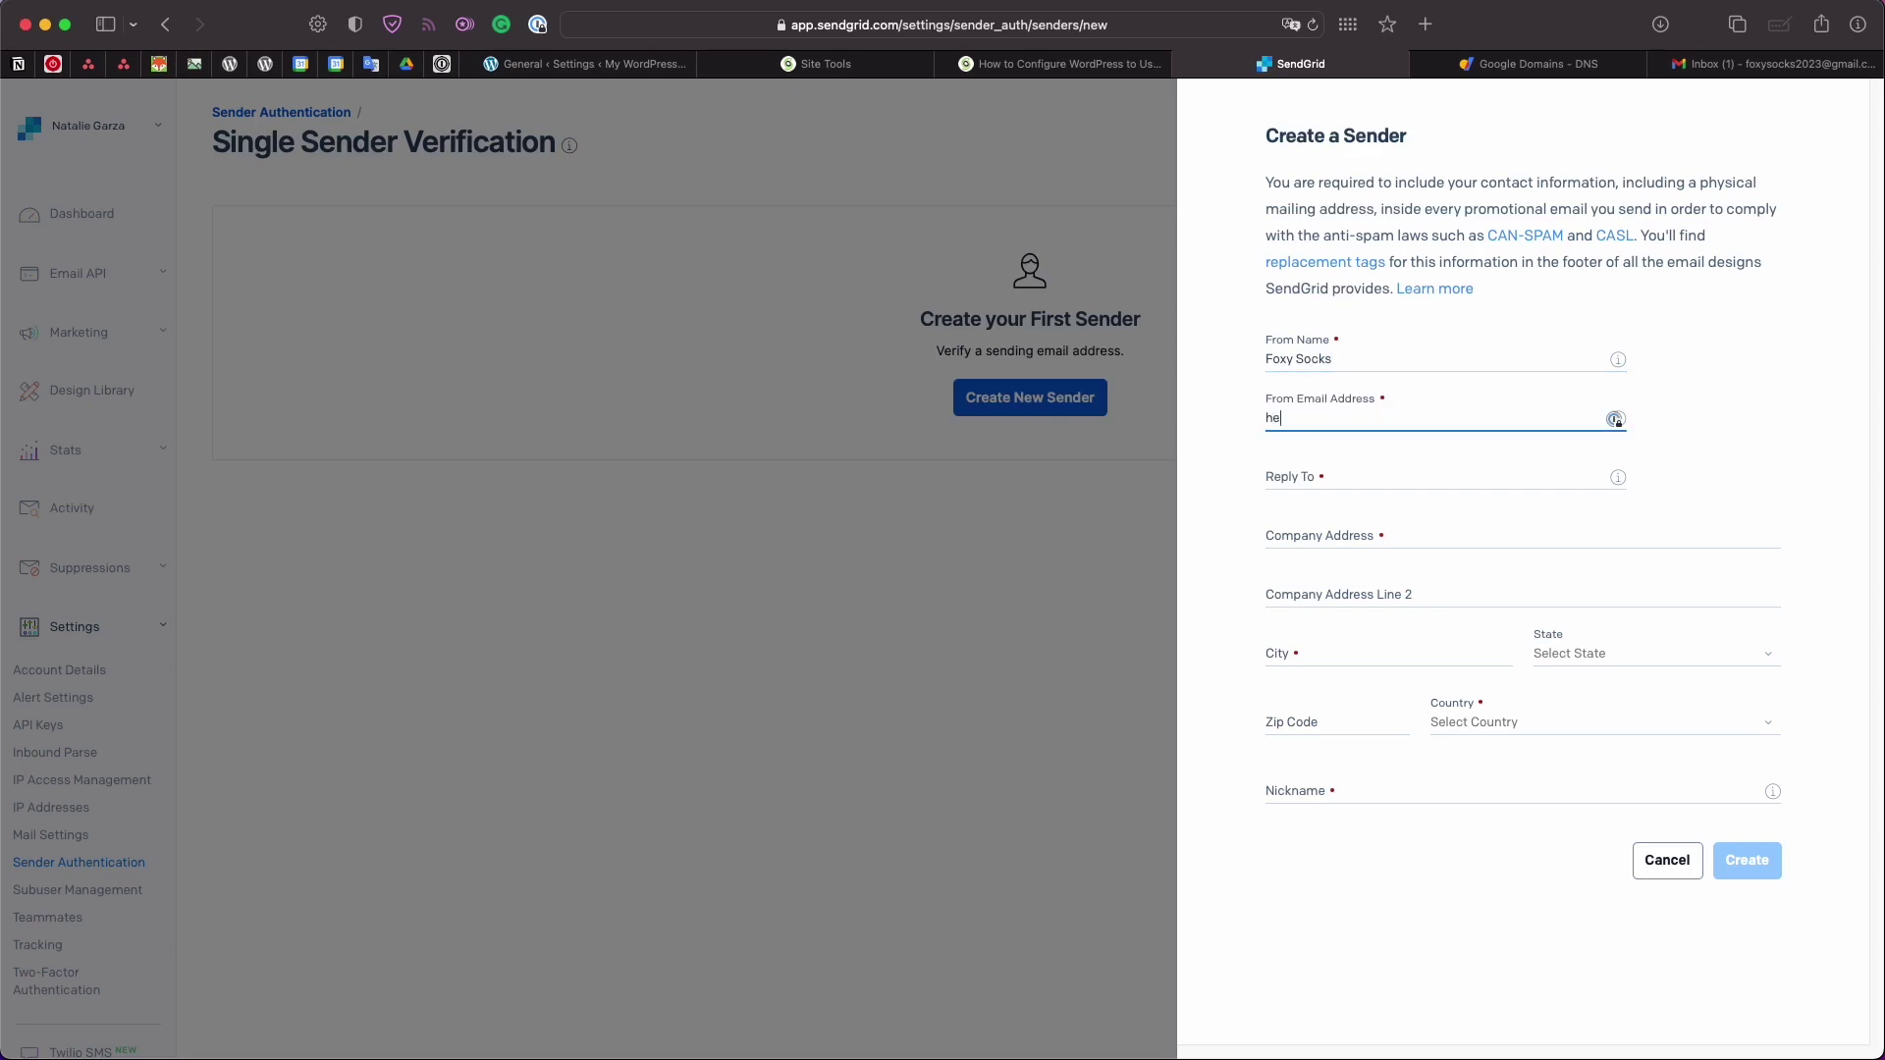
left_click(1315, 476)
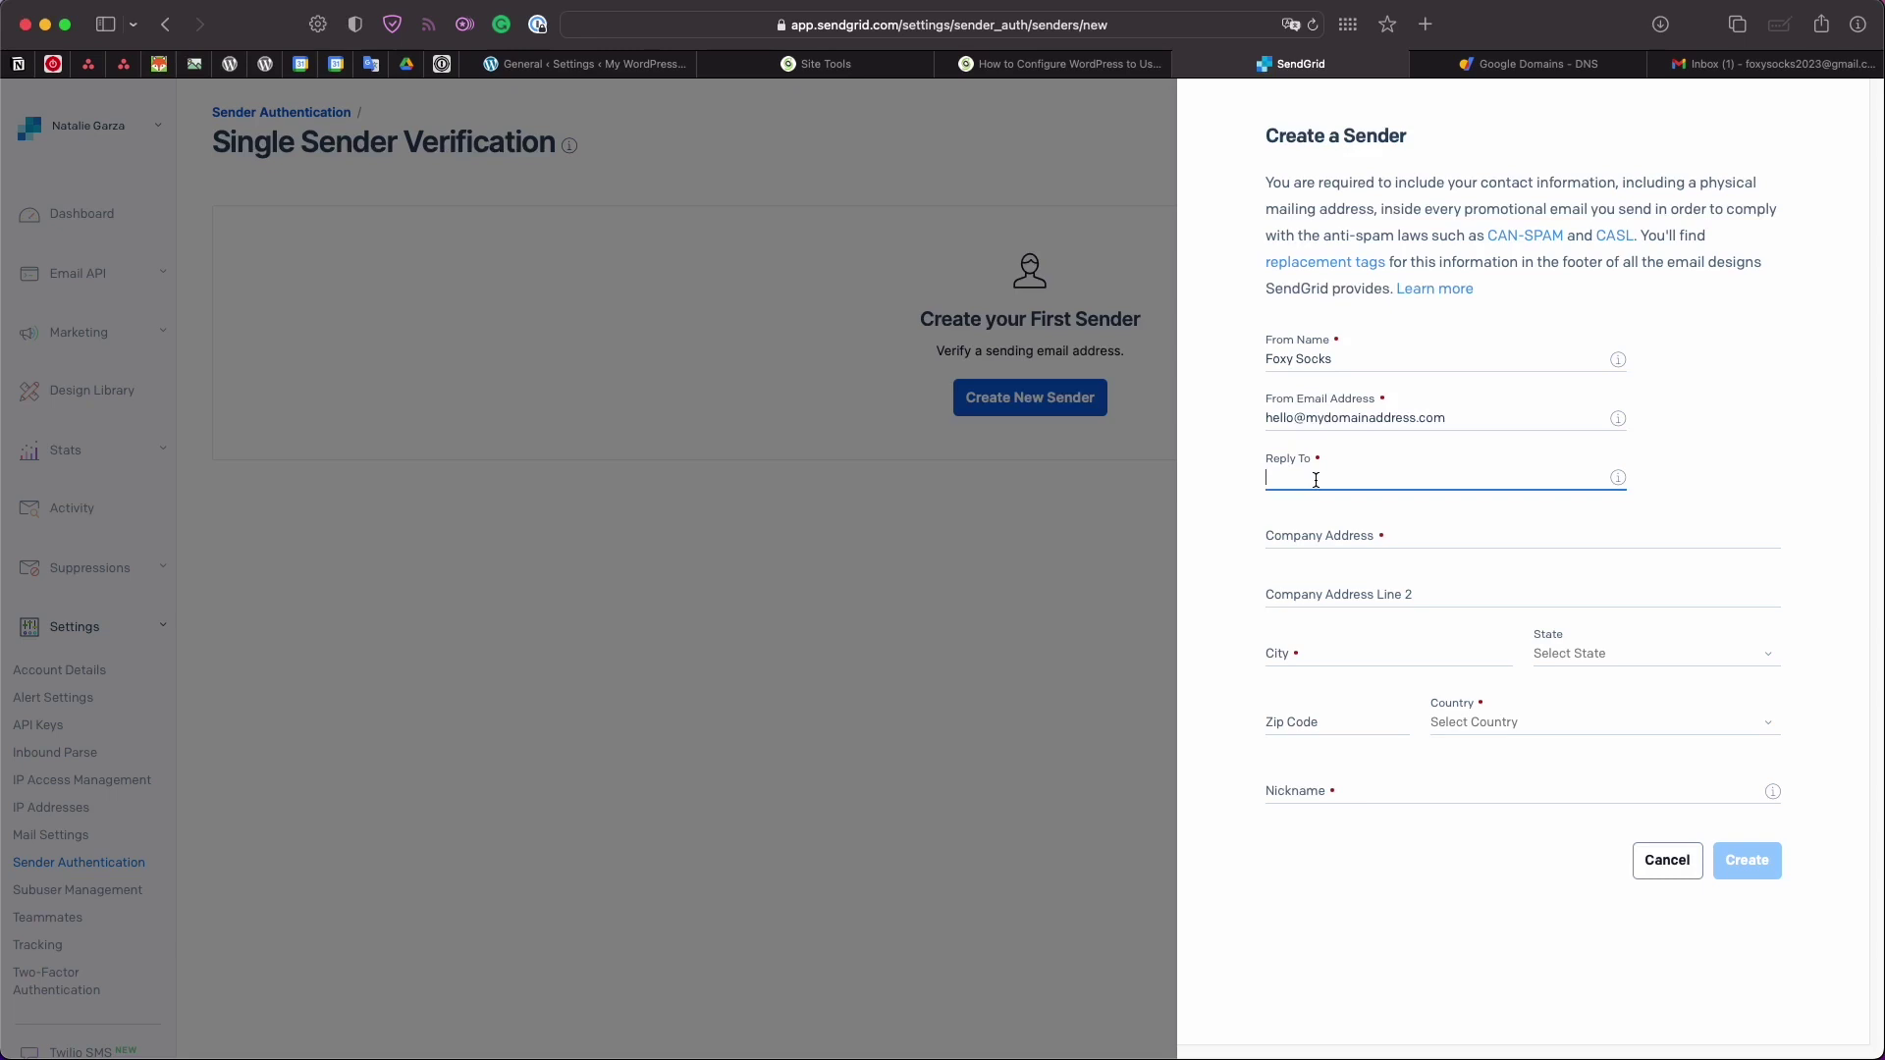
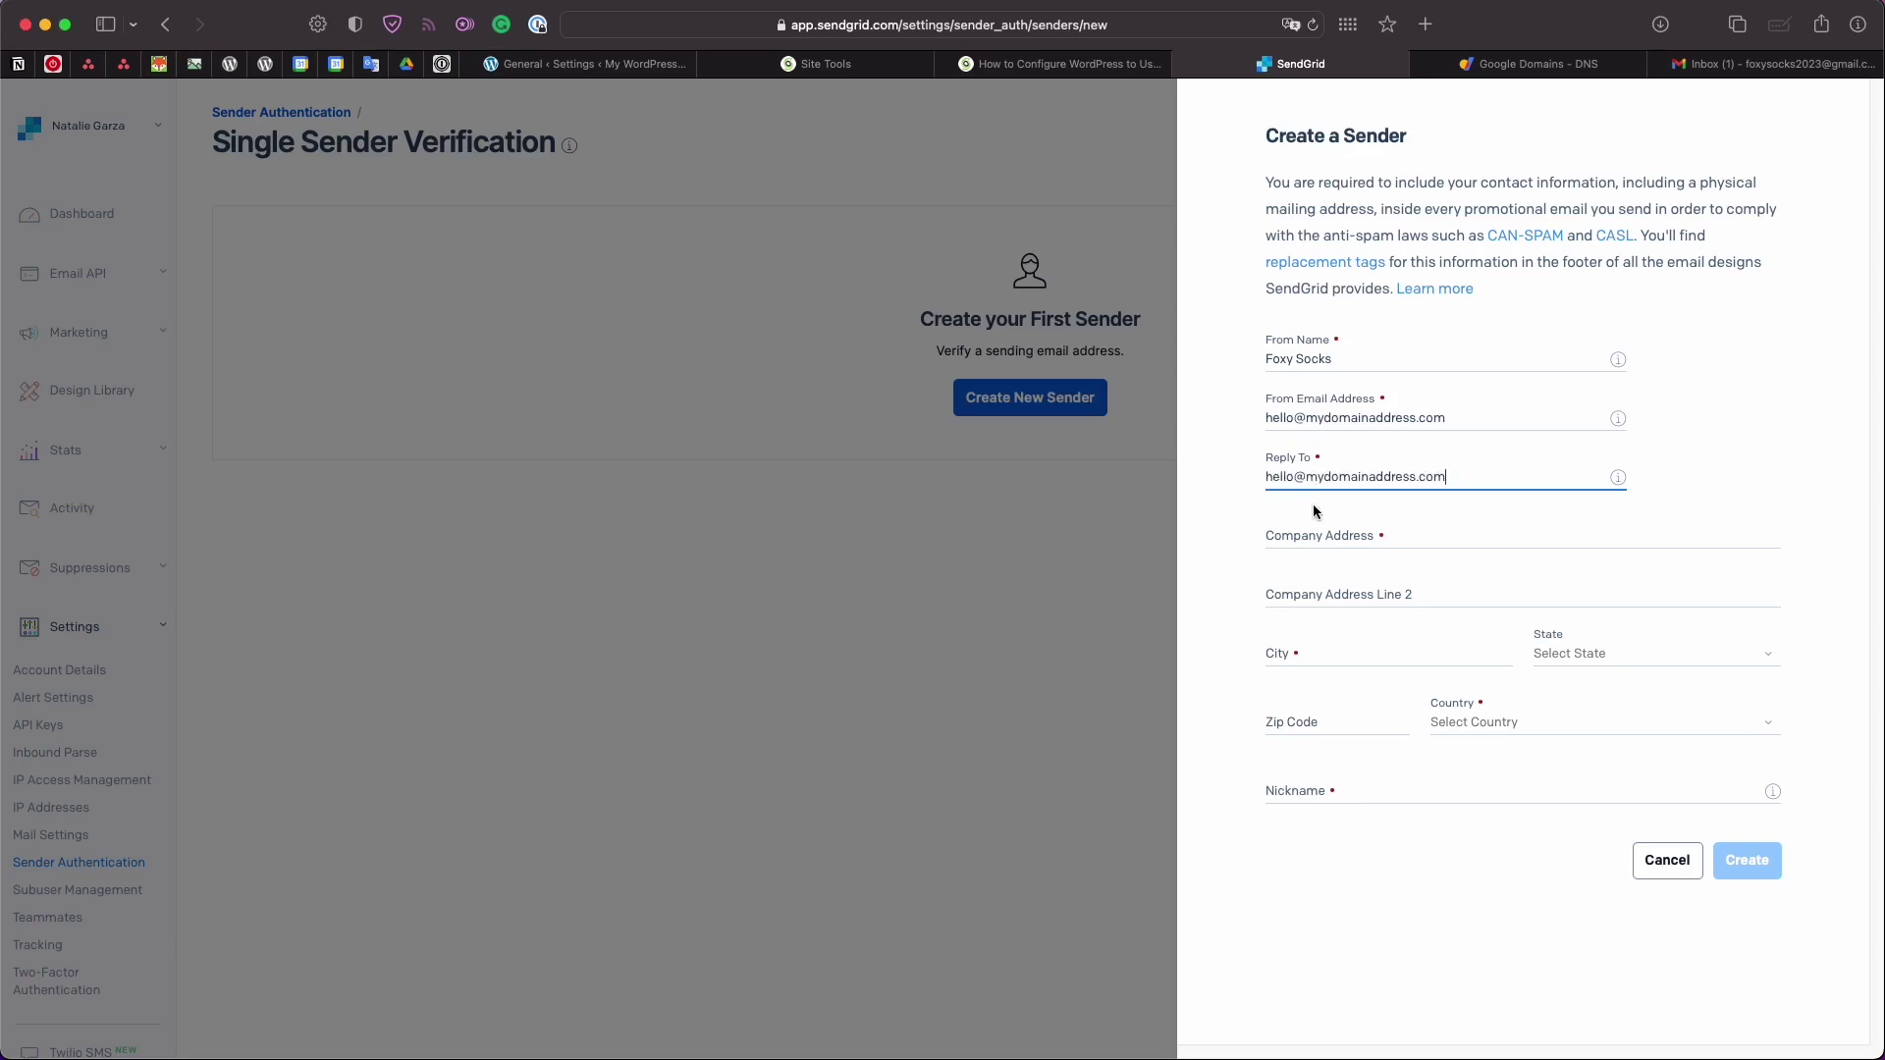
Step: Fill the company address and nickname, create the sender, and note the verification address
left_click(1306, 540)
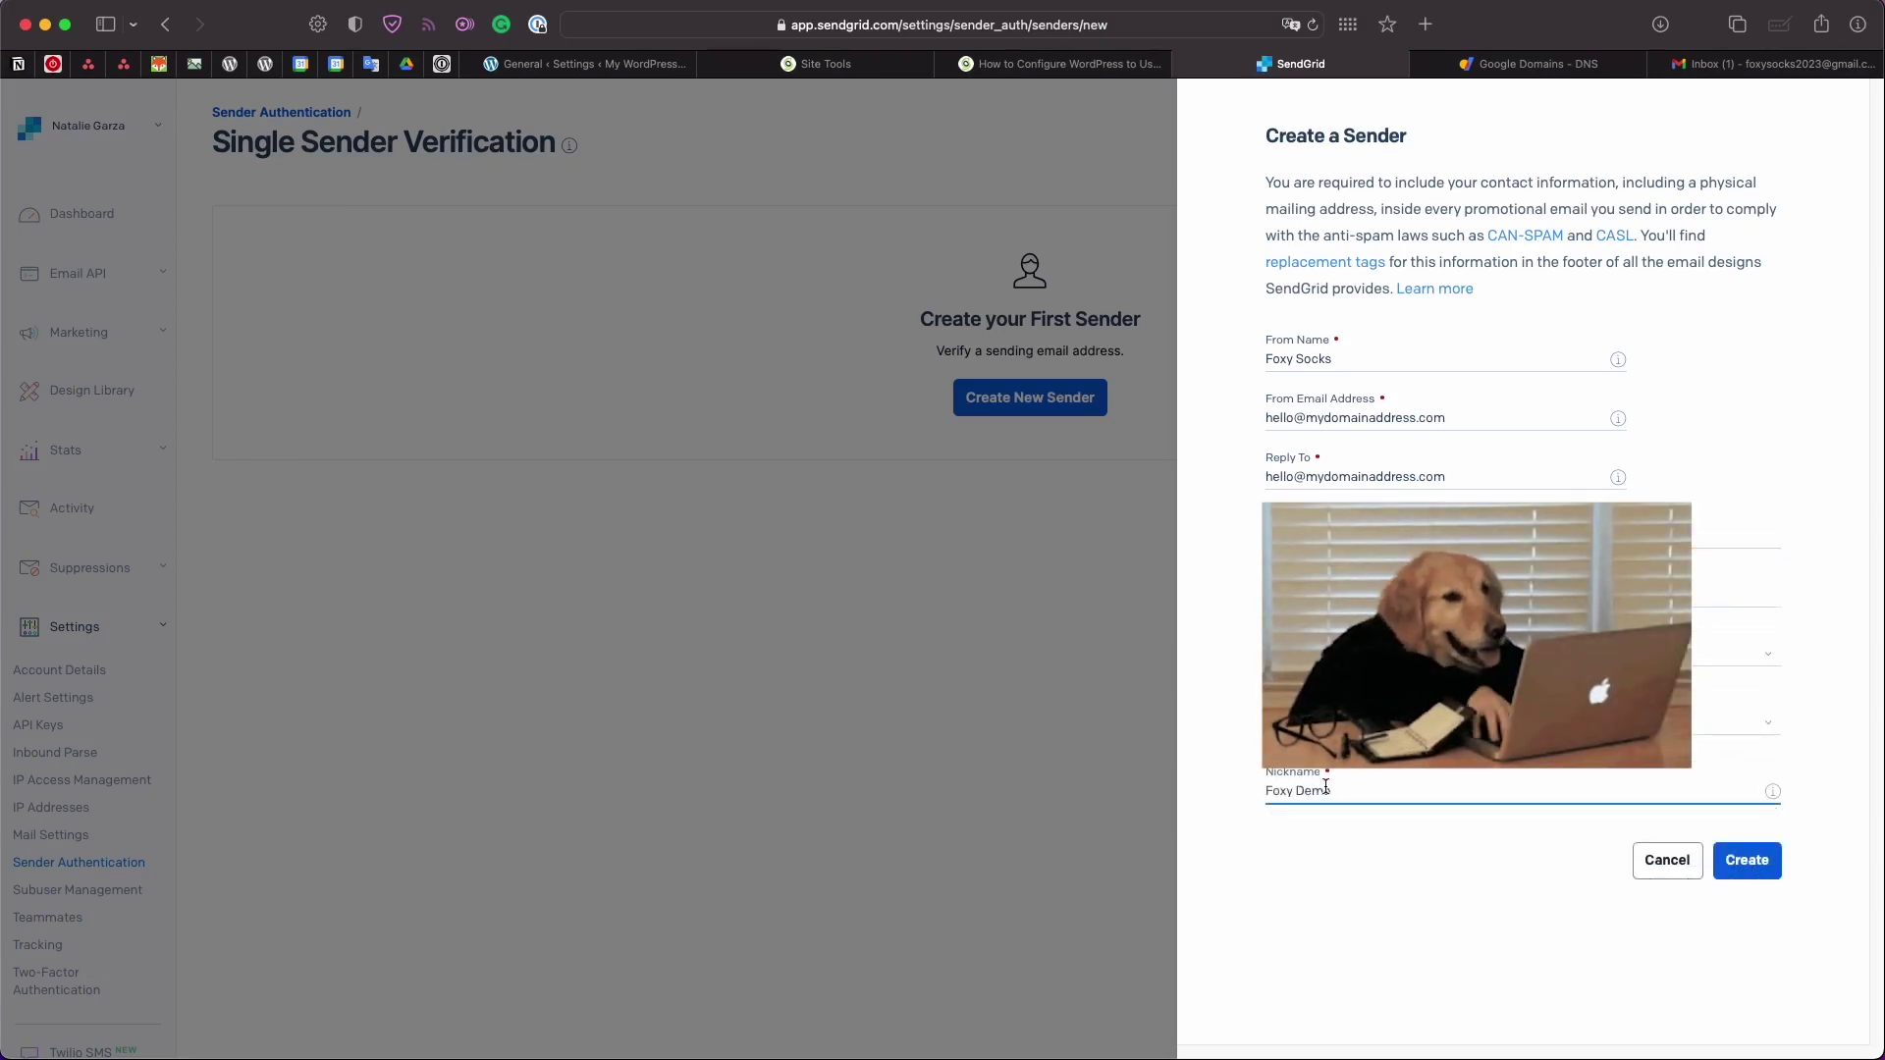
type("o")
mouse_move(1772, 792)
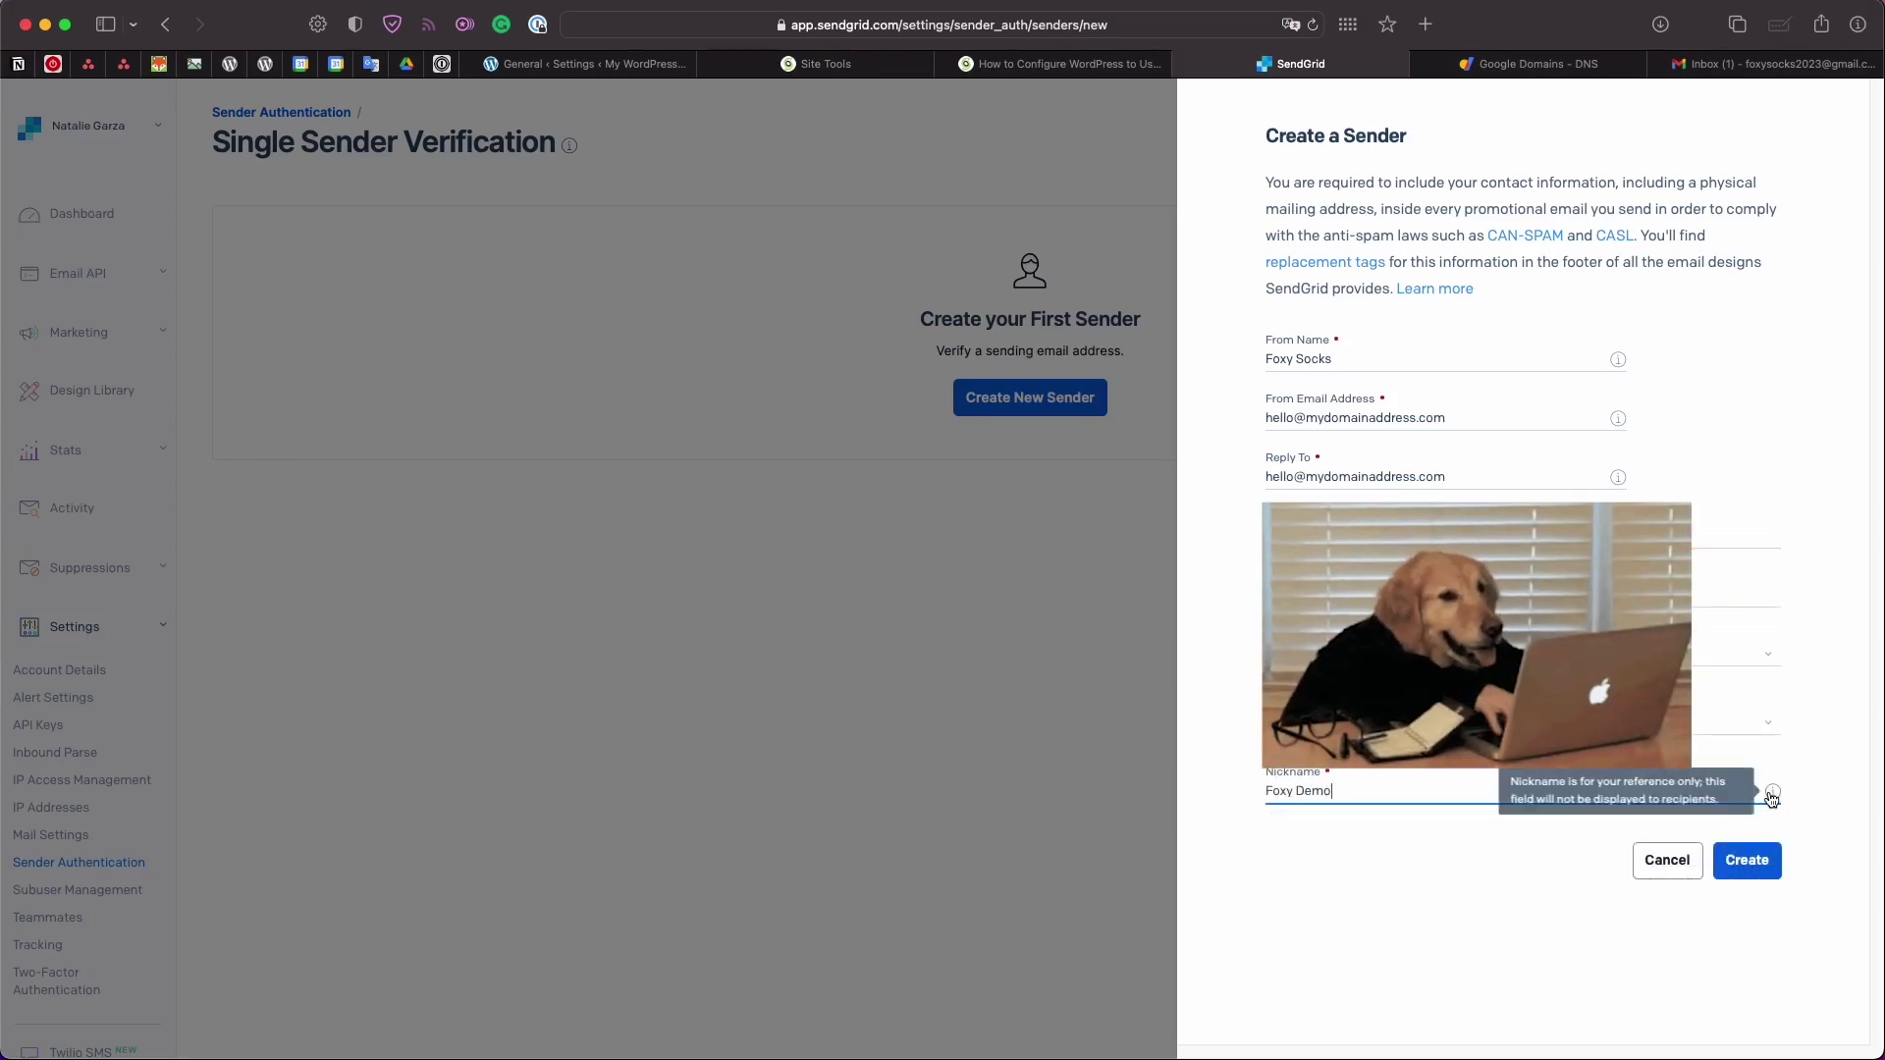
left_click(1772, 797)
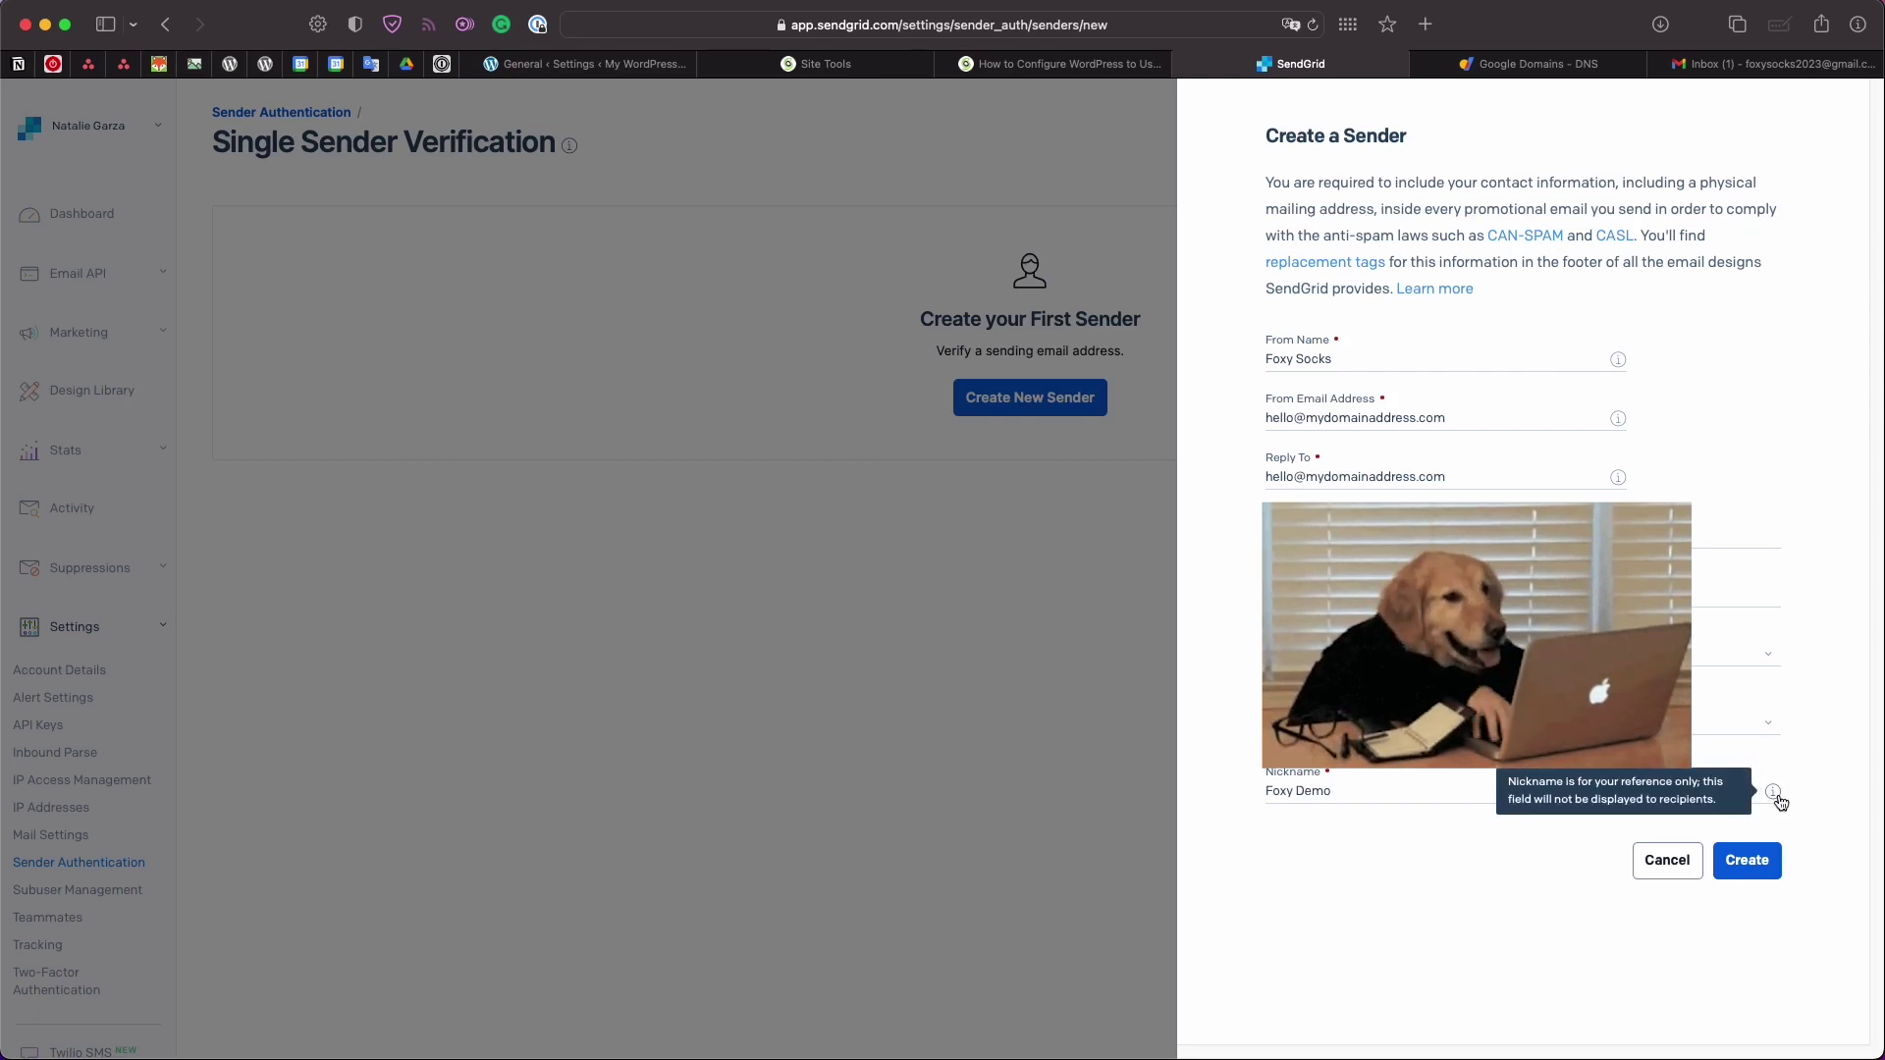
left_click(1775, 879)
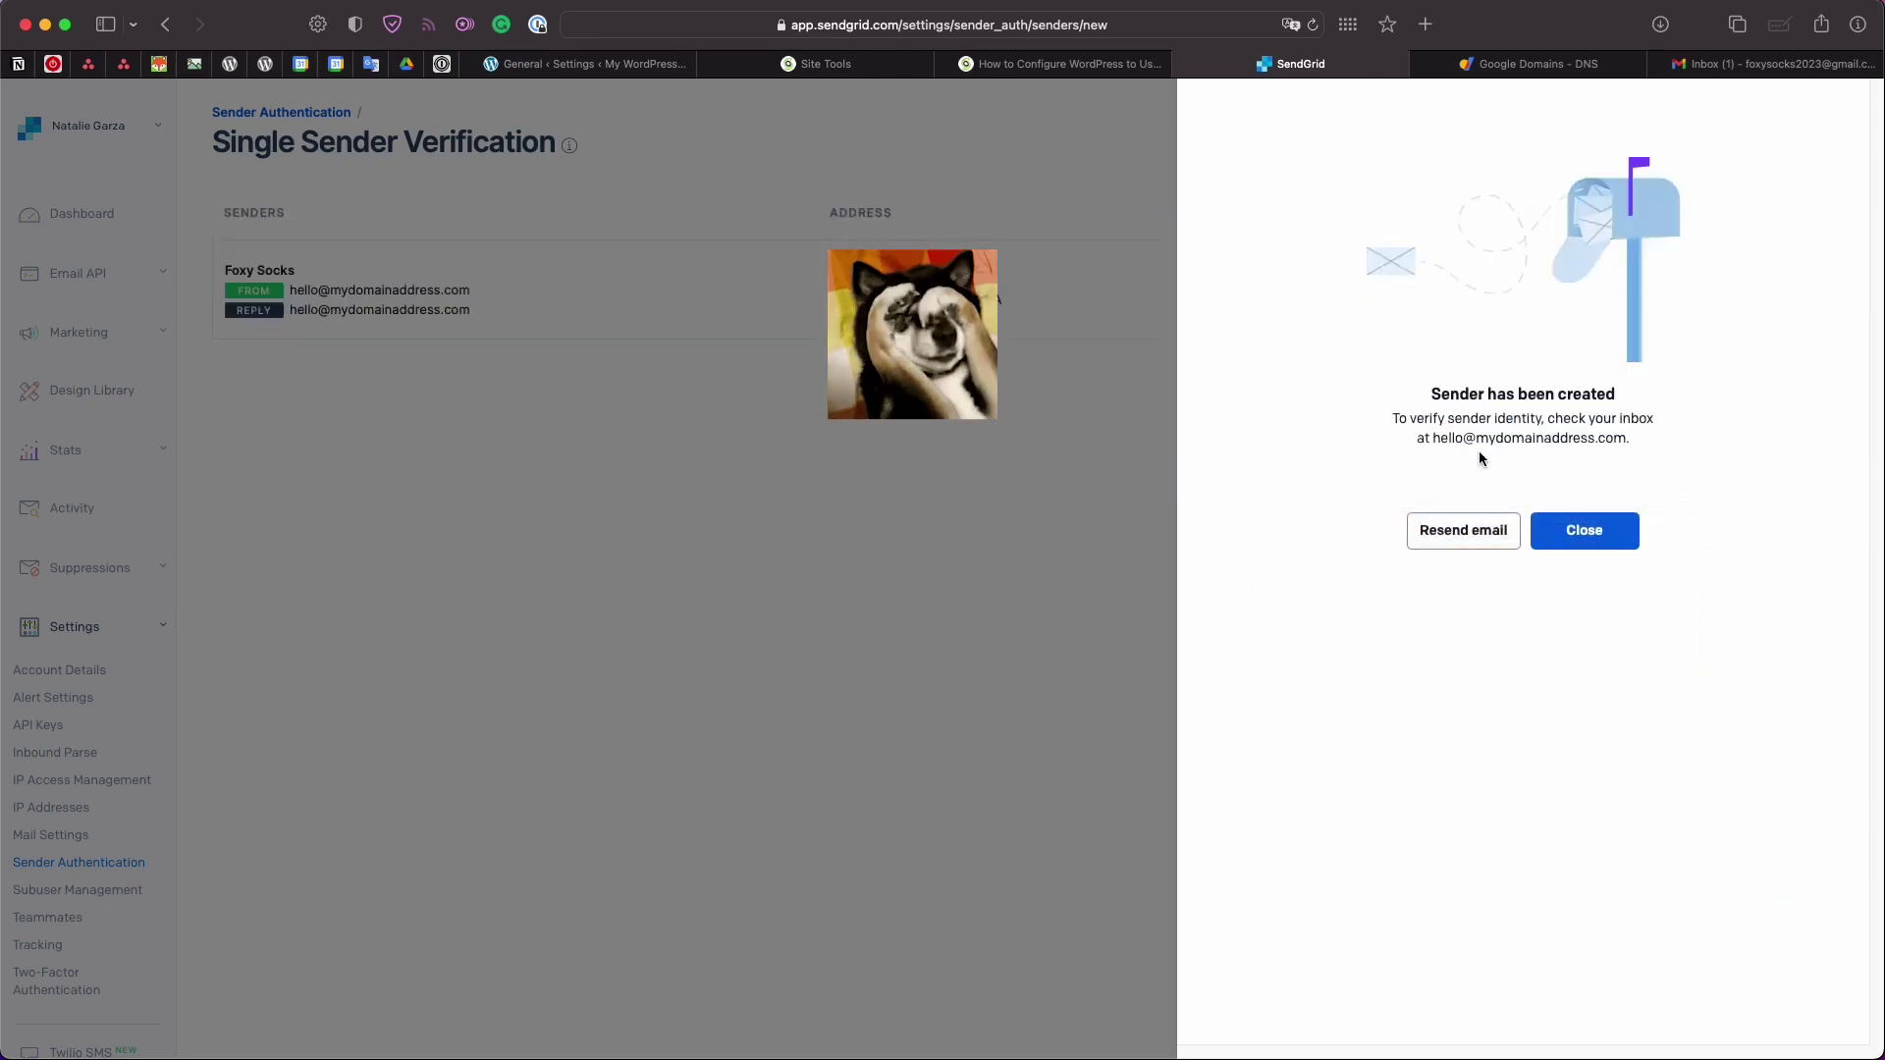
left_click_drag(1432, 438, 1628, 442)
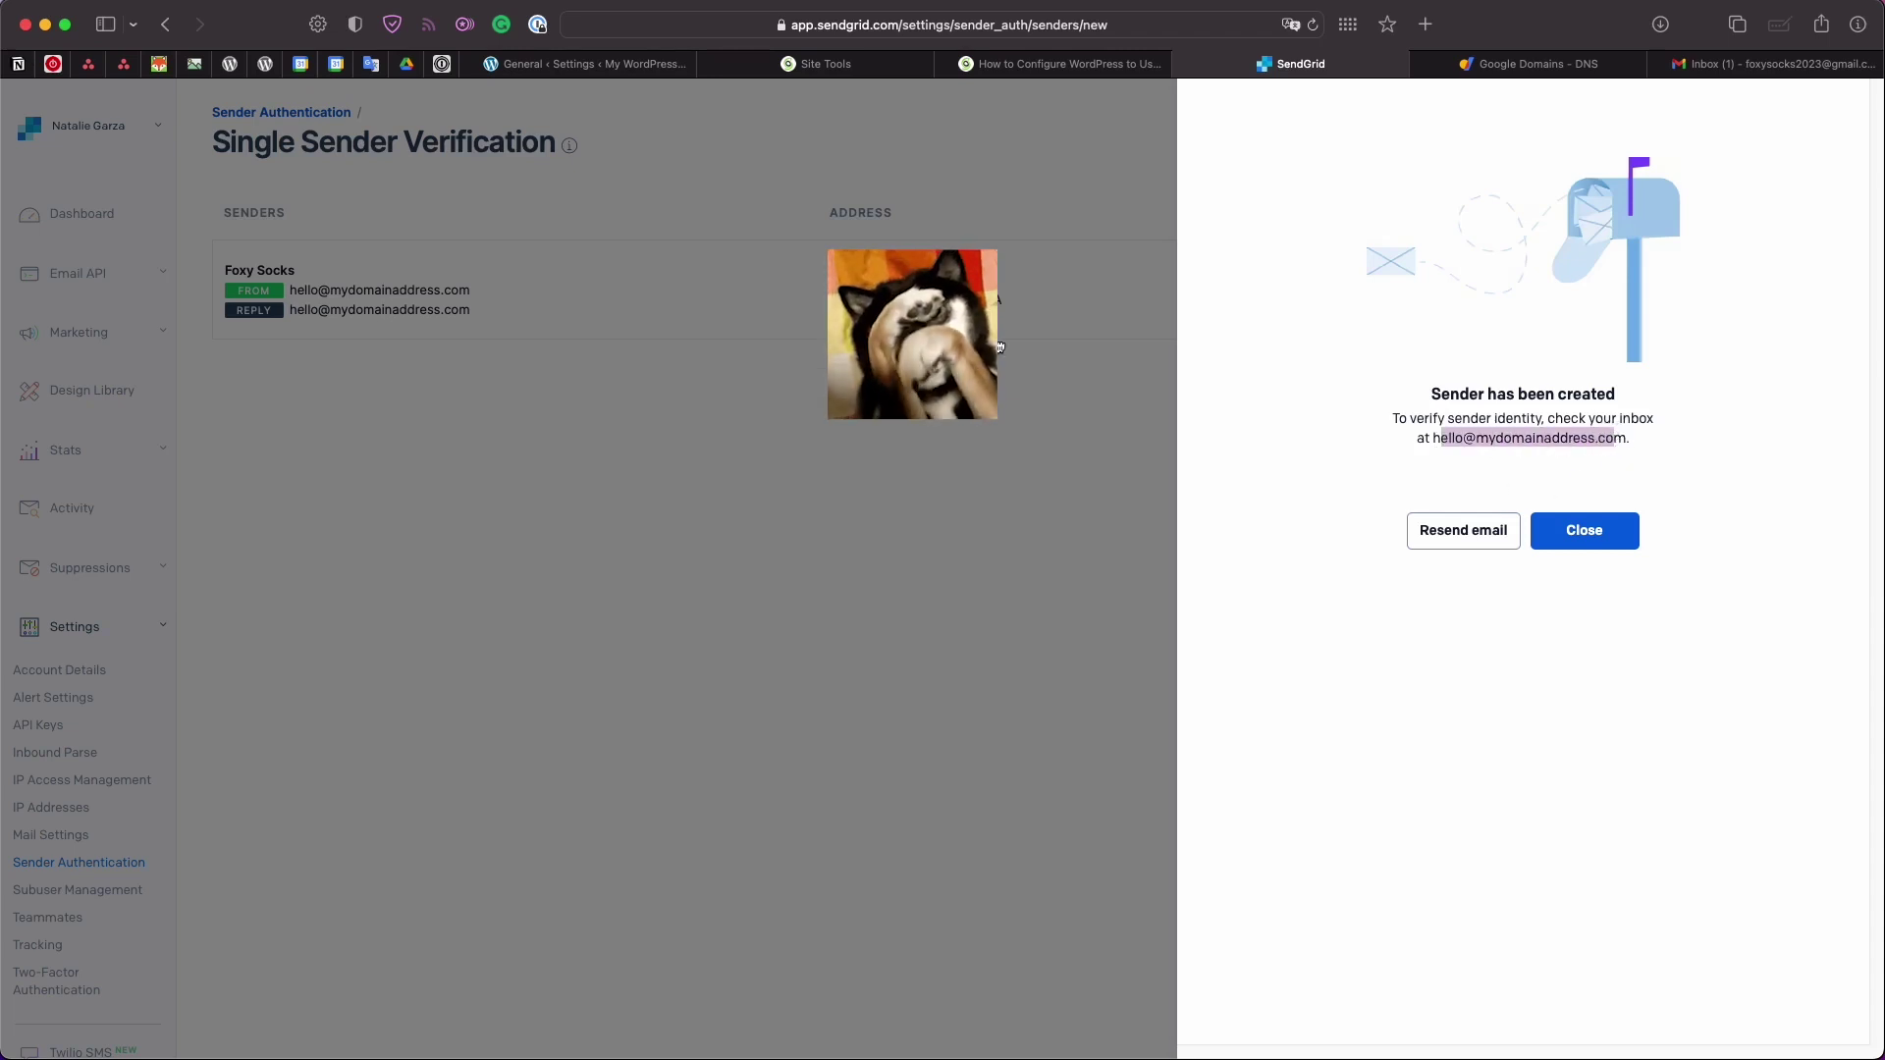
left_click(874, 68)
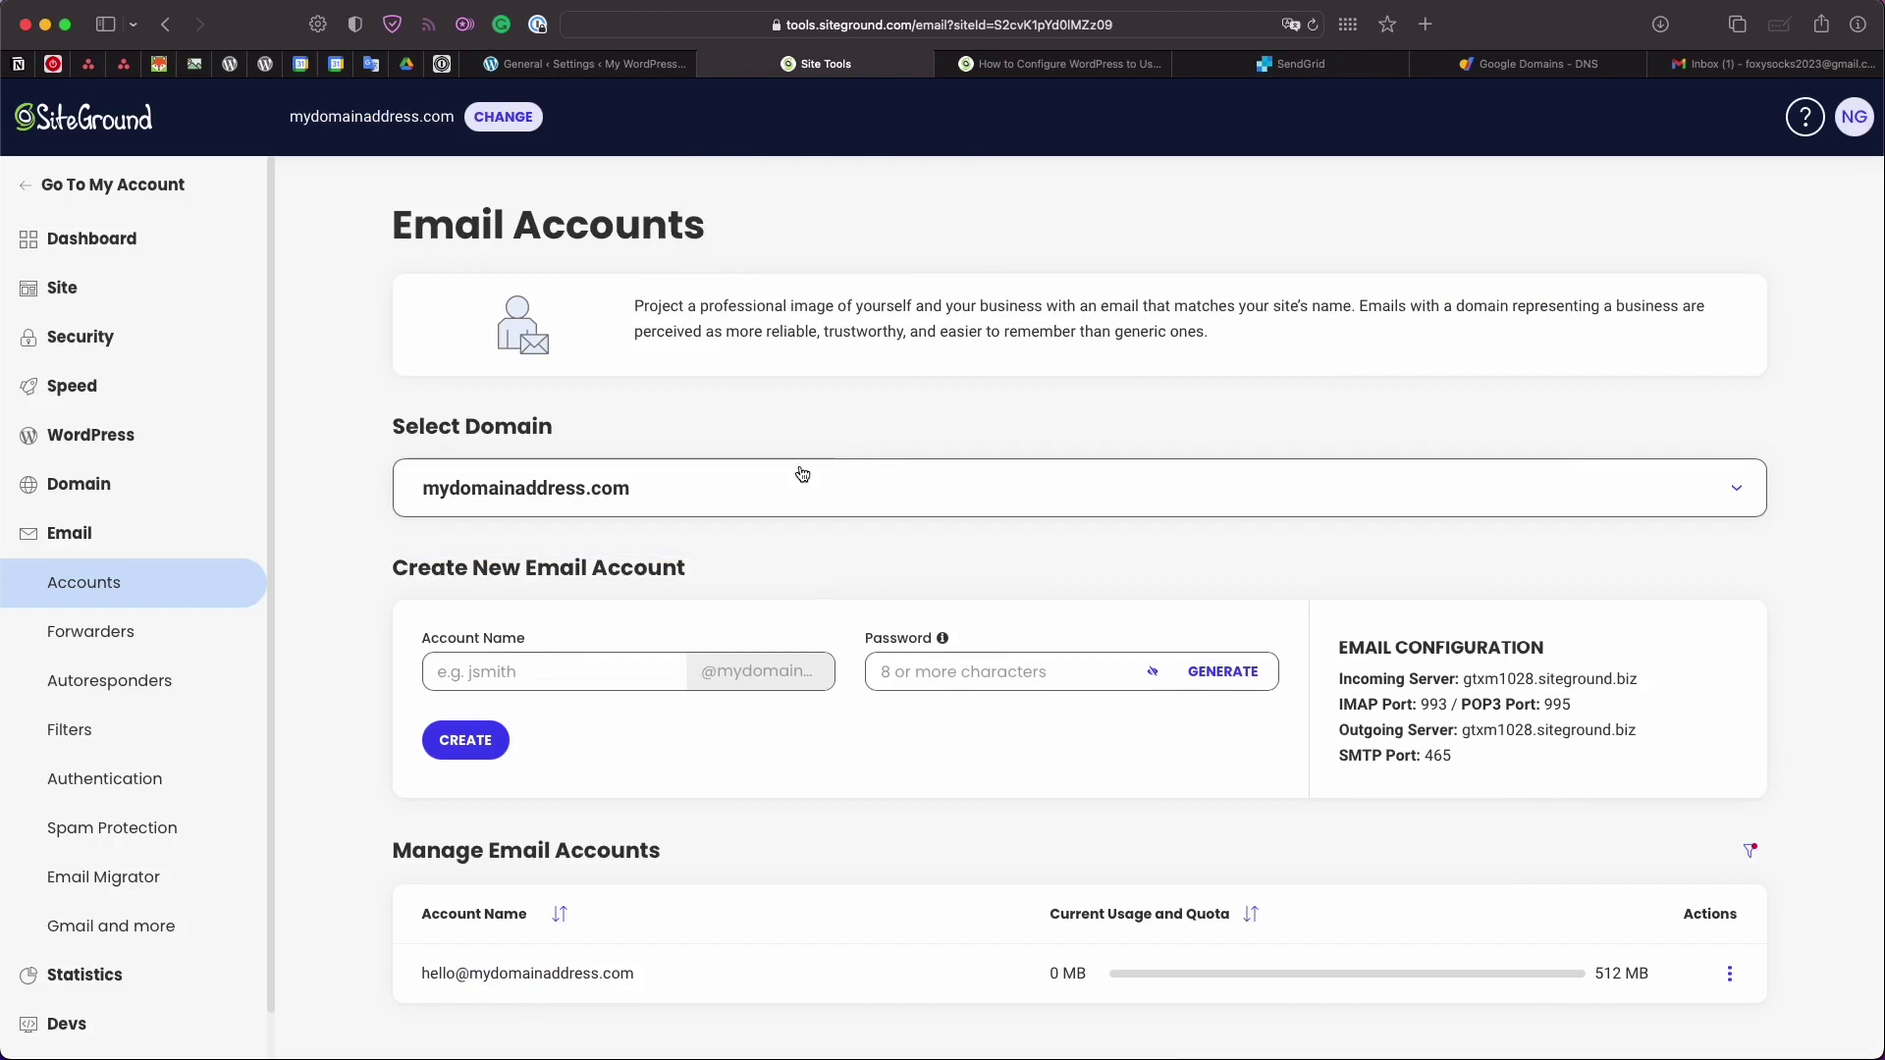
left_click(1730, 974)
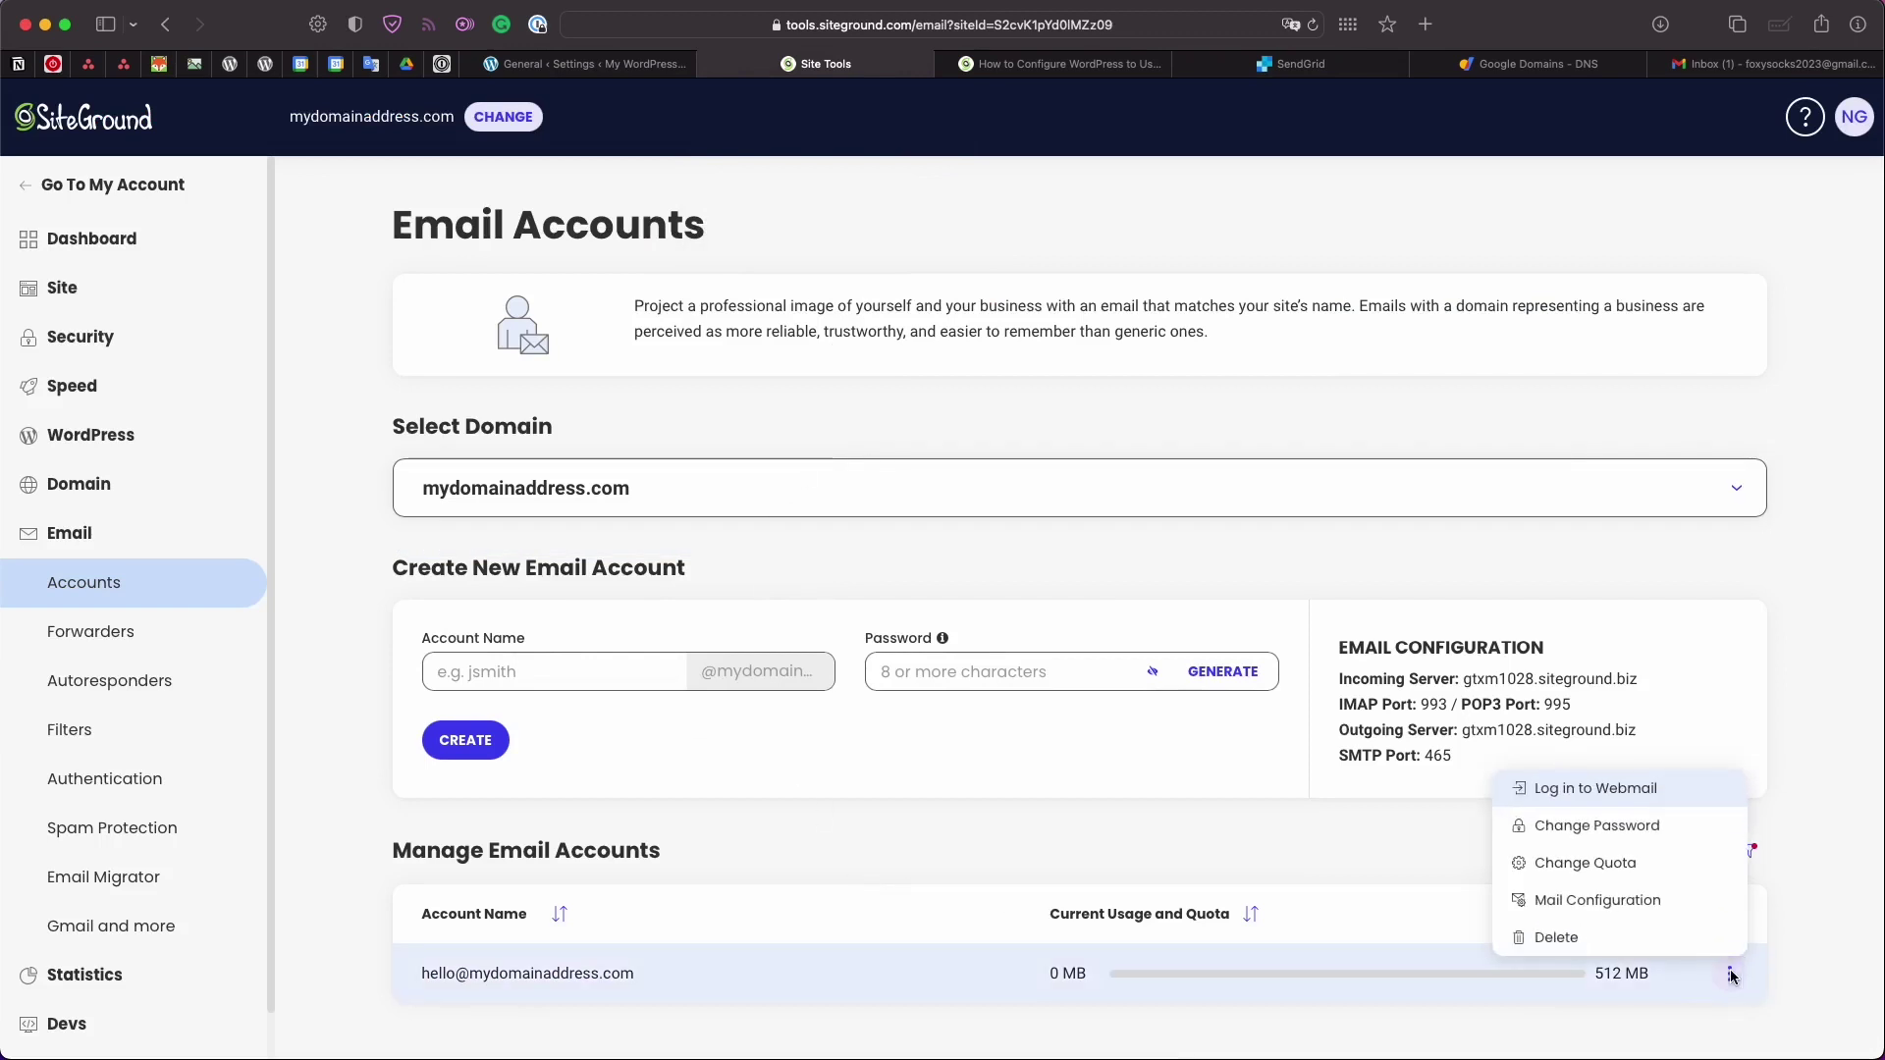
left_click(1594, 788)
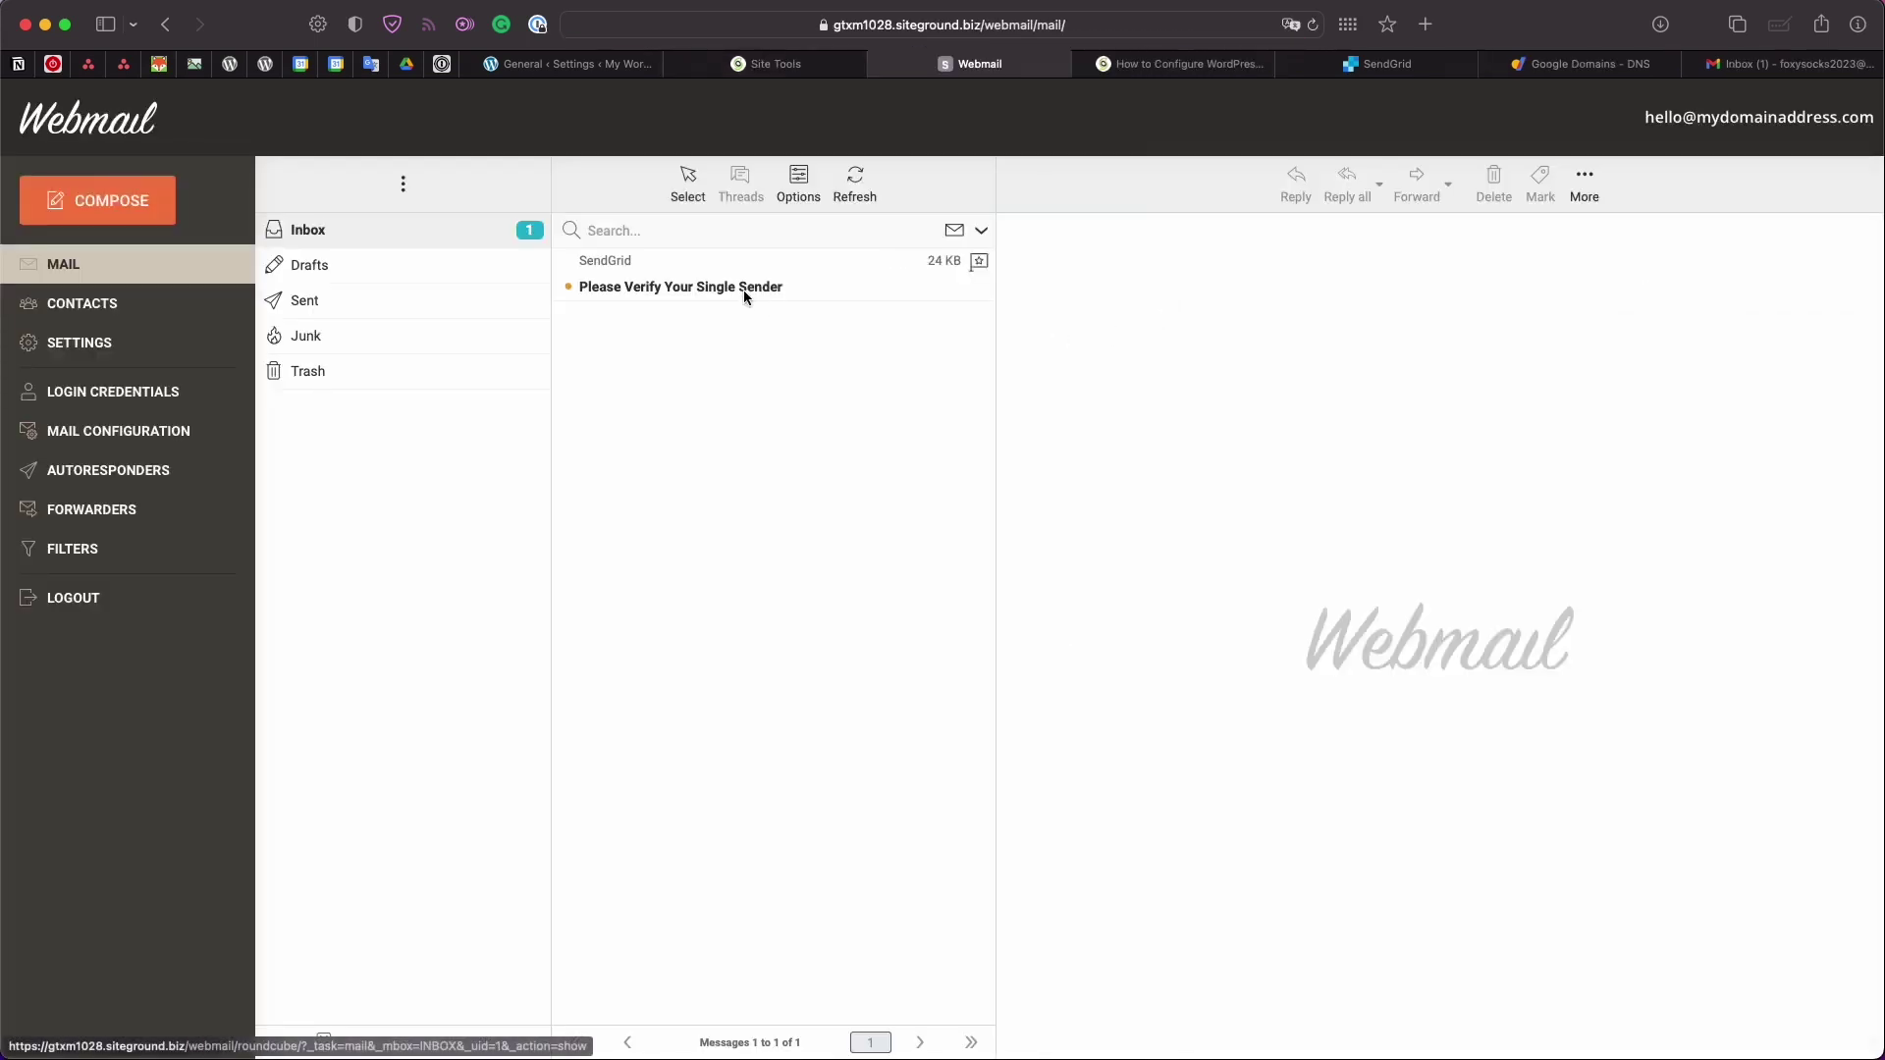
Step: Verify the single sender from SendGrid's 'Please Verify' email, then return to the SendGrid sender setup
left_click(729, 289)
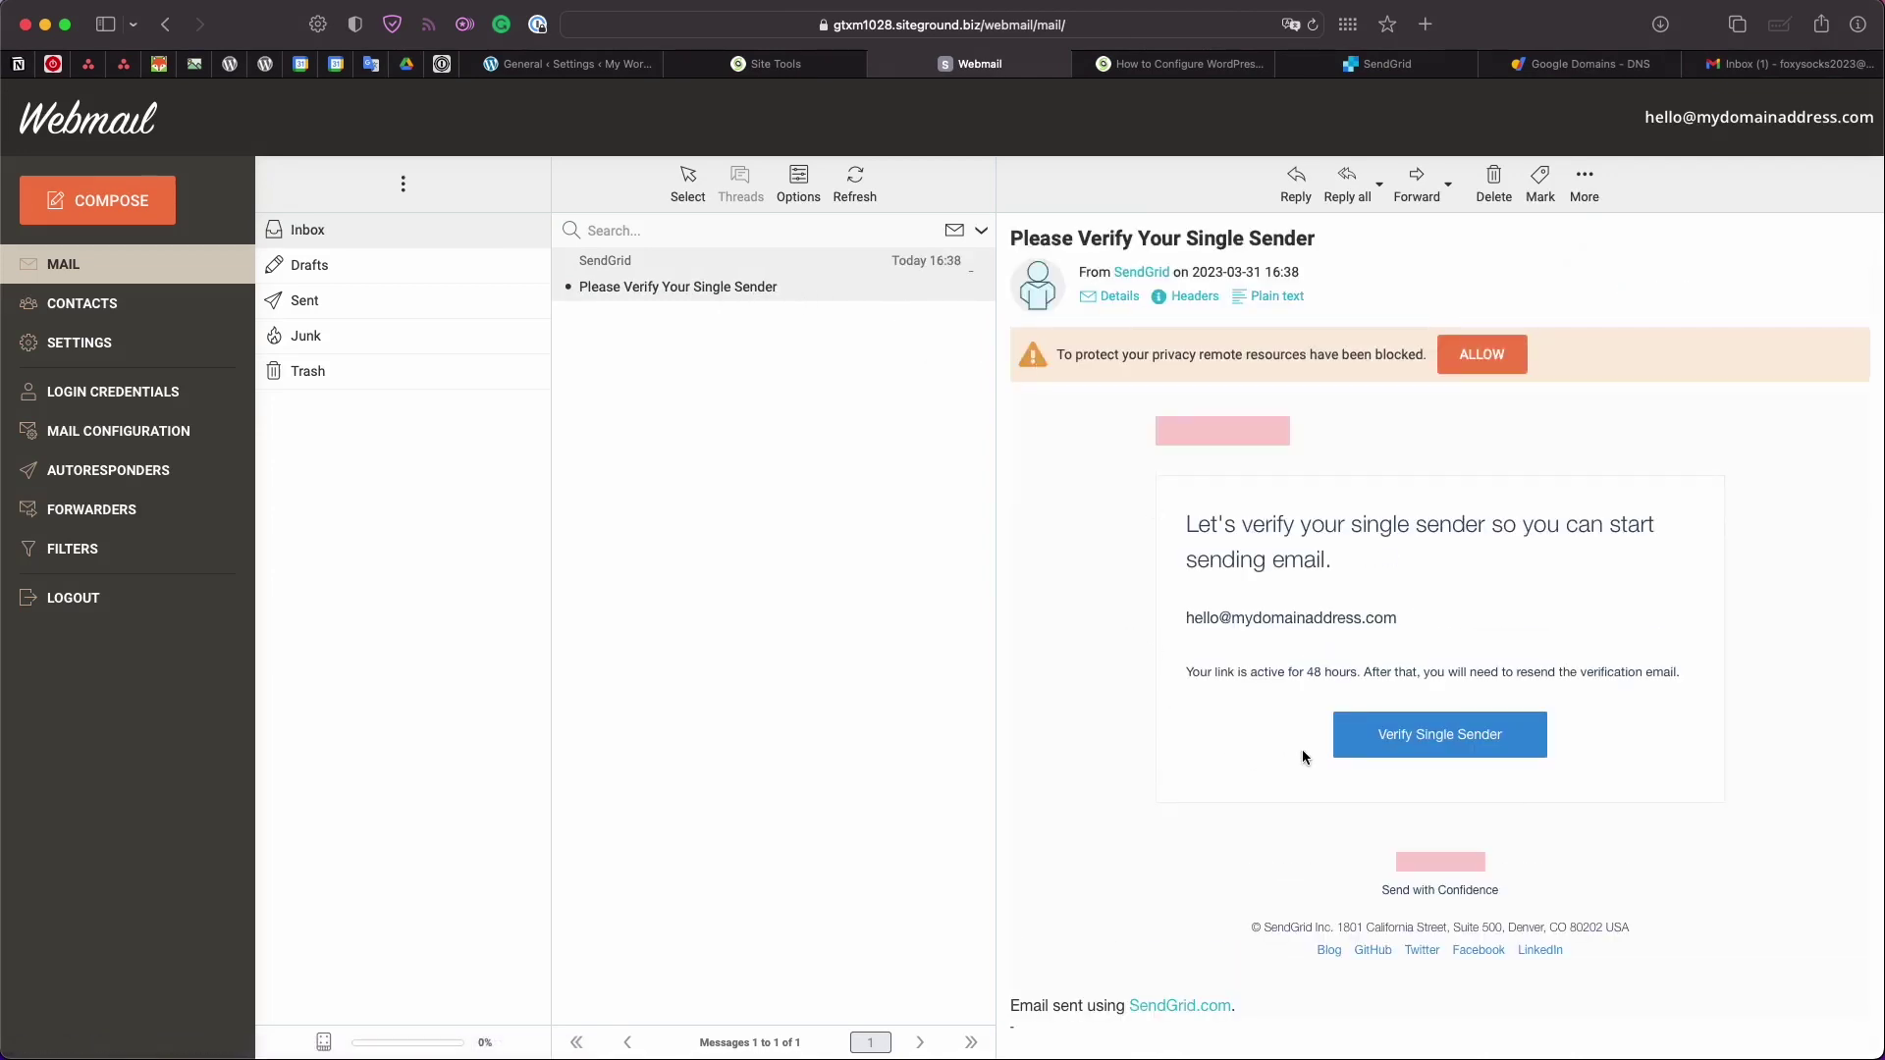
left_click(1384, 733)
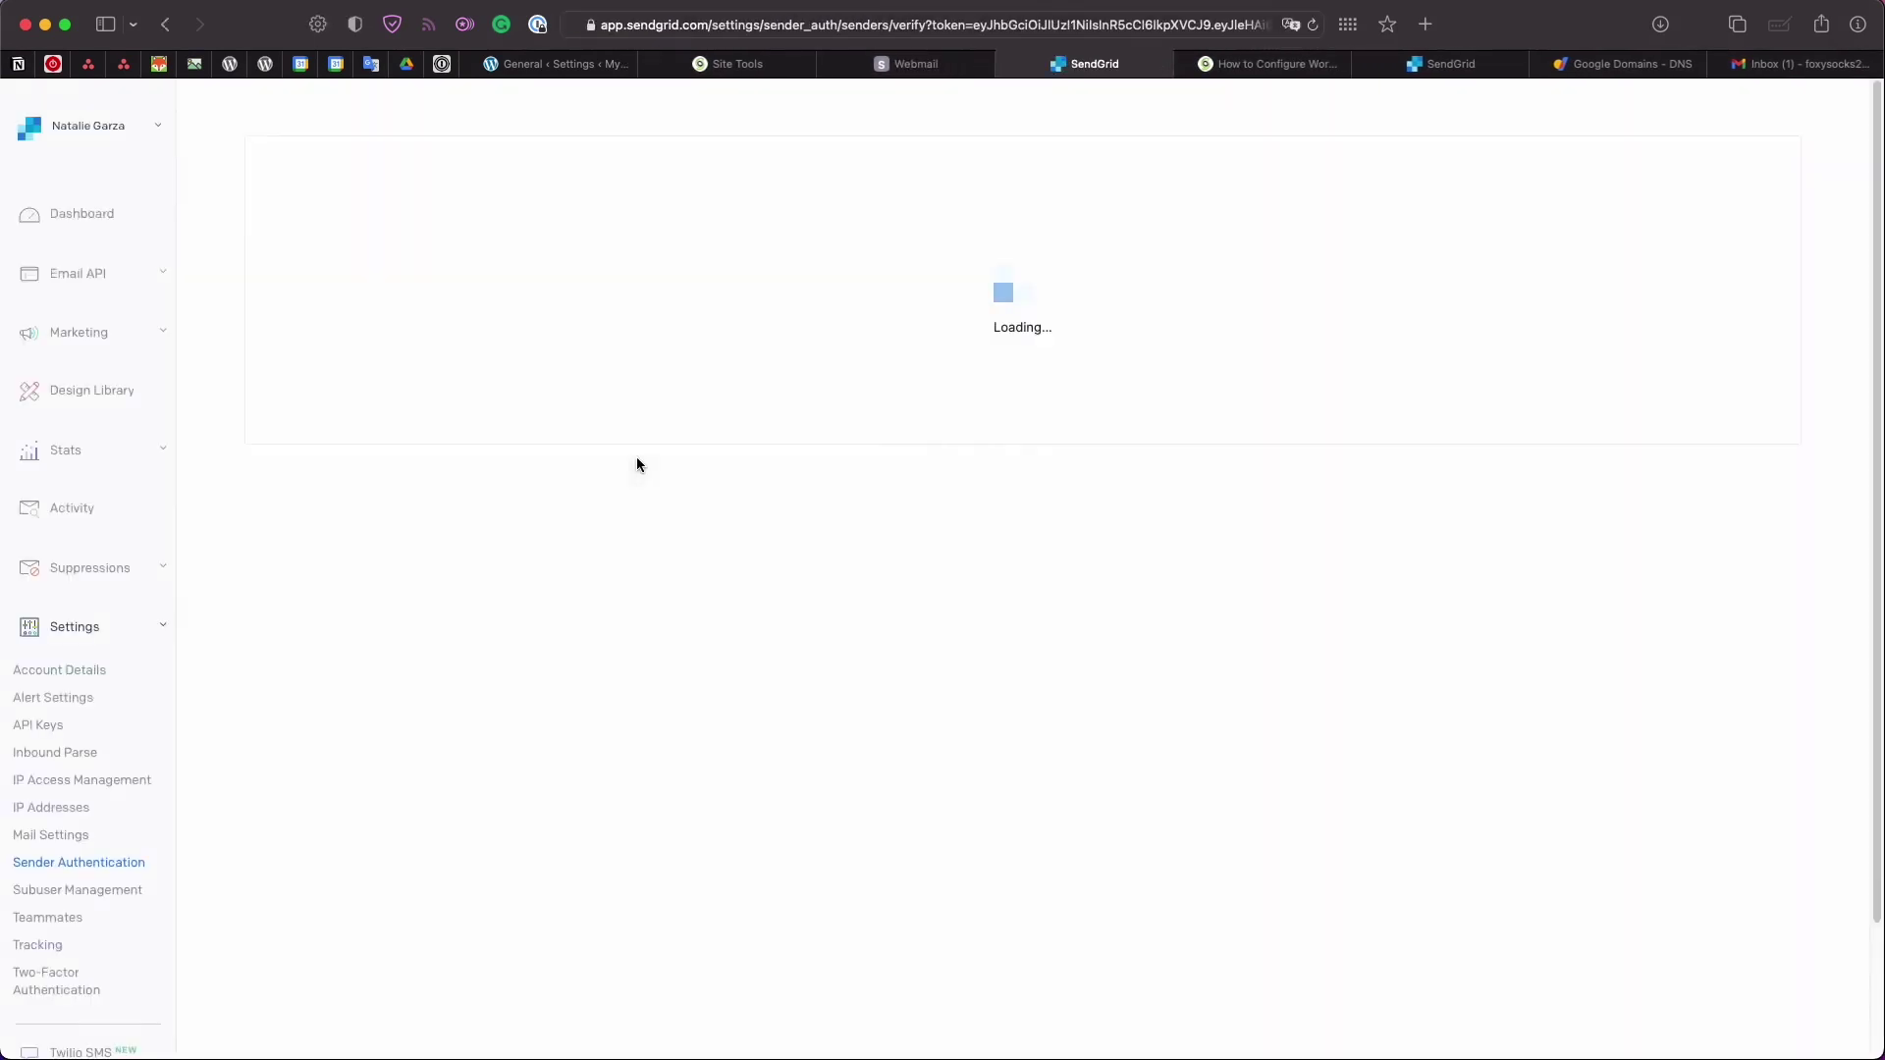
left_click(1007, 66)
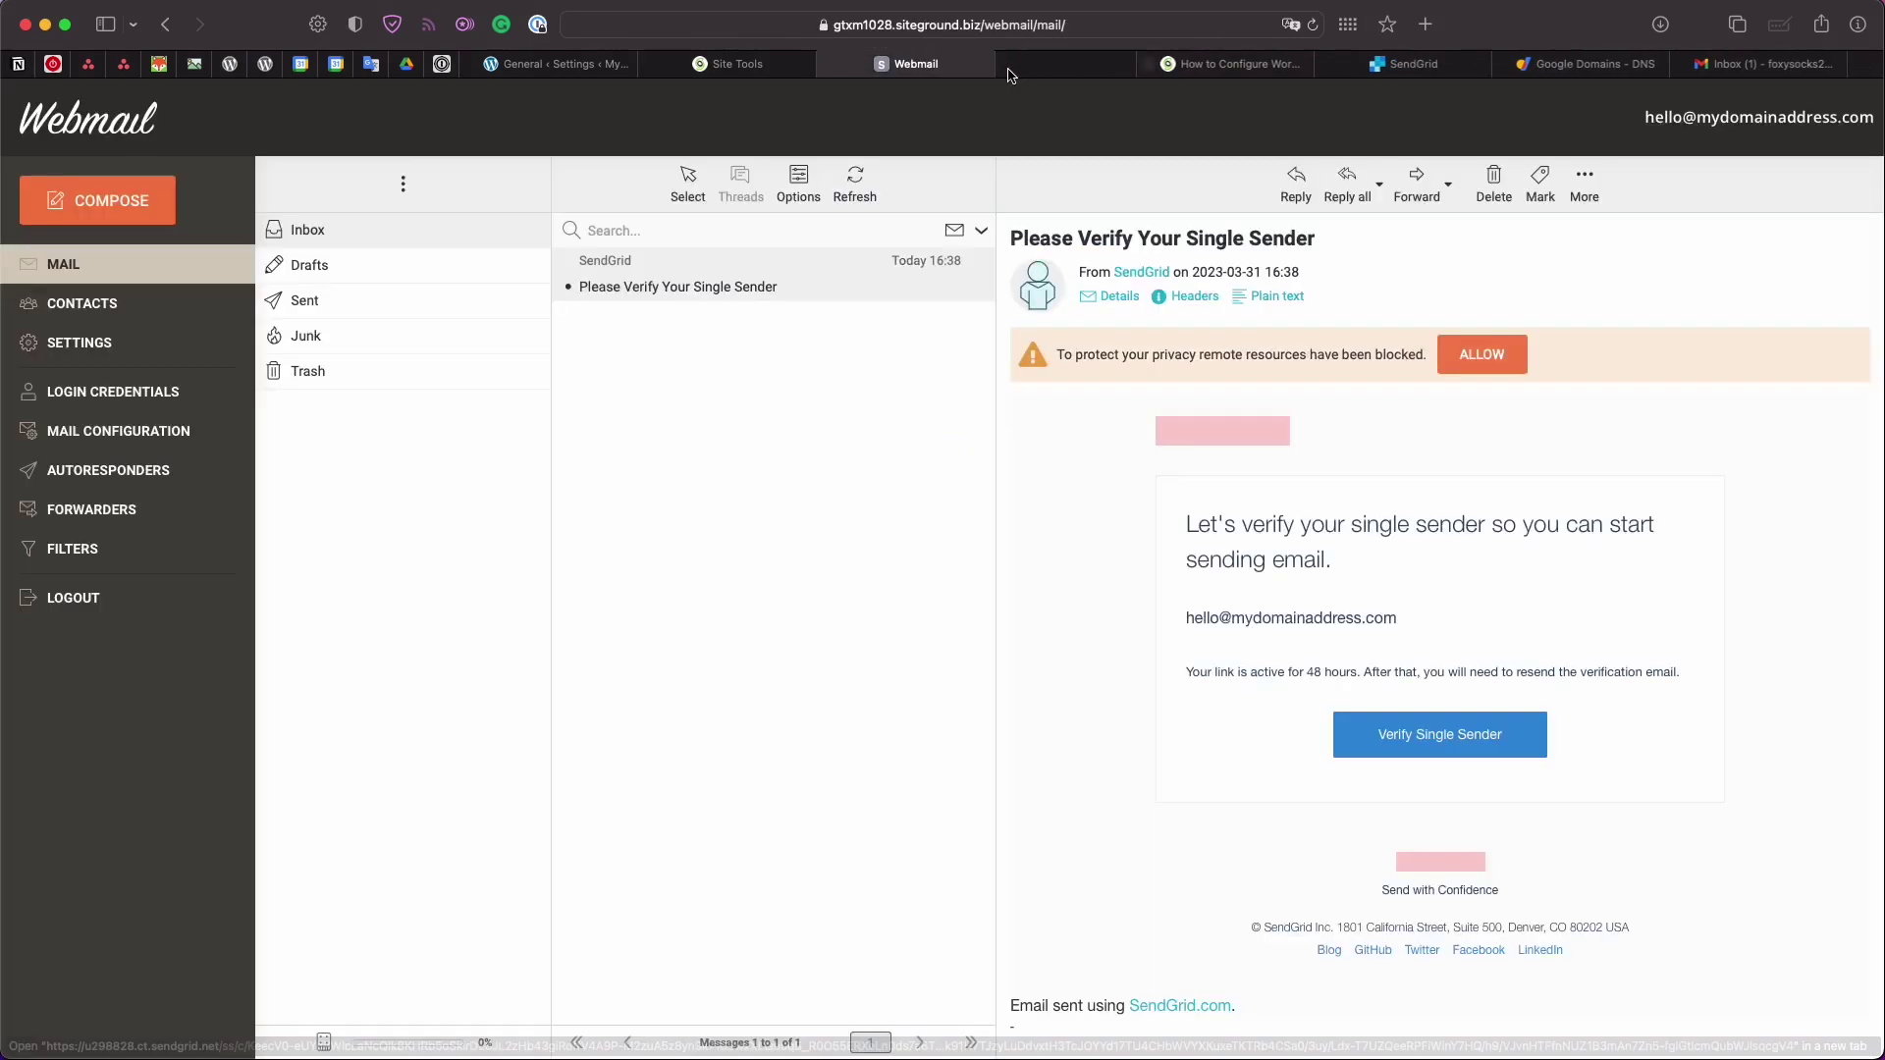
left_click(759, 63)
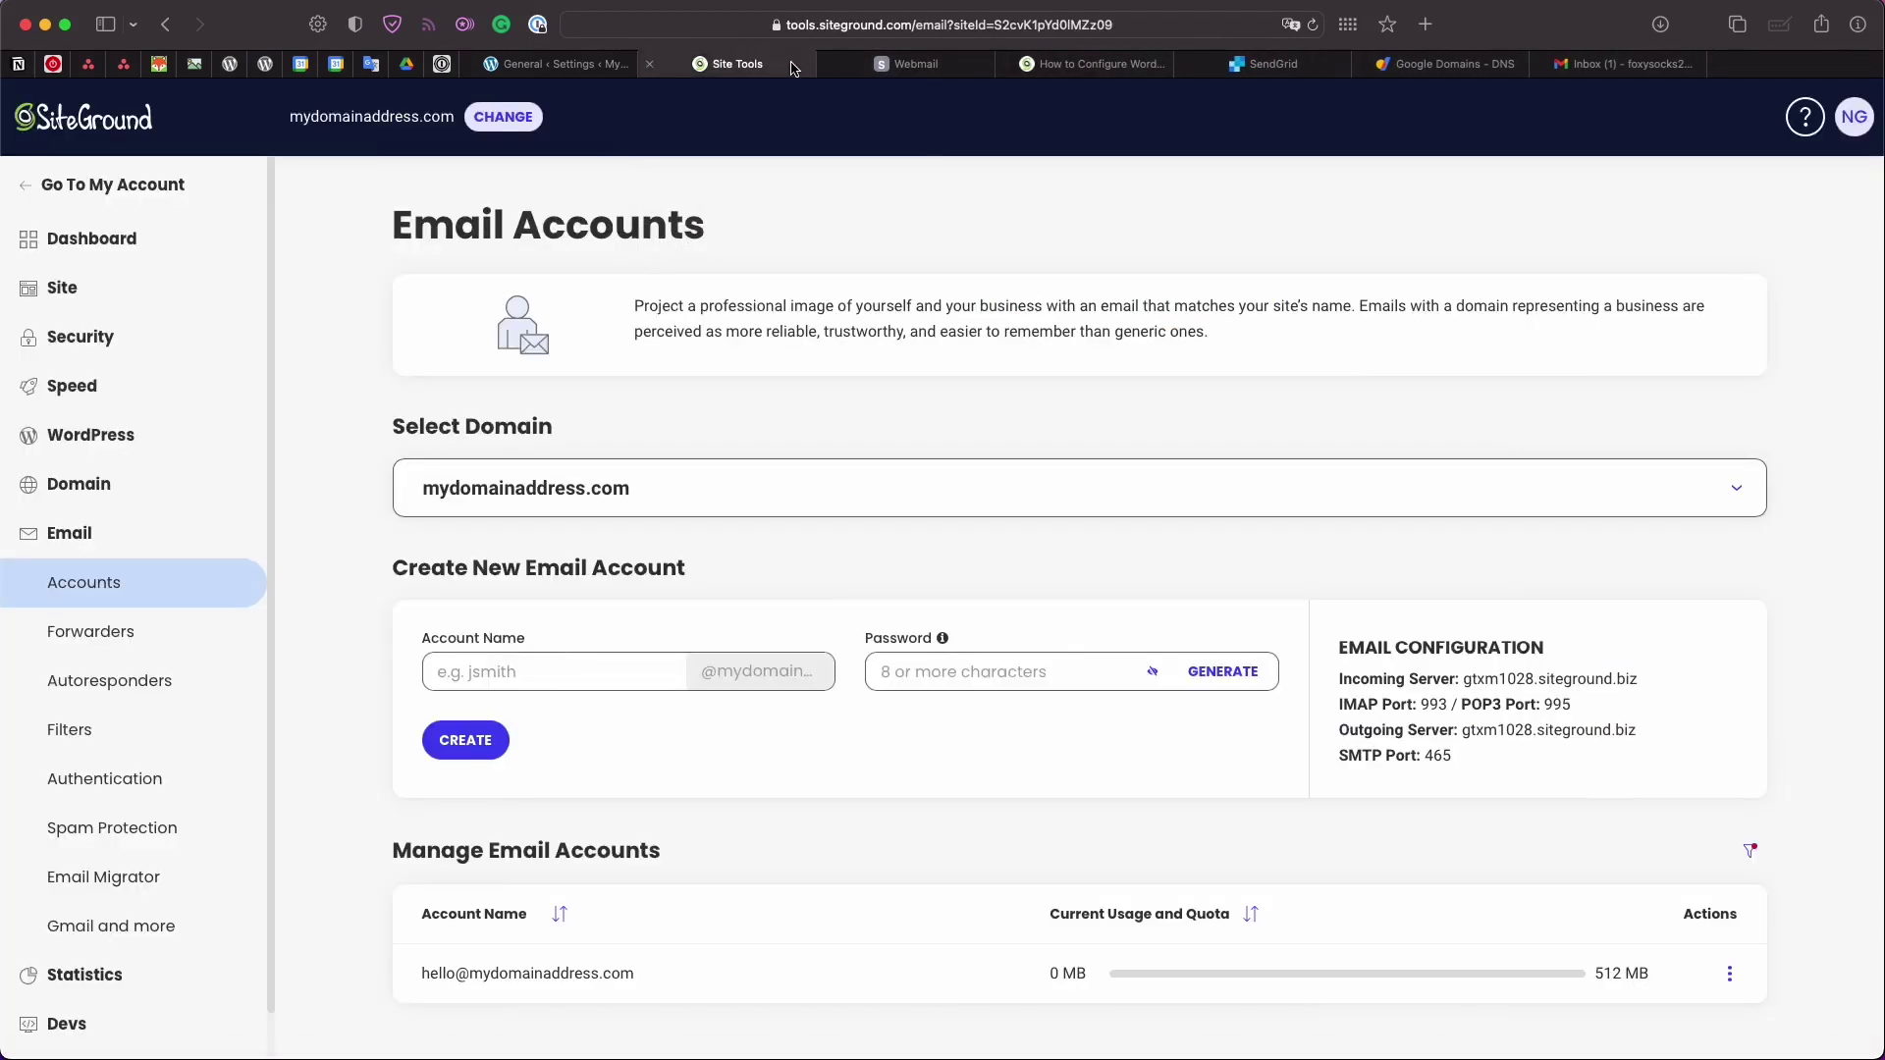
left_click(1410, 65)
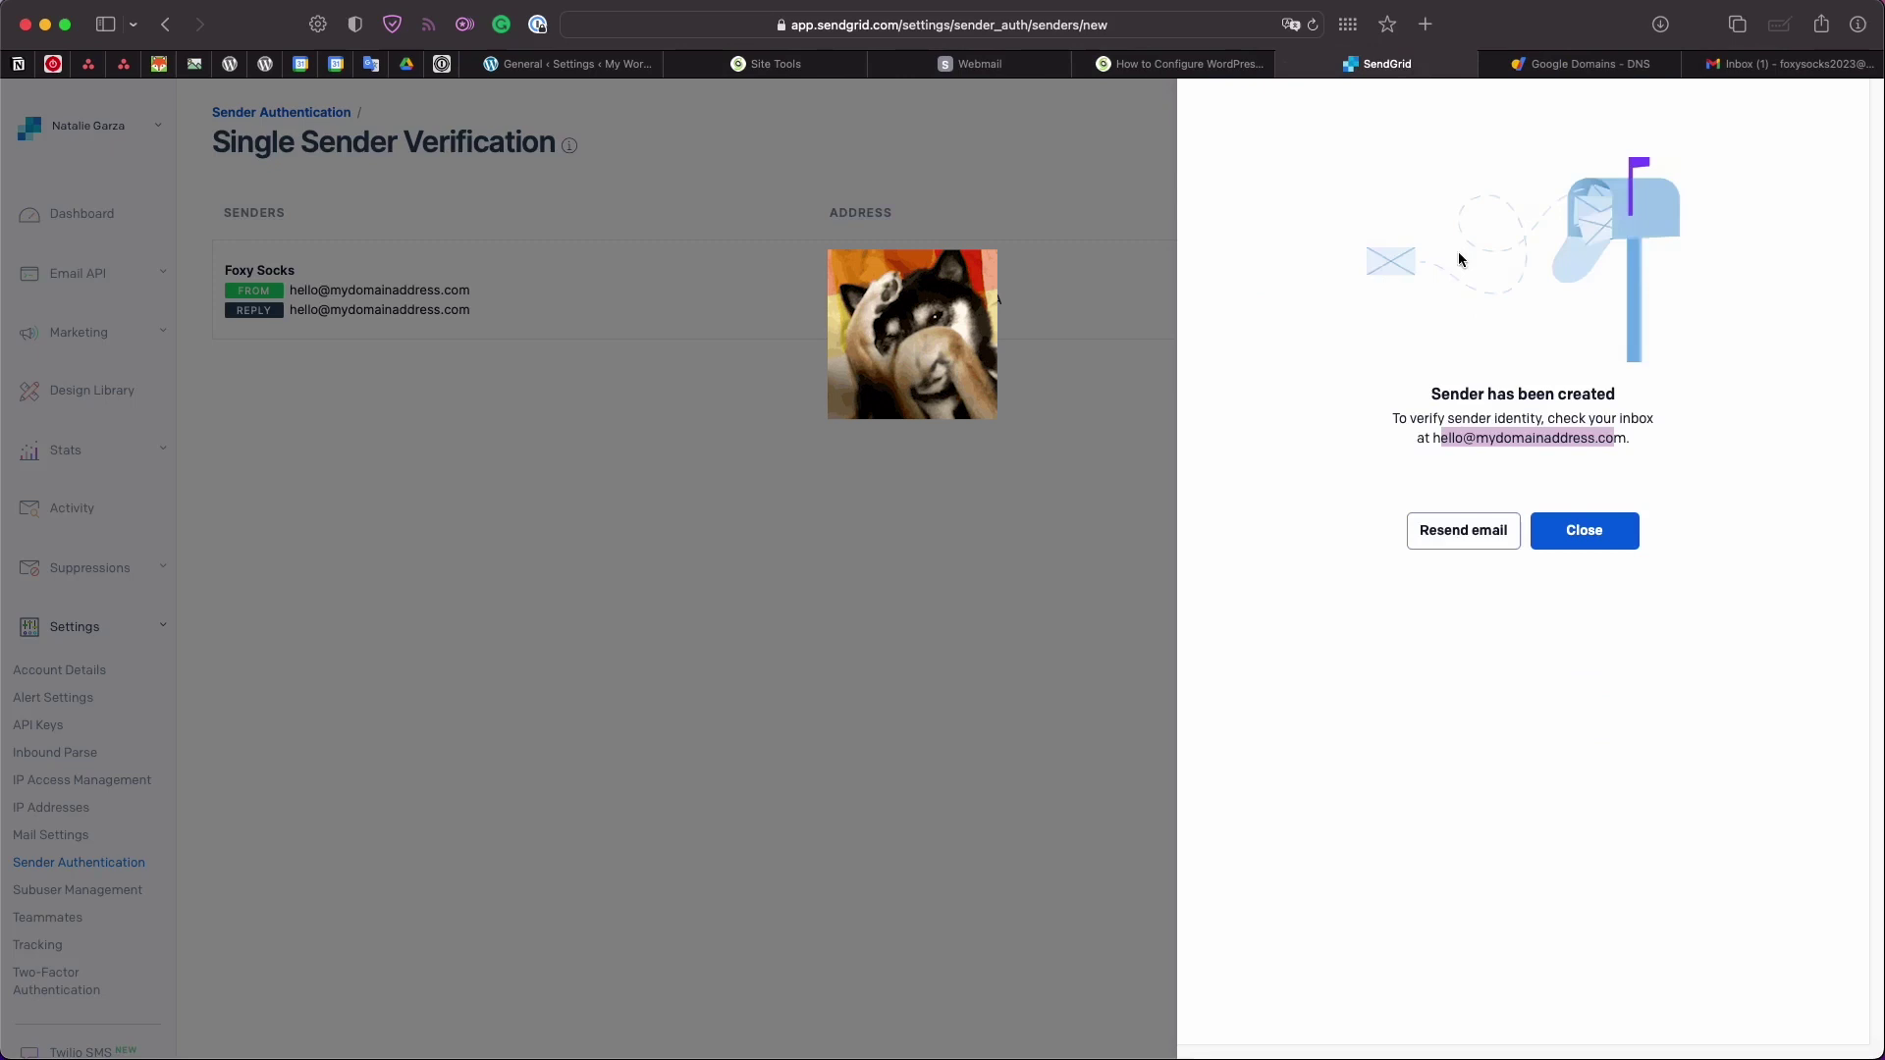
Step: Dismiss the created notice, reload to see Foxy Socks verified, and go to the Dashboard
left_click(1600, 530)
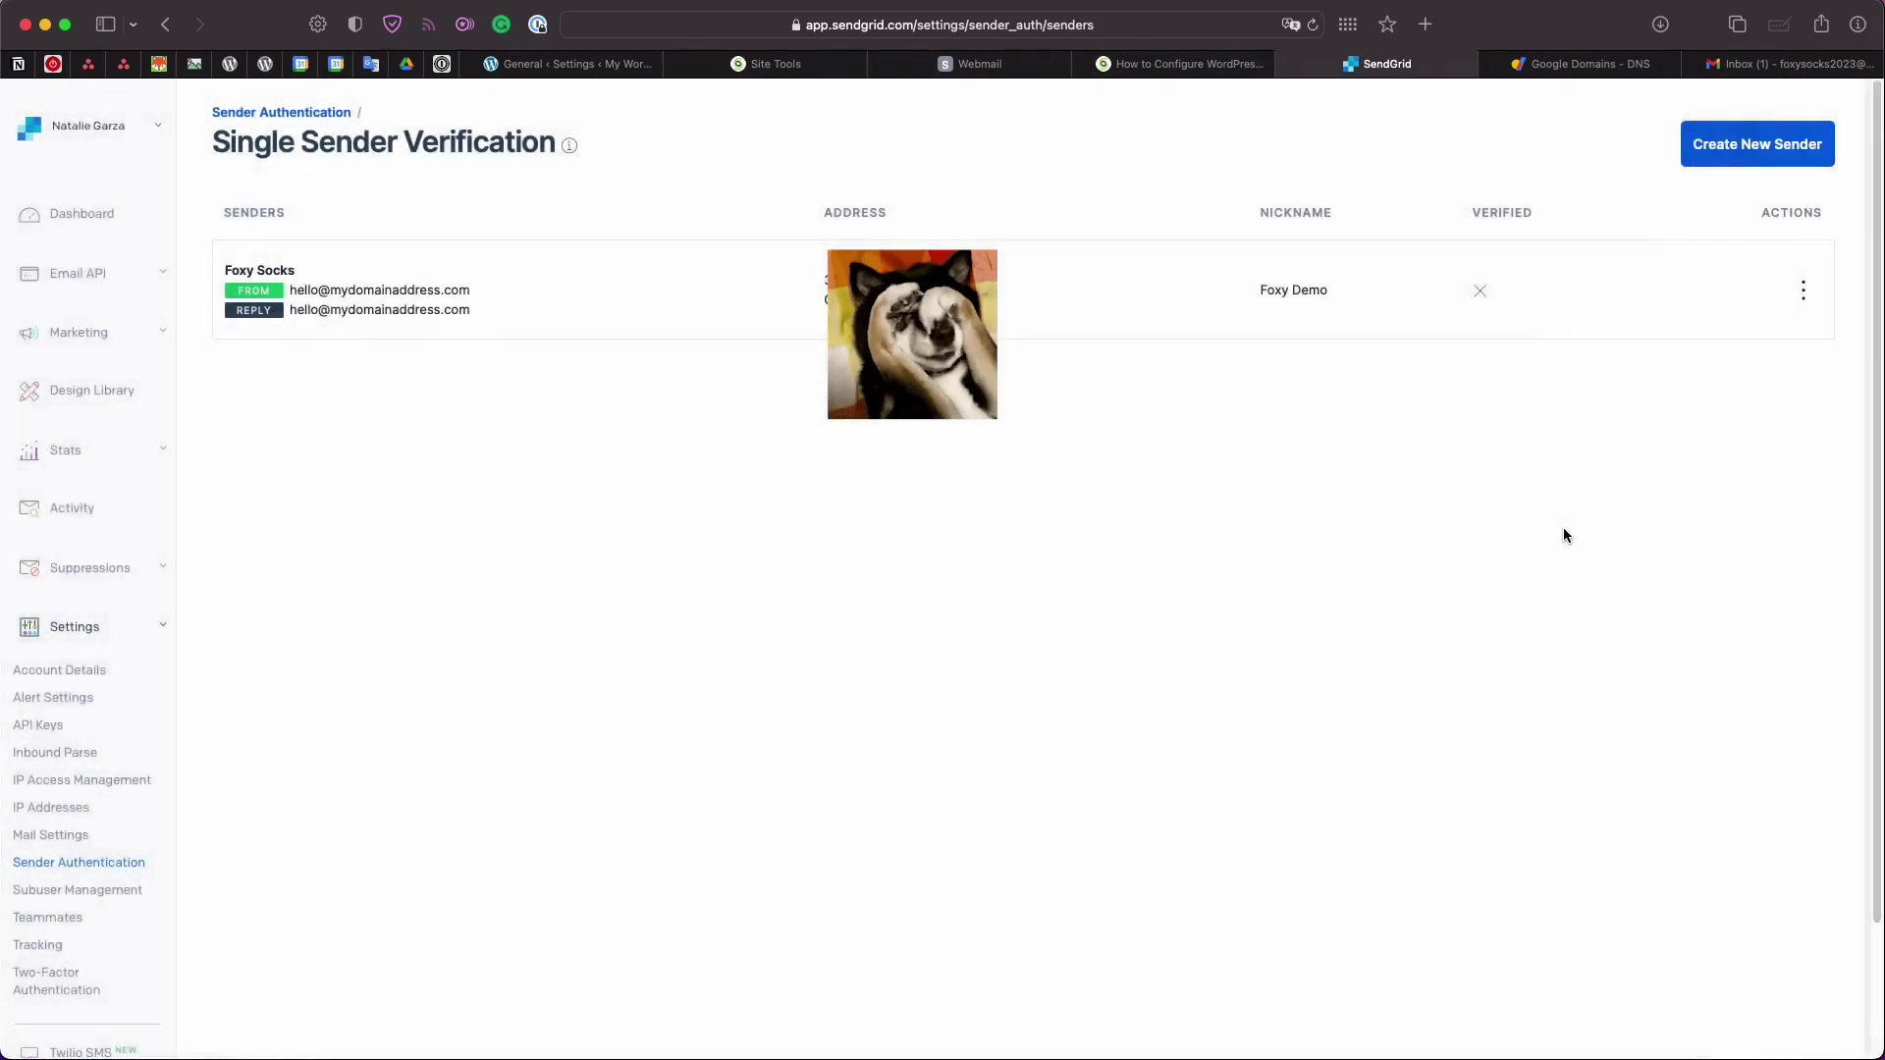
left_click(1312, 26)
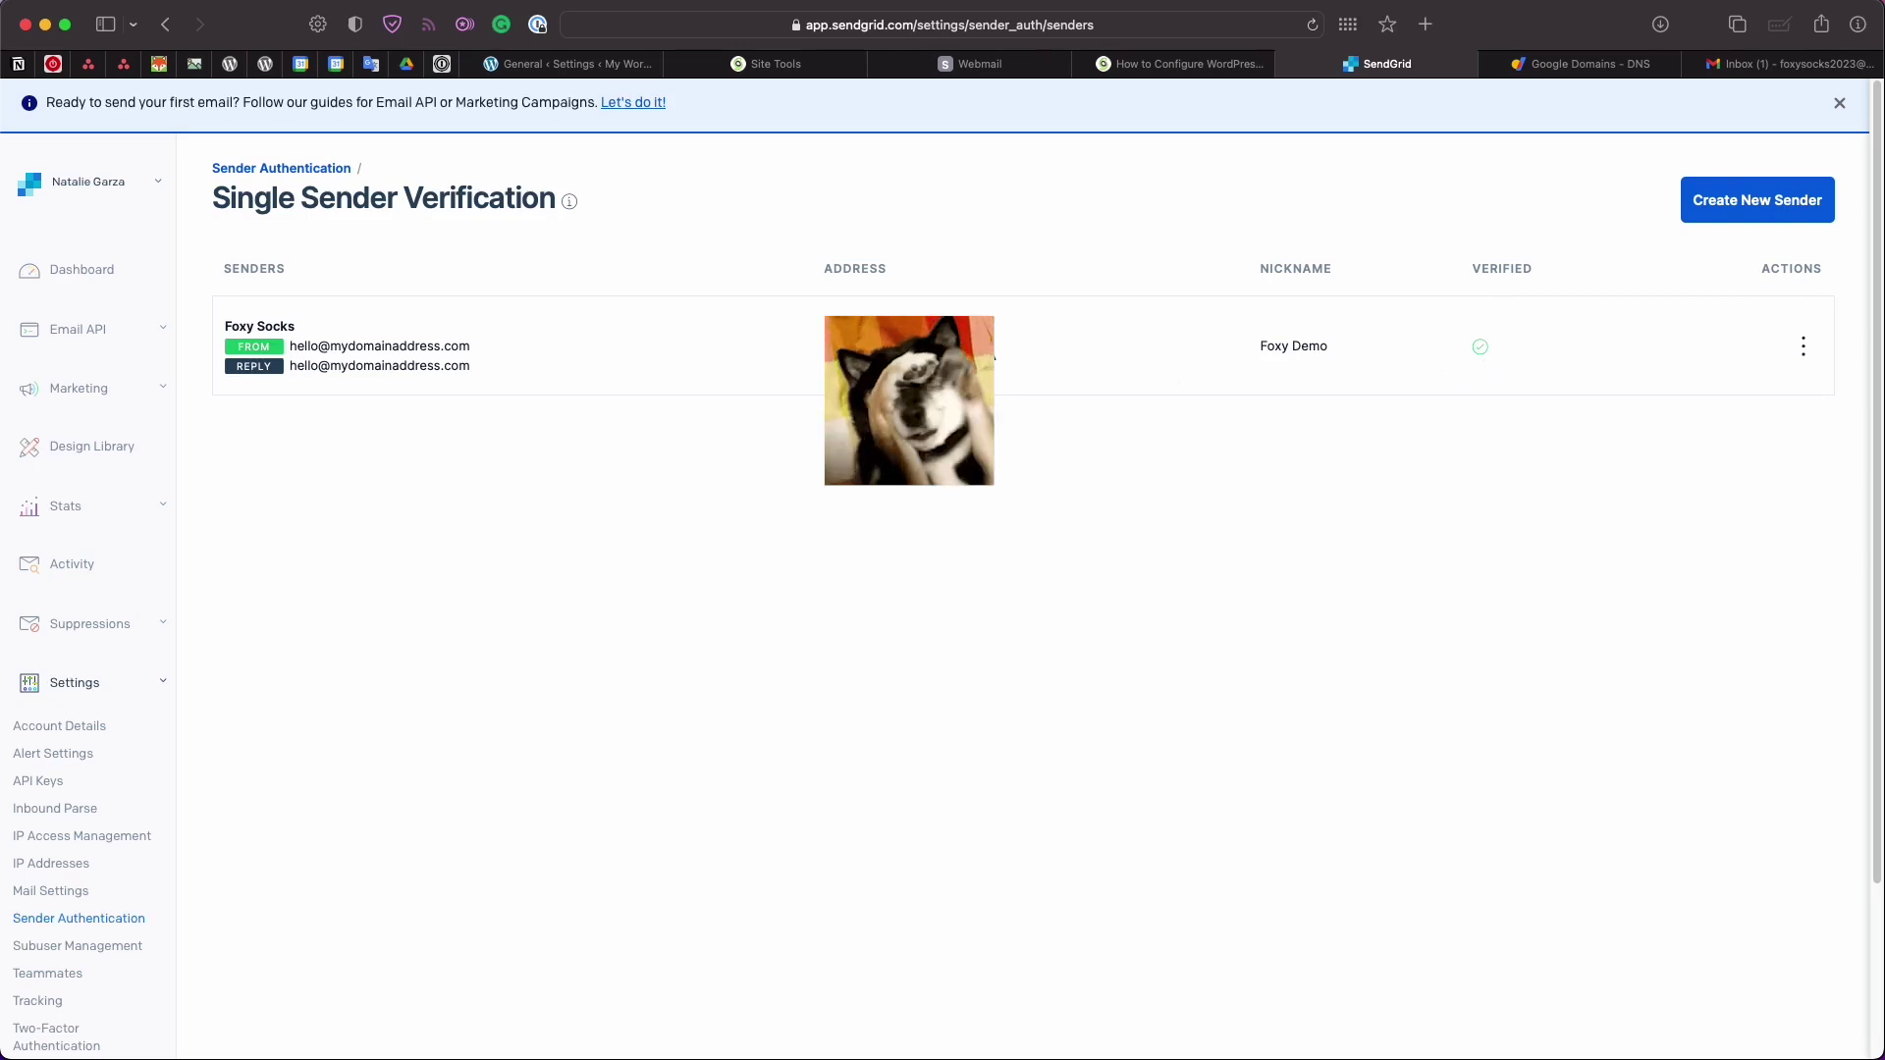
left_click(119, 279)
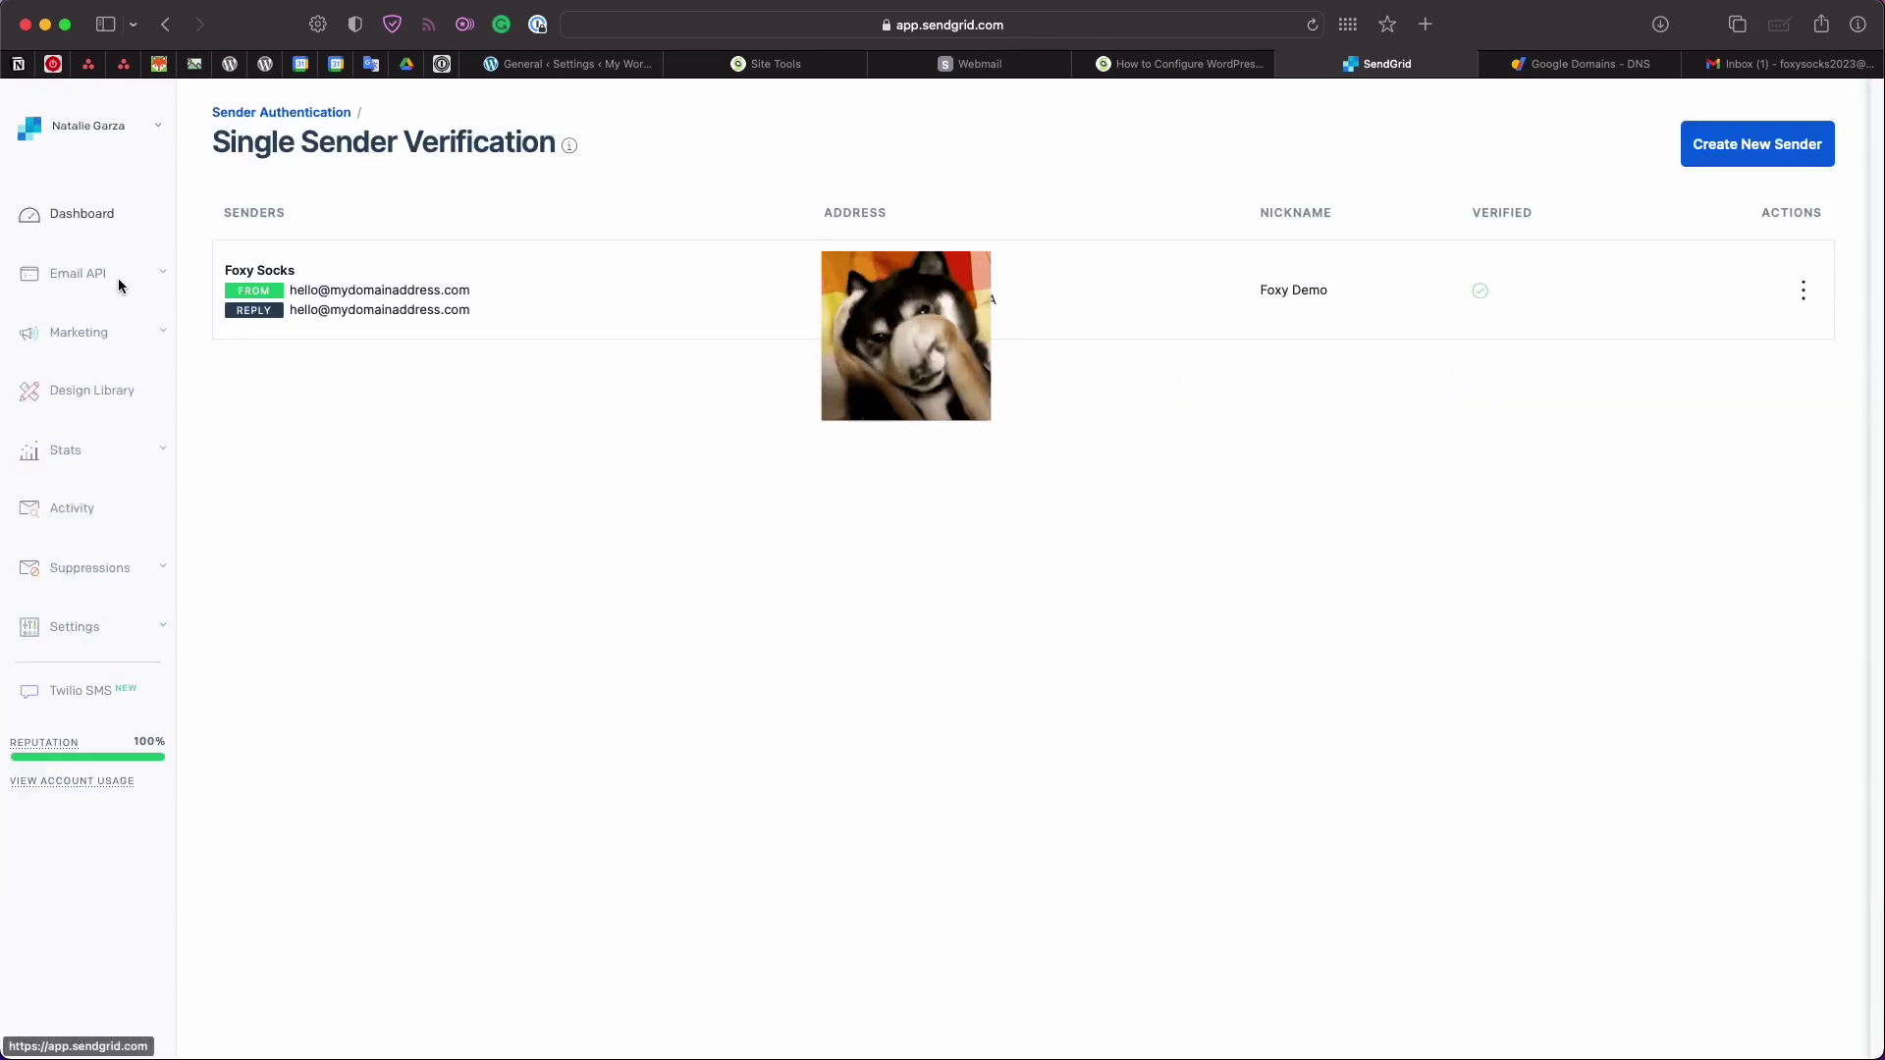
Step: From the dashboard, reach Sender Authentication under Settings in the sidebar
left_click(119, 228)
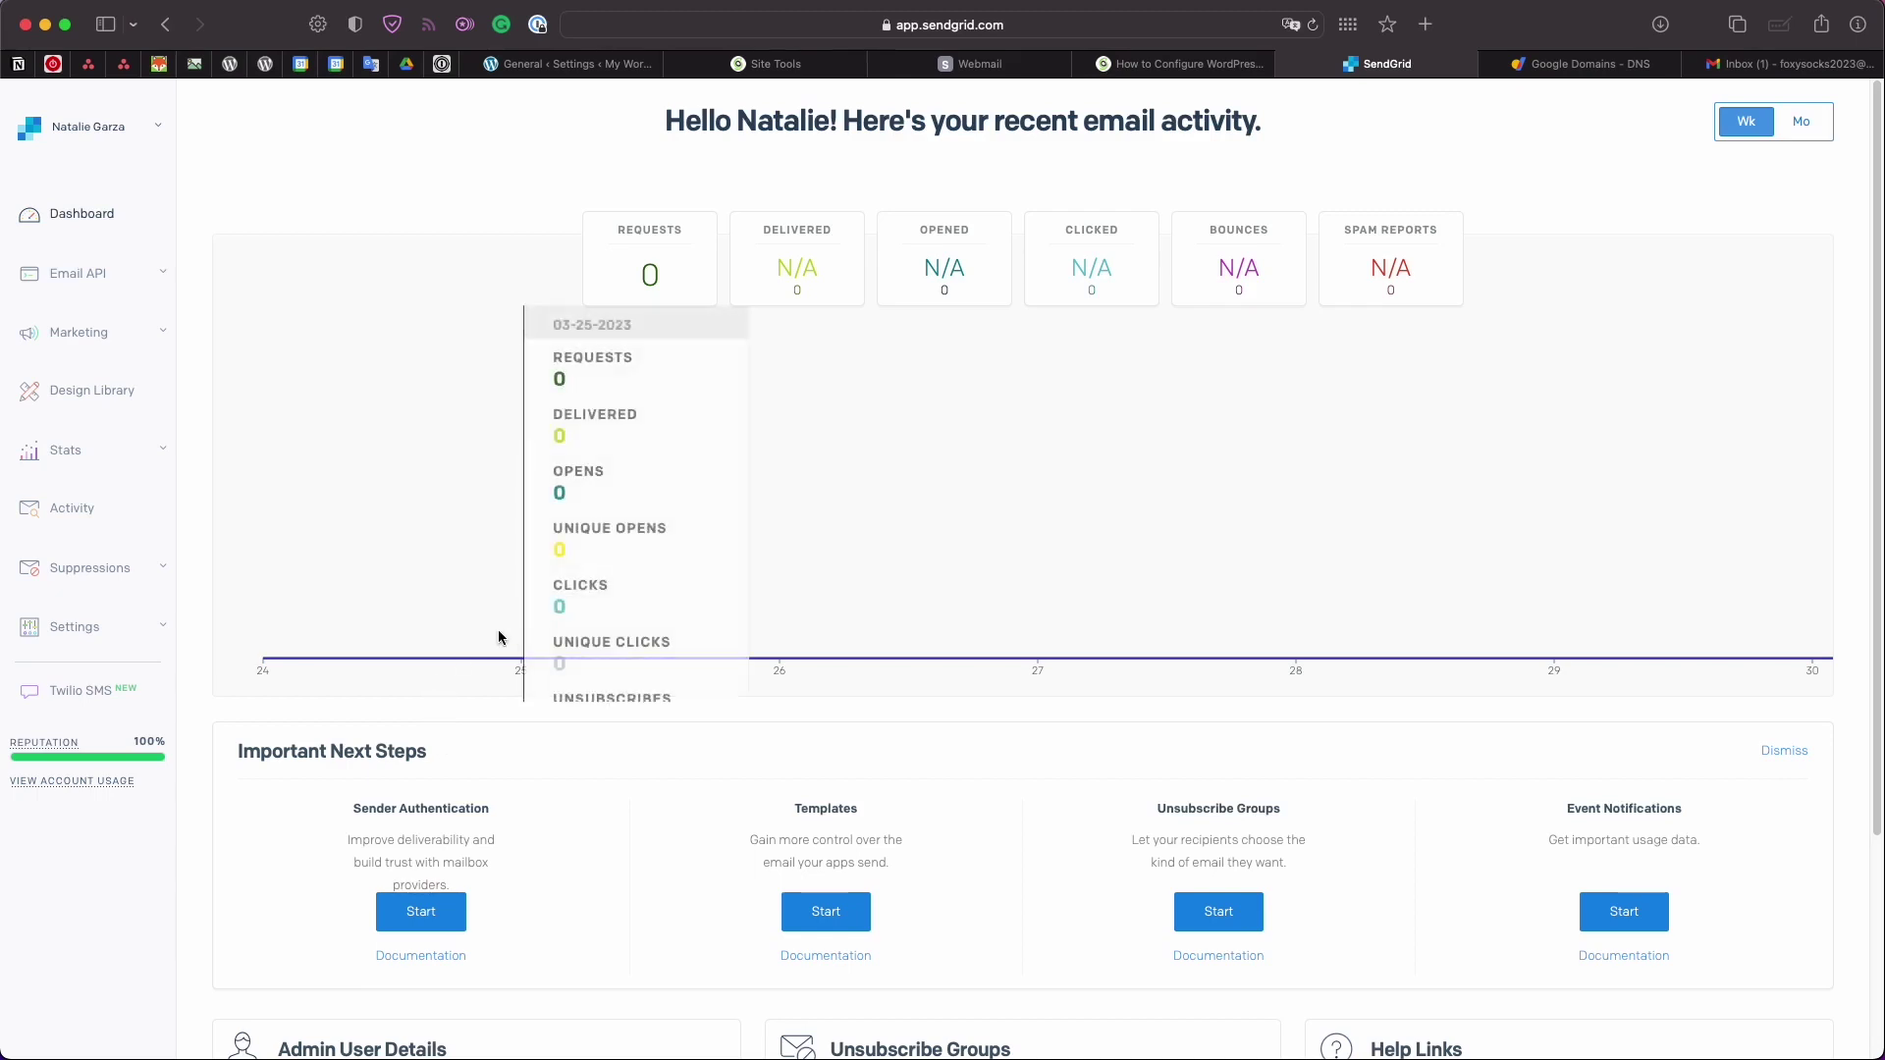
scroll(485, 728, "down", 1)
scroll(484, 720, "down", 2)
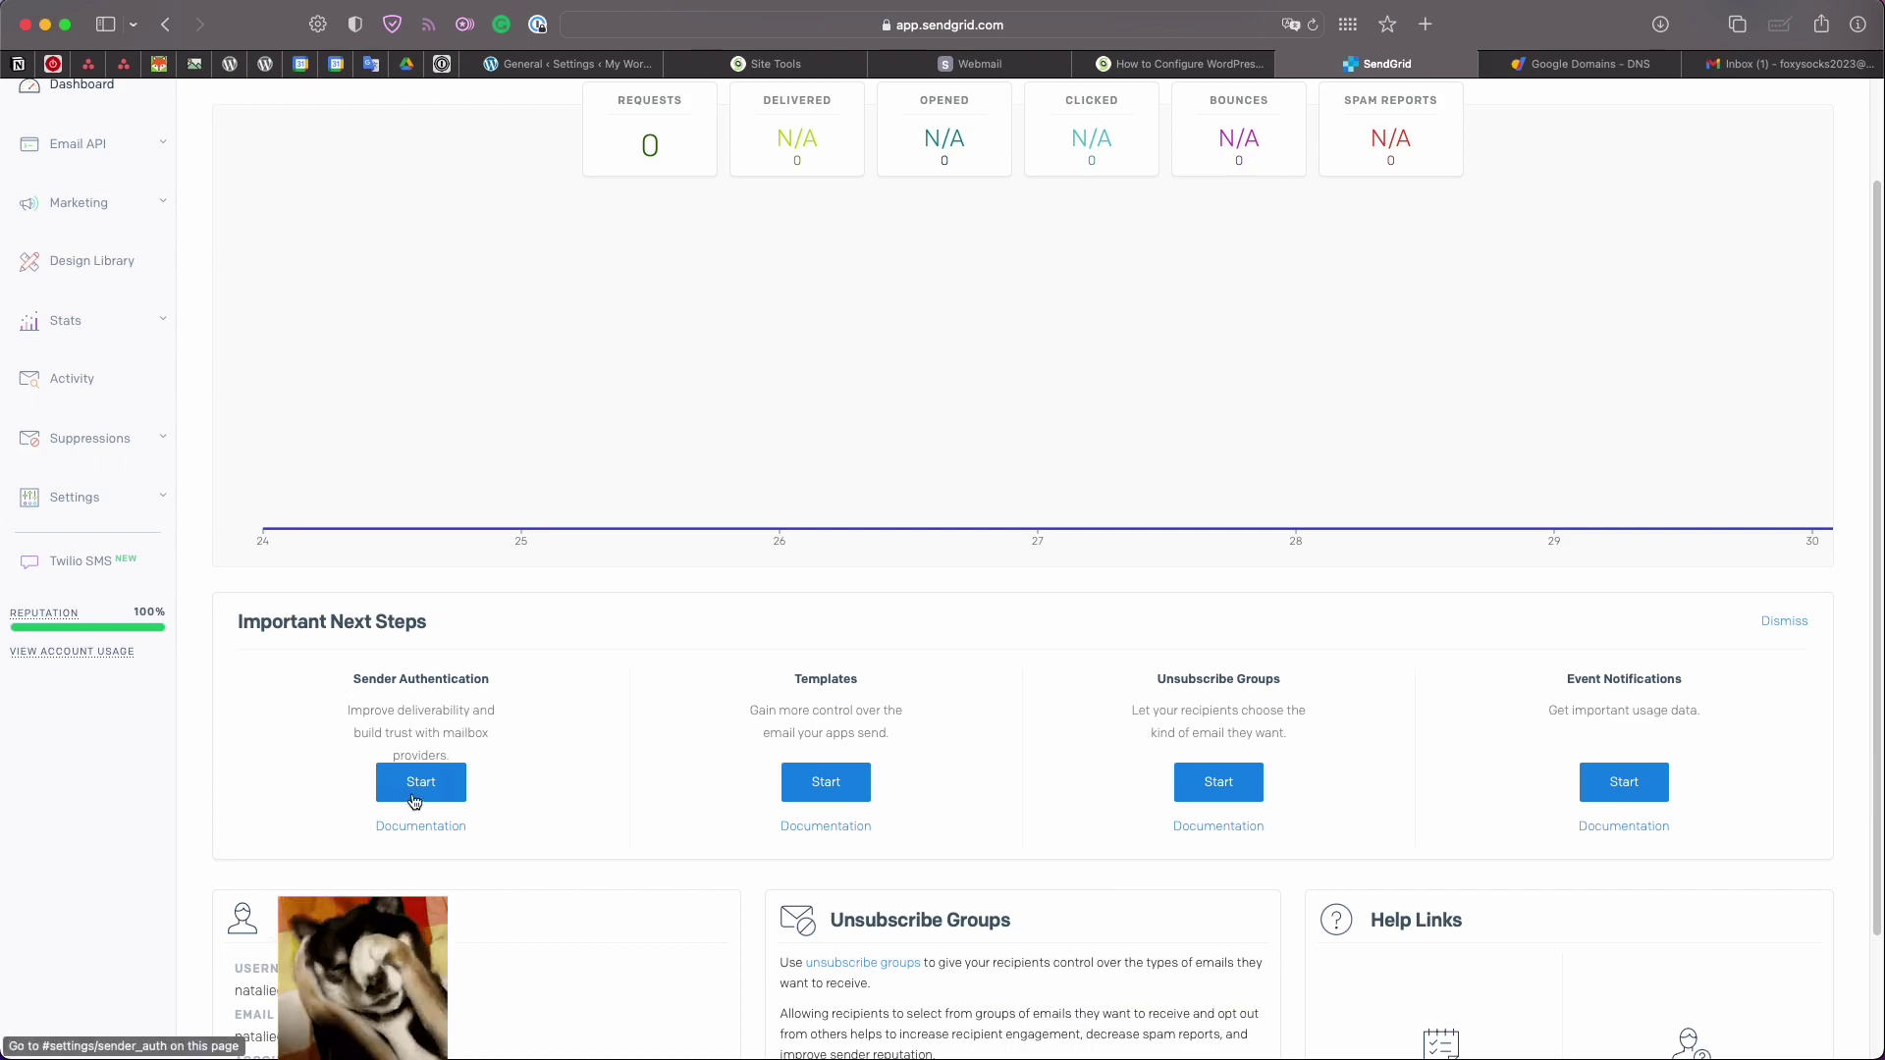
scroll(294, 706, "up", 3)
left_click(74, 628)
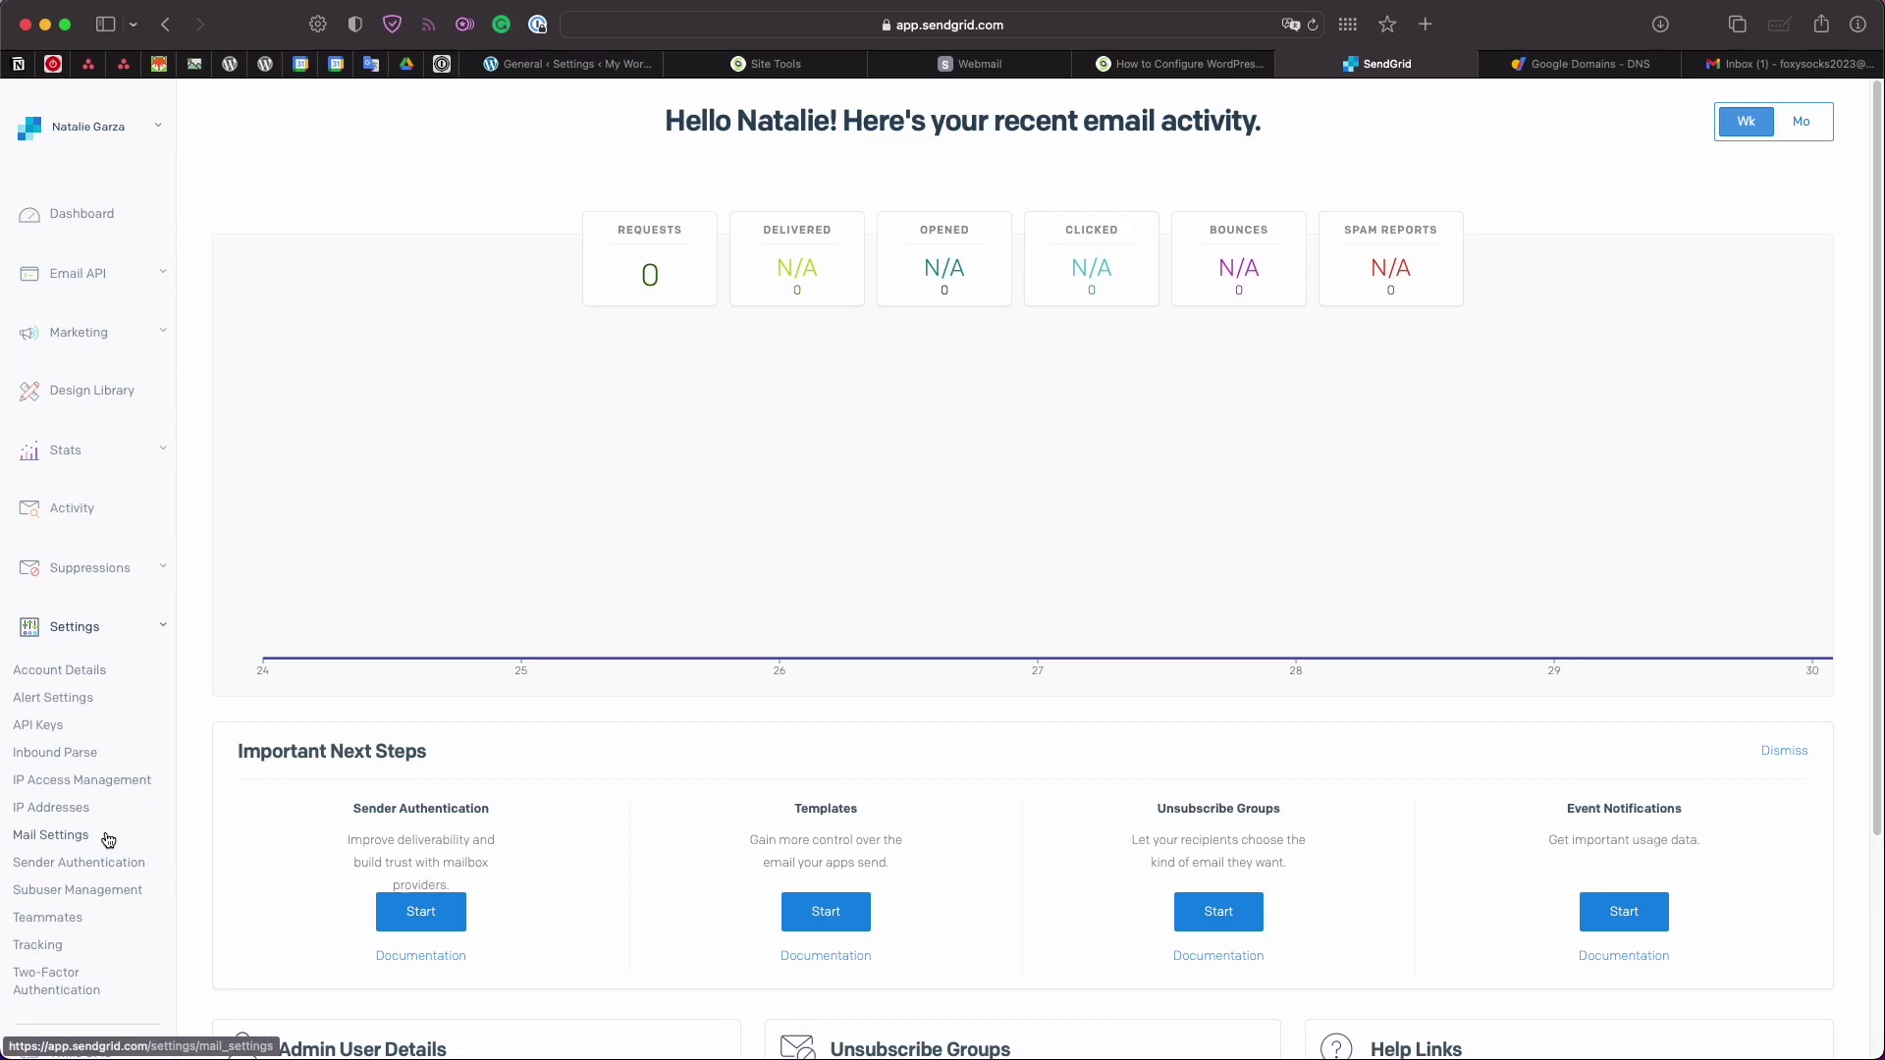
left_click(88, 865)
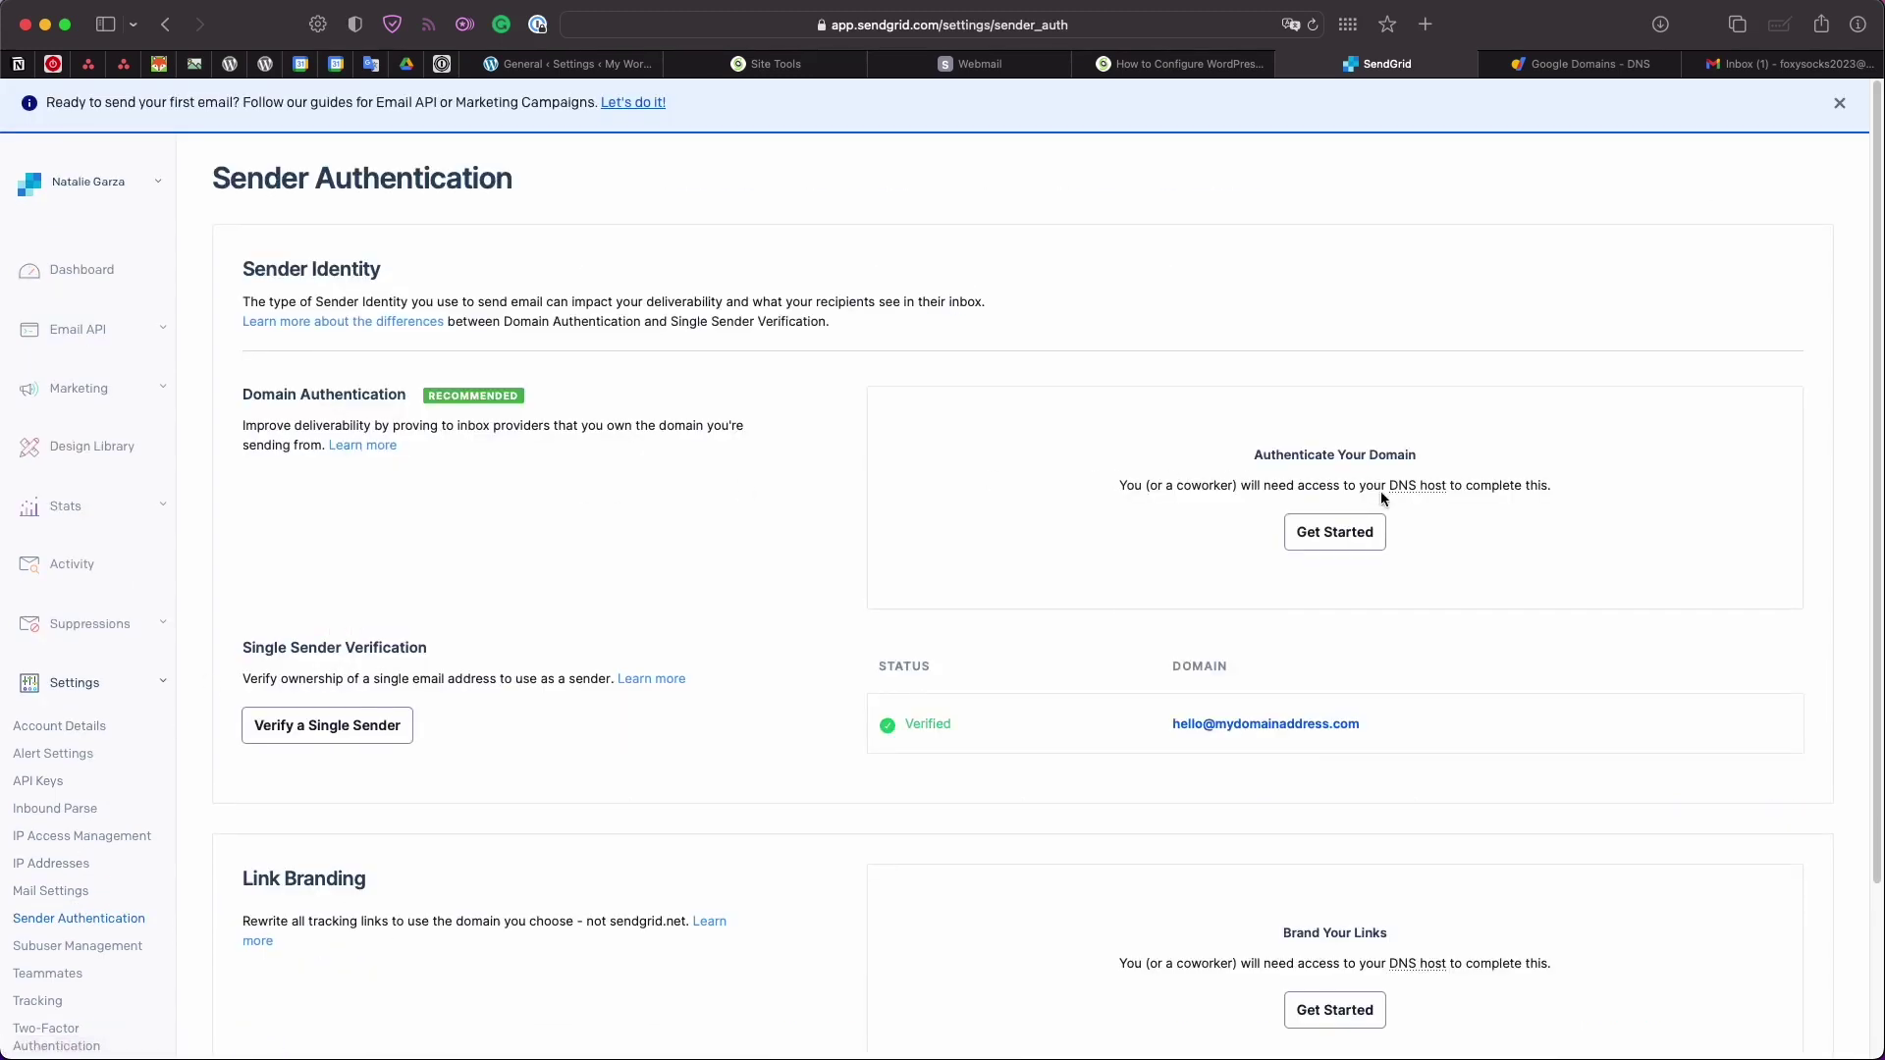
Step: Start domain authentication with Google Cloud as the DNS host and continue
left_click(1355, 542)
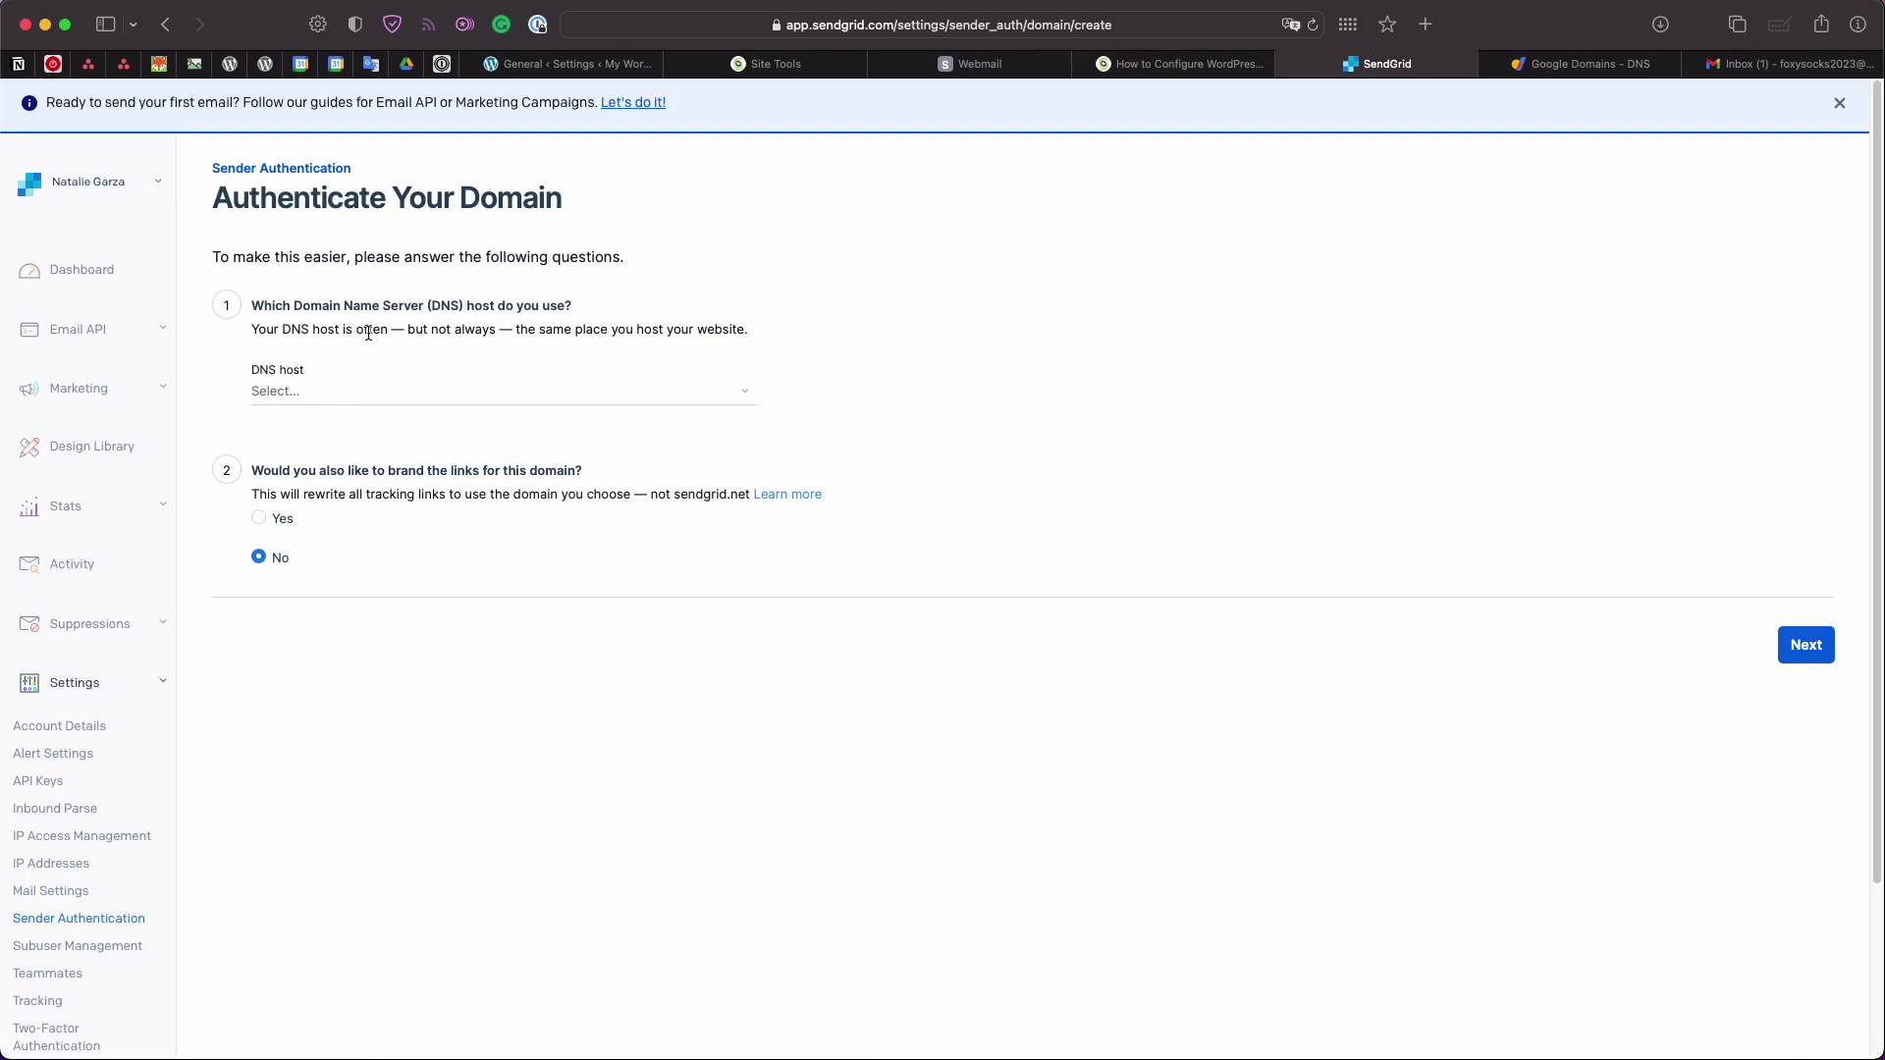
left_click(355, 385)
type("good")
key("BackSpace")
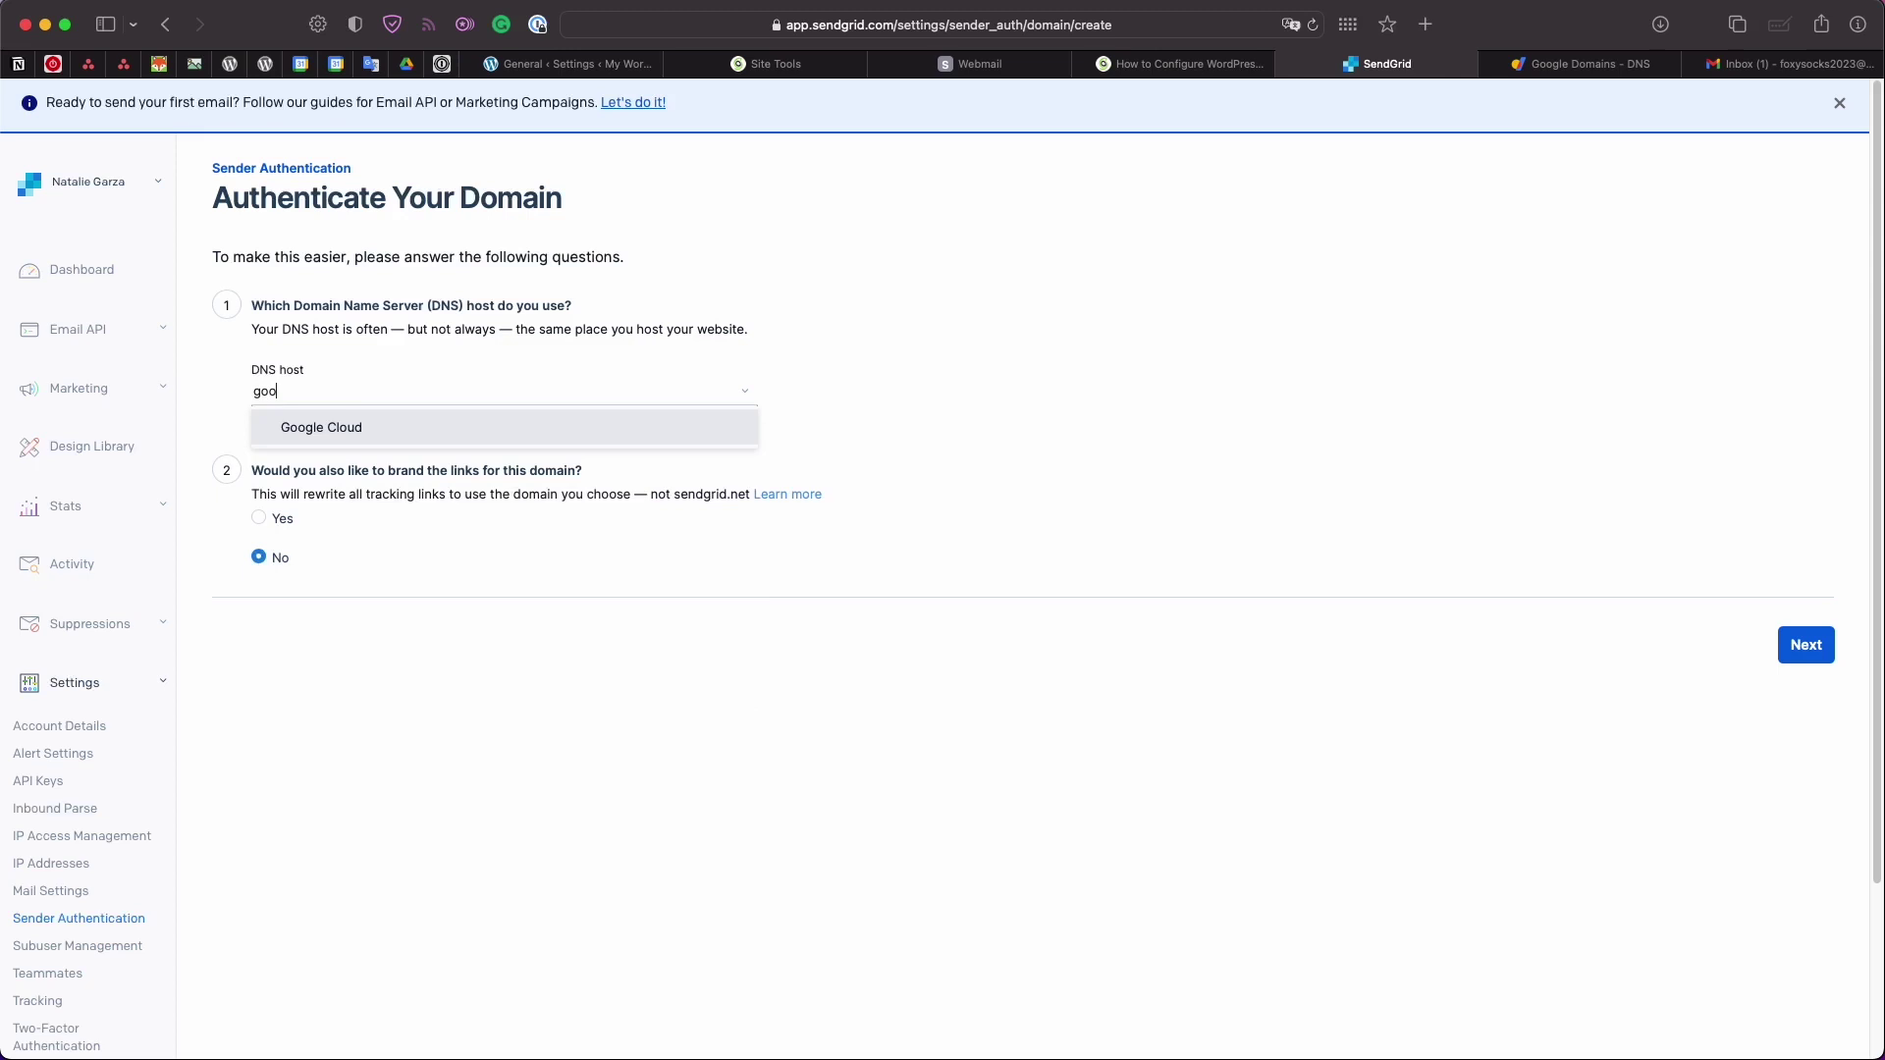
left_click(388, 426)
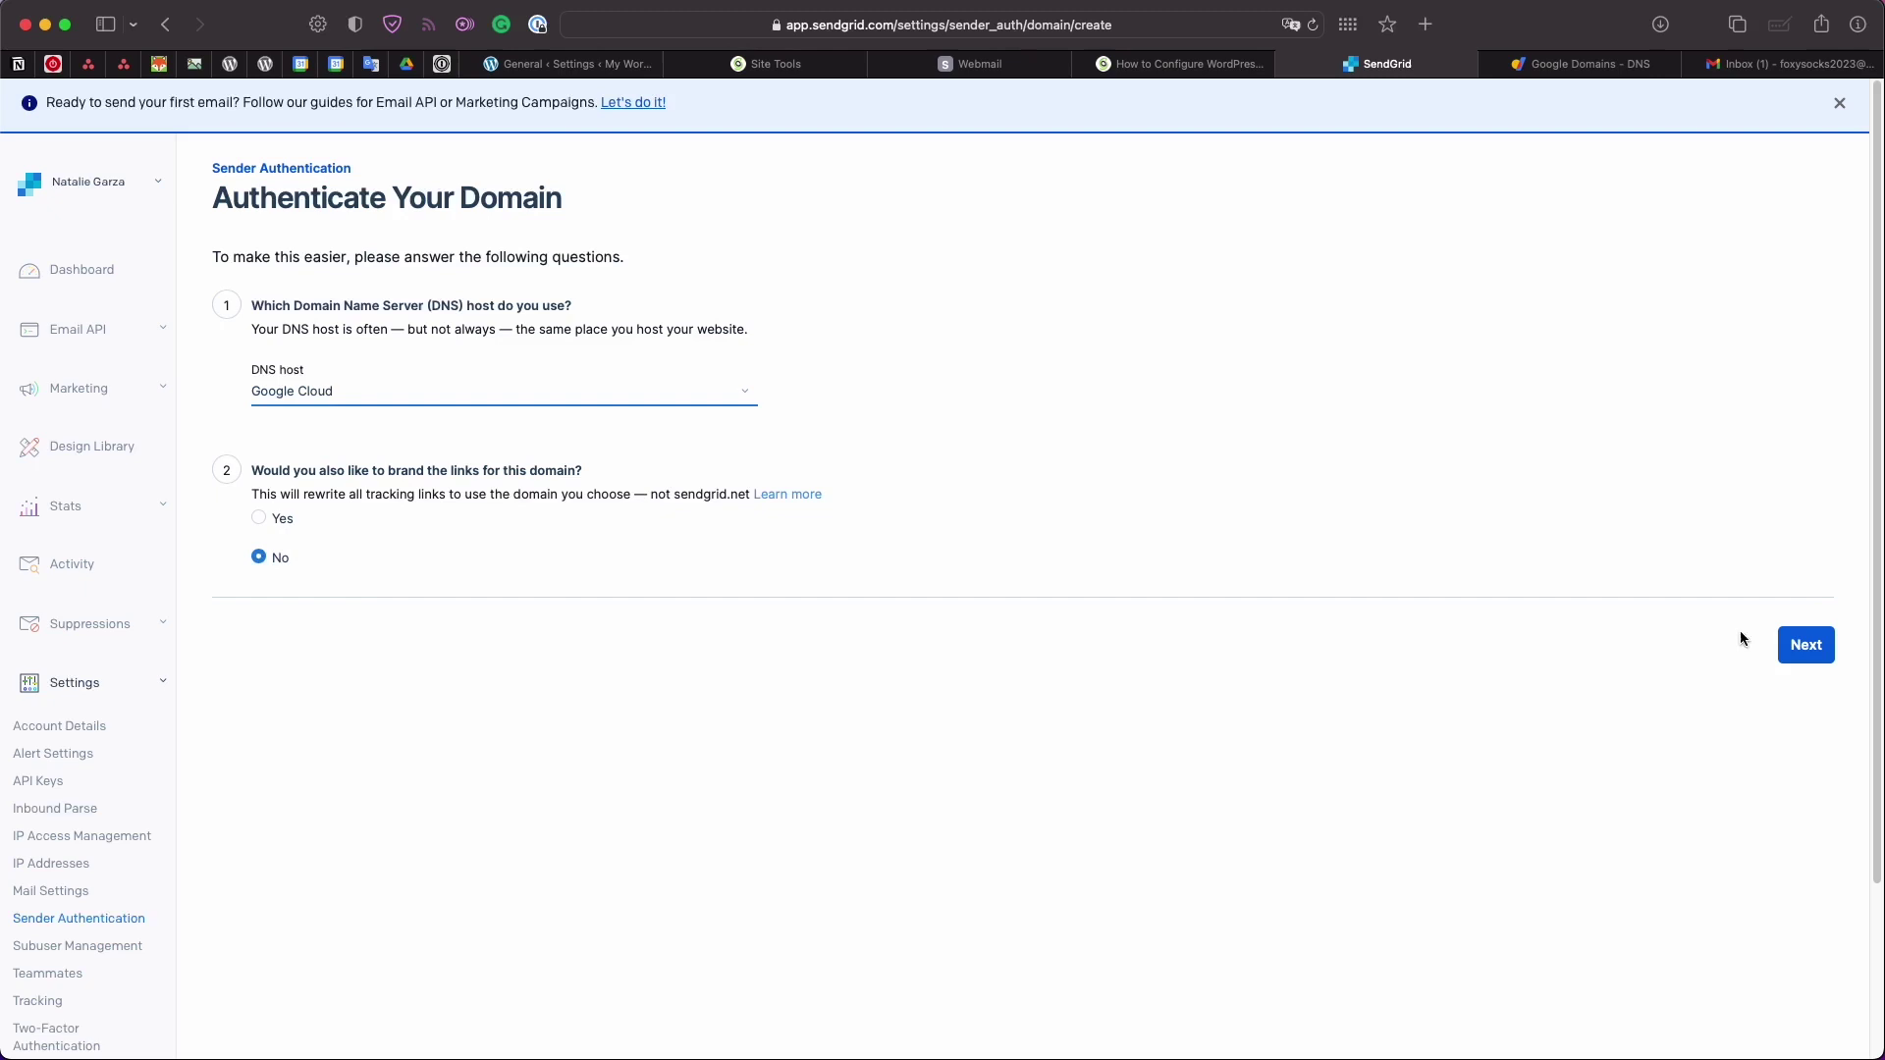
left_click(1811, 651)
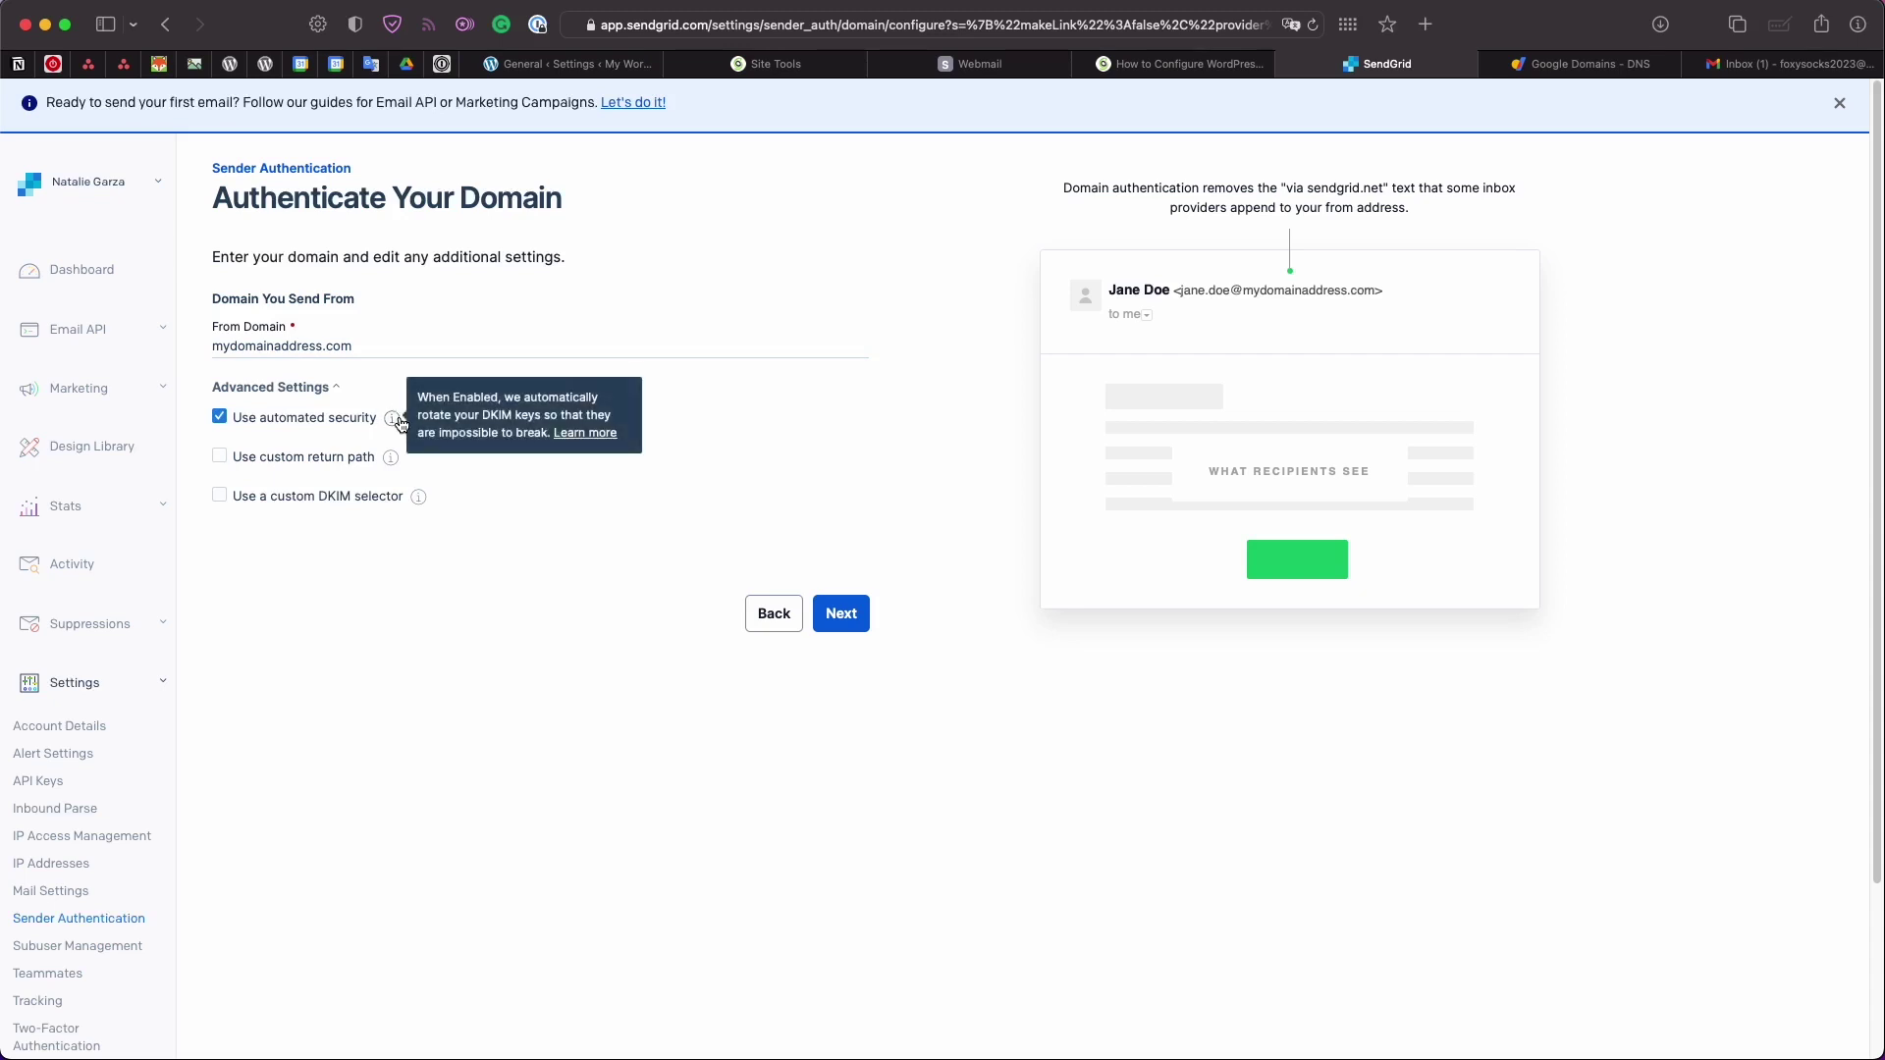
Step: Enable a custom return path of mydomainaddresscom and submit to get the DNS records
left_click(268, 464)
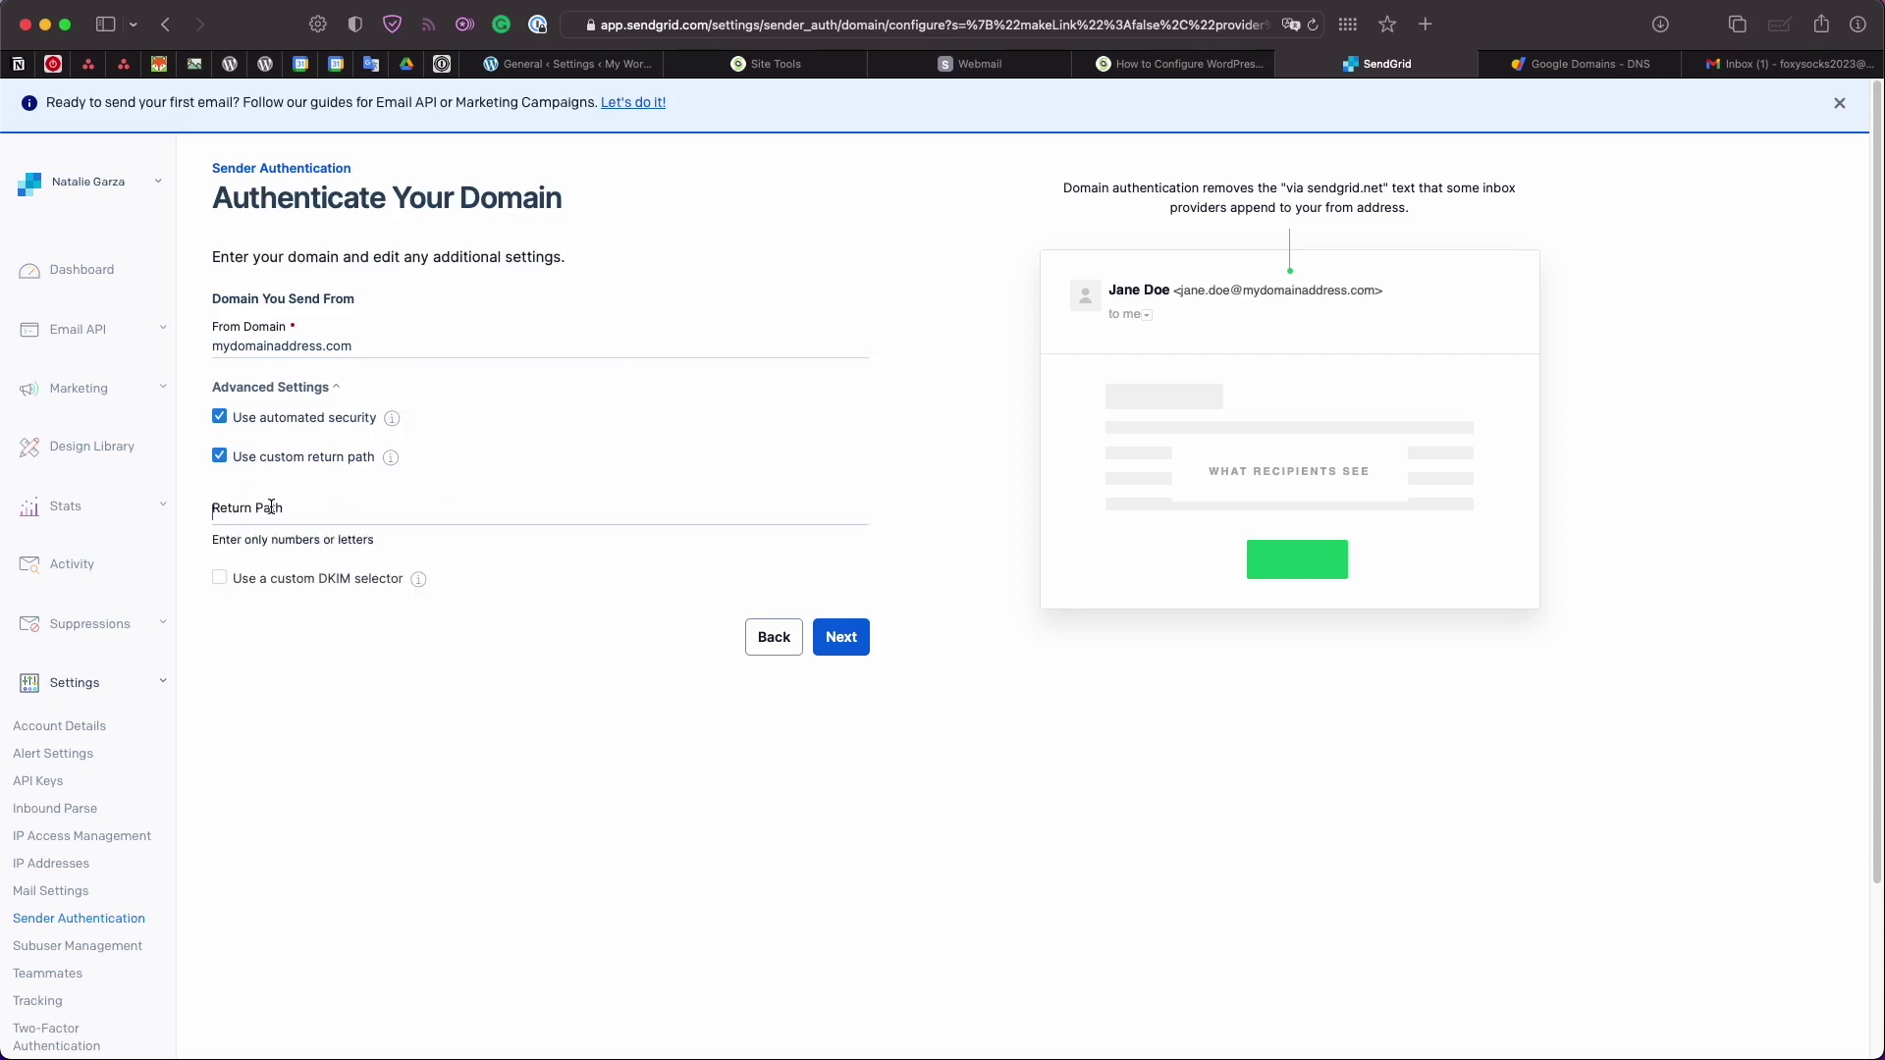
left_click(273, 506)
type("mydomainaddresscom")
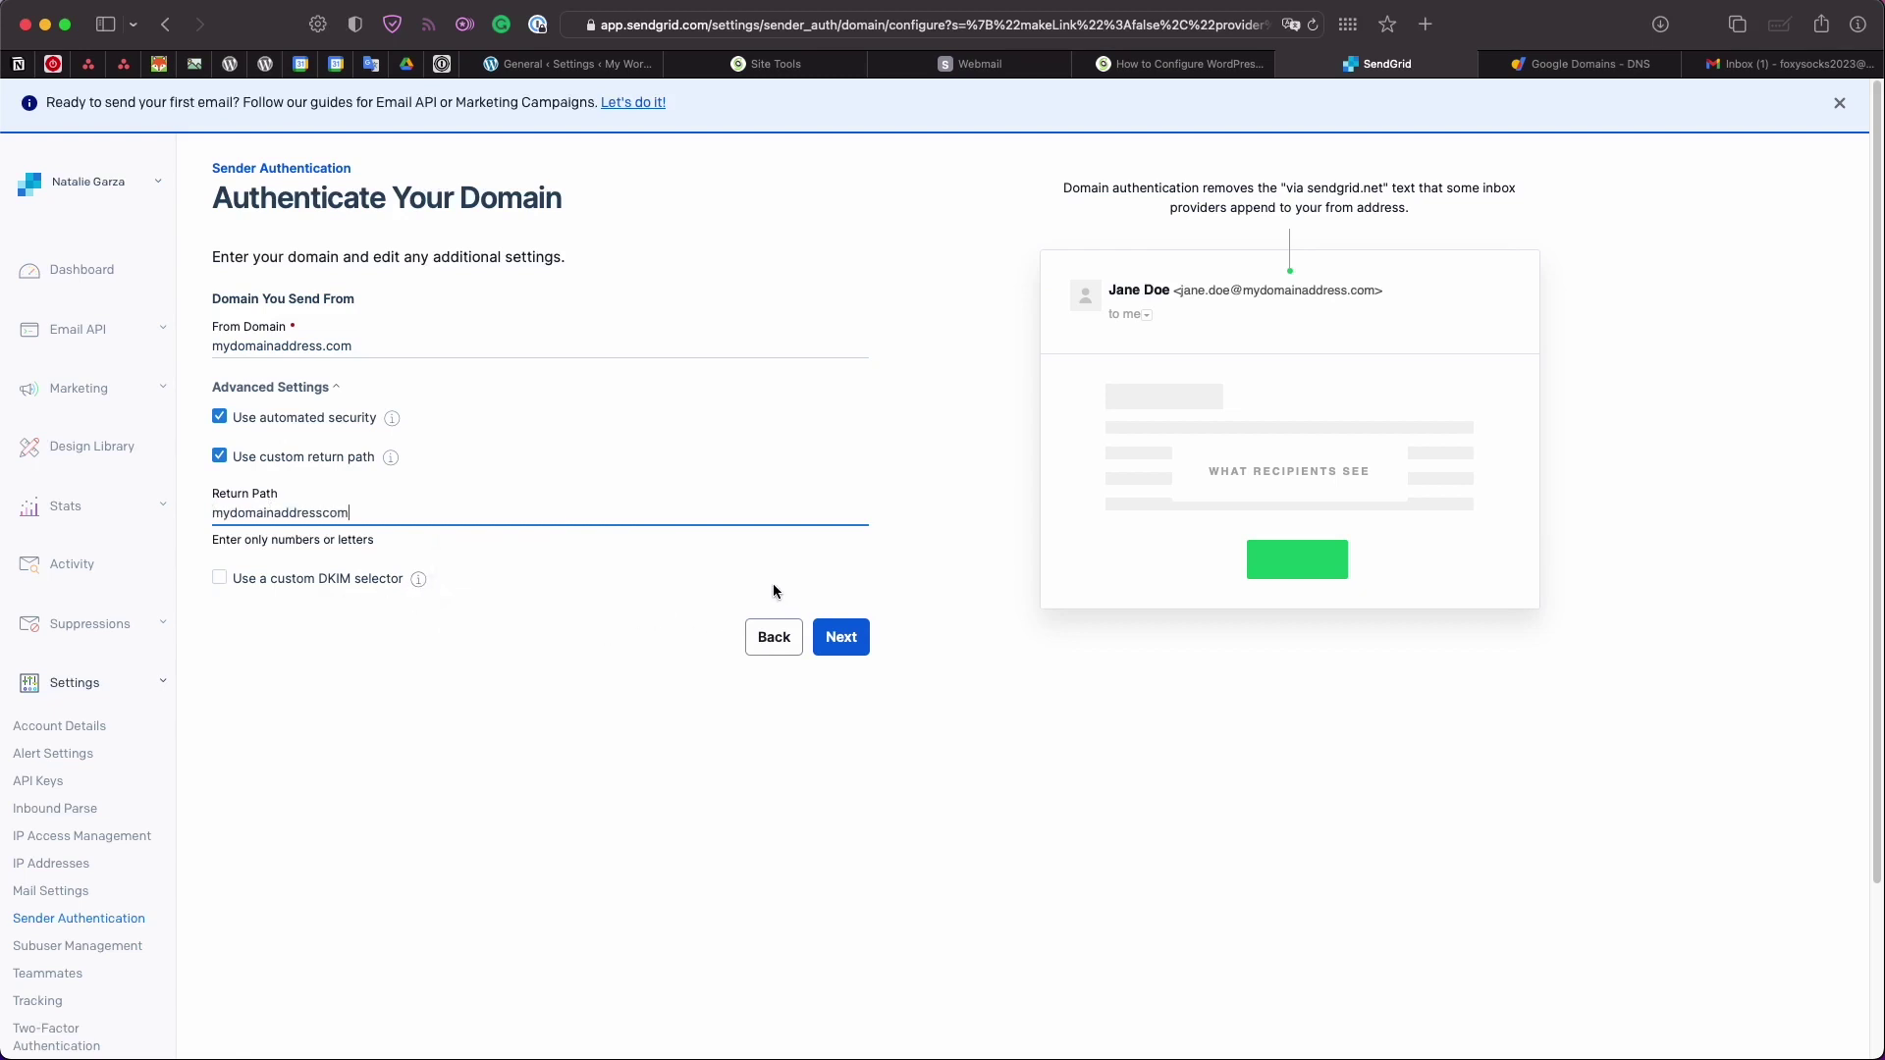
left_click(832, 639)
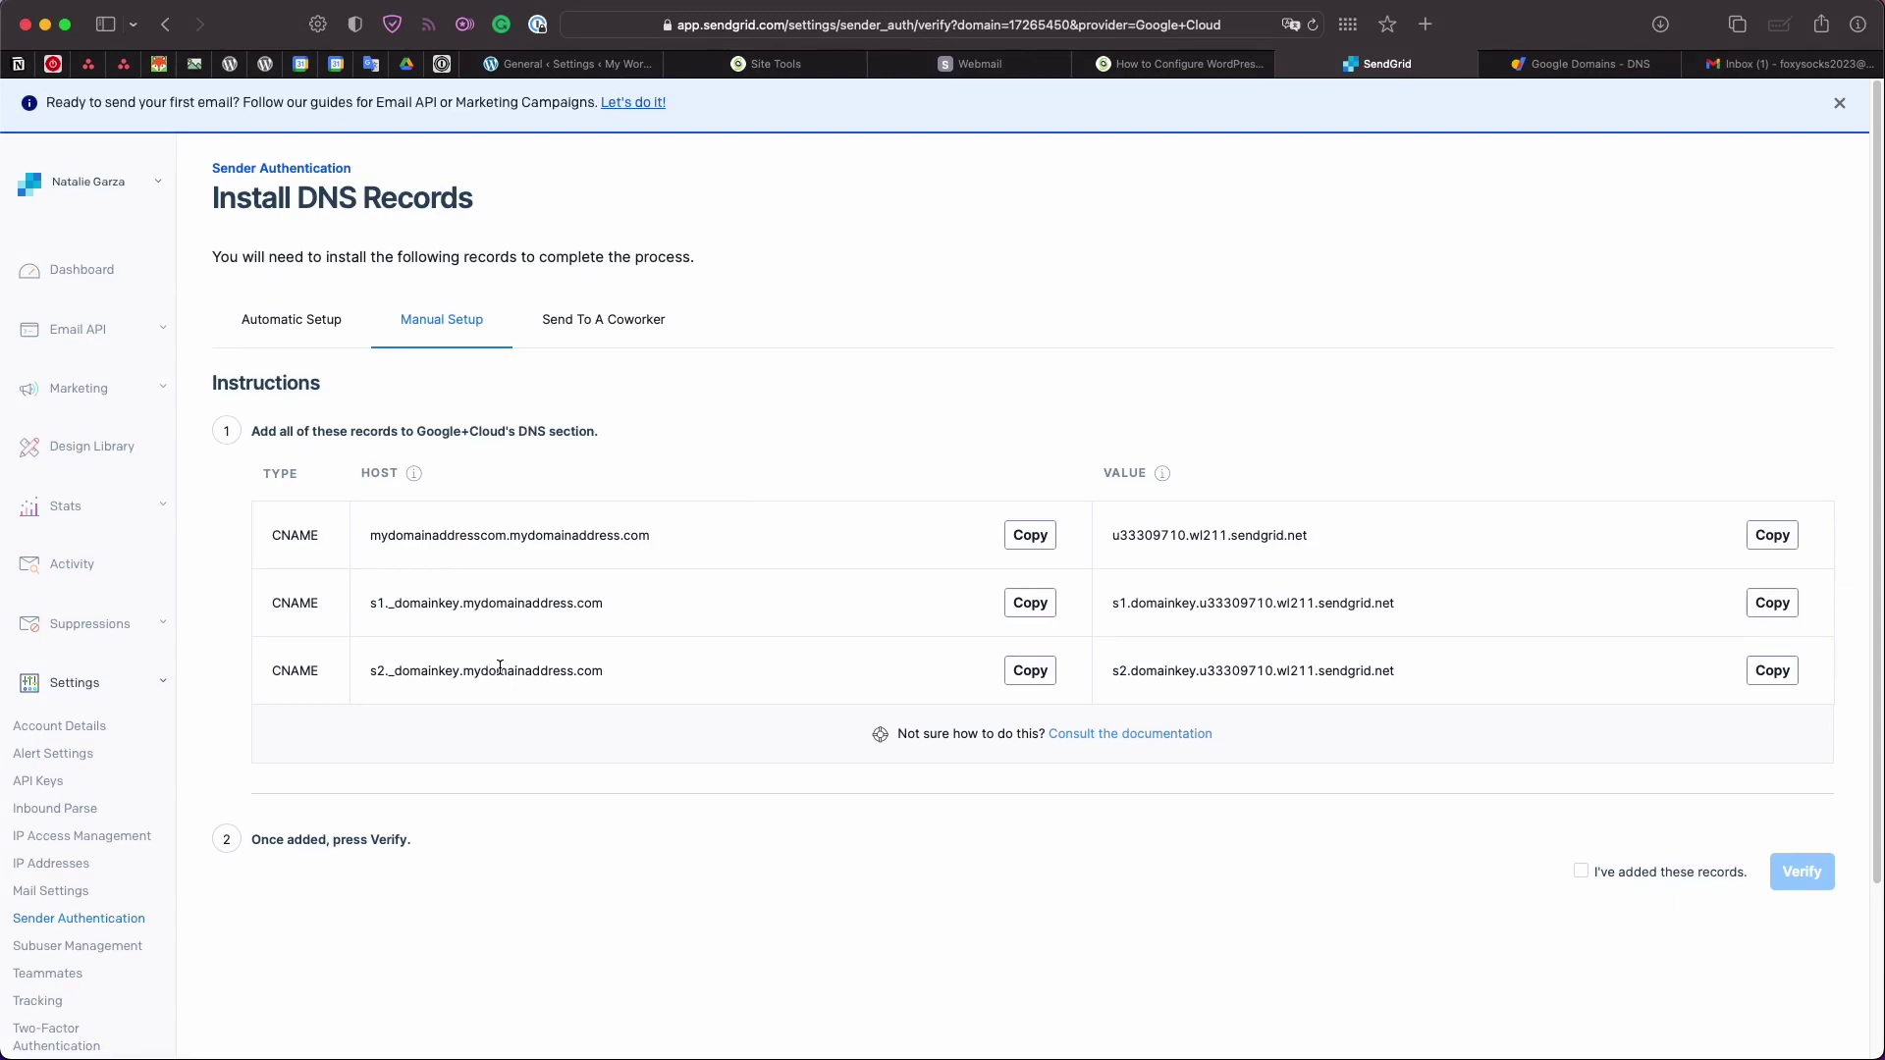
Step: Switch from SendGrid's CNAME records to the Google Domains DNS page for mydomainaddress.com
left_click(1555, 75)
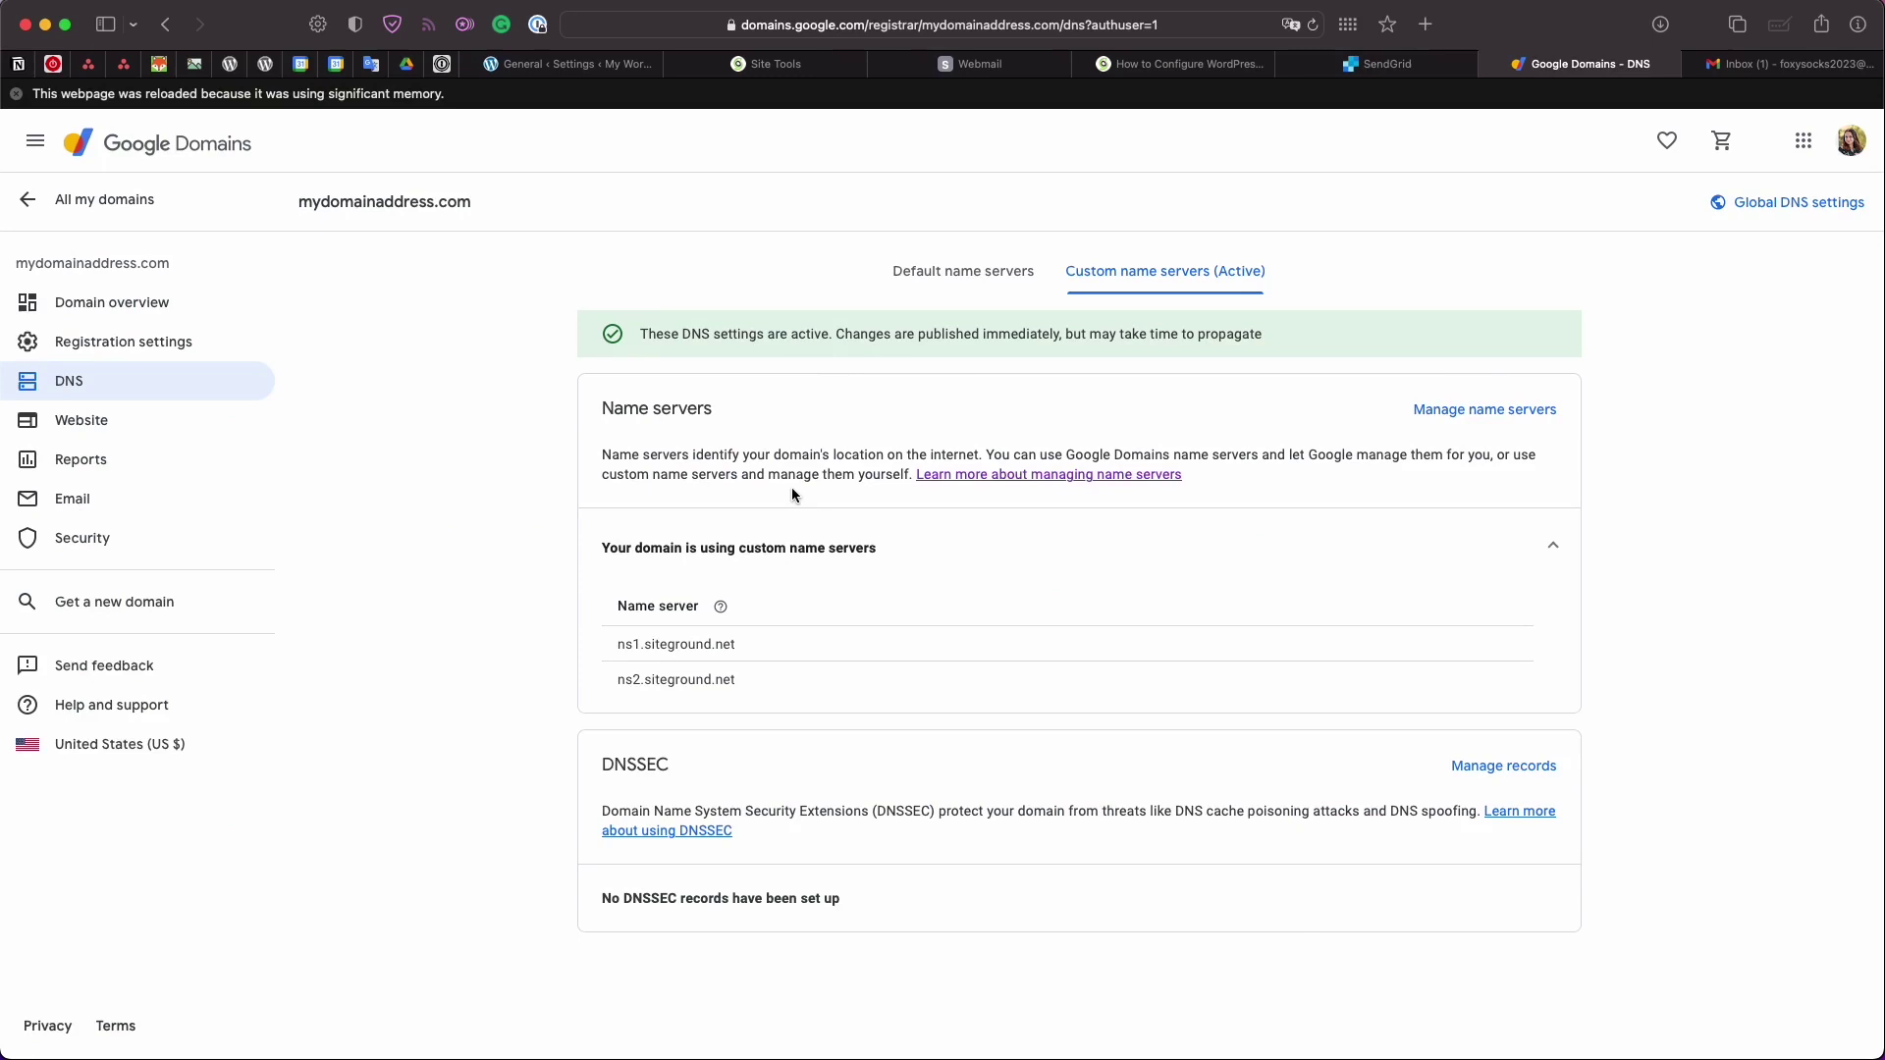
Step: Confirm the domain uses SiteGround's custom name servers in Google Domains
left_click(980, 299)
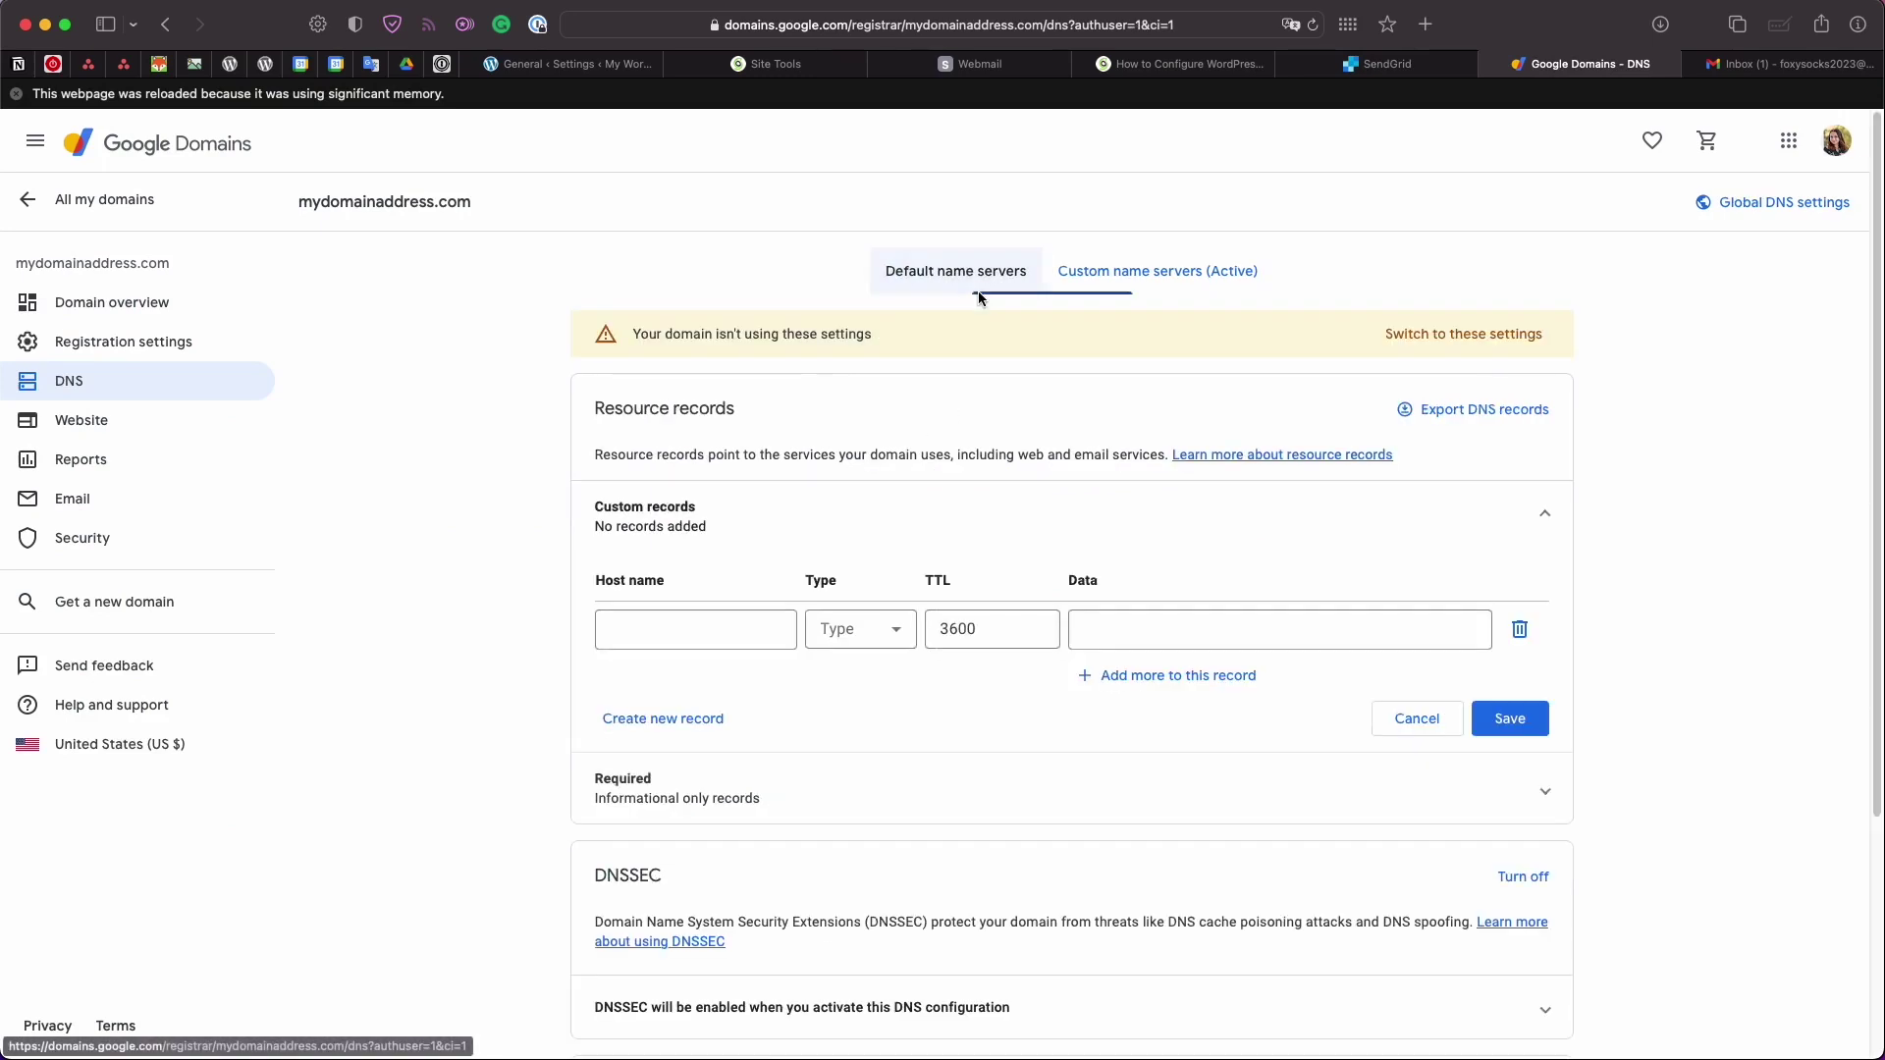
left_click(1116, 291)
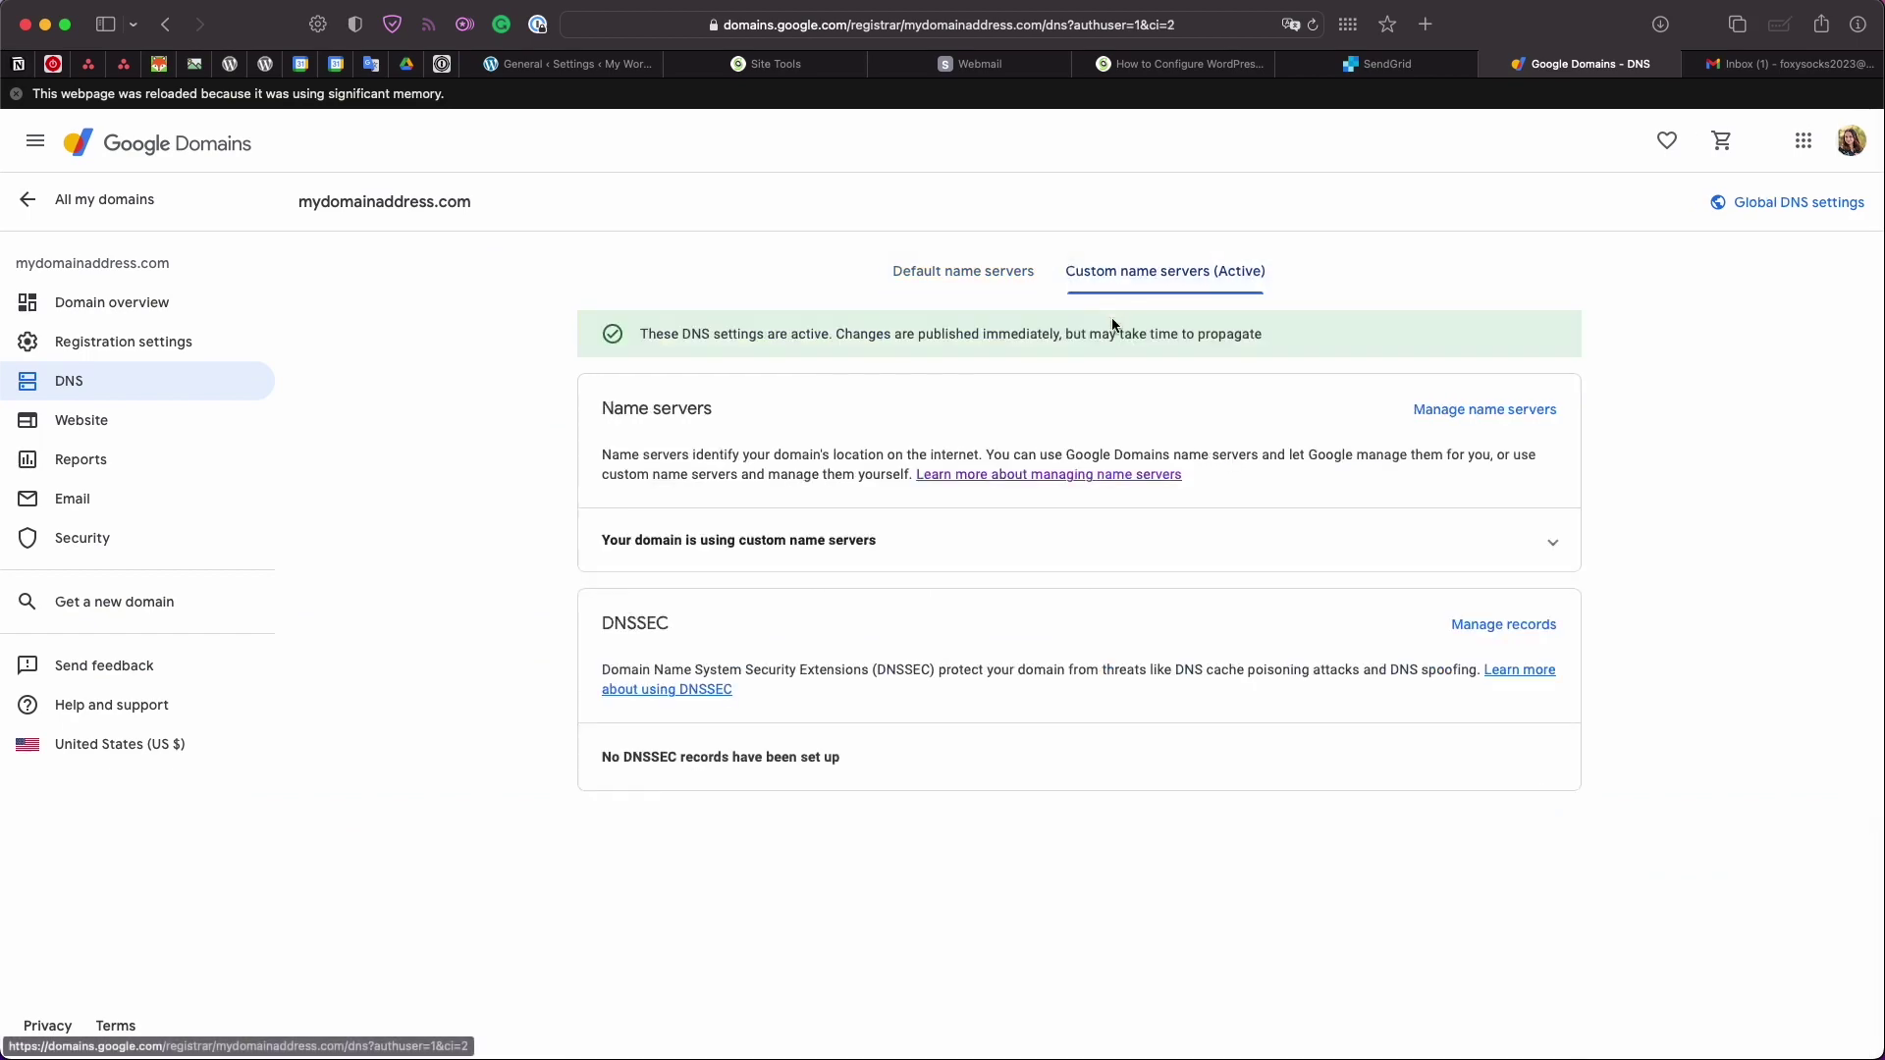
left_click(614, 543)
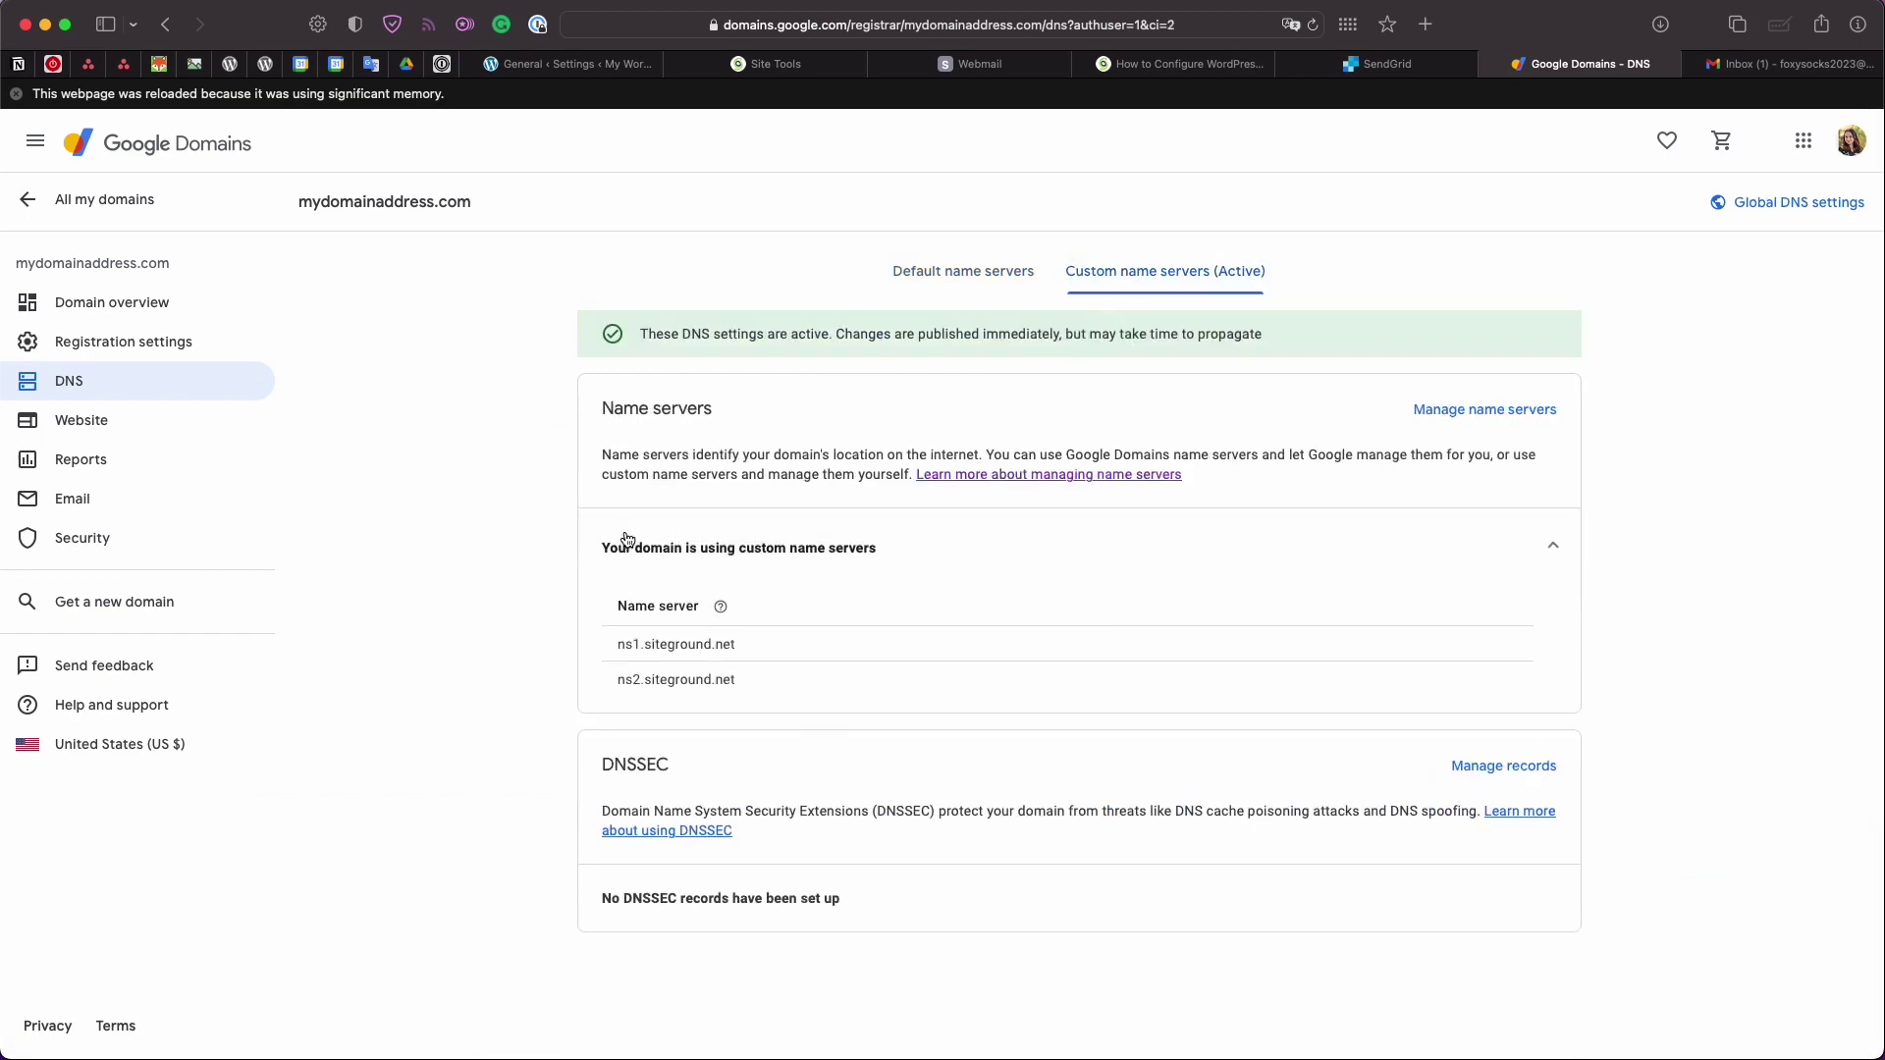
Step: Switch to SiteGround Site Tools' DNS Zone Editor CNAME form
left_click(778, 64)
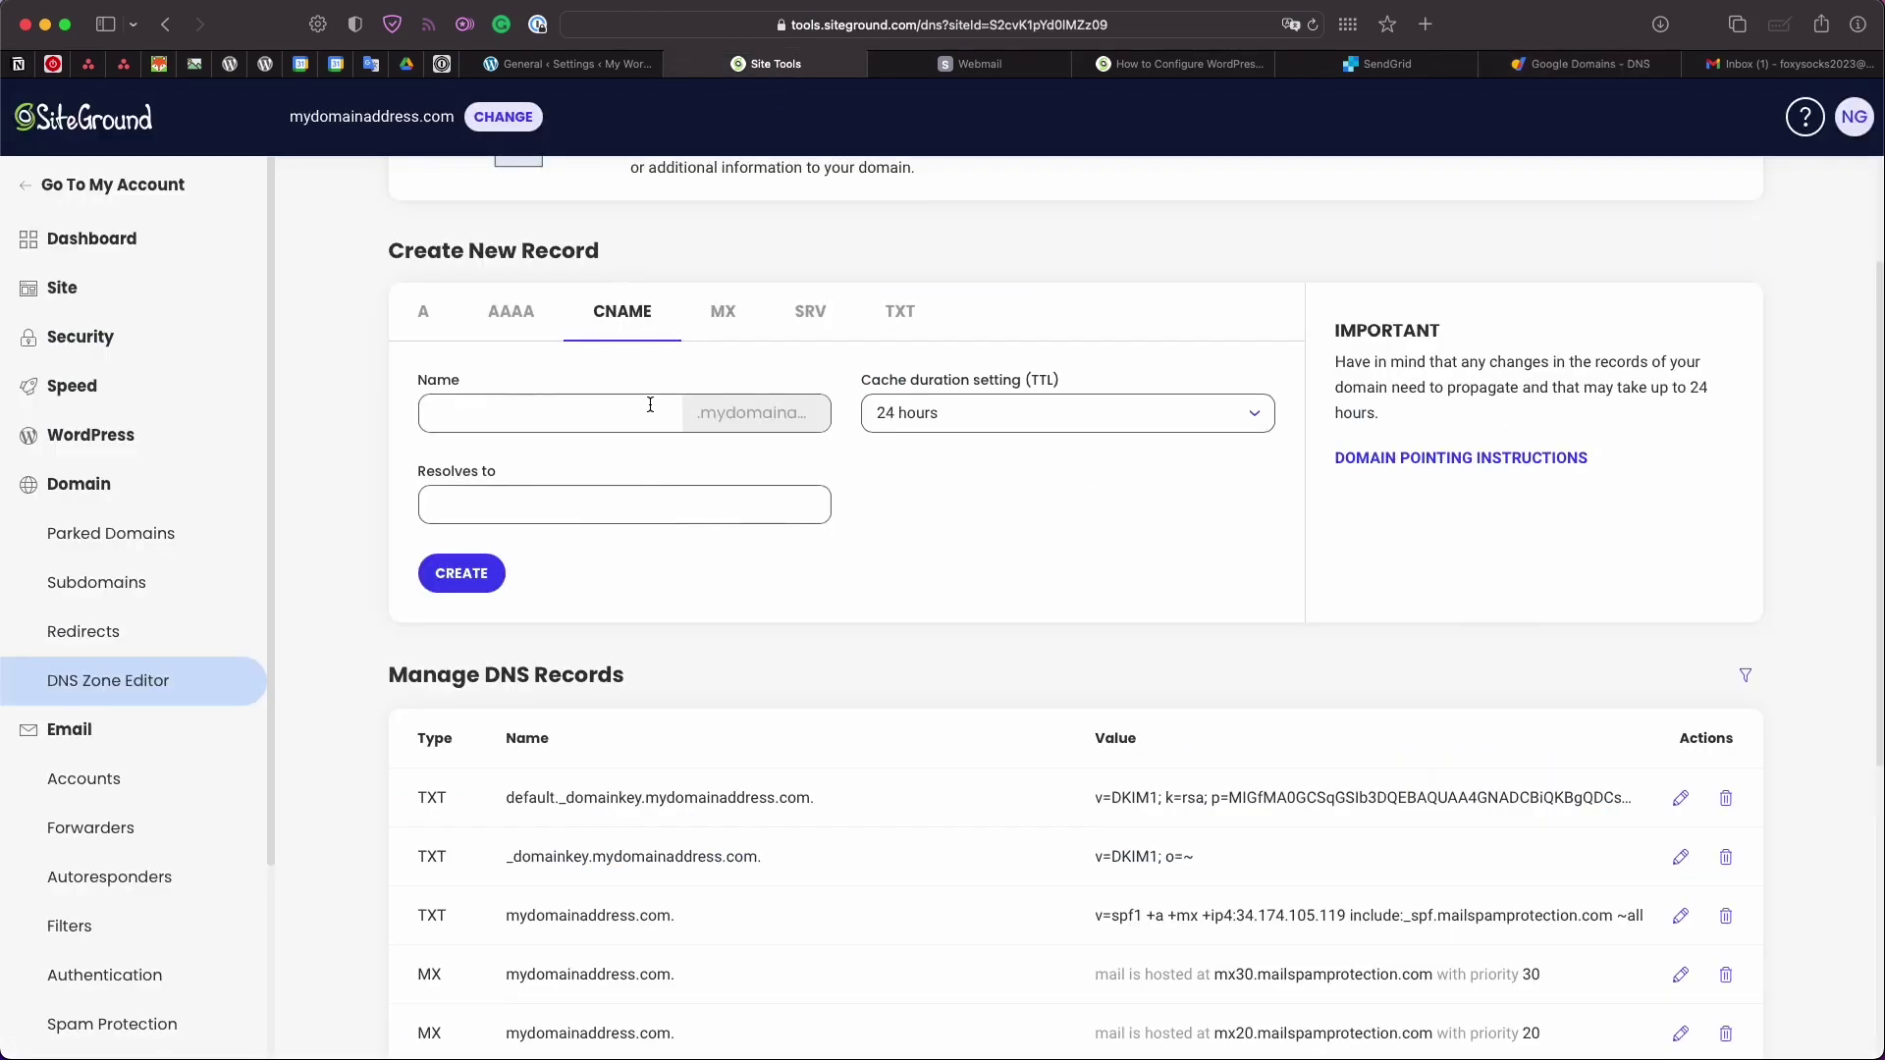
scroll(649, 404, "up", 3)
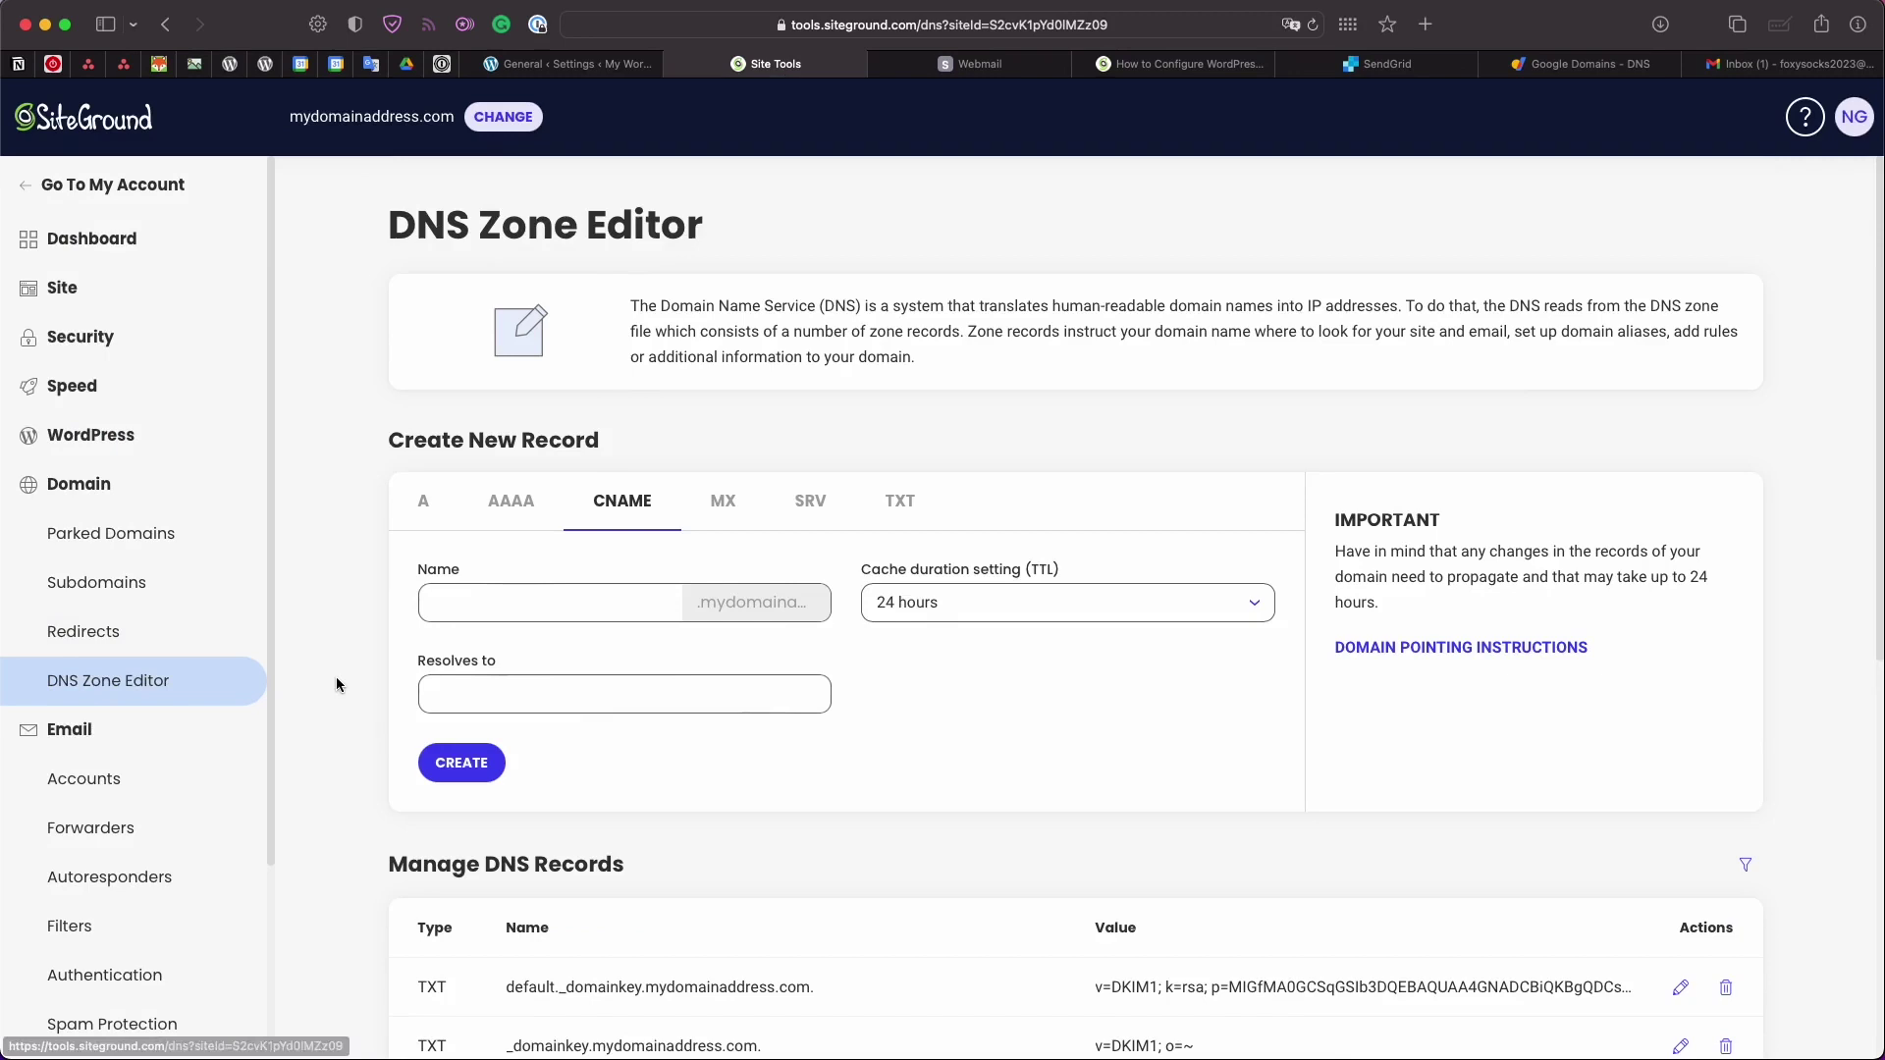
scroll(336, 675, "down", 1)
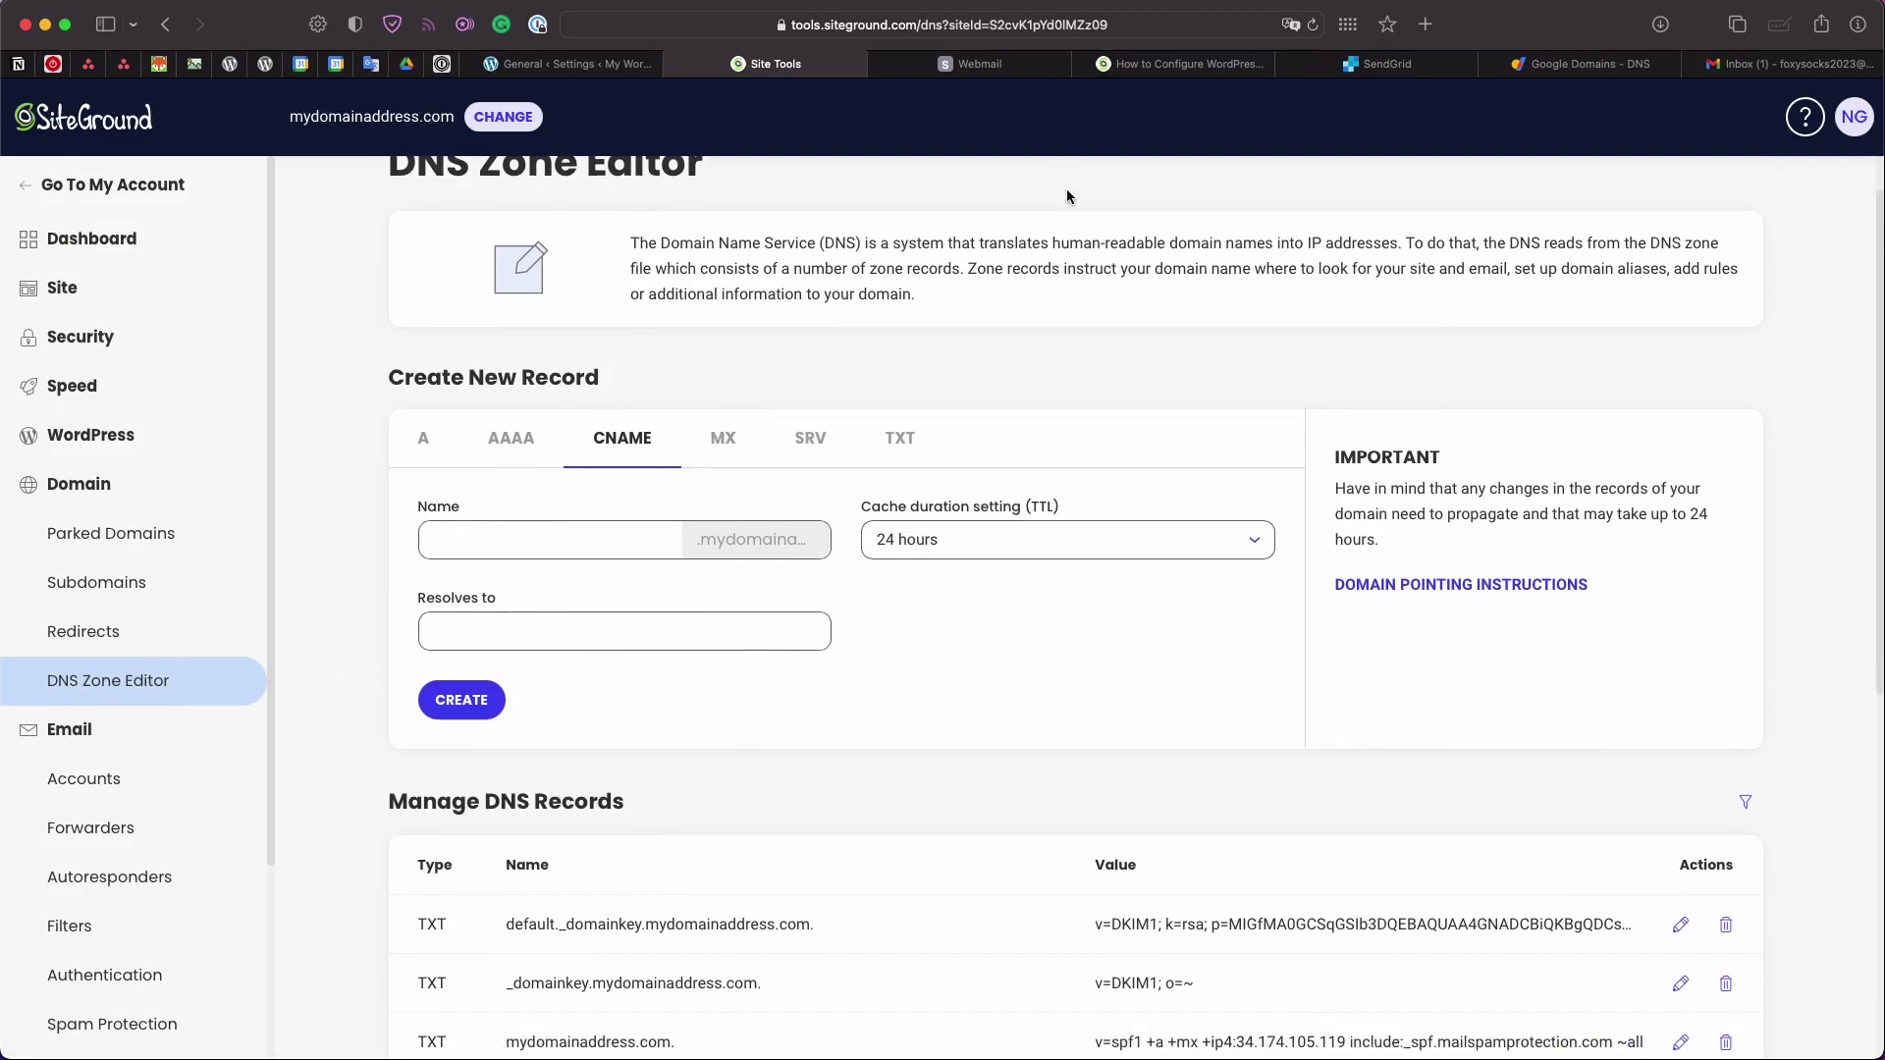
scroll(894, 358, "up", 1)
scroll(894, 357, "up", 1)
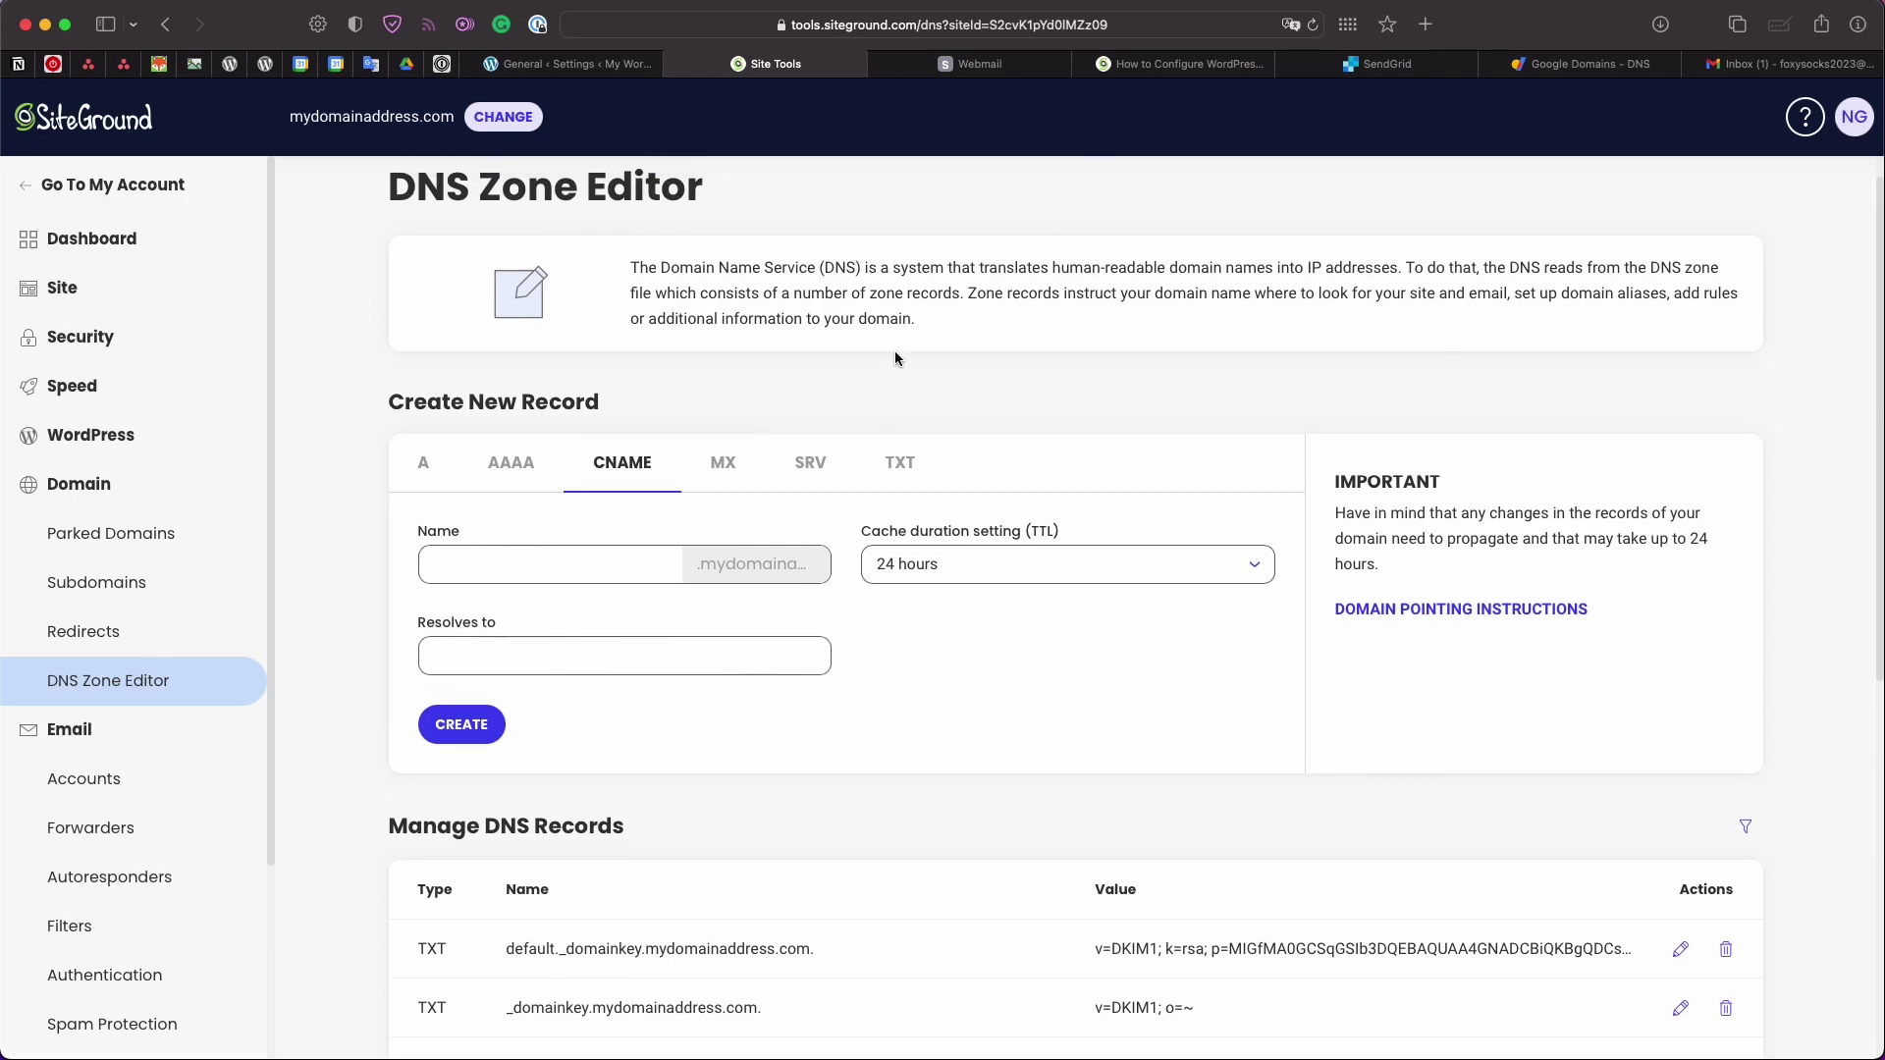
Step: Create the first CNAME record from SendGrid's root host and value in the DNS Zone Editor
left_click(1377, 64)
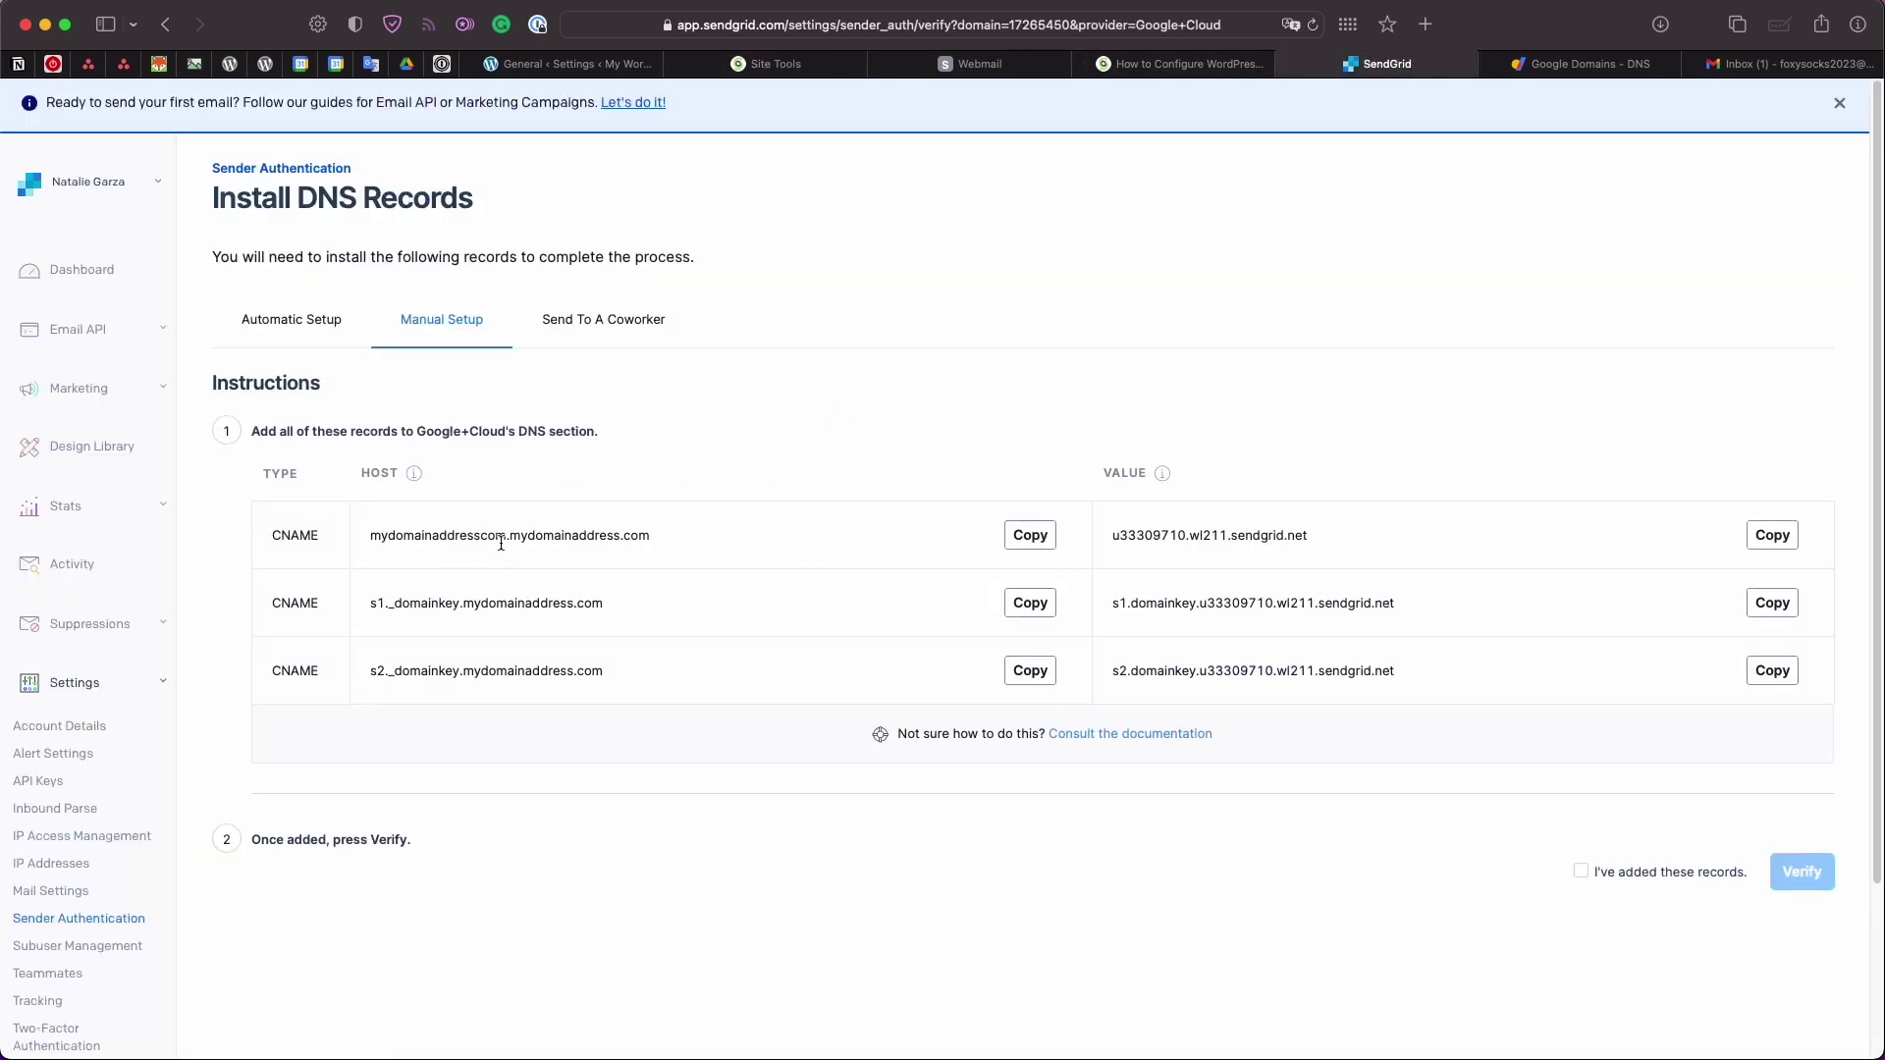
left_click_drag(505, 535, 369, 534)
left_click(801, 66)
key("super+v")
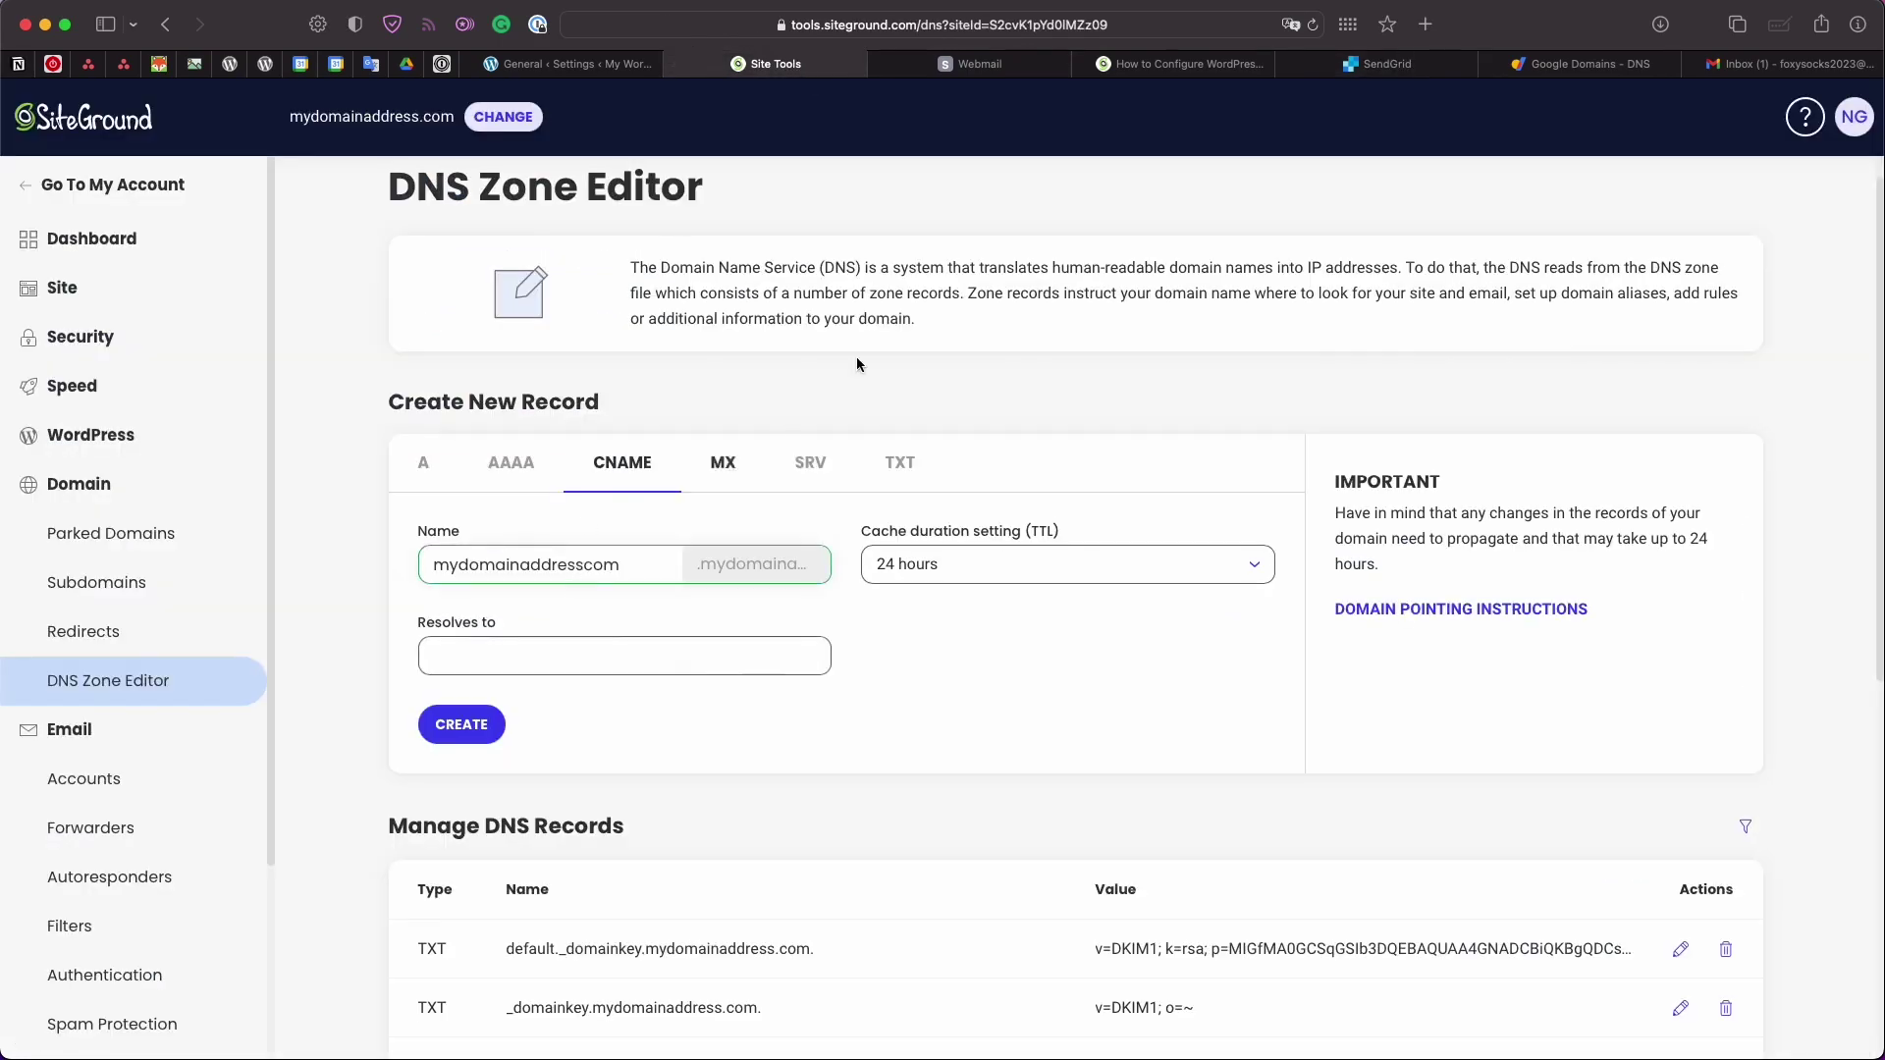
left_click(1369, 63)
left_click(1773, 540)
left_click(777, 64)
left_click(625, 656)
key("super+v")
left_click(487, 726)
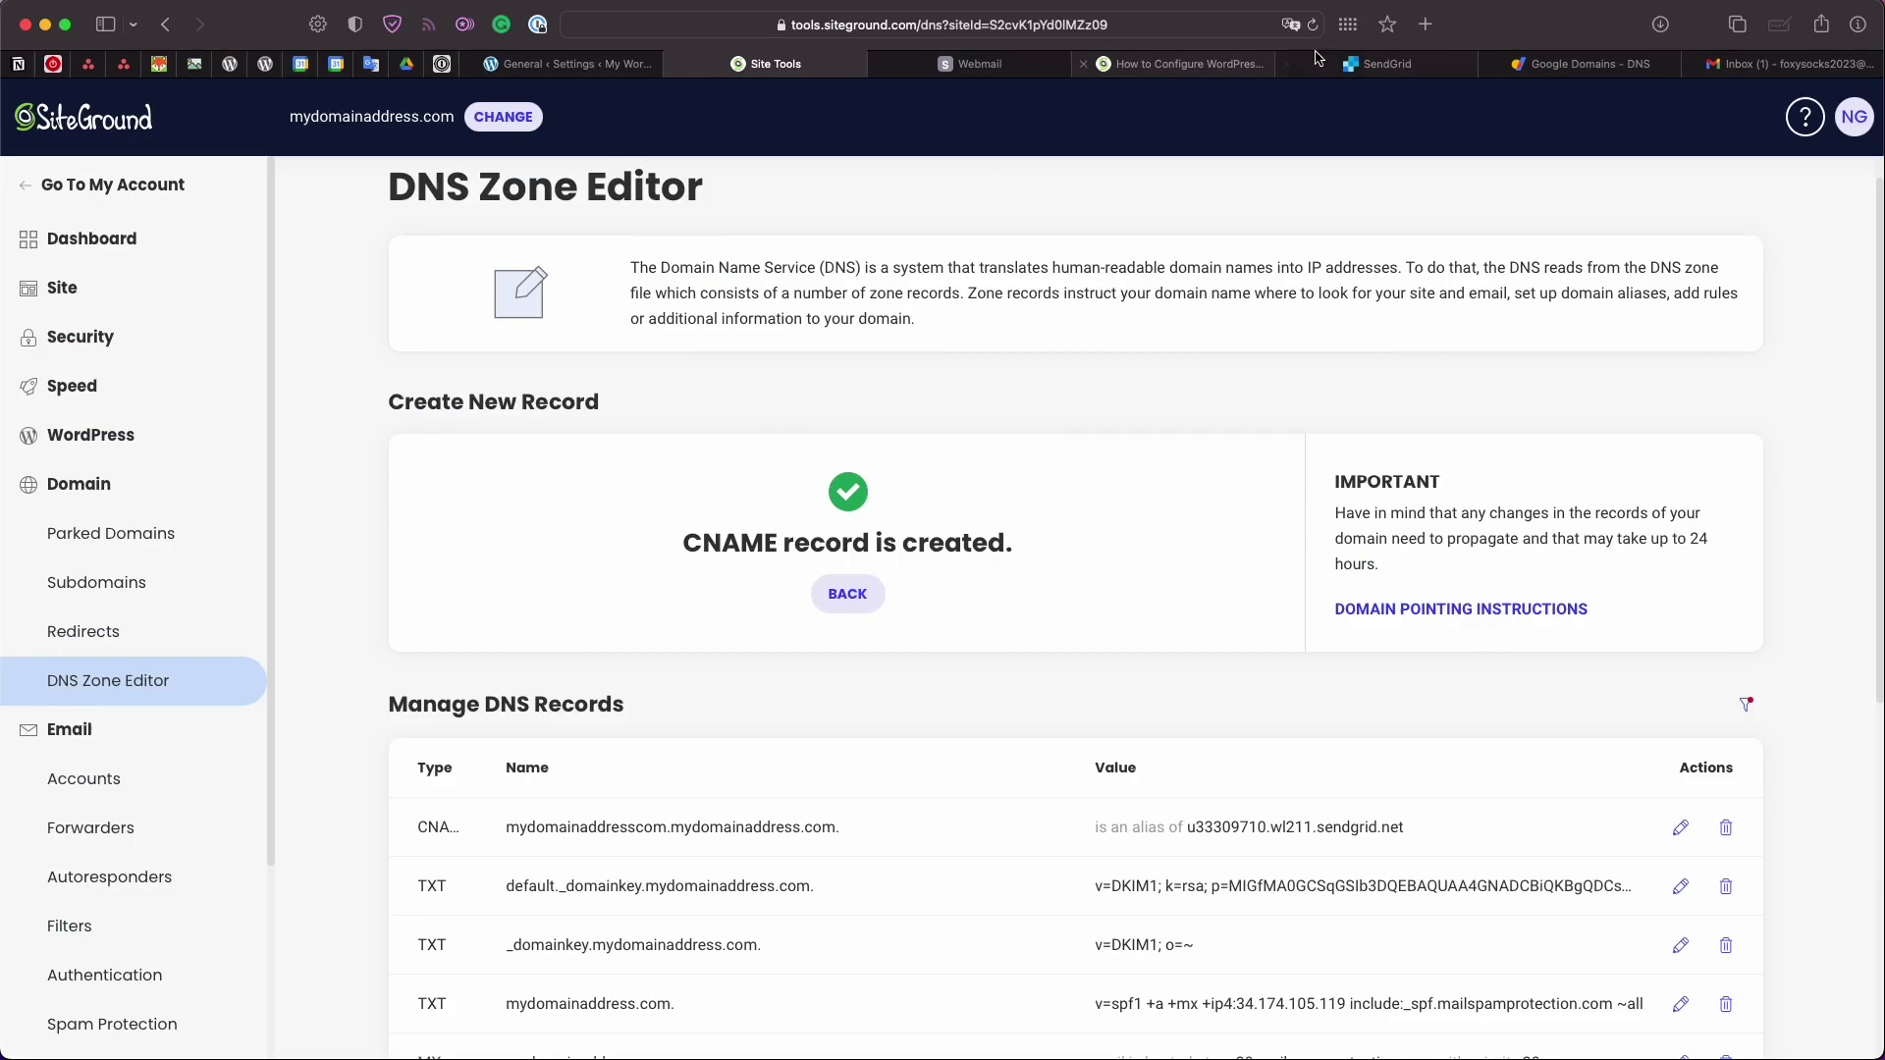
Step: Create the s1._domainkey CNAME record with SendGrid's second host prefix and value
left_click(1369, 63)
left_click_drag(461, 602, 370, 603)
key("super+c")
left_click(775, 64)
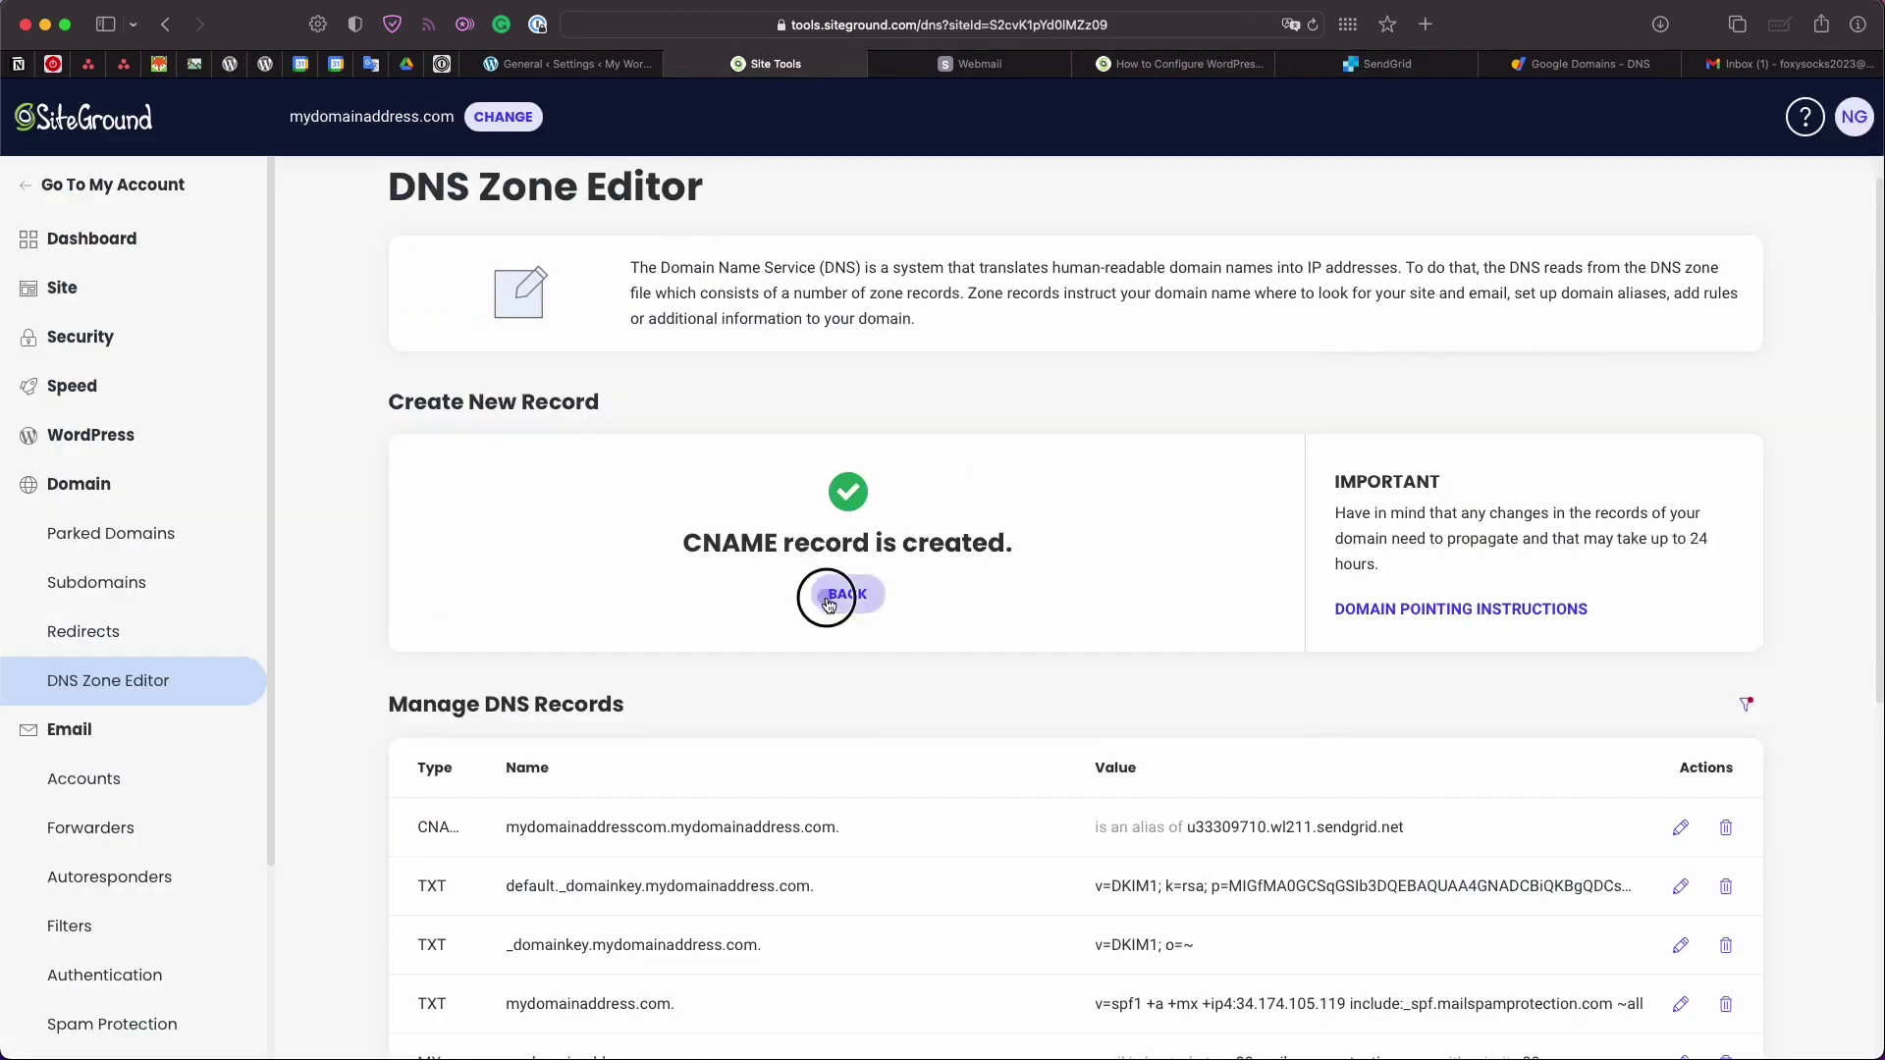
left_click(545, 560)
key("super+v")
left_click(1370, 64)
left_click(1772, 603)
left_click(818, 67)
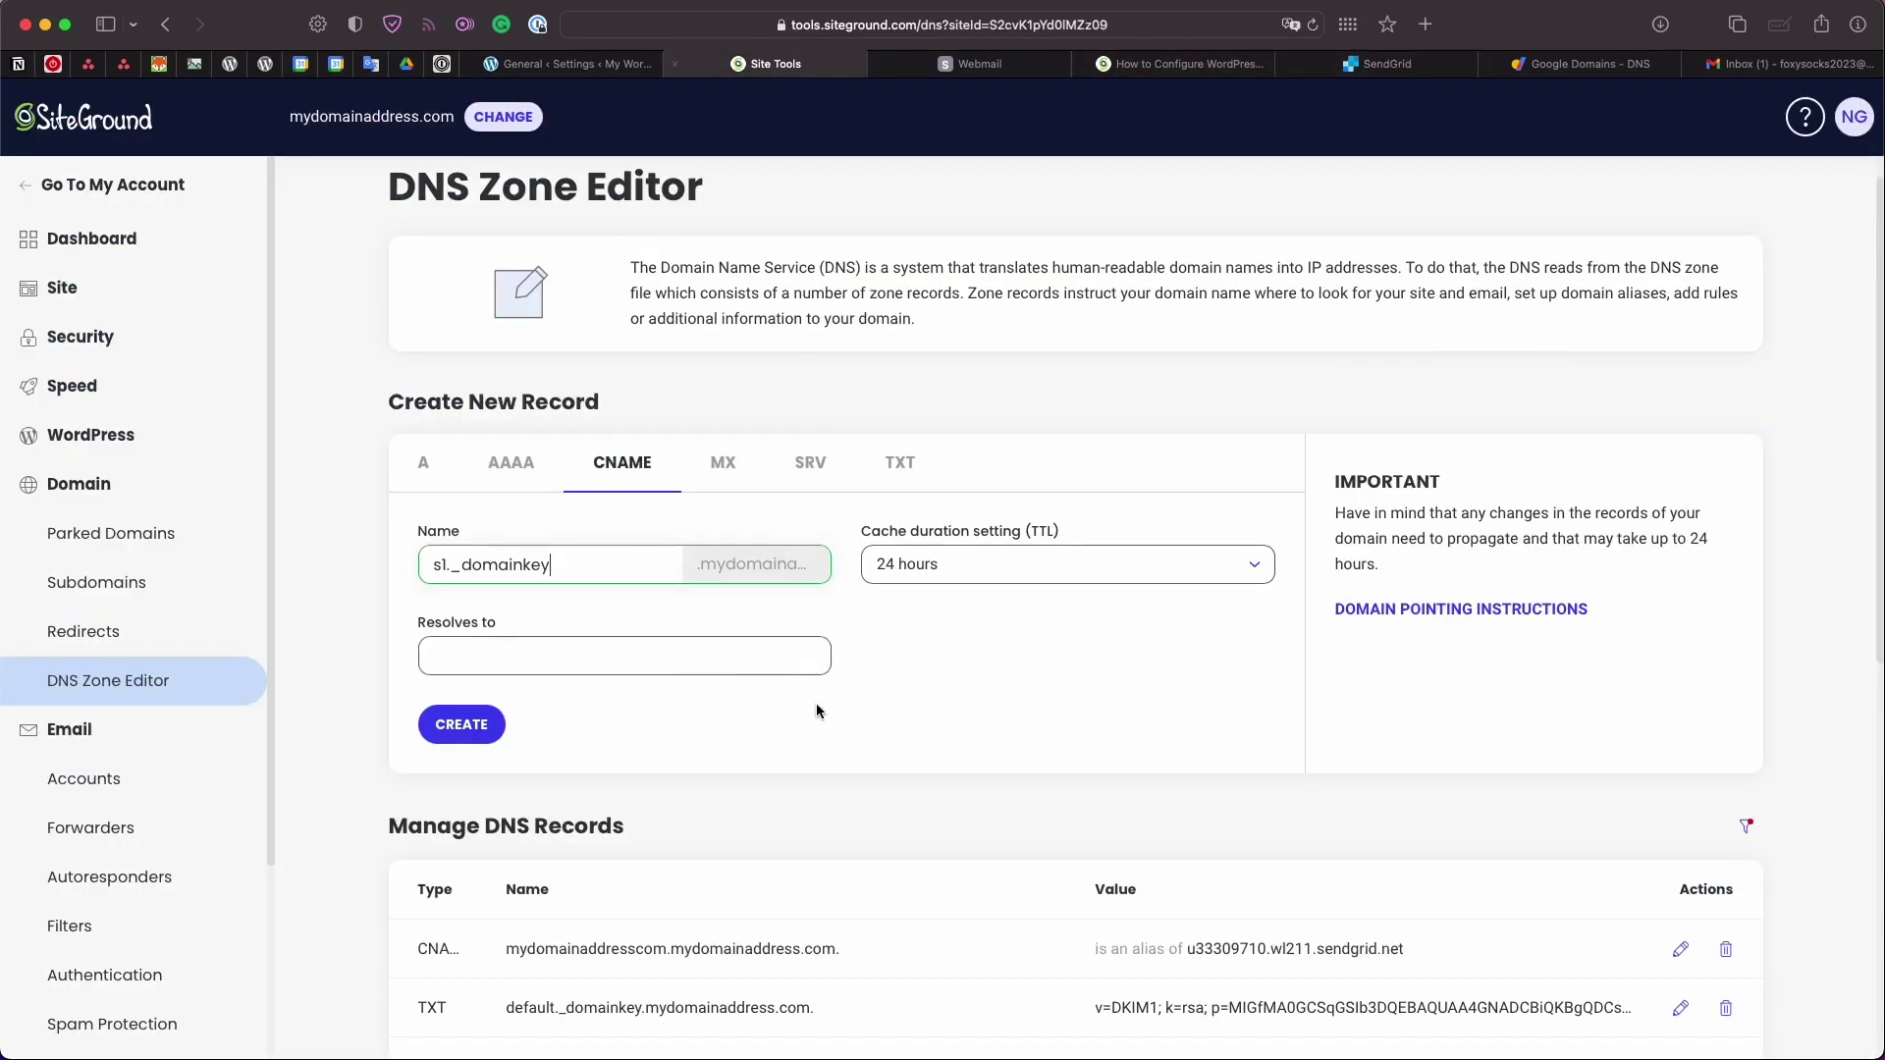
key("super+v")
left_click(460, 723)
key("ctrl+Tab")
key("ctrl+Tab")
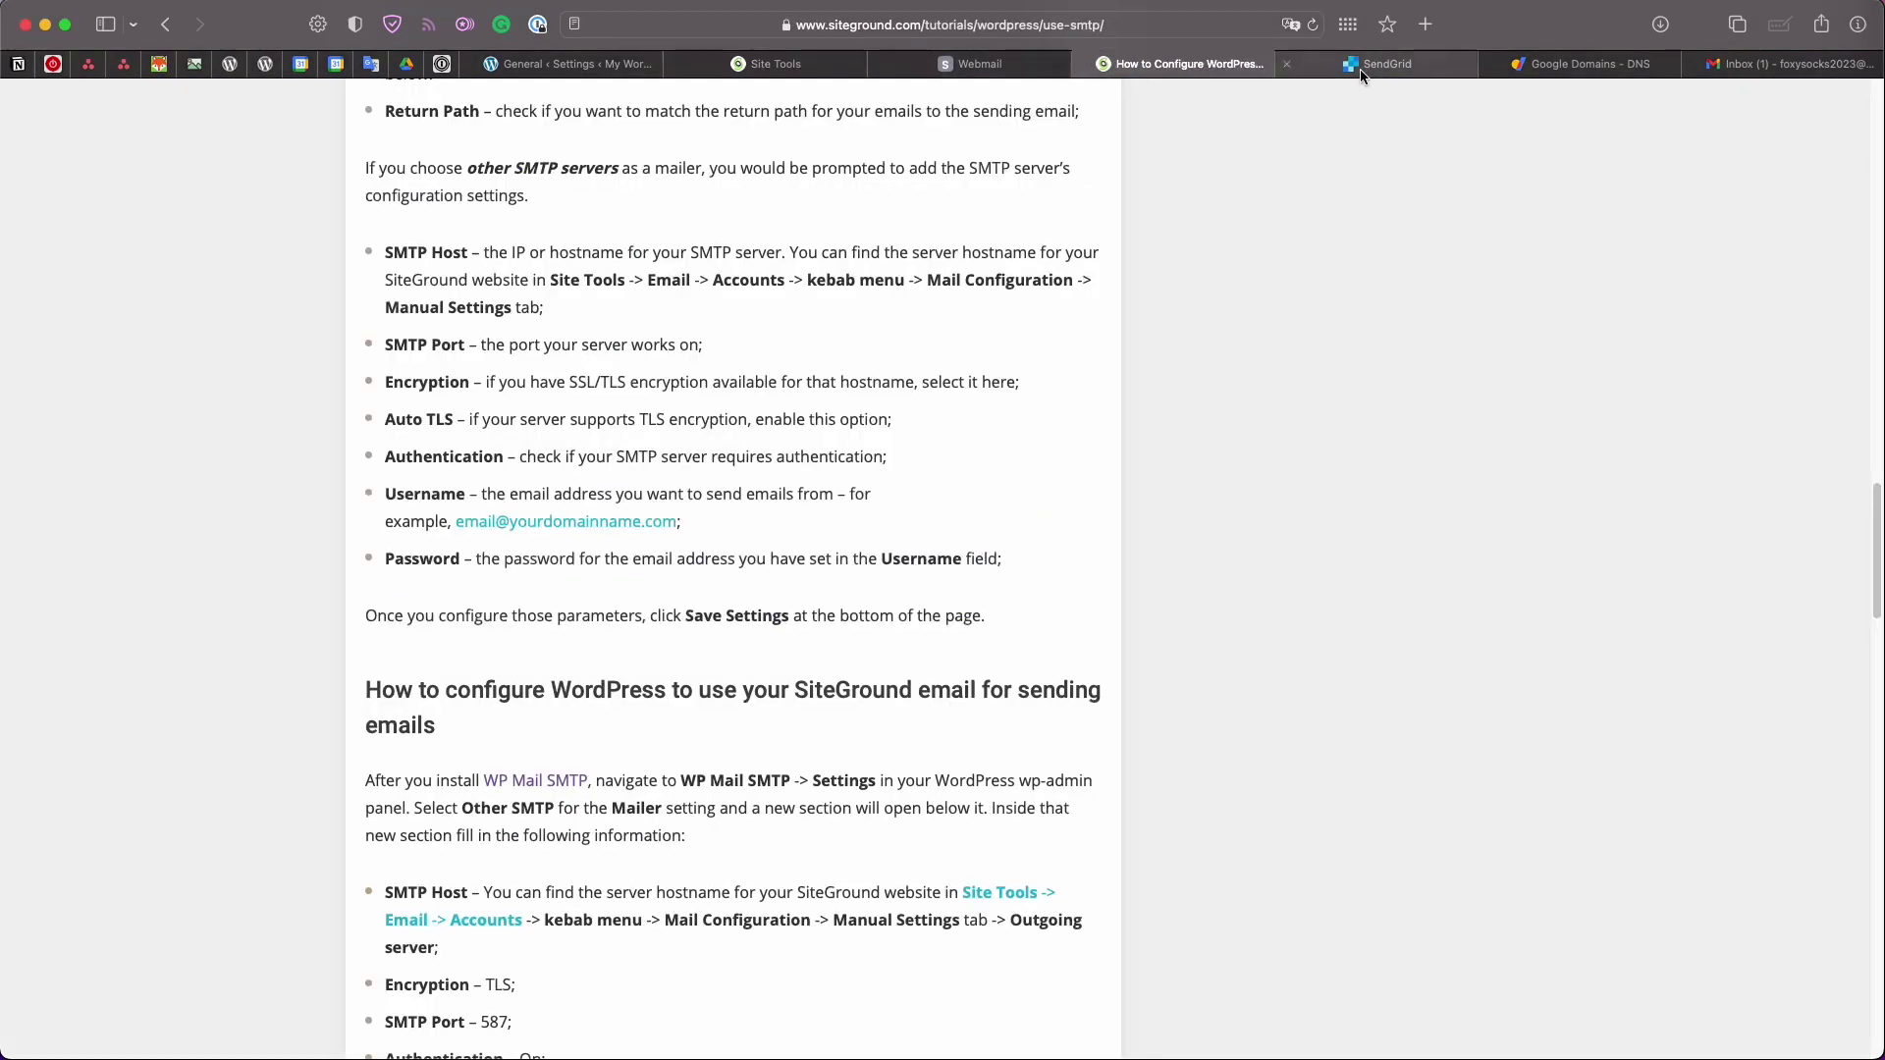
Step: Create the s2._domainkey CNAME record with SendGrid's third host prefix and value
key("ctrl+Tab")
left_click_drag(458, 671, 371, 671)
key("super+c")
key("ctrl+shift+Tab")
key("ctrl+shift+Tab")
key("ctrl+shift+Tab")
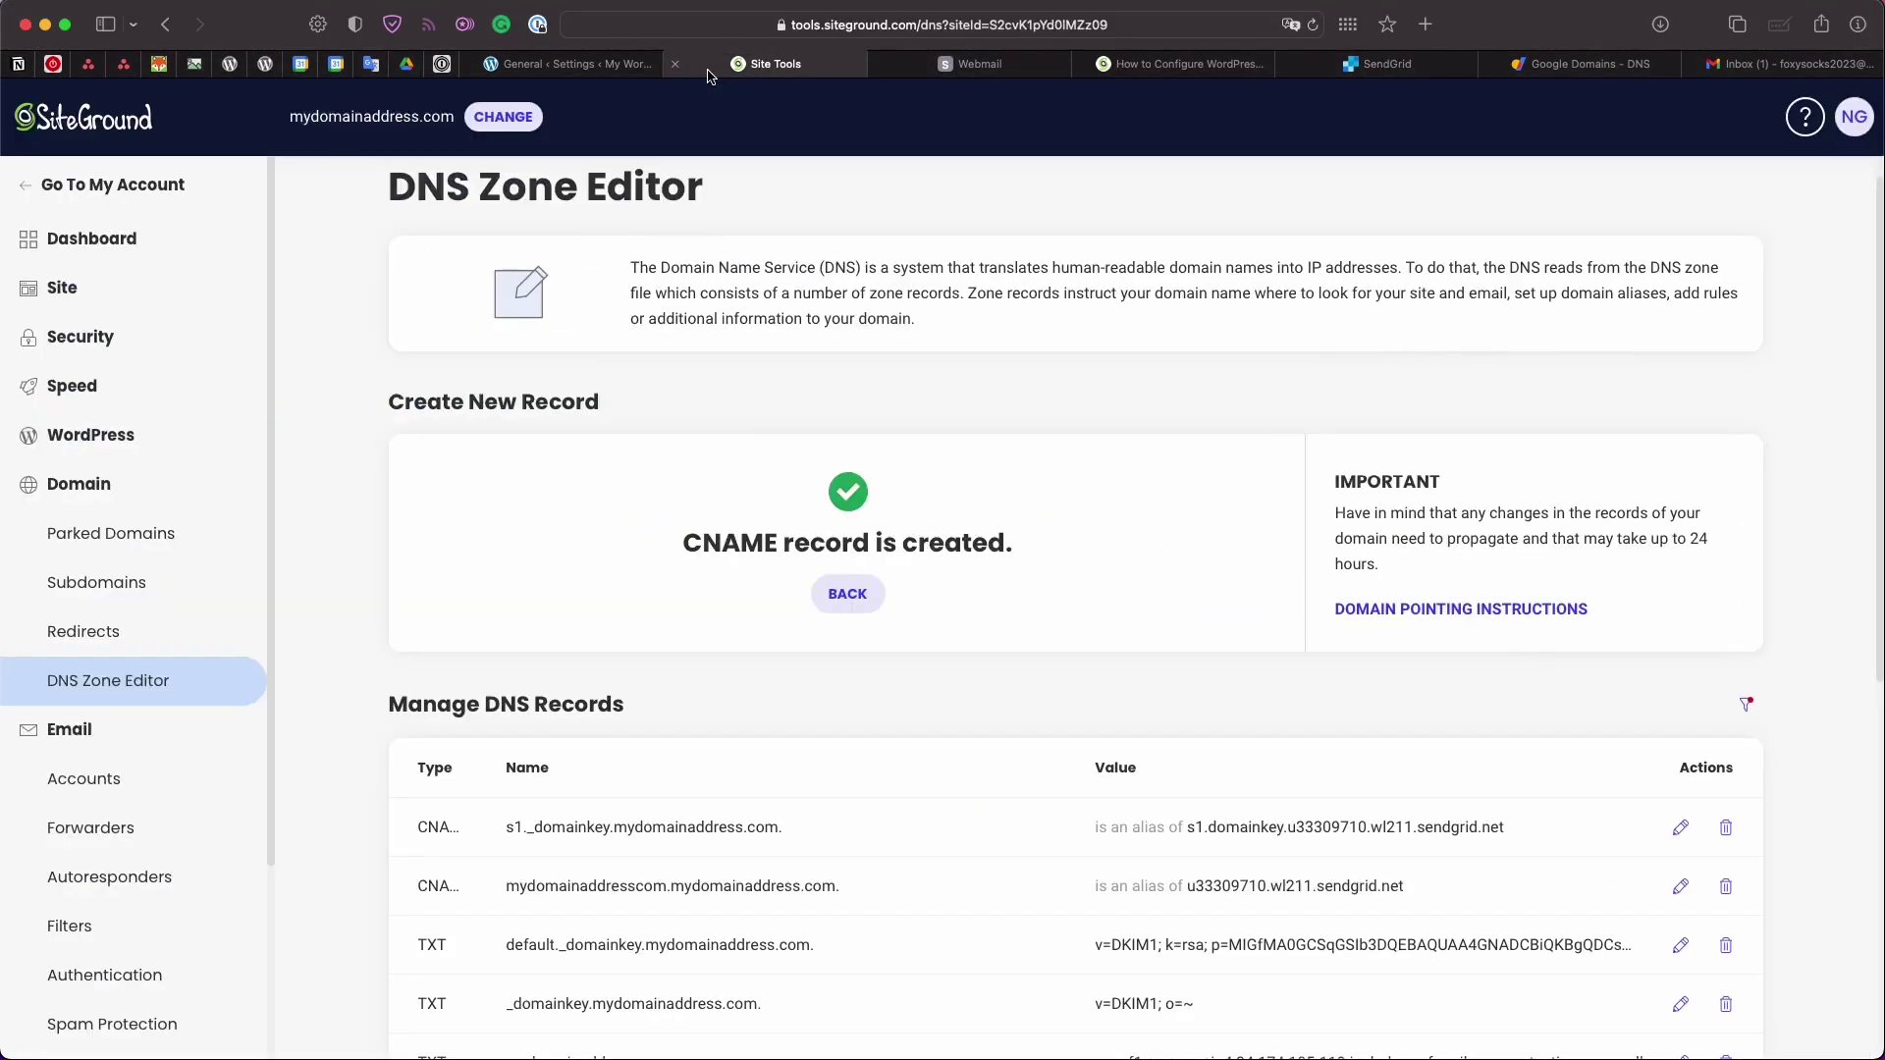
left_click(635, 579)
key("super+v")
key("ctrl+Tab")
key("ctrl+Tab")
key("ctrl+Tab")
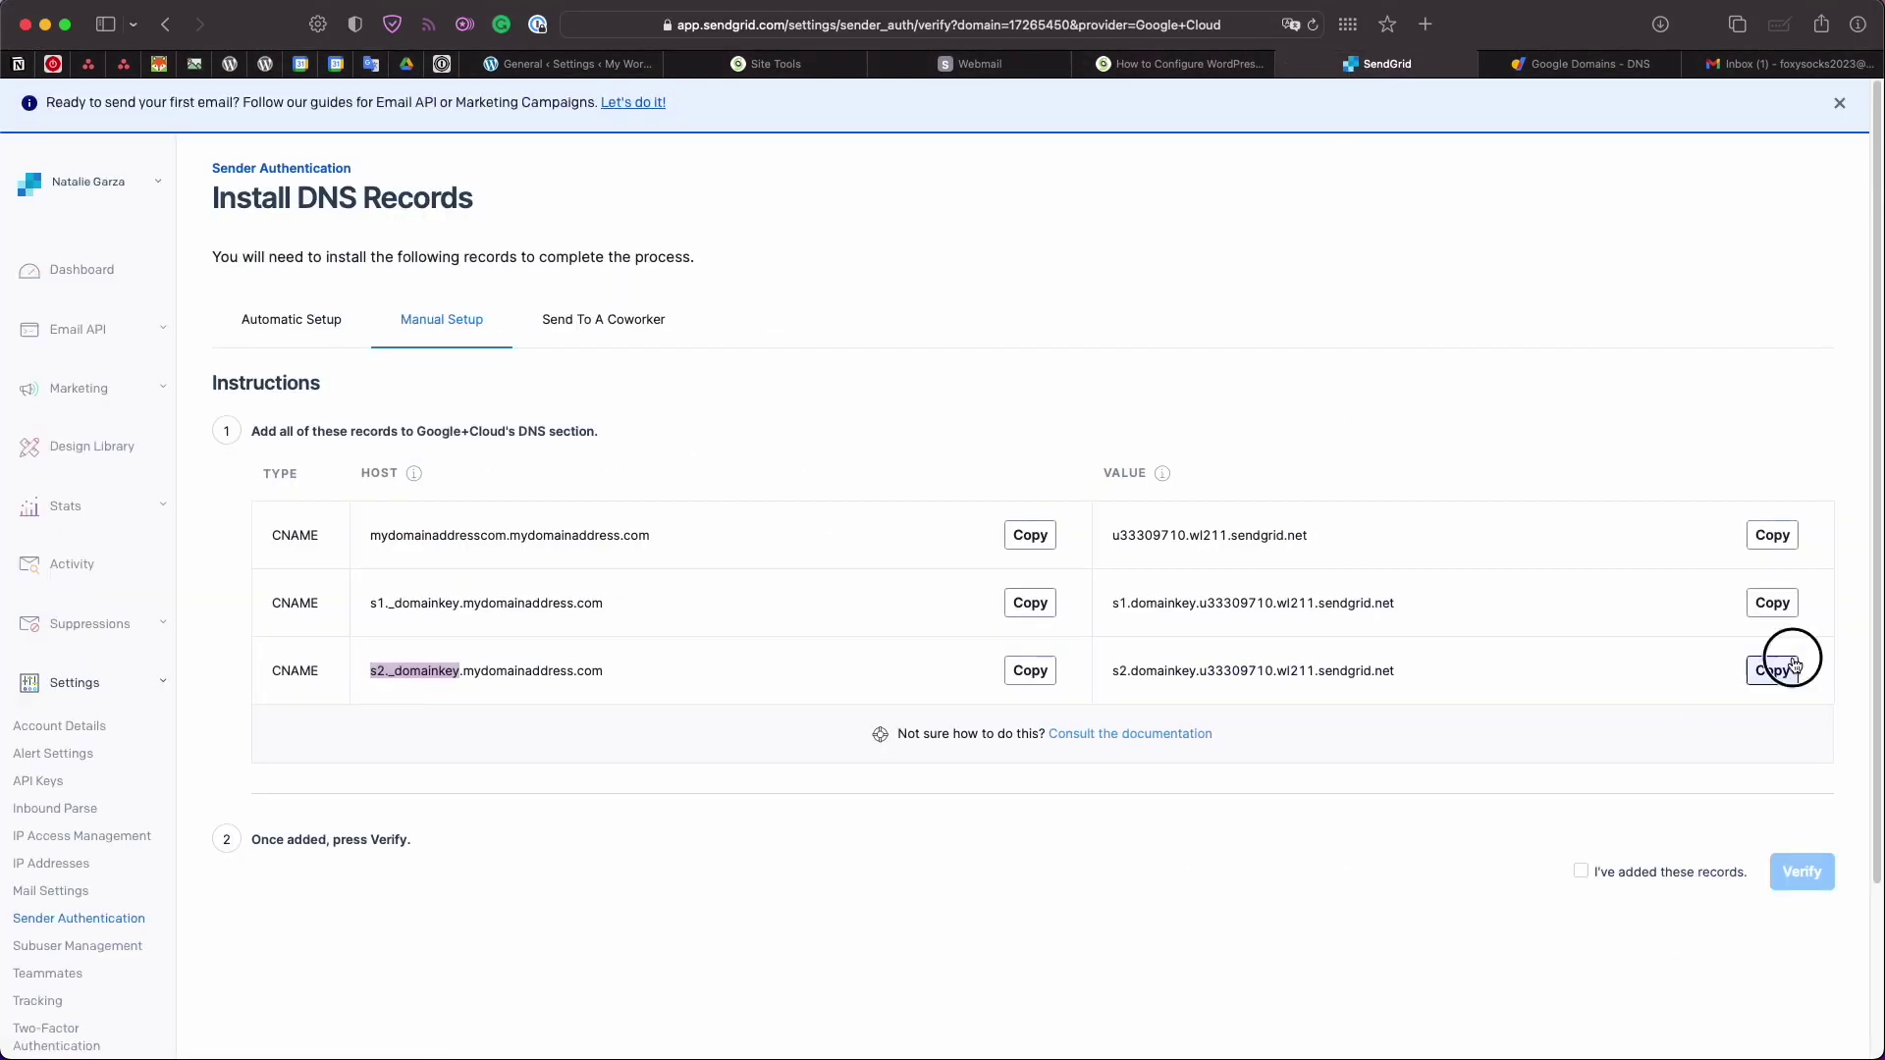
key("ctrl+shift+Tab")
key("ctrl+shift+Tab")
key("ctrl+shift+Tab")
left_click(716, 662)
key("super+v")
scroll(659, 676, "down", 1)
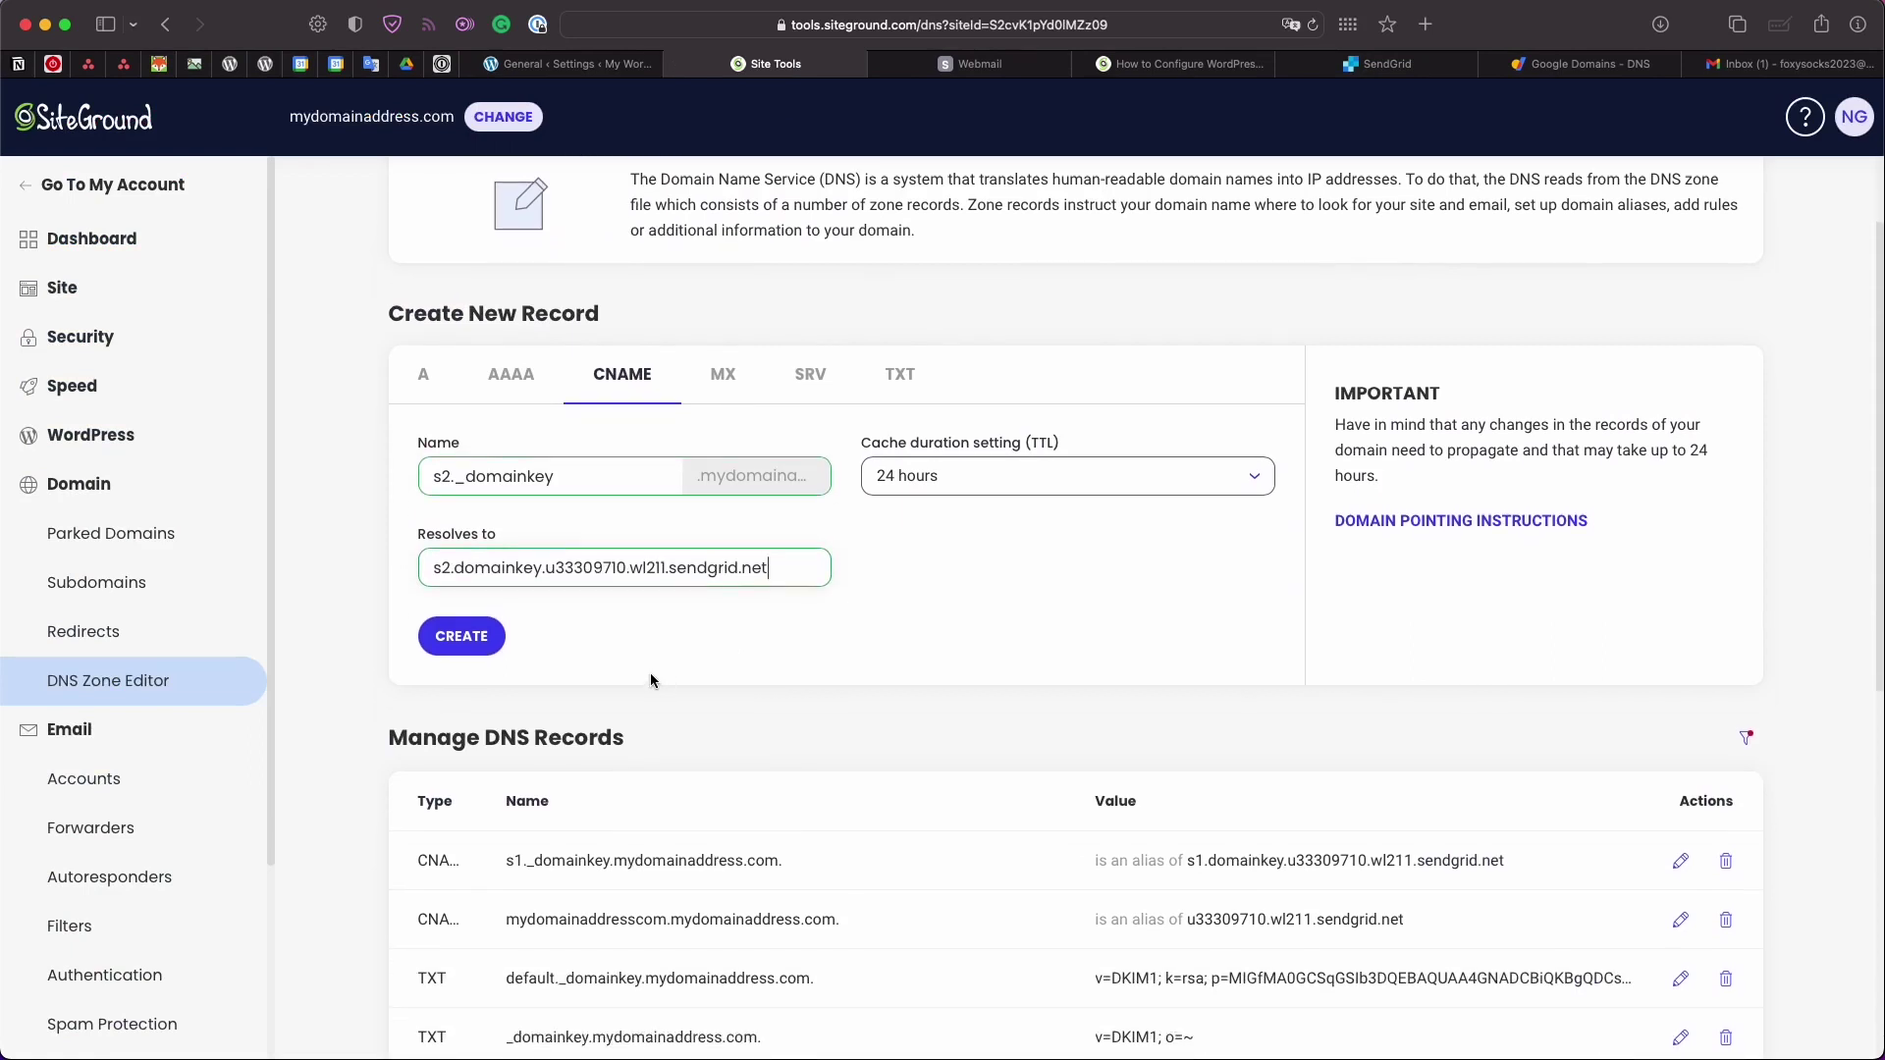
Step: Re-check the first host's prefix in SendGrid against the records in the zone editor
left_click(1322, 71)
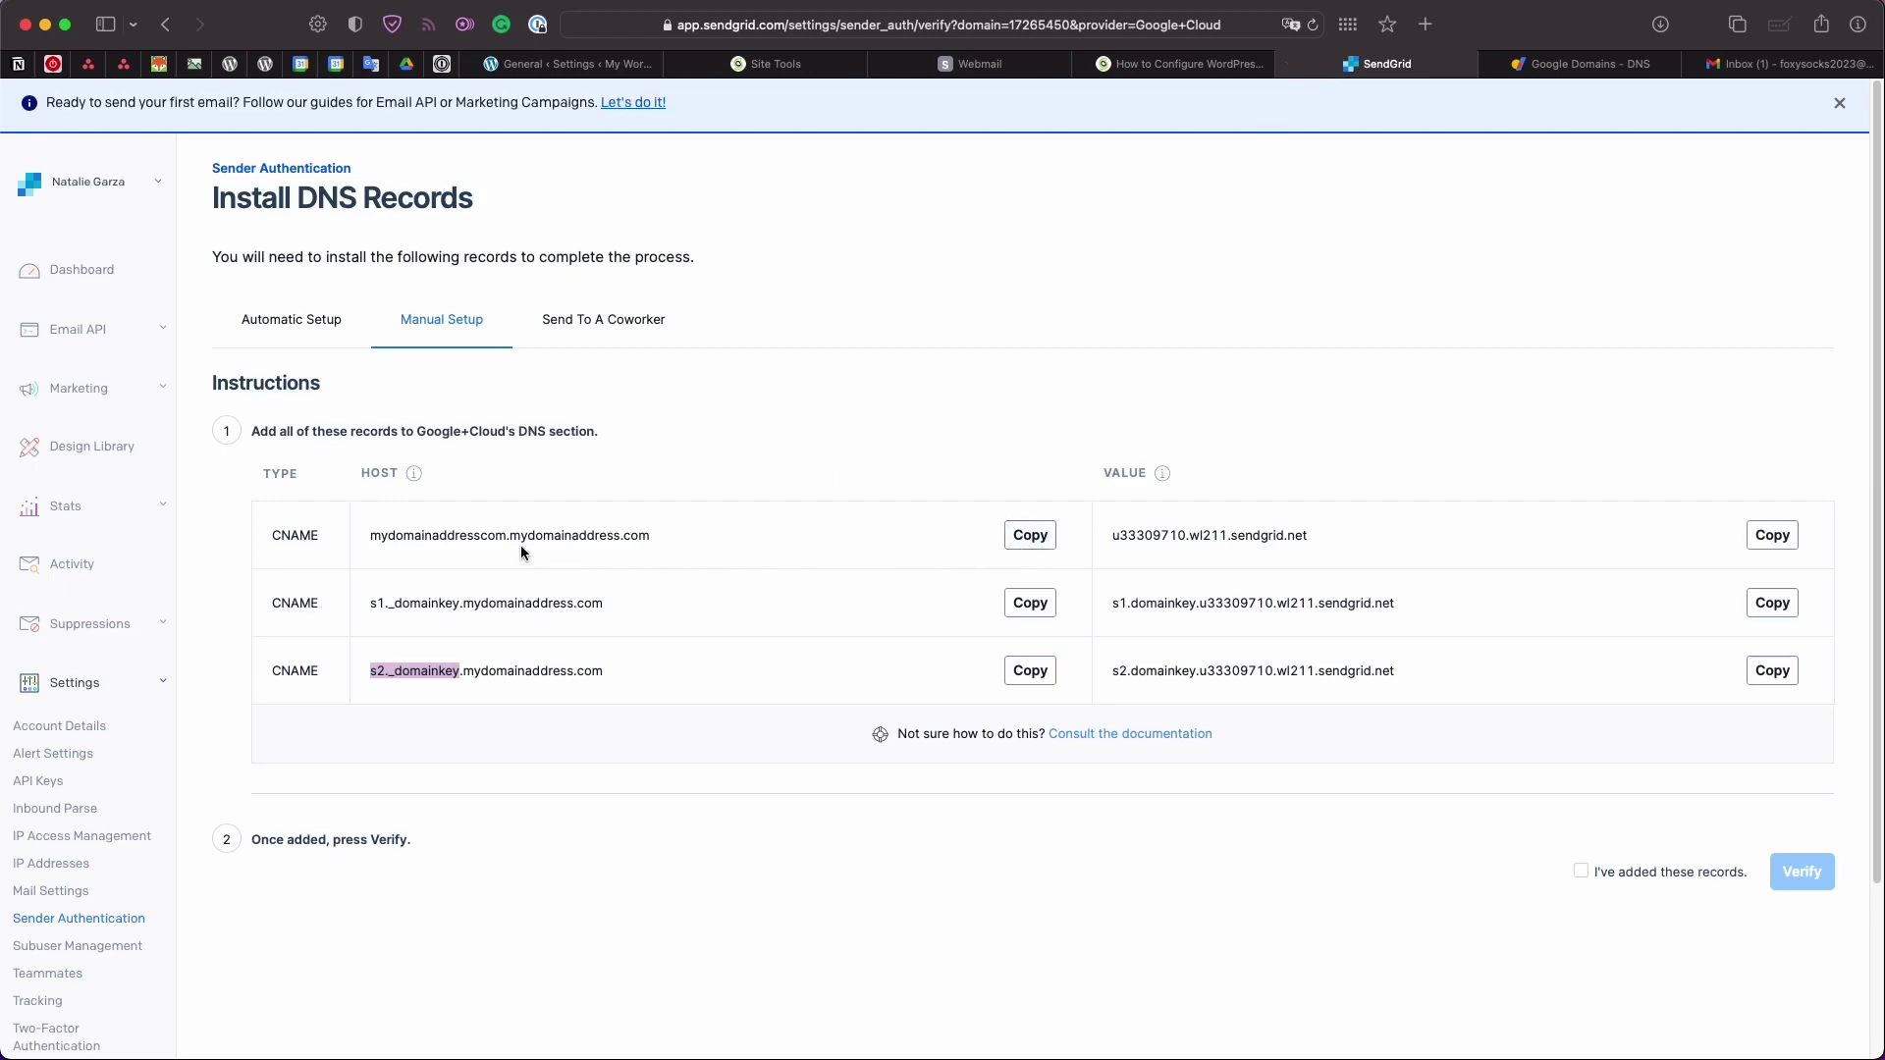
left_click_drag(508, 537, 665, 537)
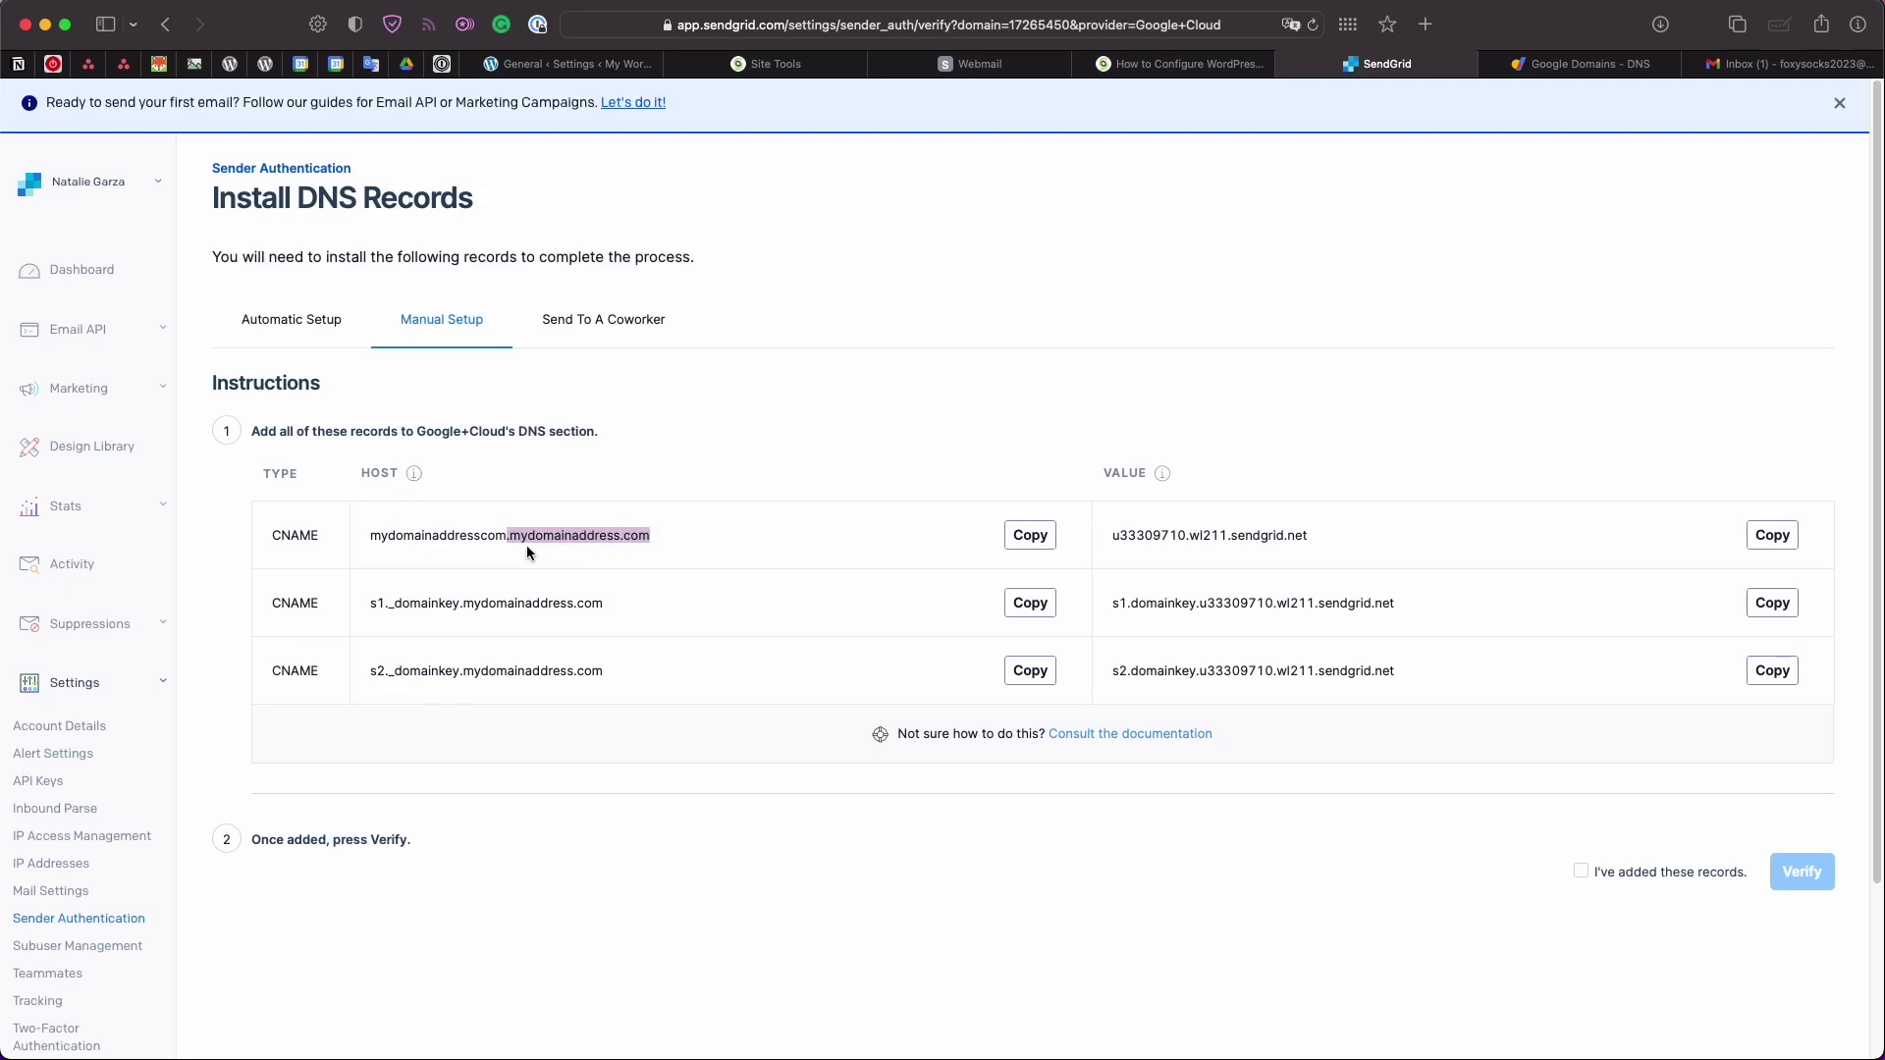
left_click_drag(508, 536, 362, 535)
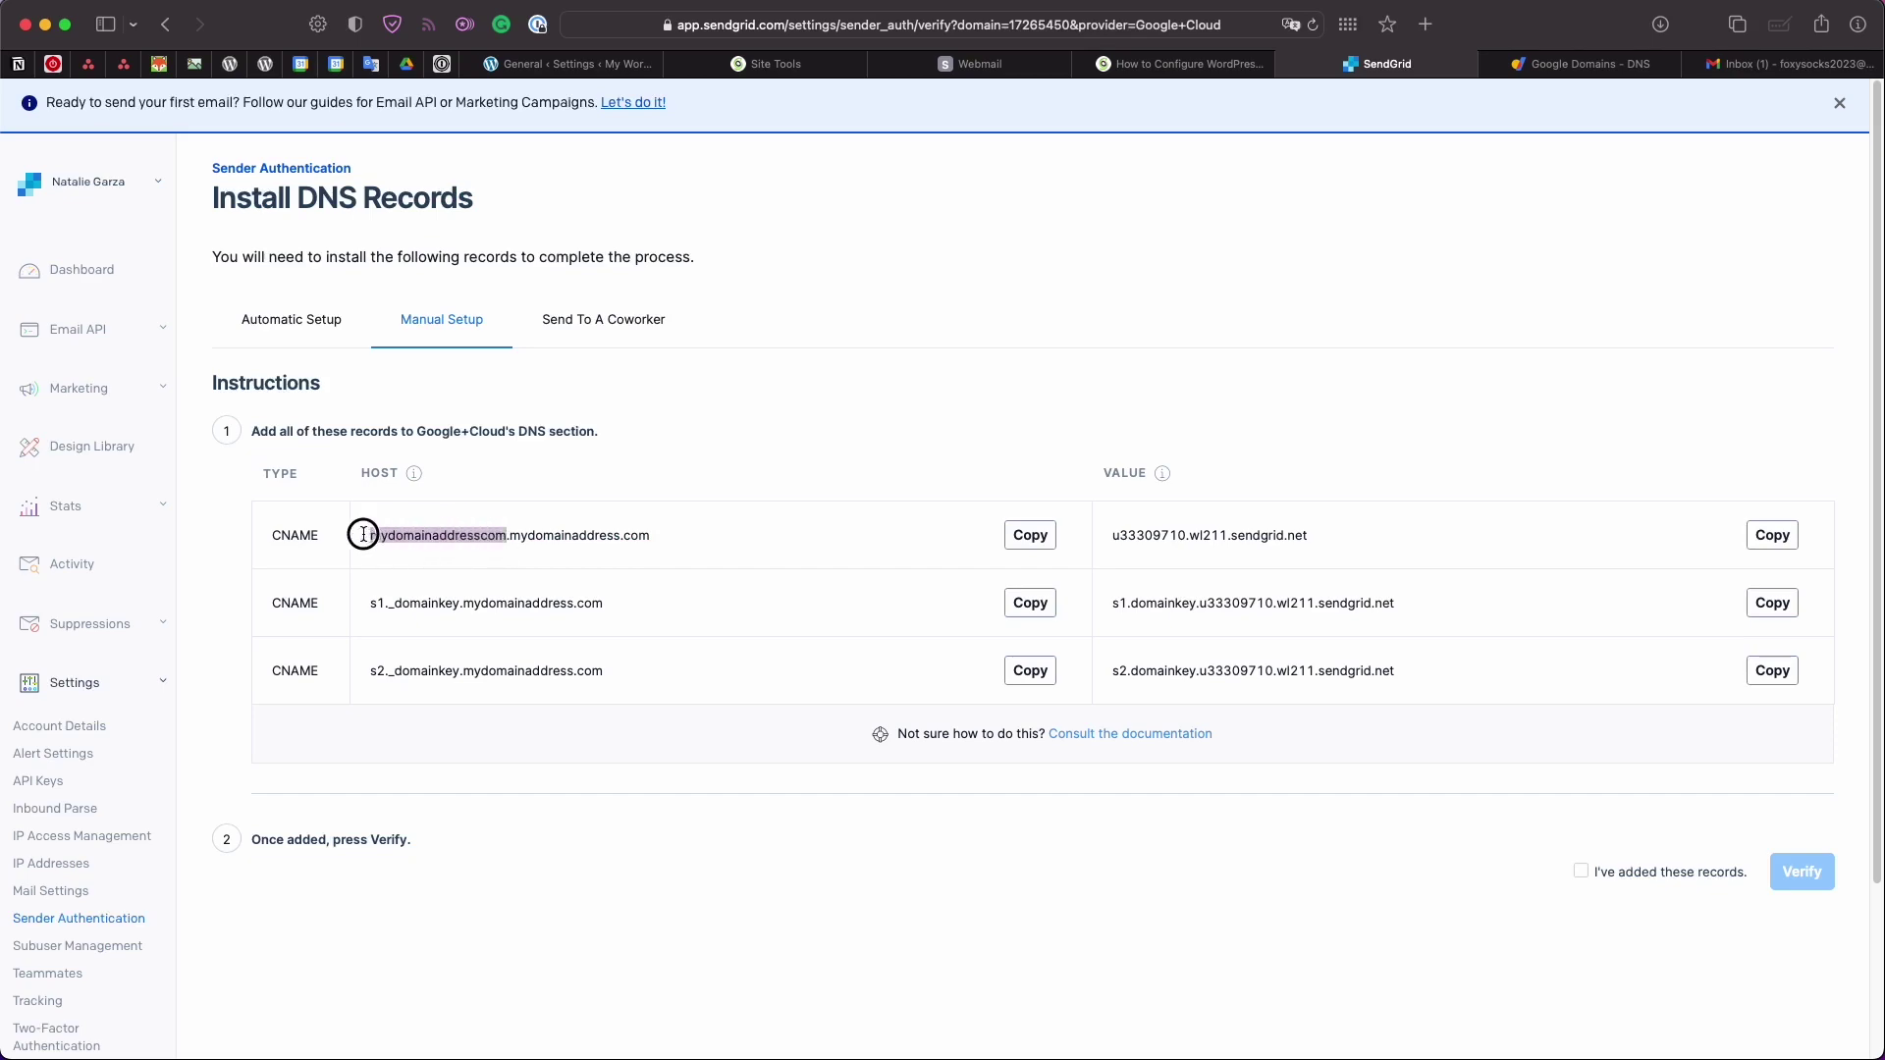
left_click(795, 63)
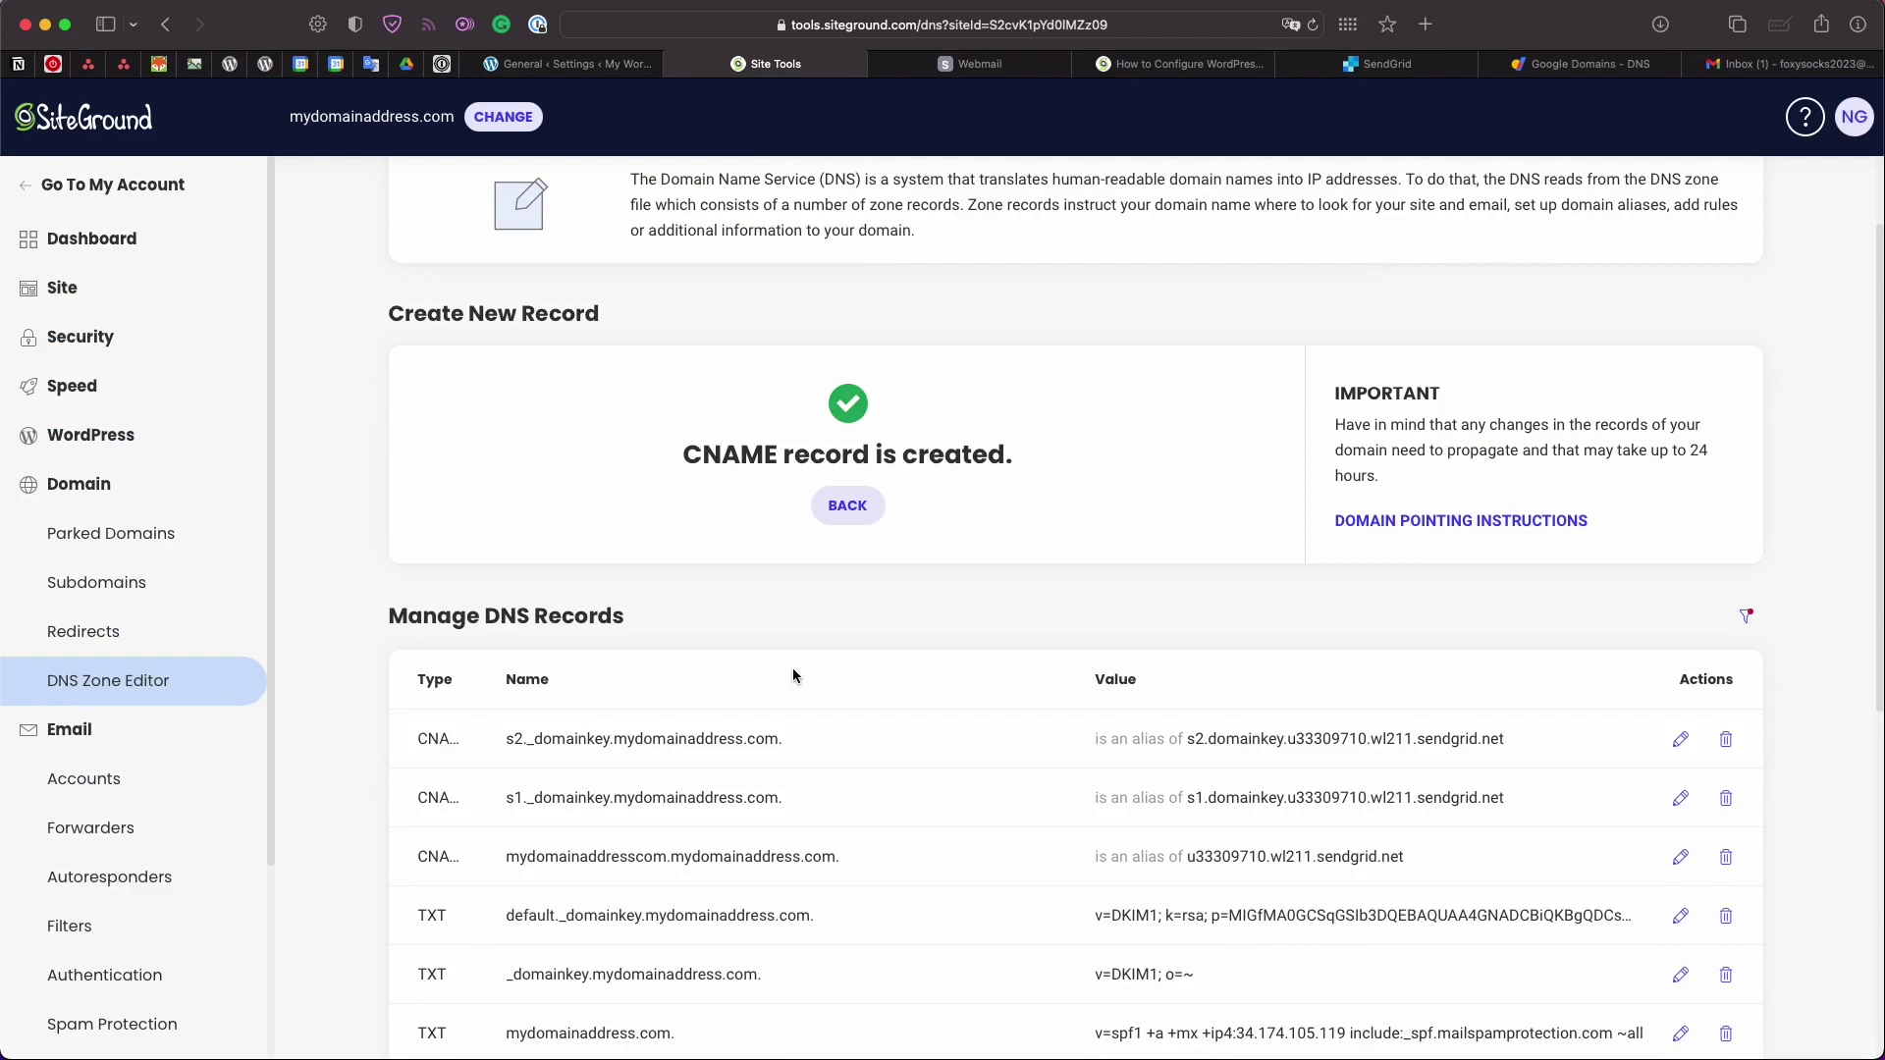
scroll(792, 673, "down", 1)
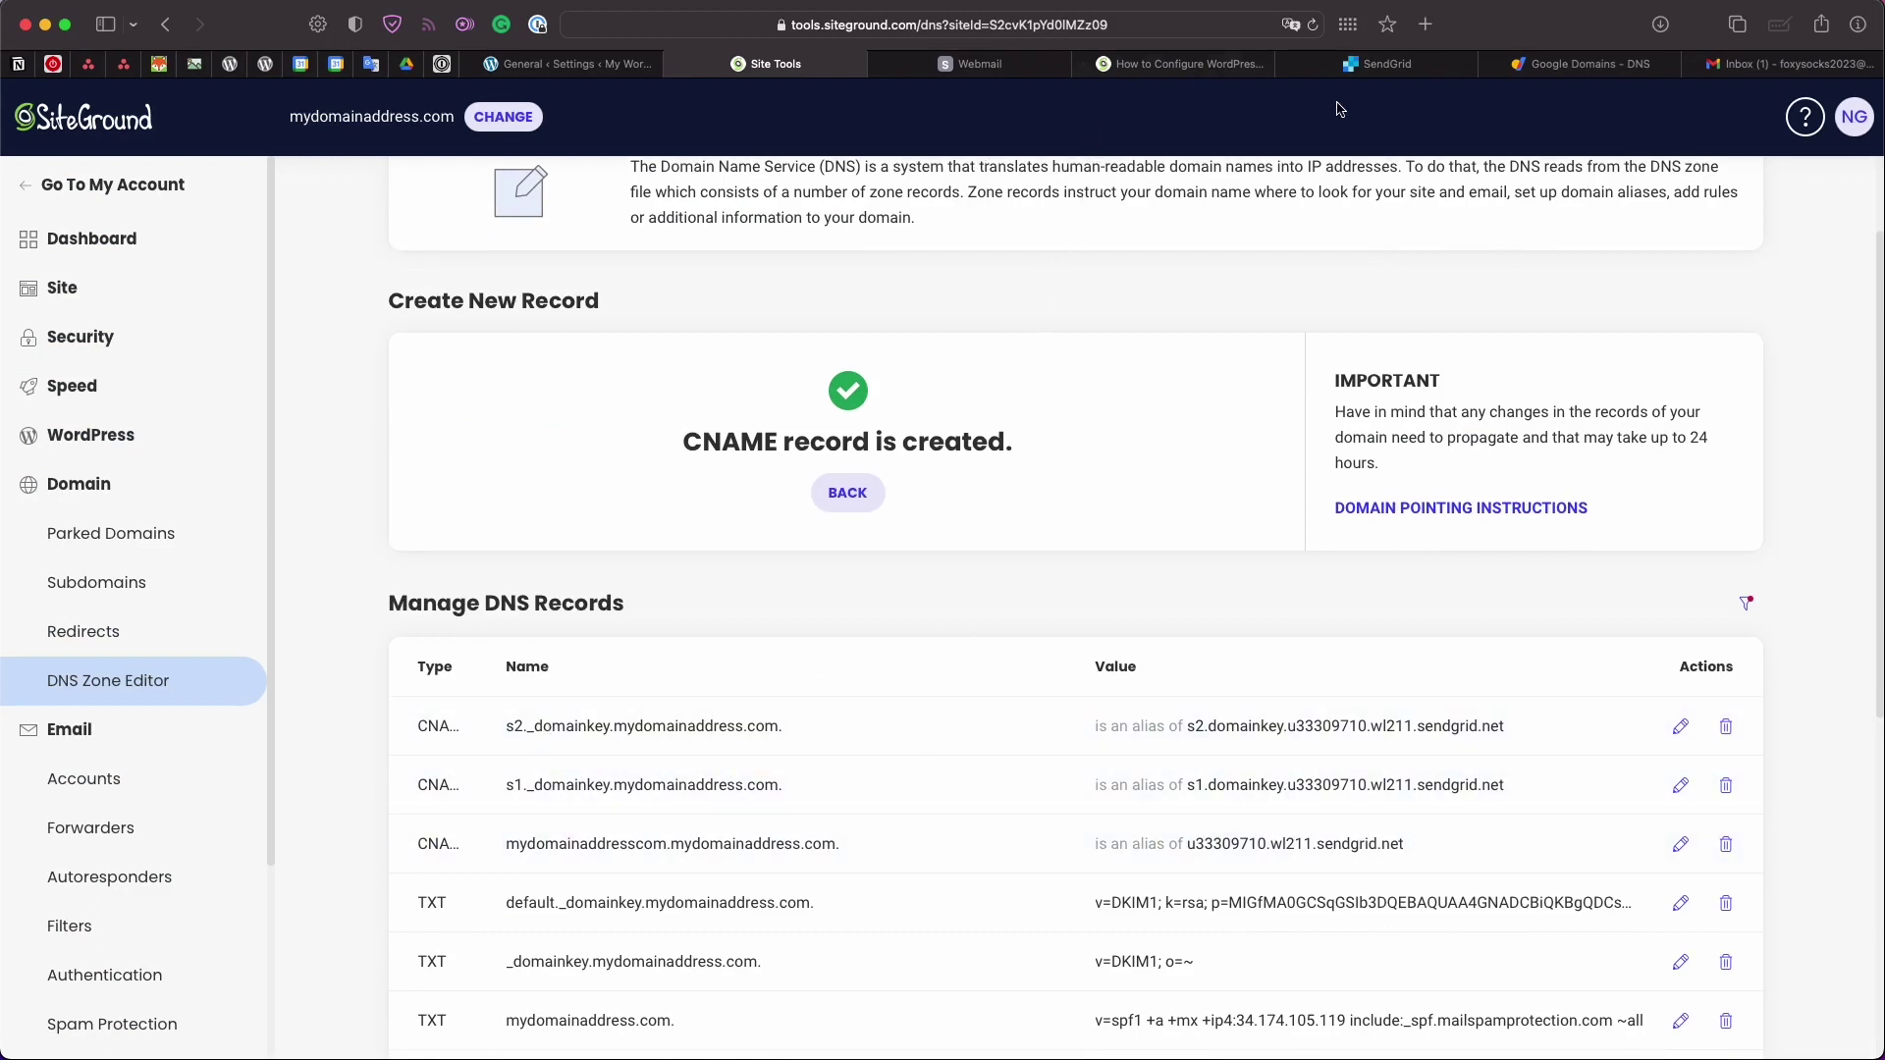
Step: Confirm the records are added, verify mydomainaddress.com, and return to Sender Authentication
left_click(1376, 64)
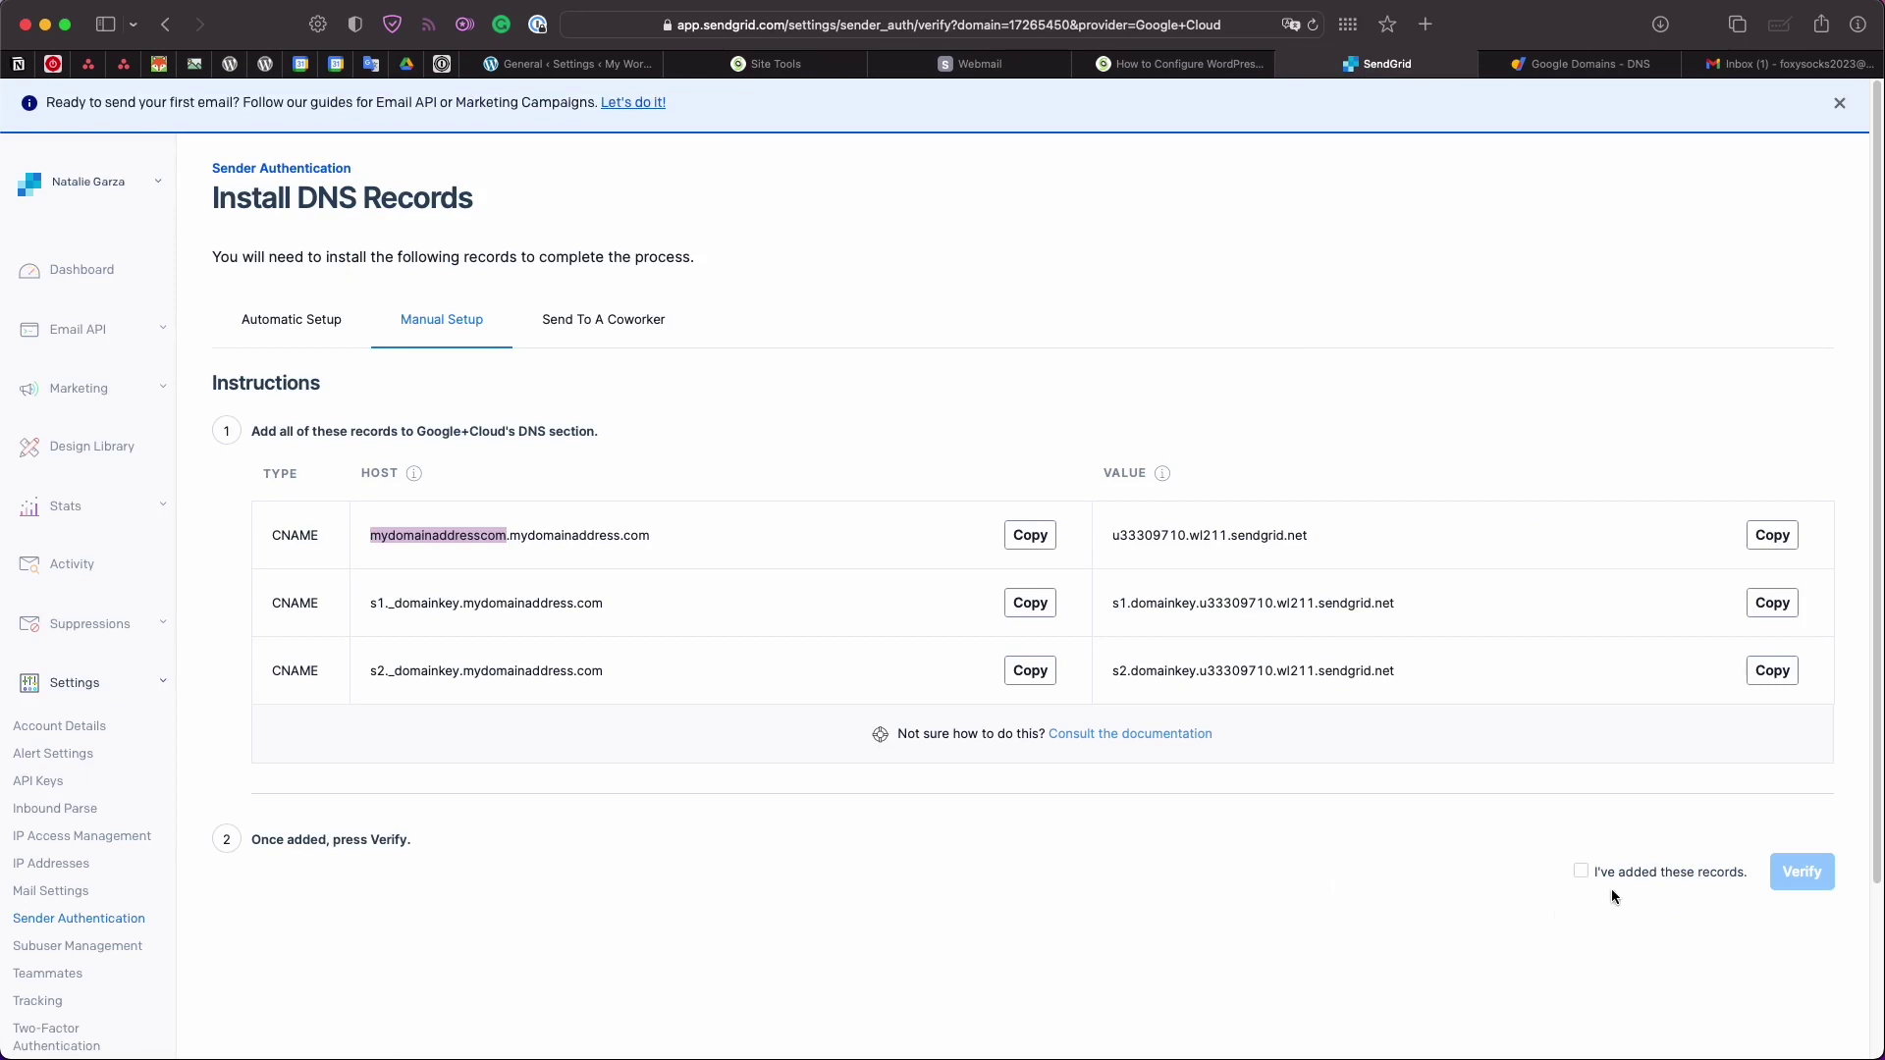
left_click(1583, 870)
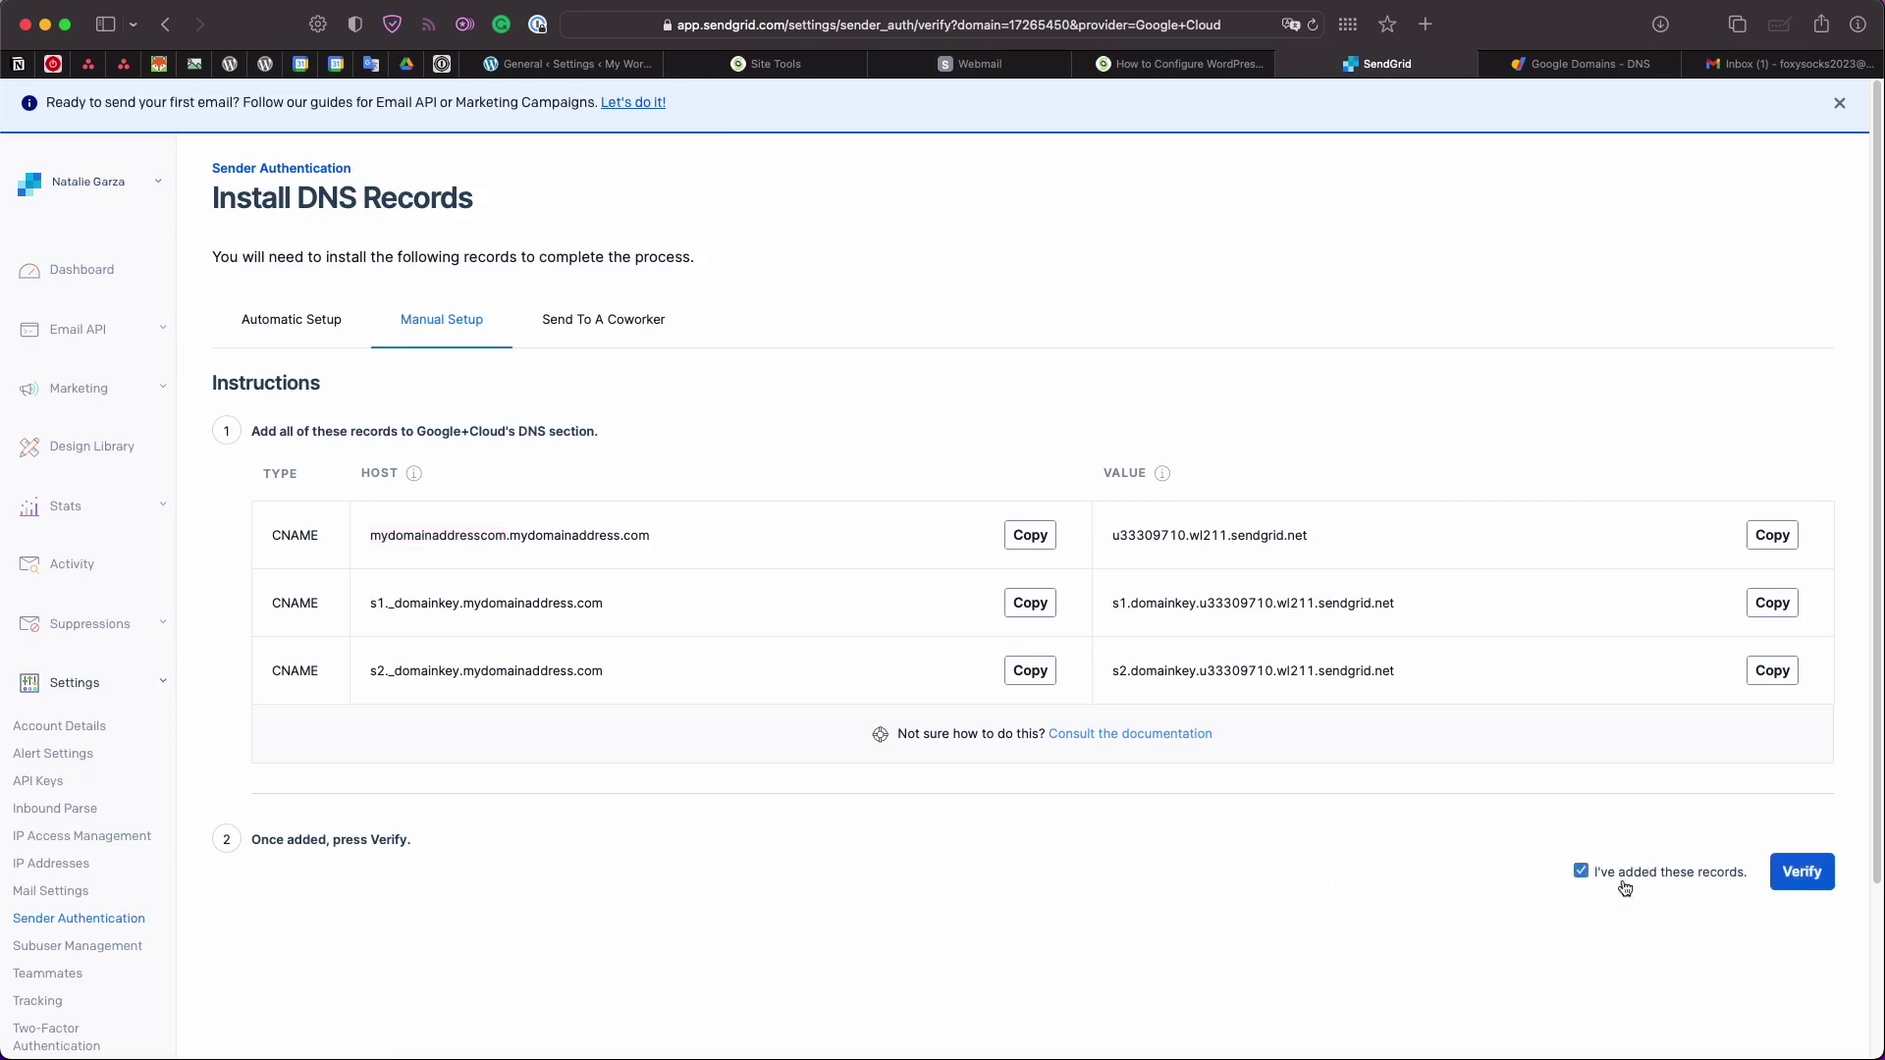
left_click(1804, 873)
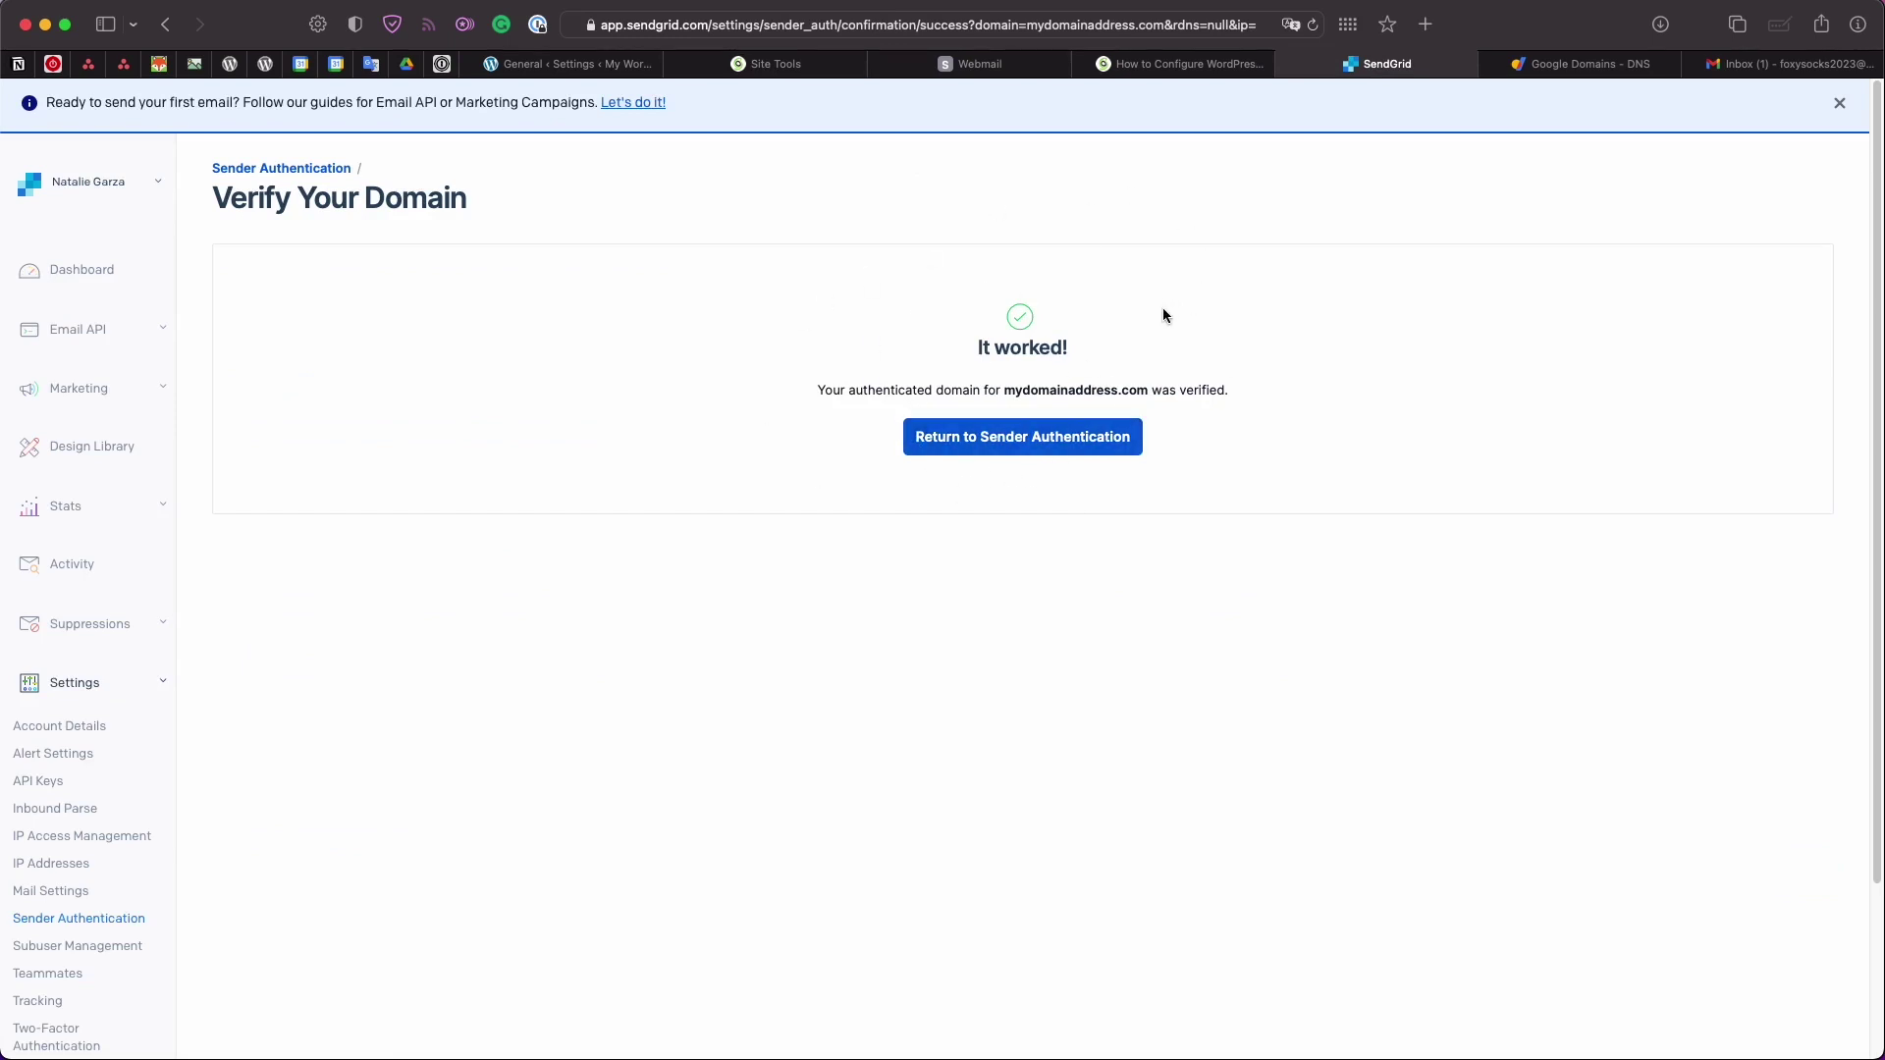
left_click(973, 447)
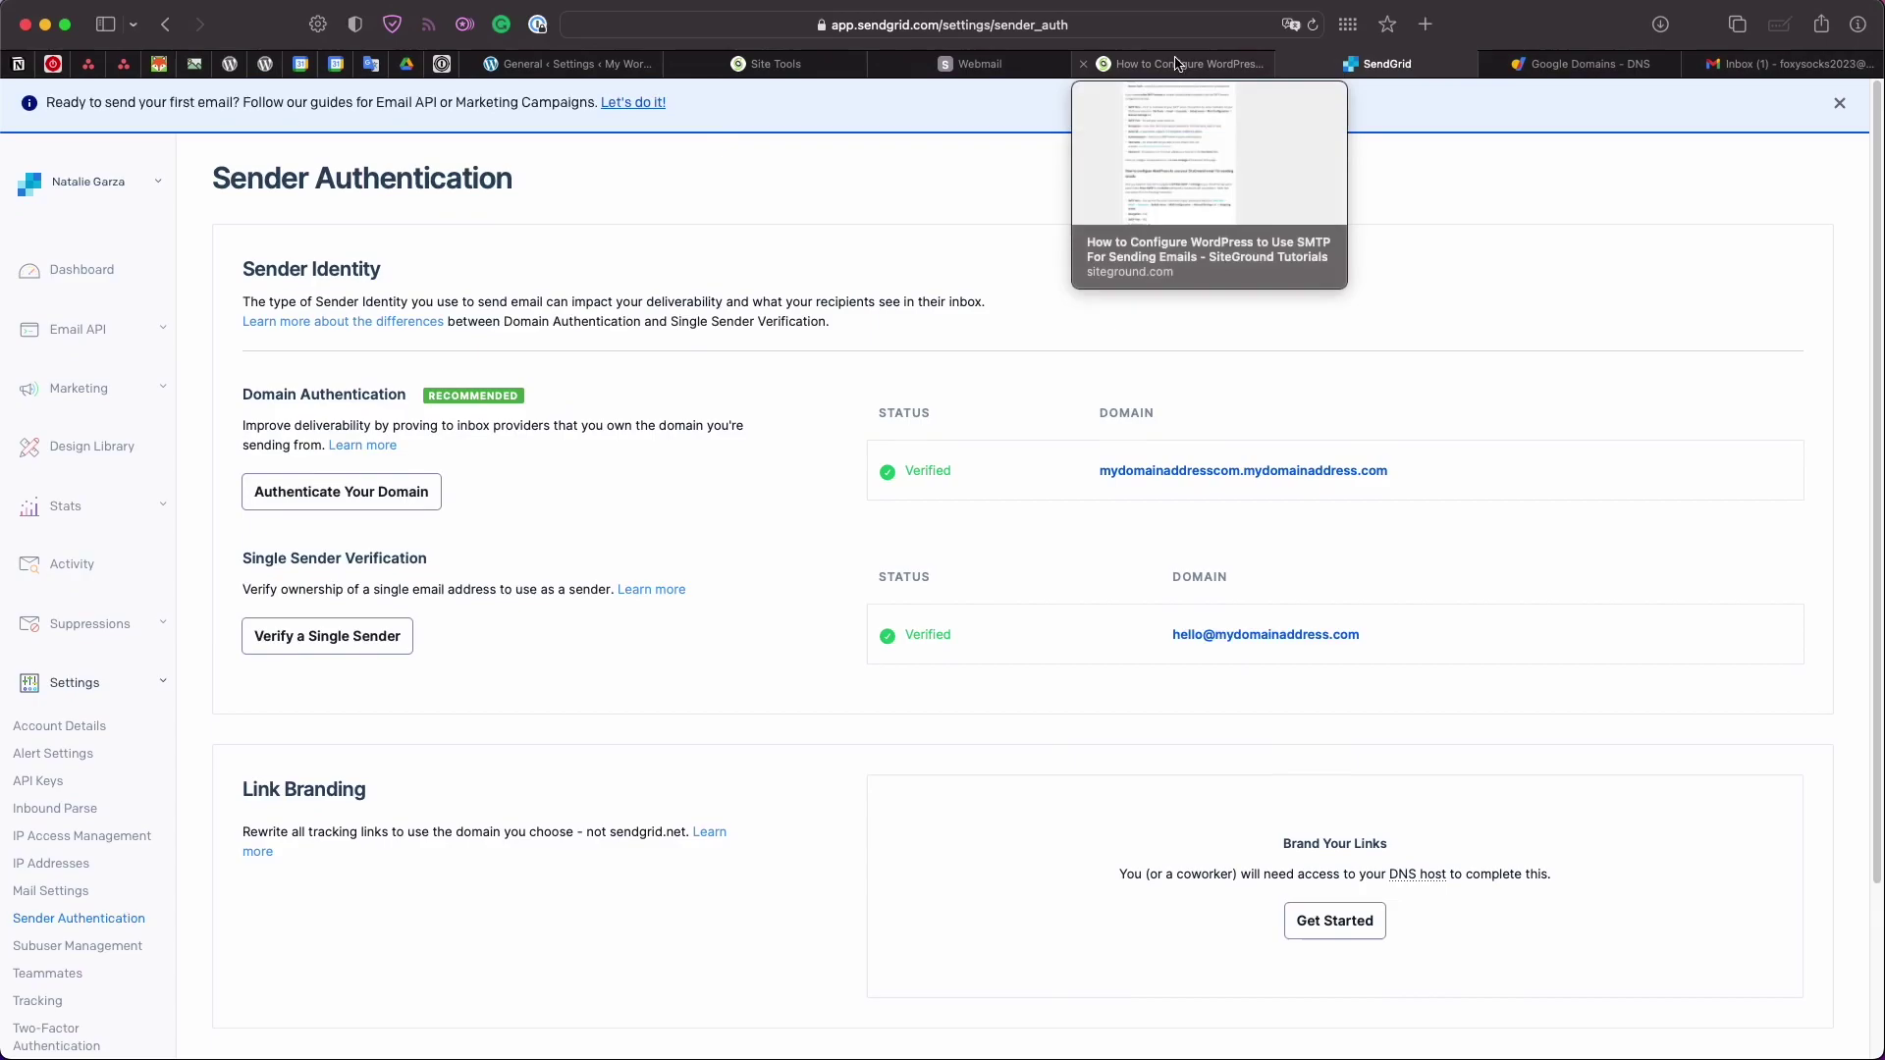
Step: Enter the sending domain in the WP Mail SMTP SendGrid settings
left_click(575, 64)
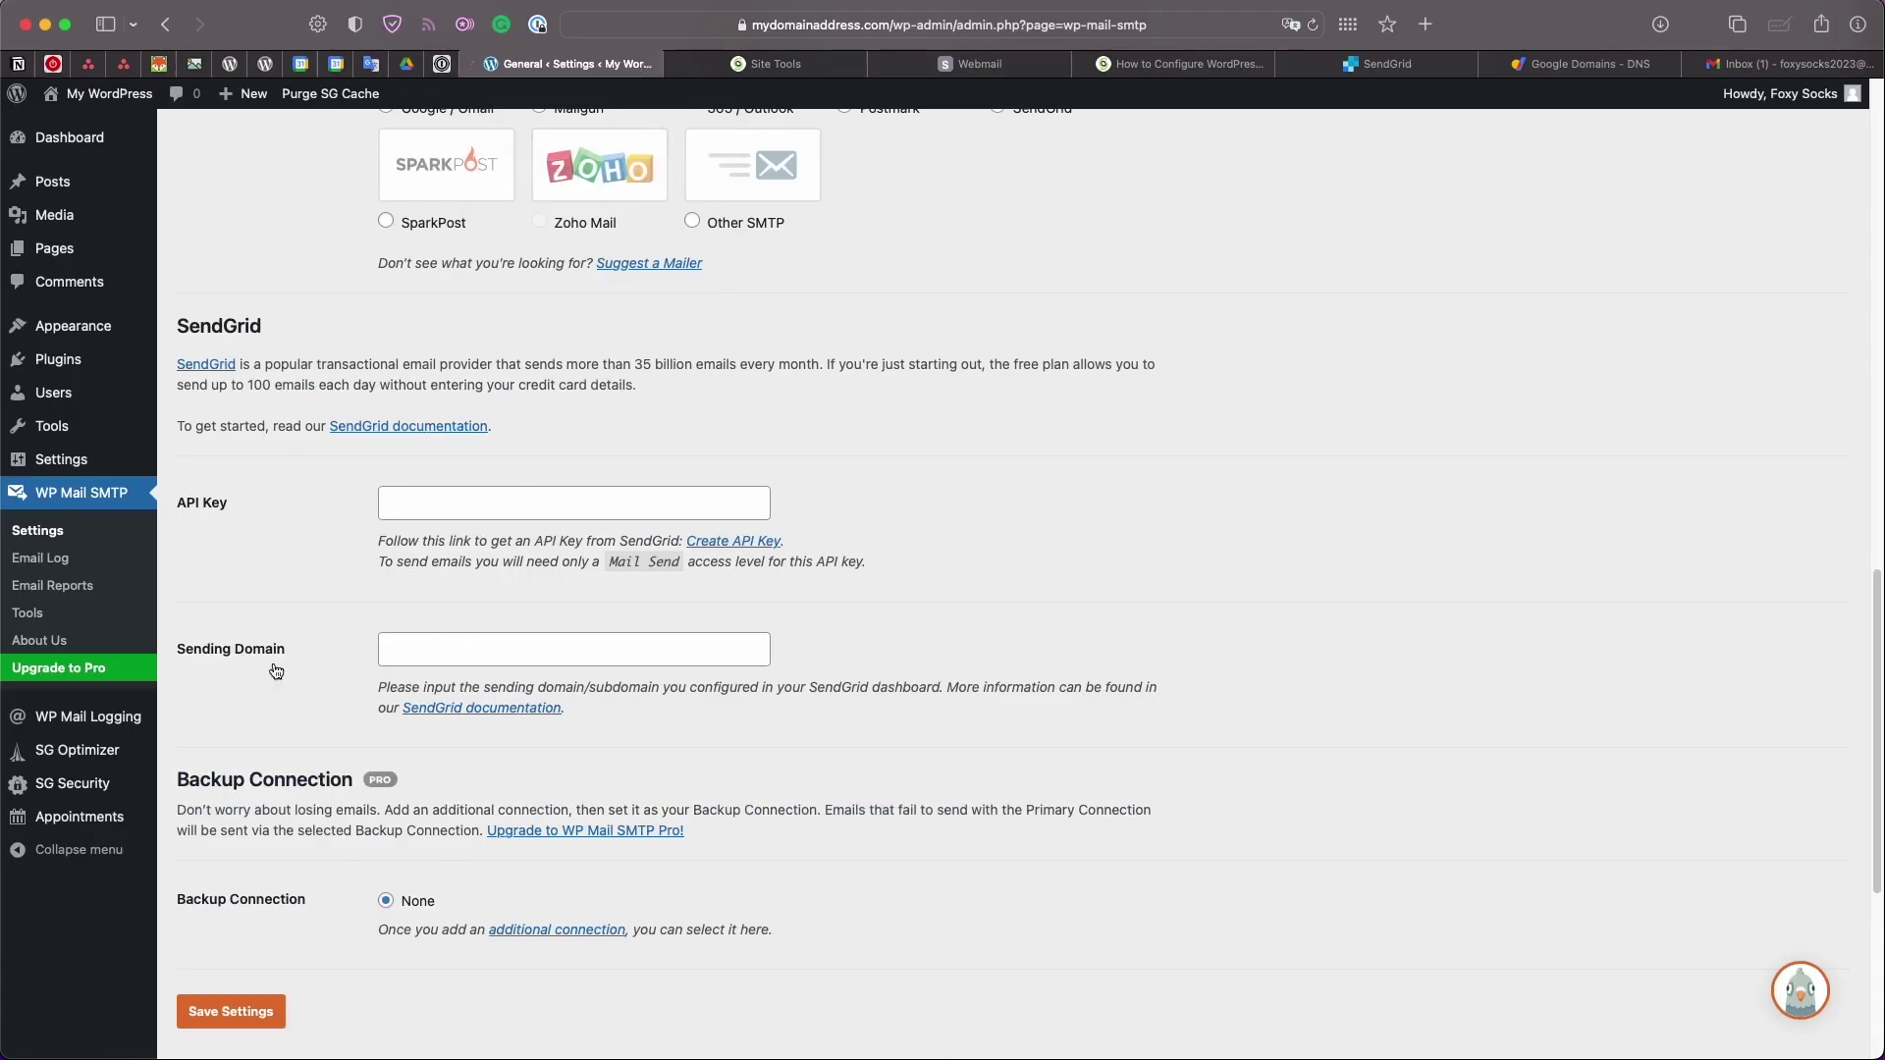
left_click(437, 646)
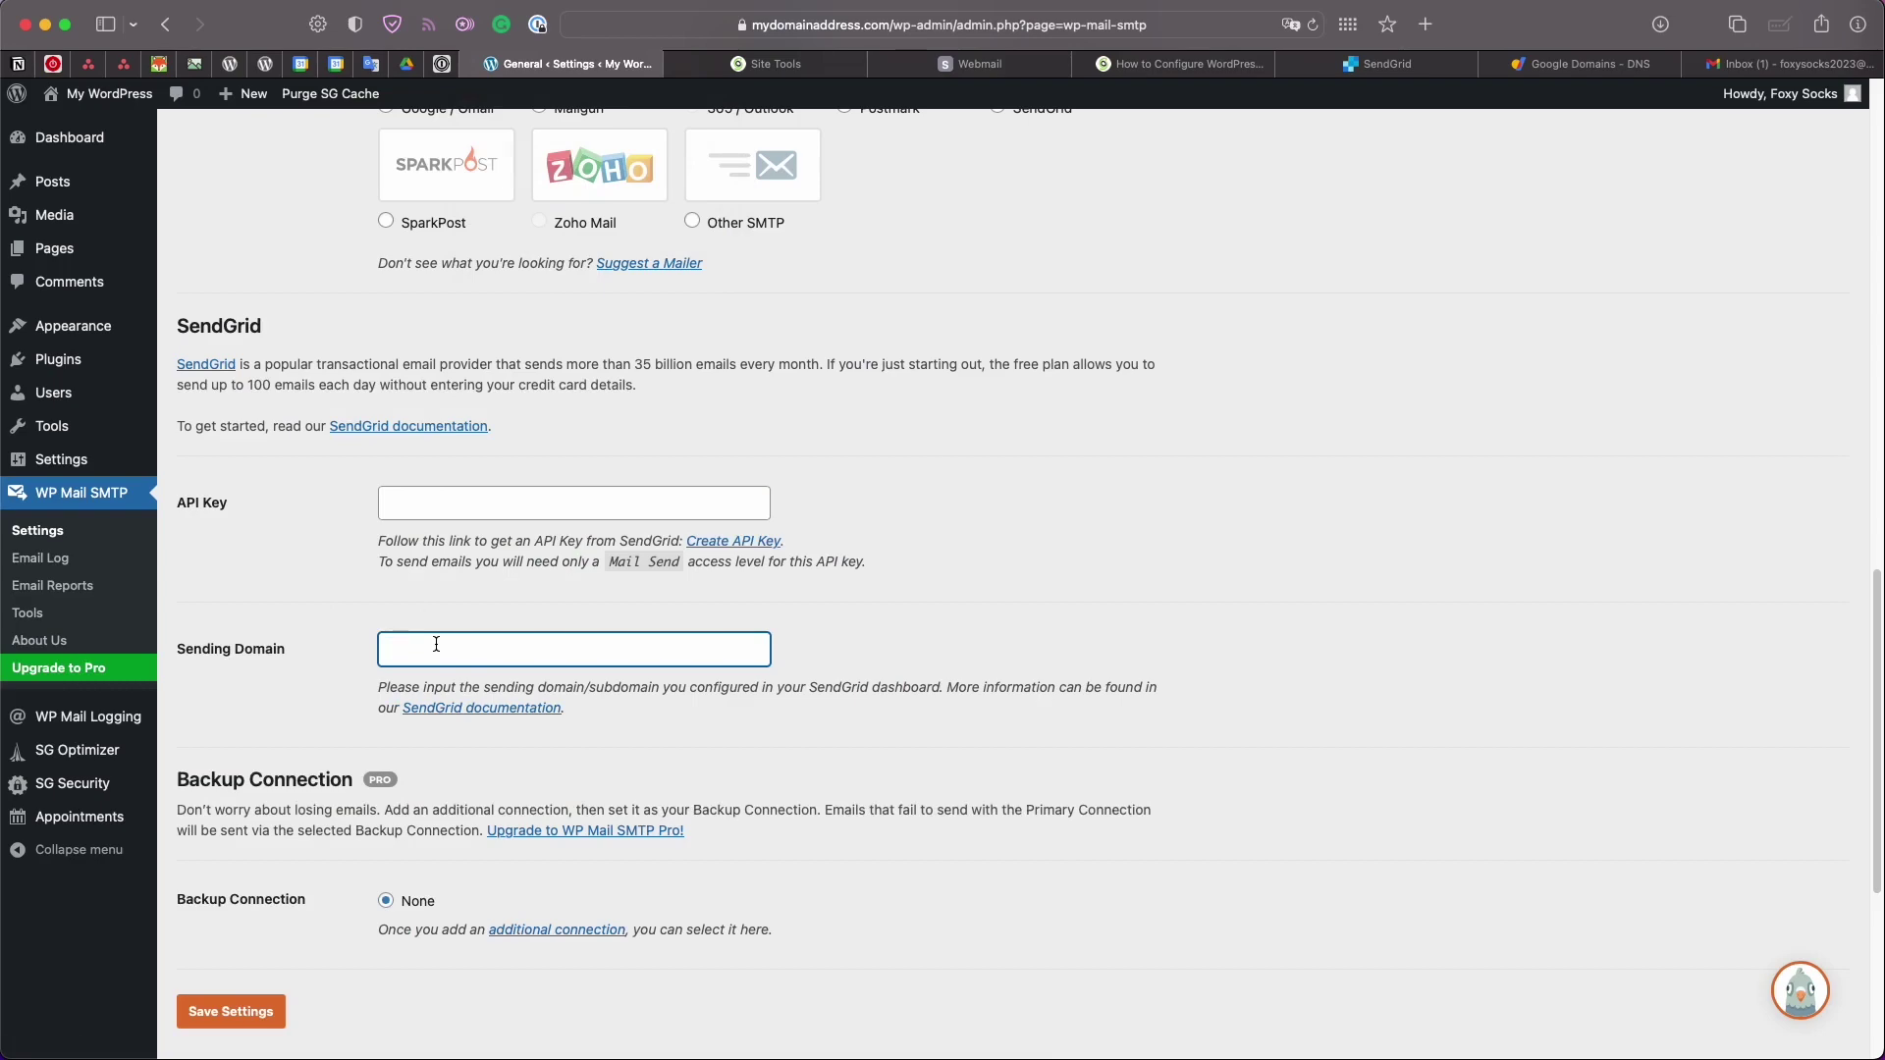
type("address")
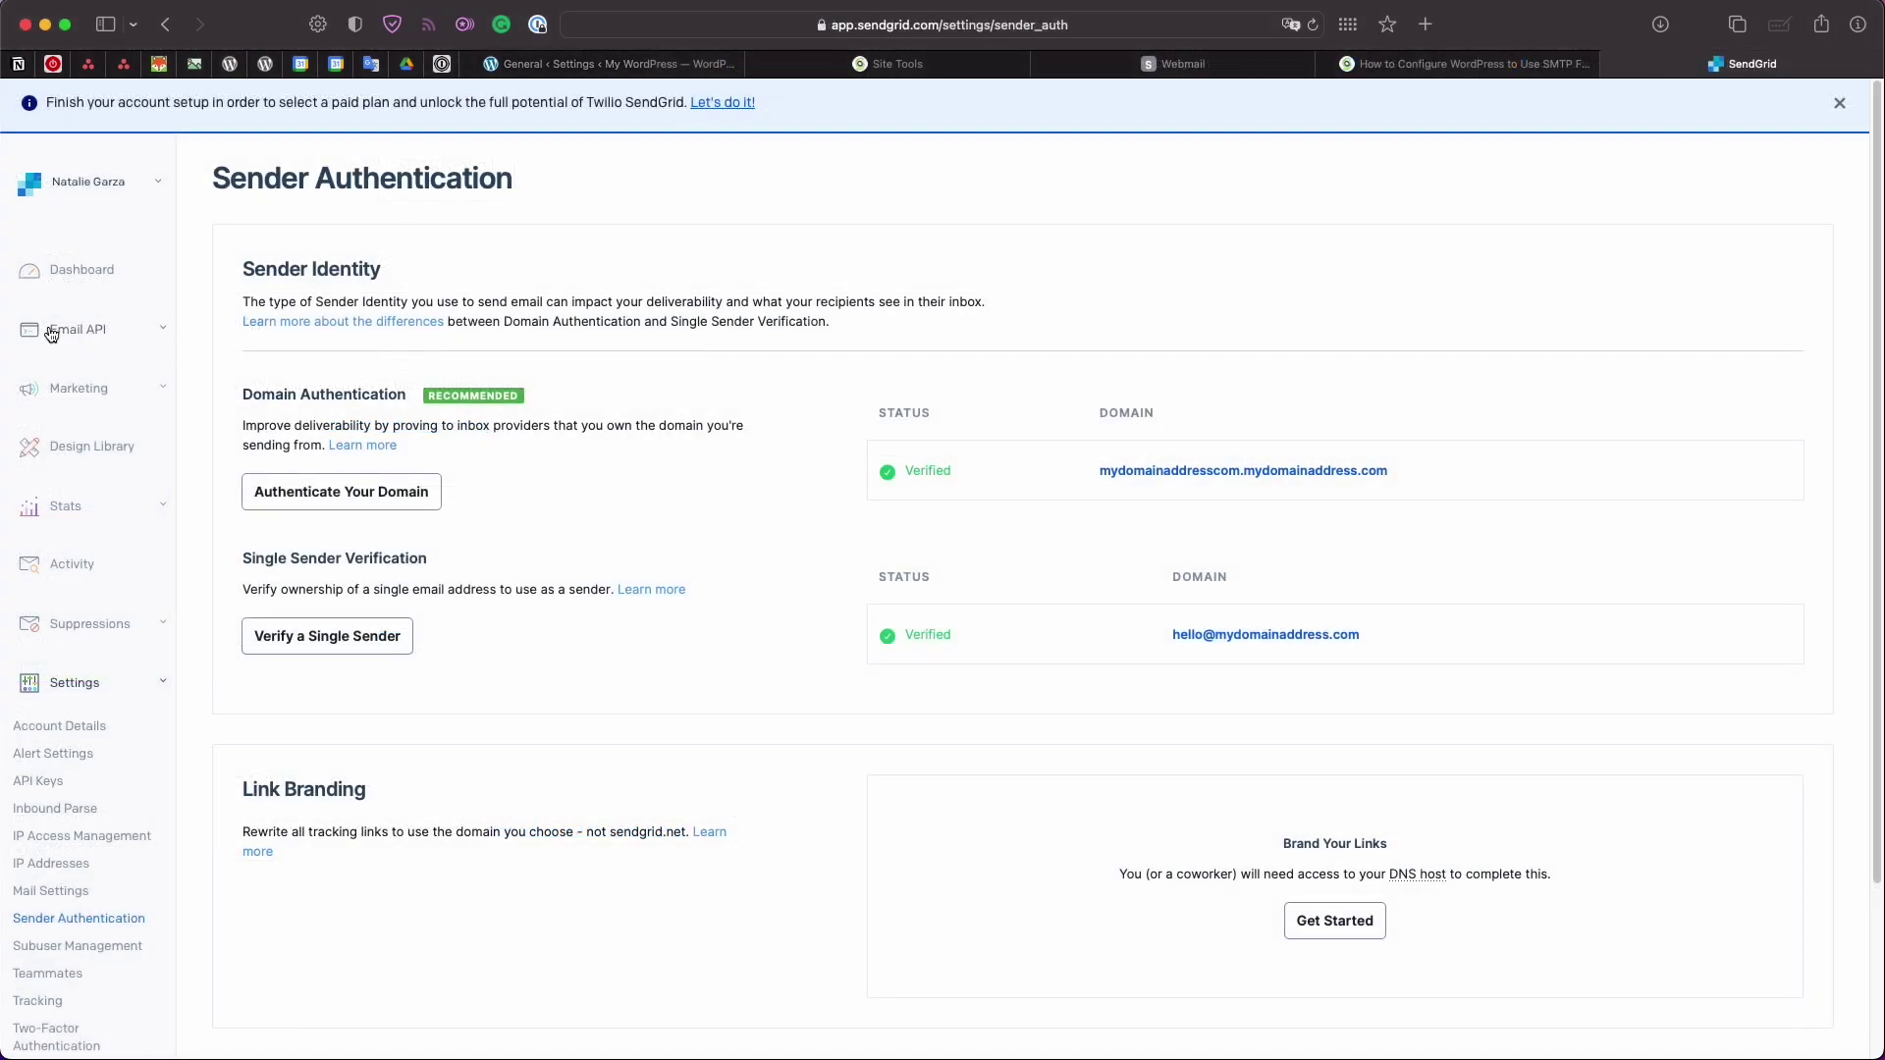
Step: Create an SMTP Relay API key named 'WP Mail SMTP' via the Integration Guide and select the generated key
left_click(159, 334)
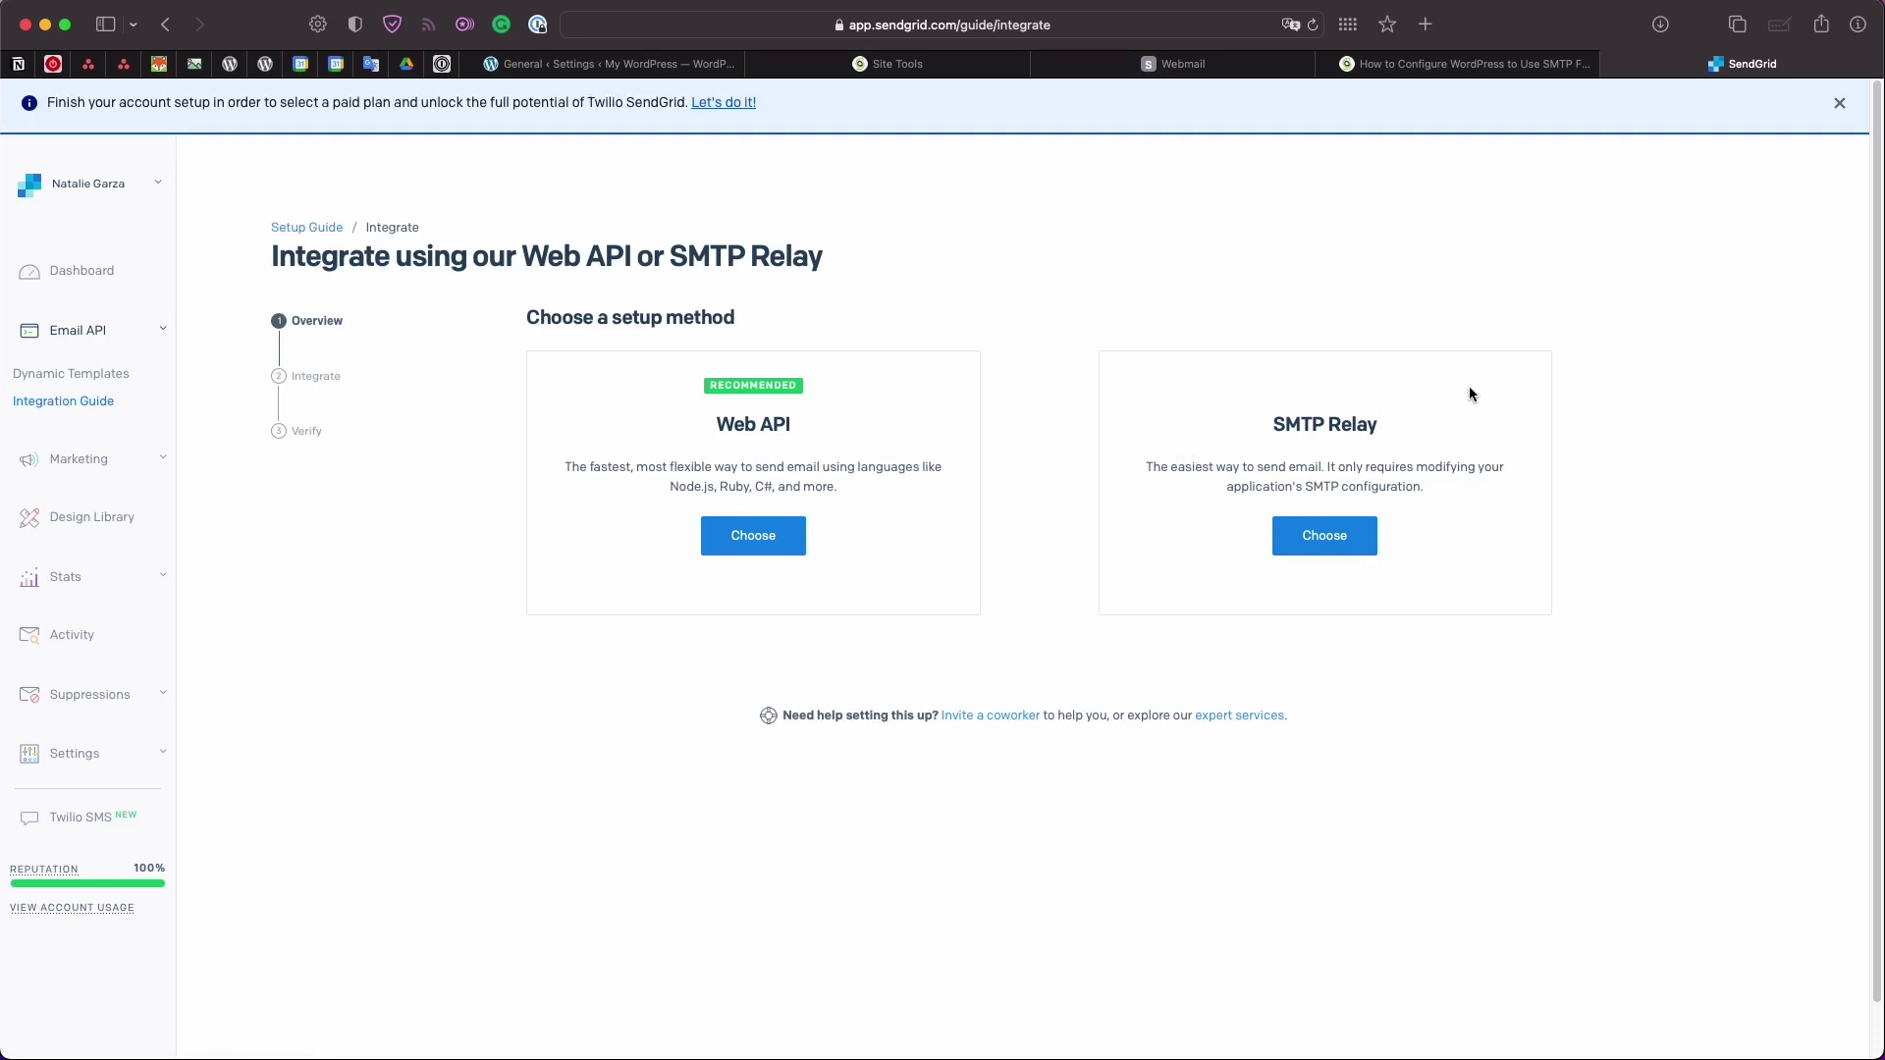
left_click(1339, 539)
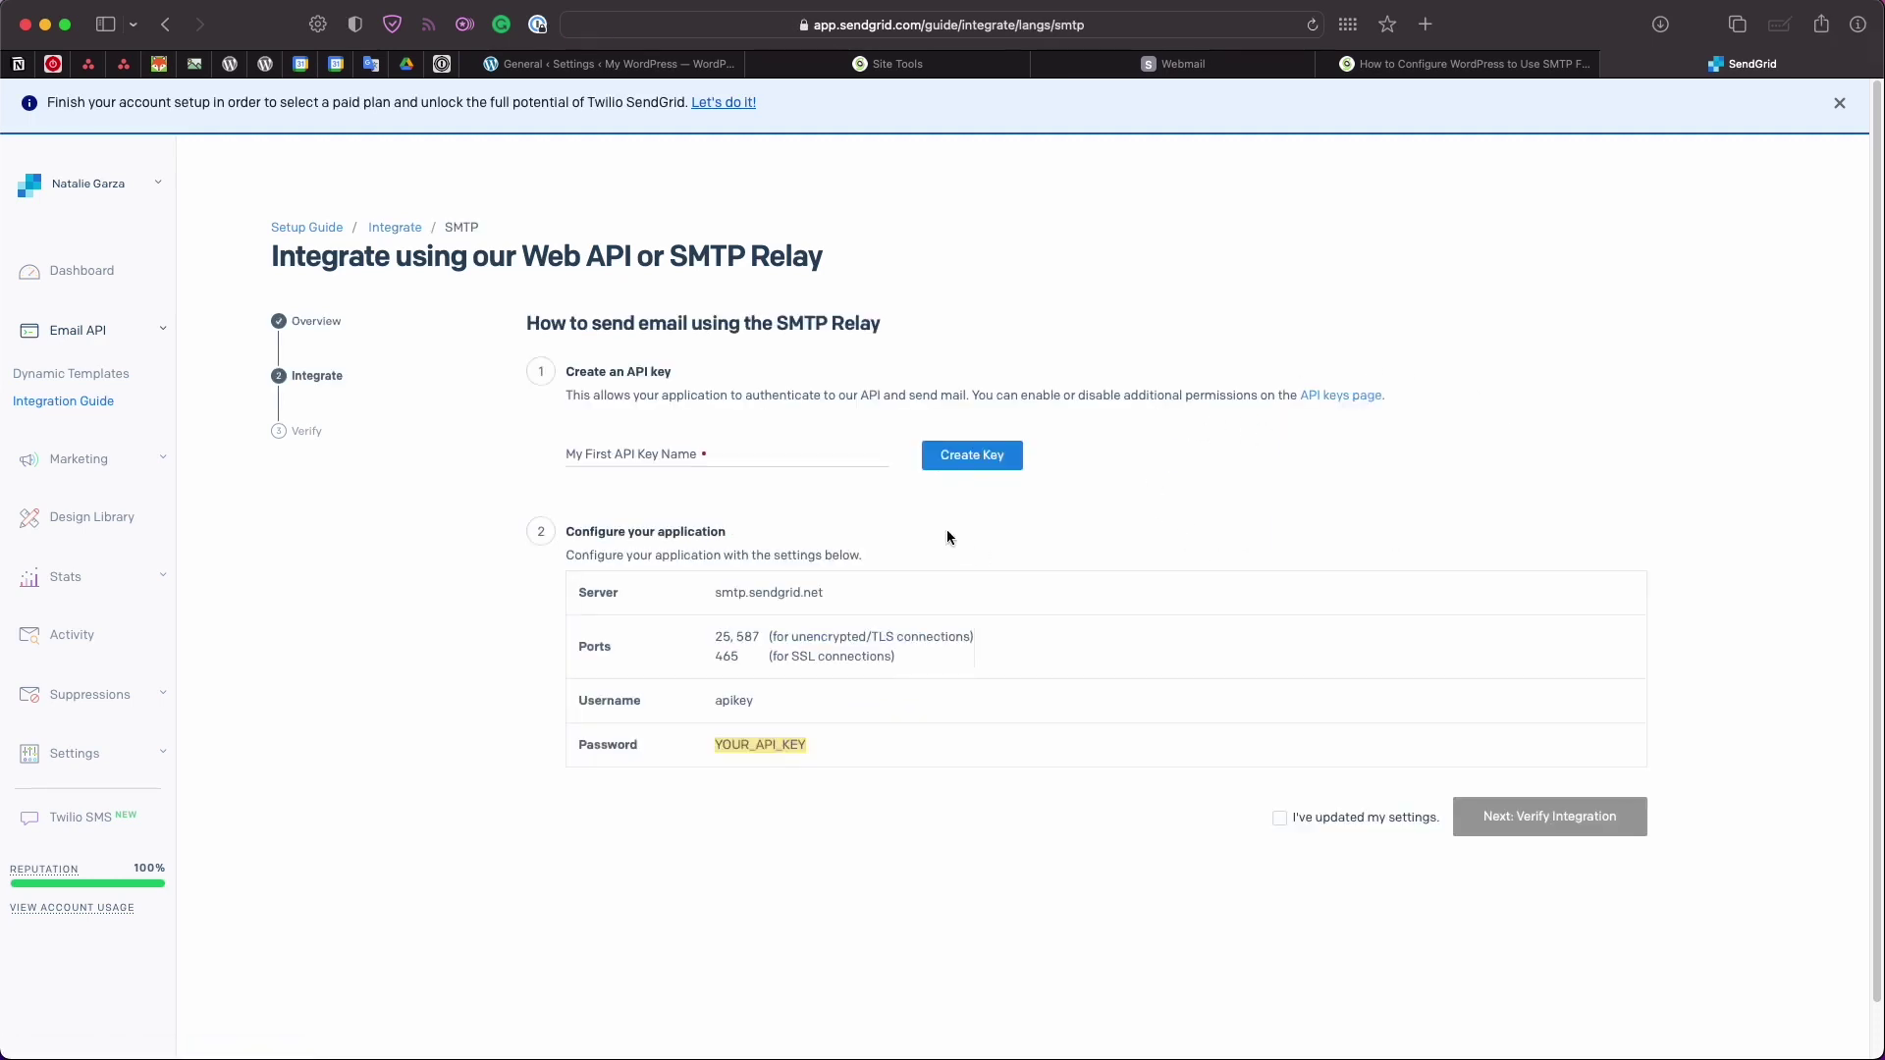
left_click(676, 460)
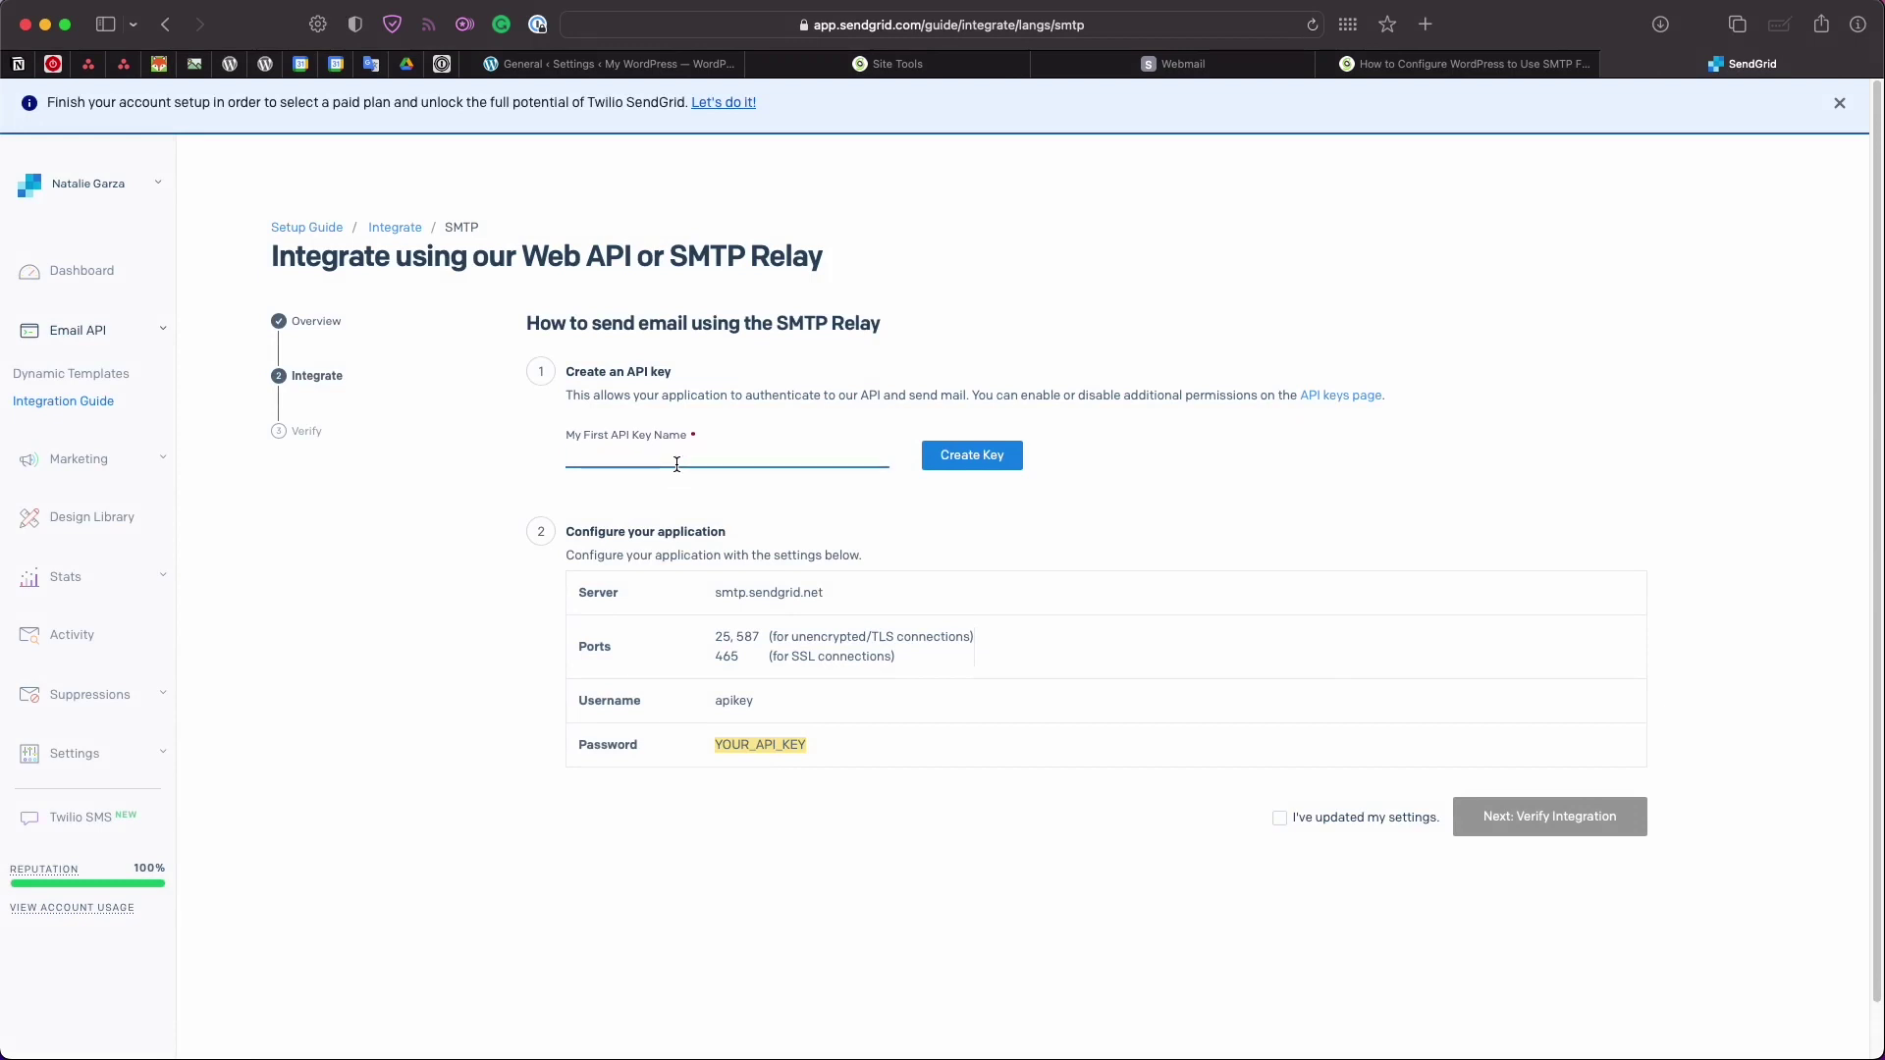
type("WP Mail SMTP")
left_click(971, 456)
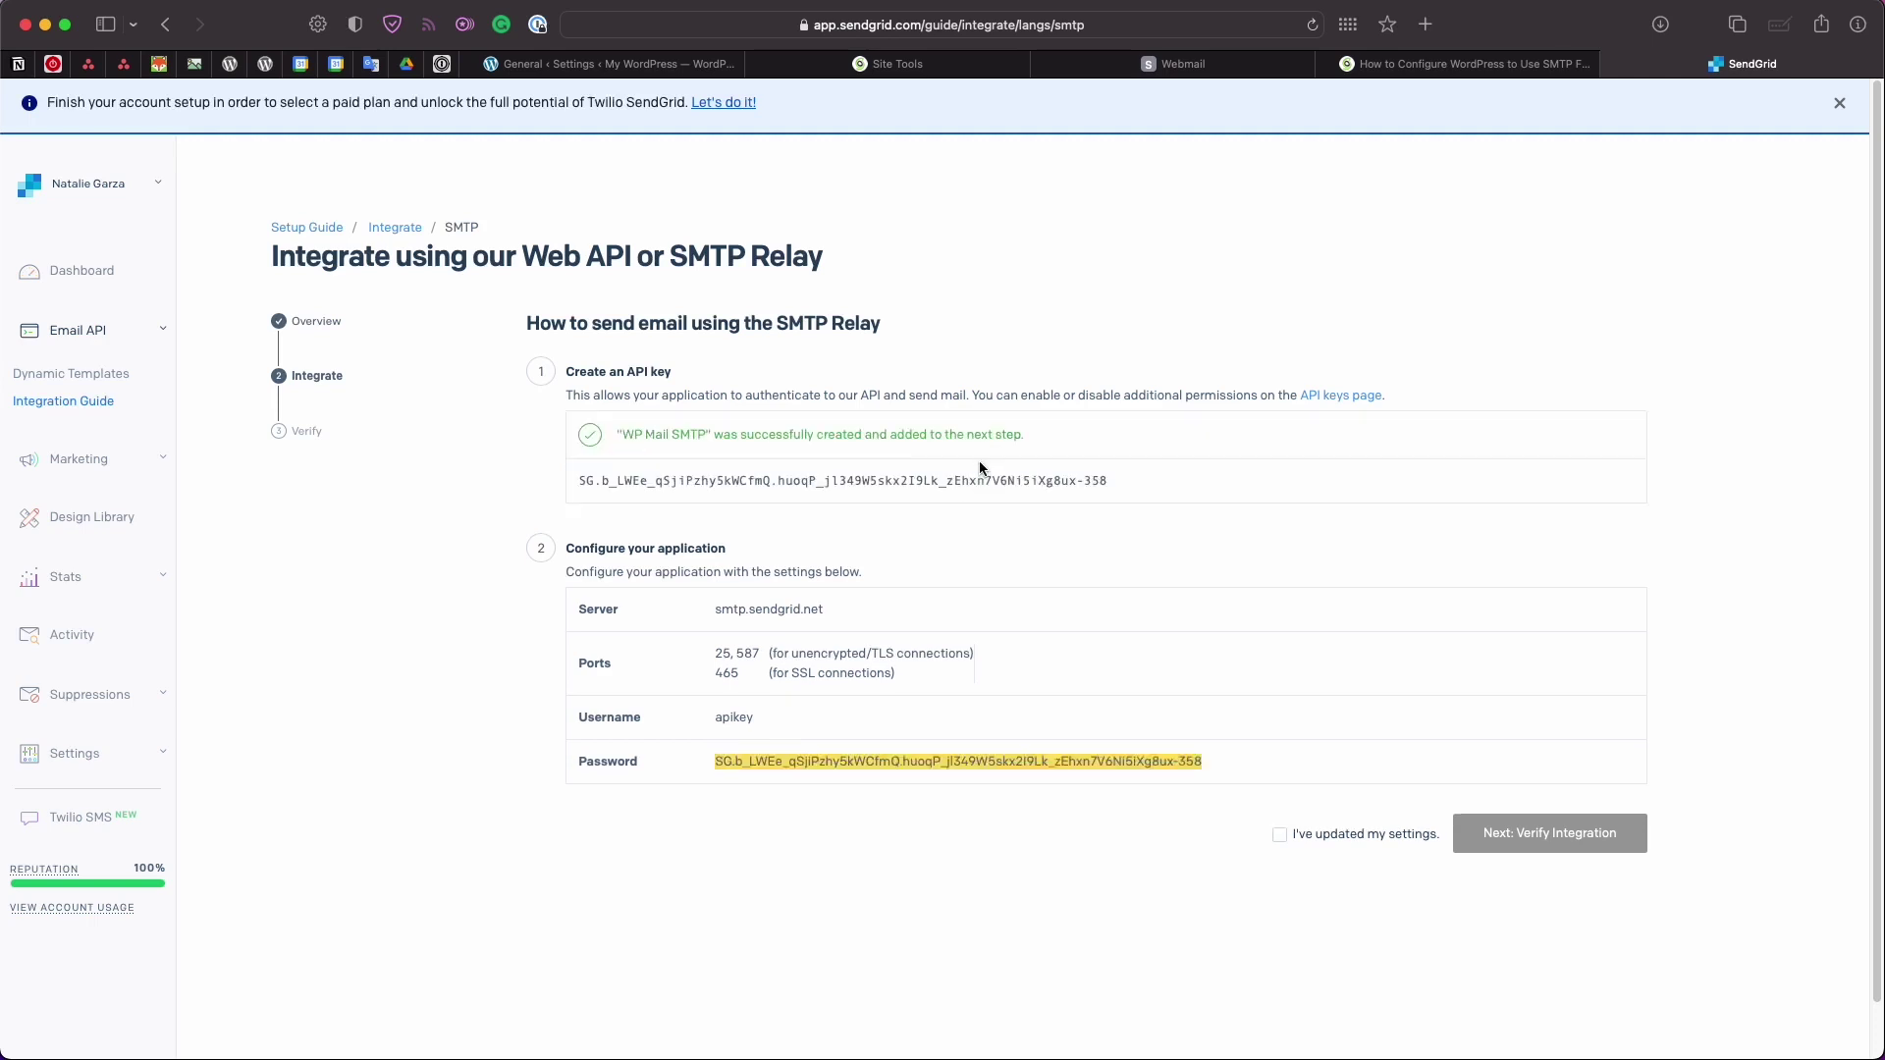
left_click_drag(1113, 487, 574, 491)
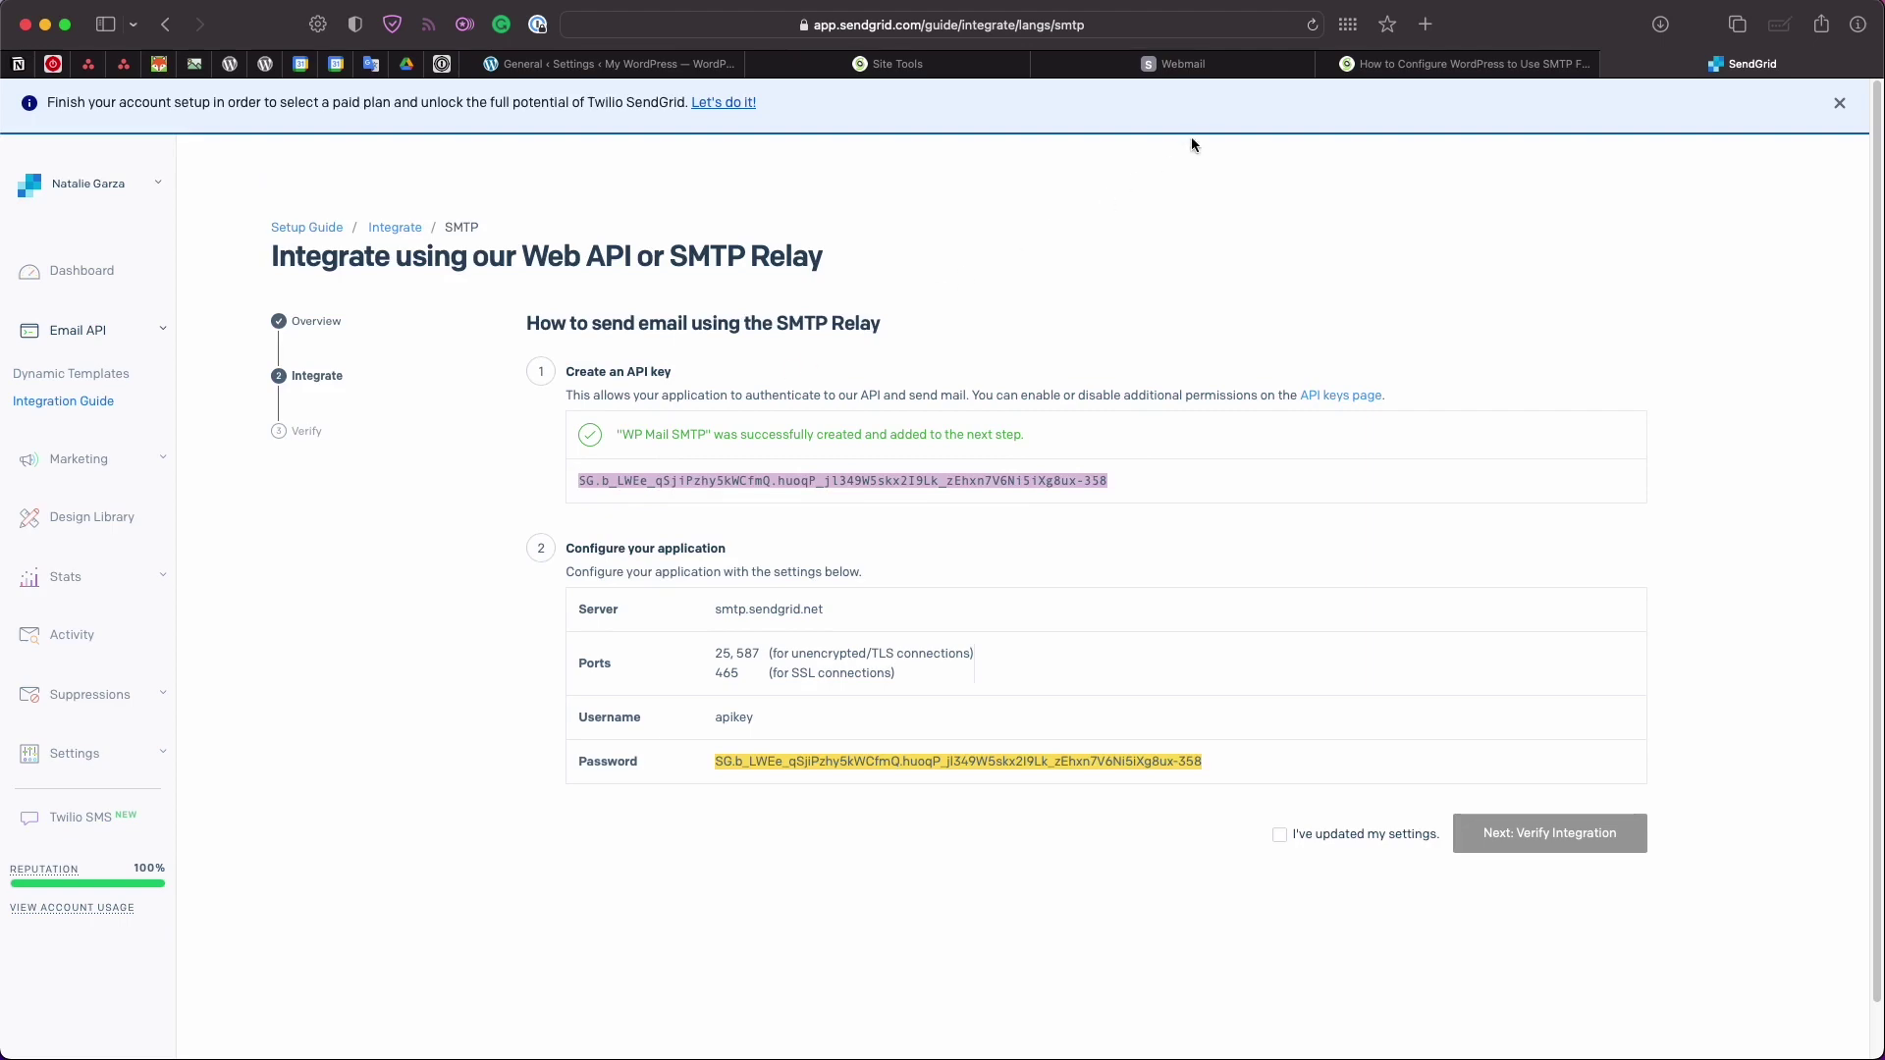
mouse_move(609, 63)
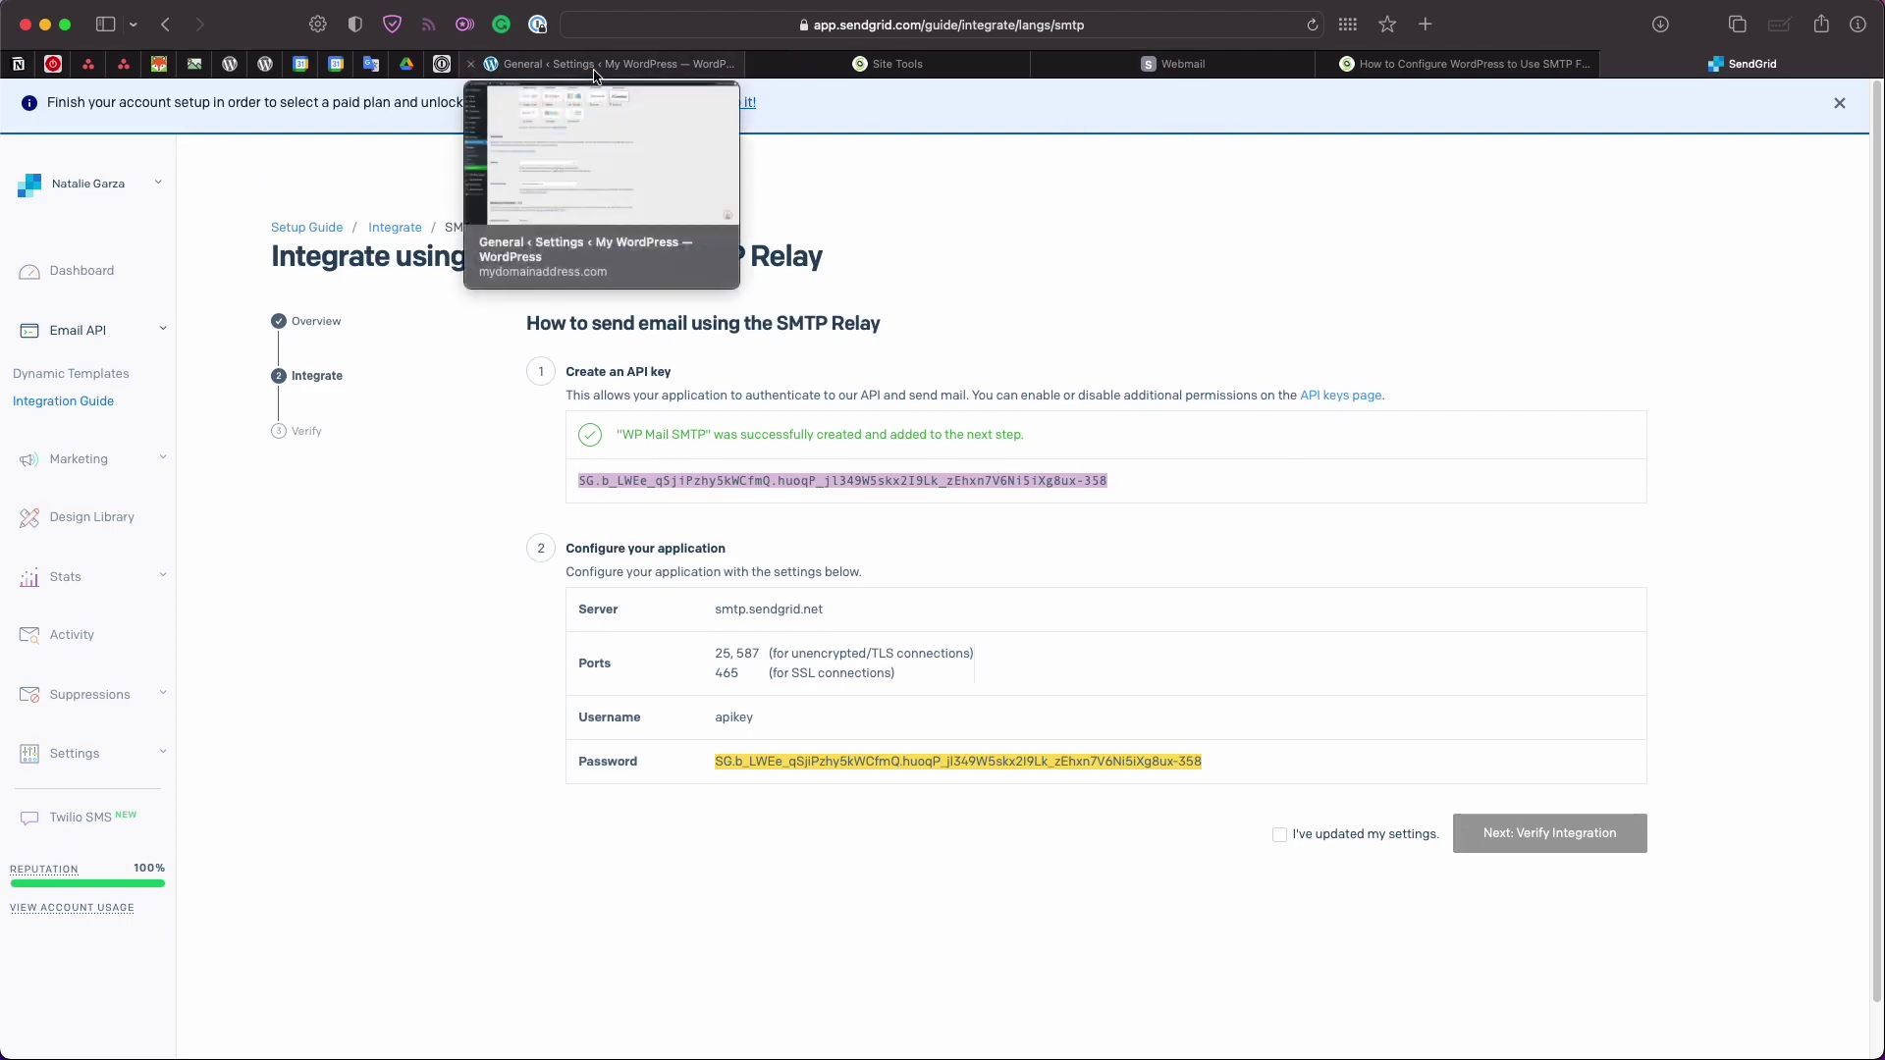
Step: Paste the API key into WP Mail SMTP, save the SendGrid settings and dismiss the password prompt
left_click(596, 65)
key("super+v")
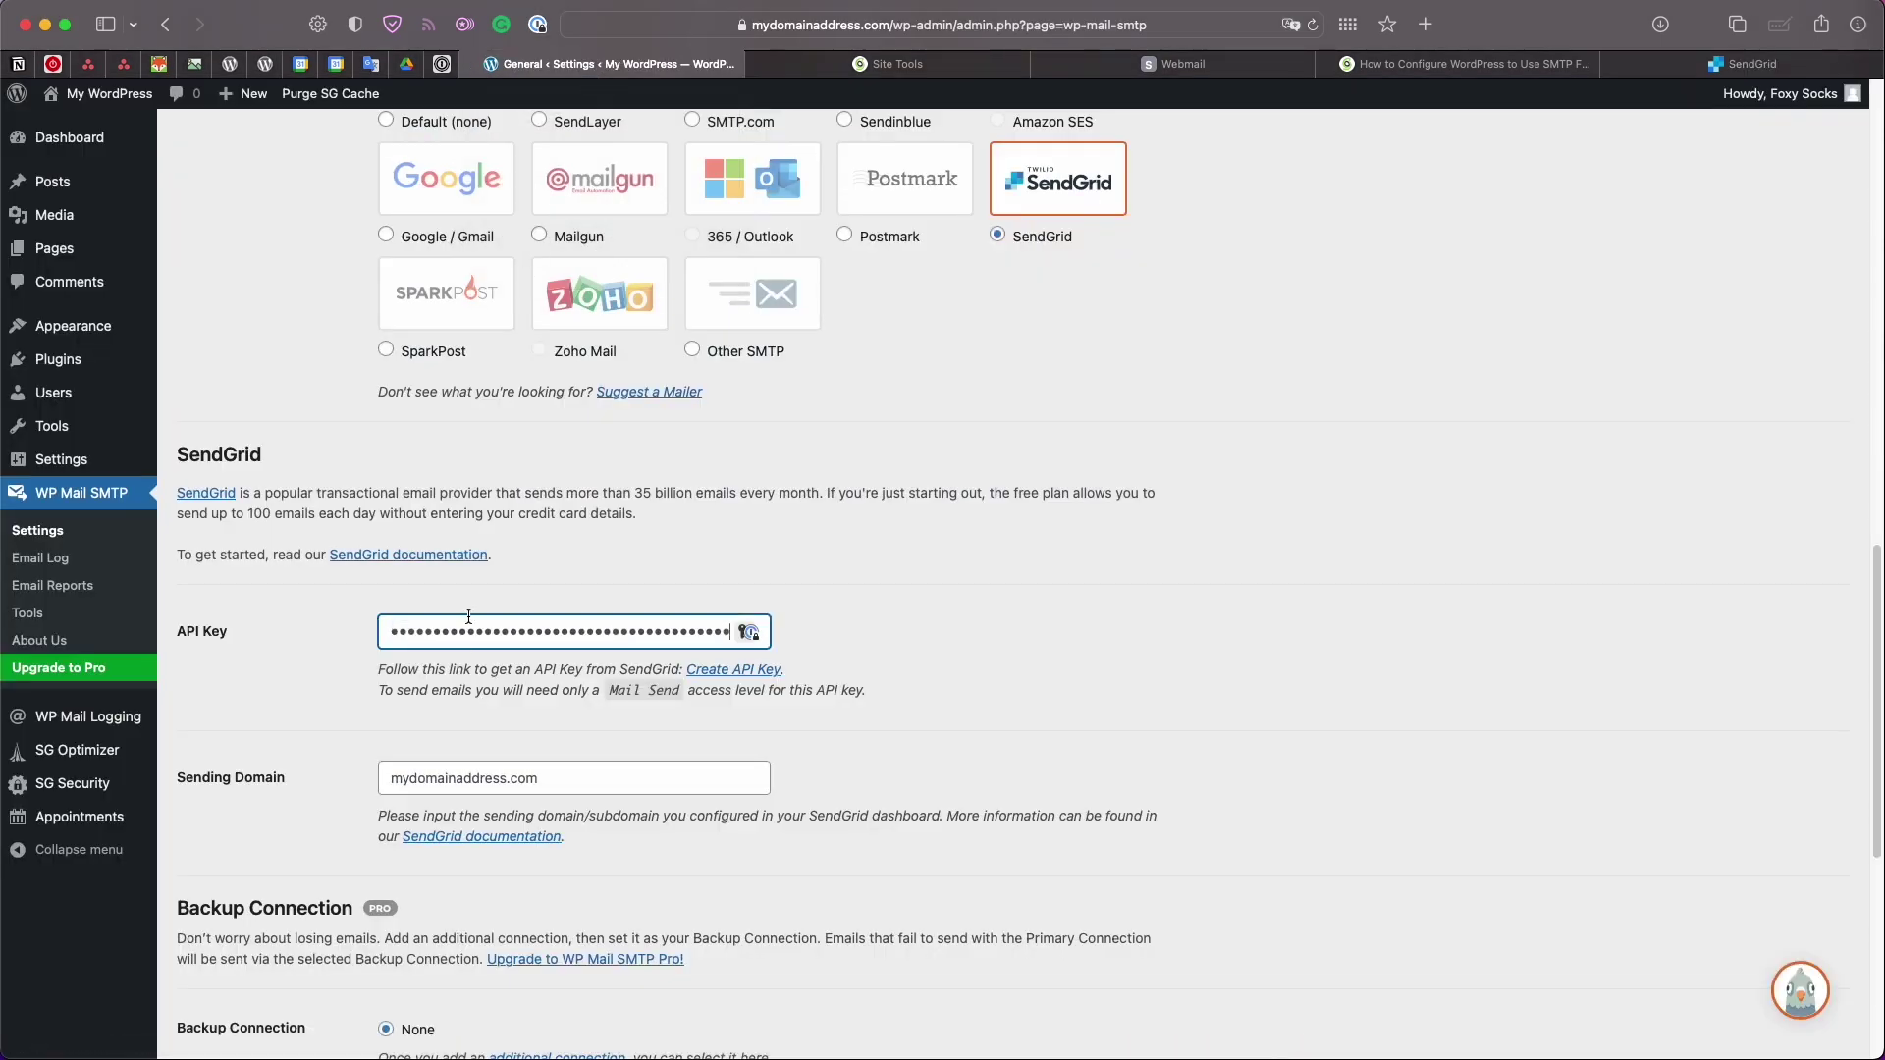
scroll(287, 679, "down", 3)
scroll(288, 678, "down", 3)
scroll(288, 678, "up", 2)
scroll(287, 679, "up", 1)
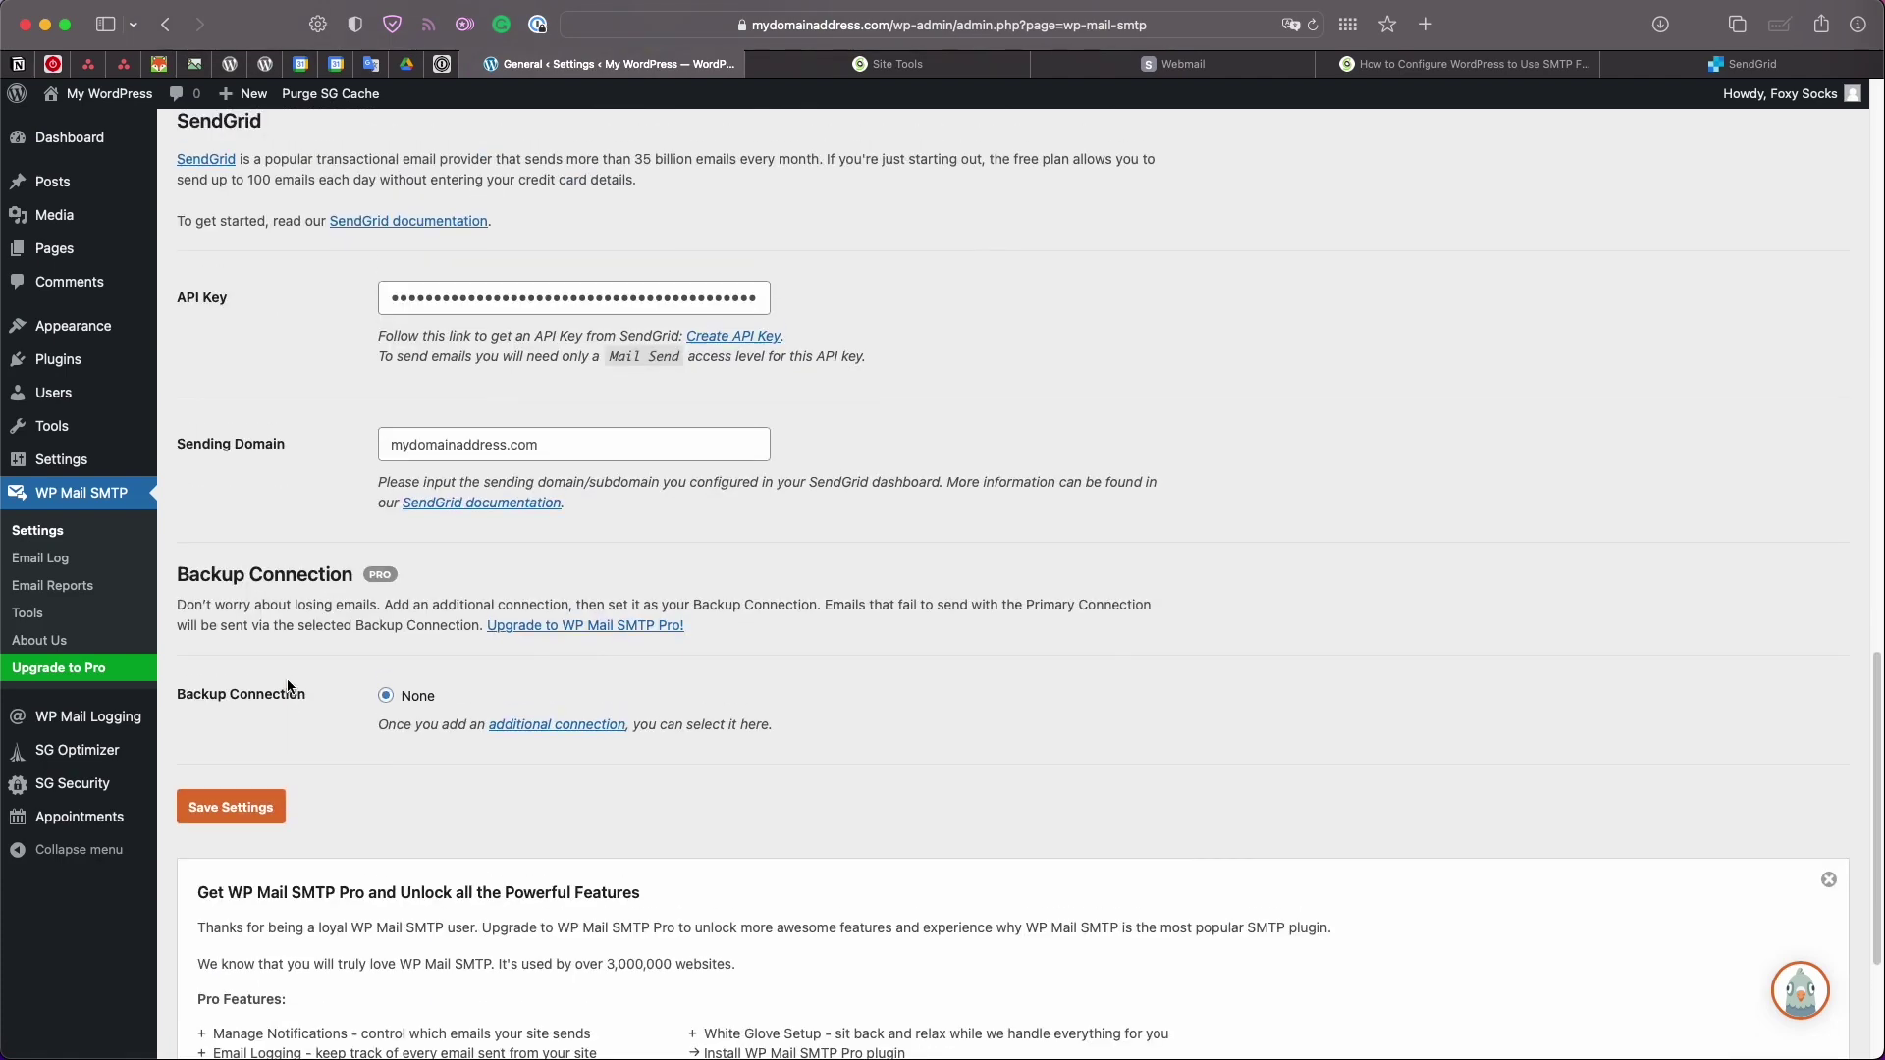
left_click(278, 807)
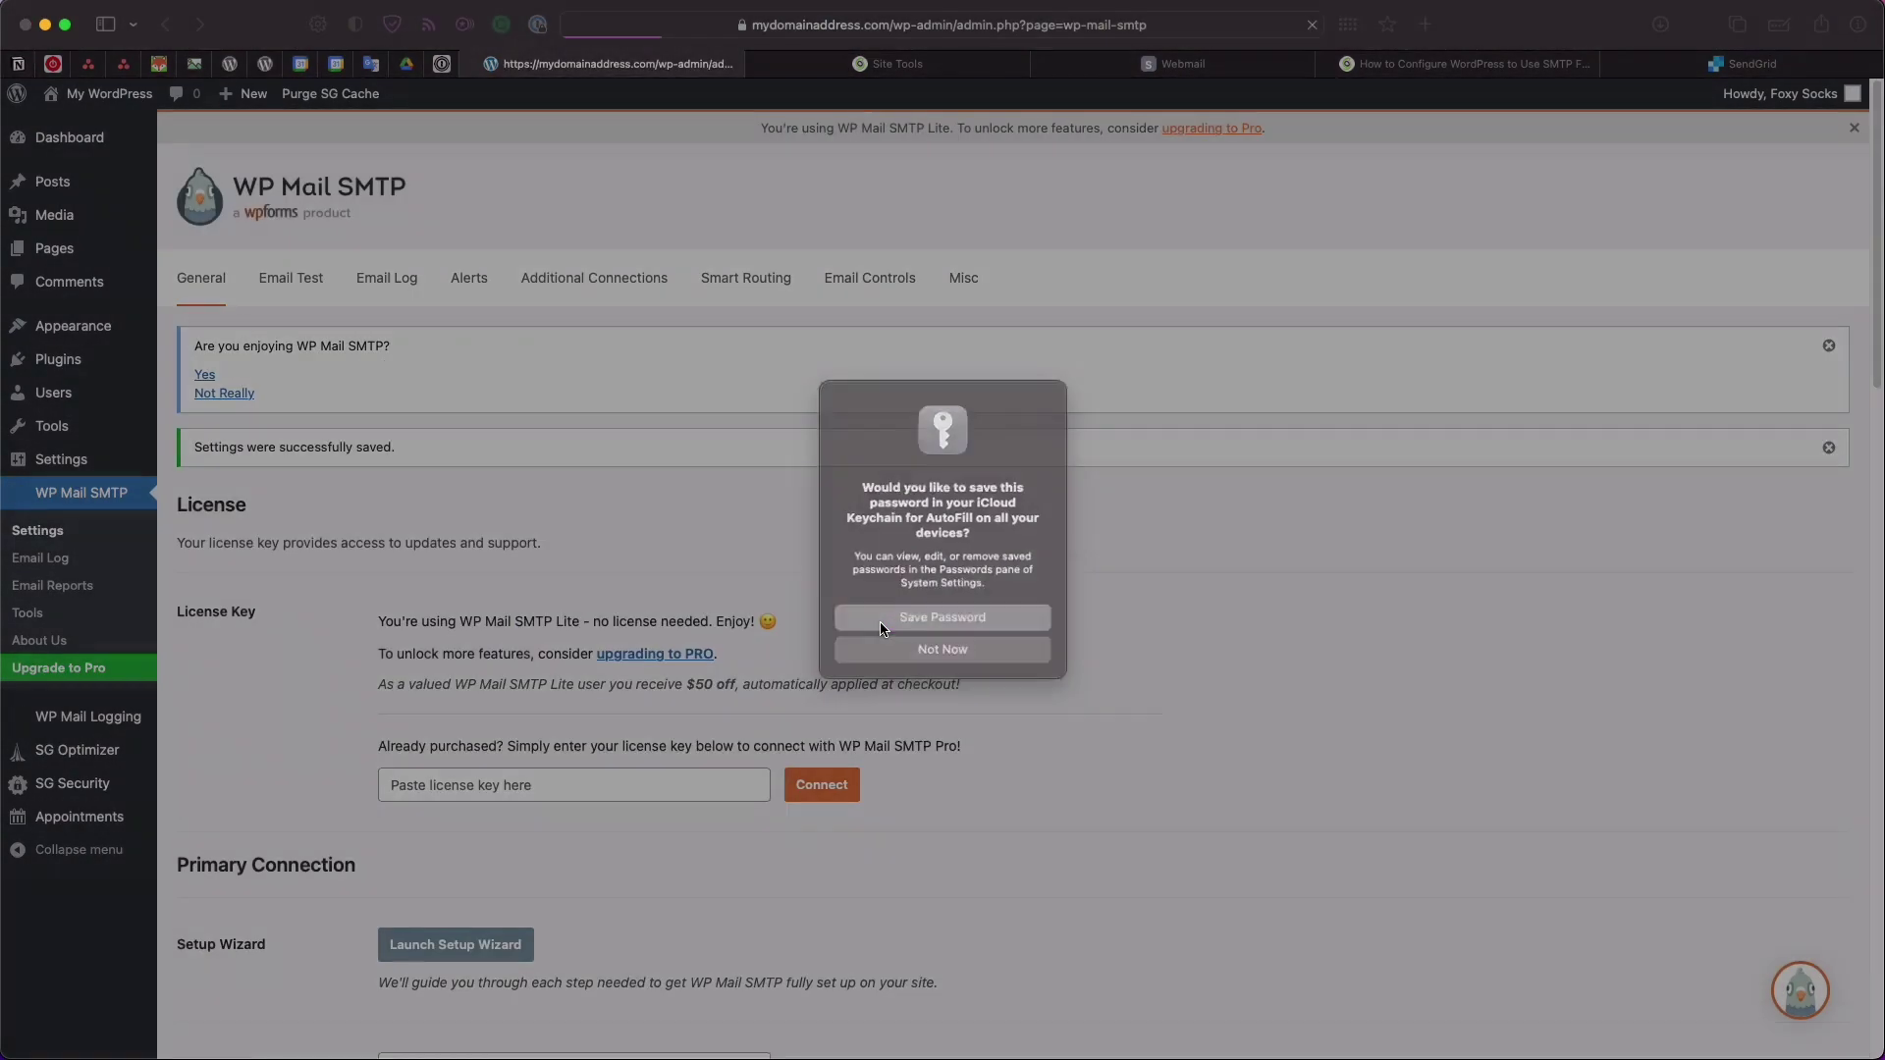
left_click(881, 620)
scroll(883, 619, "down", 5)
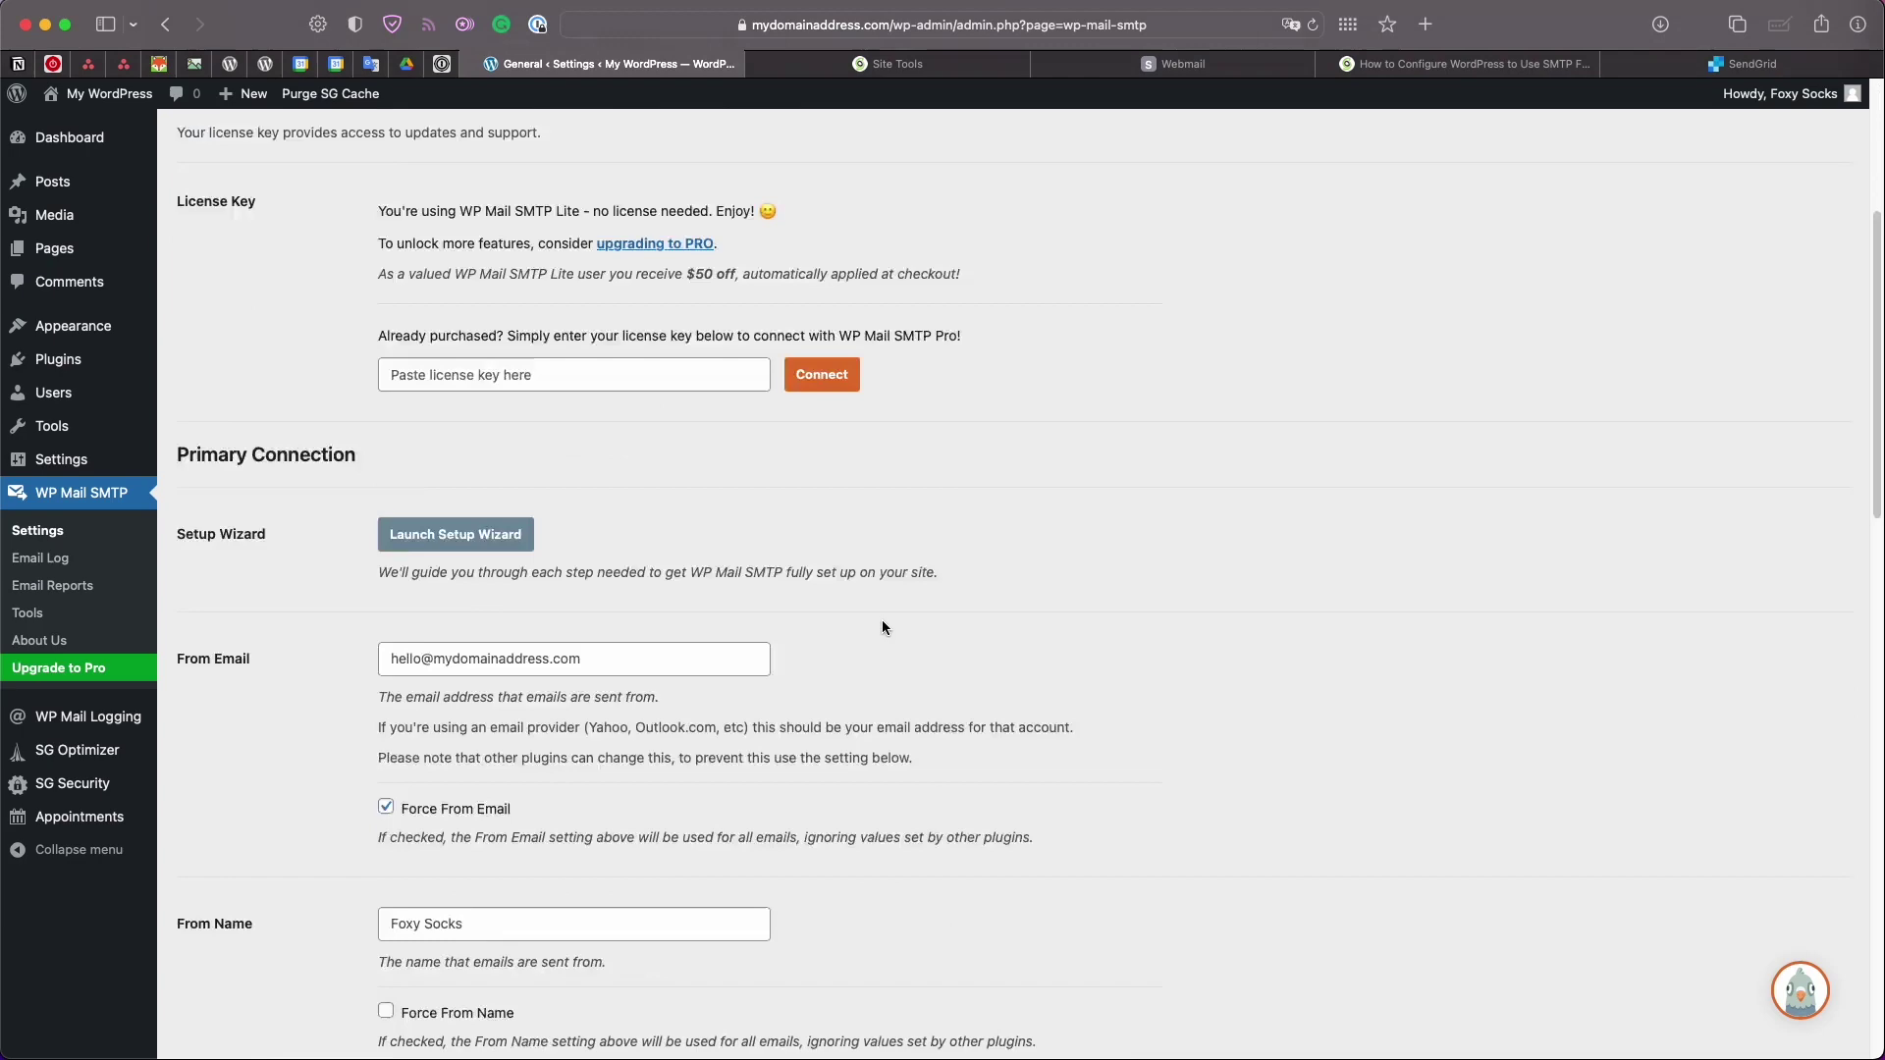
scroll(883, 620, "down", 5)
scroll(882, 619, "down", 5)
scroll(881, 627, "down", 3)
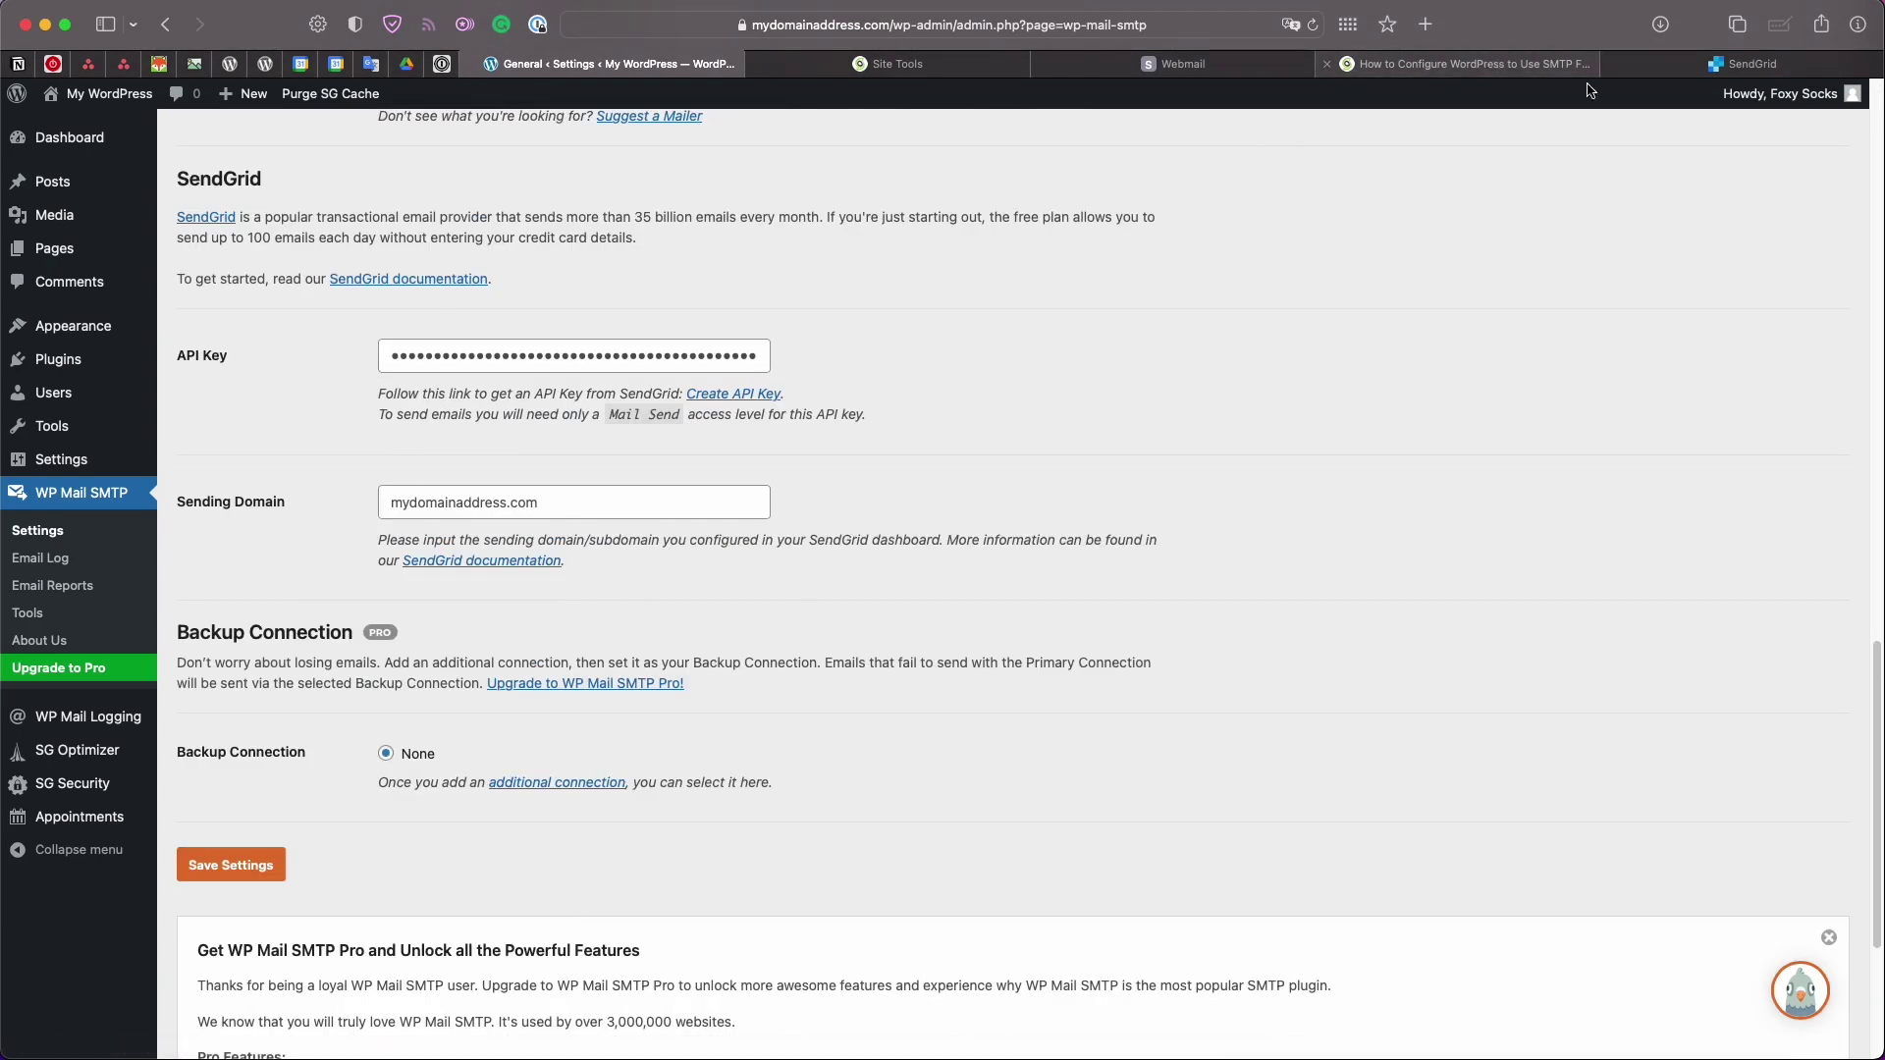
left_click(1737, 65)
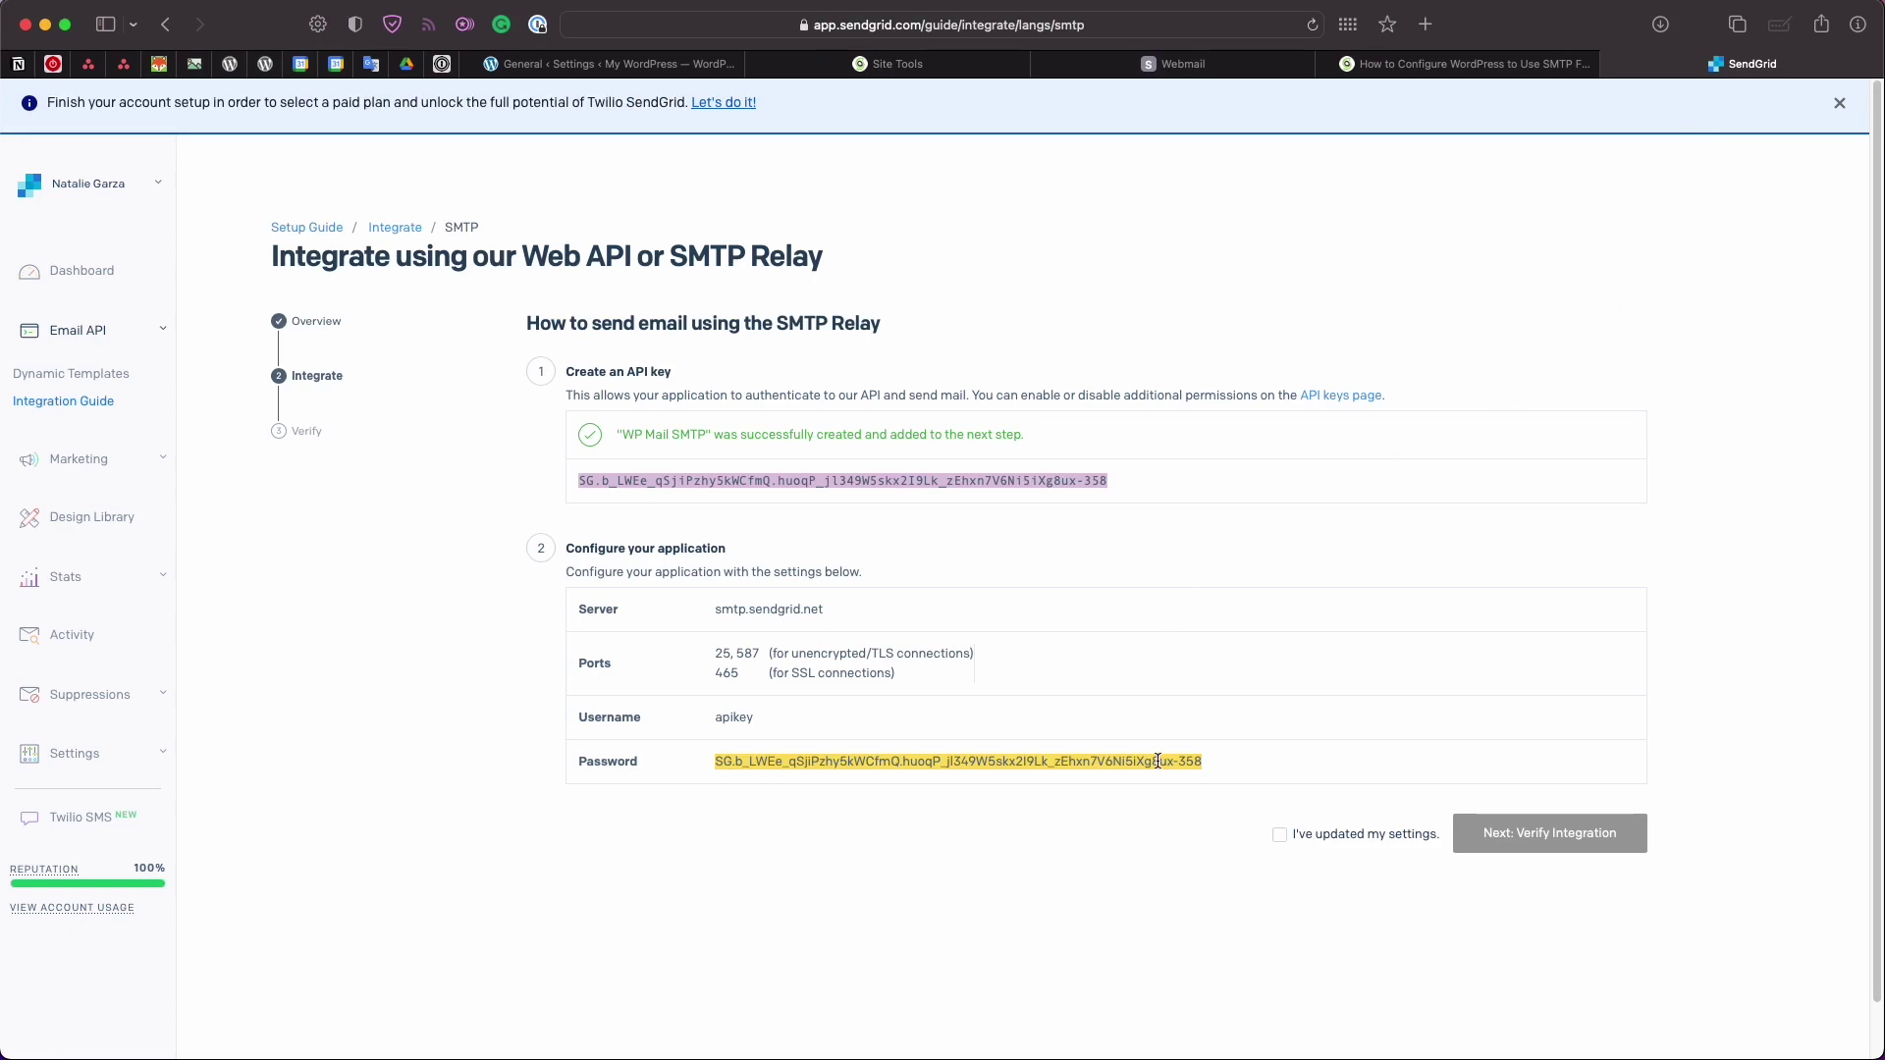
Step: Confirm 'I've updated my settings' and start SendGrid's Verify Integration check
left_click(1281, 836)
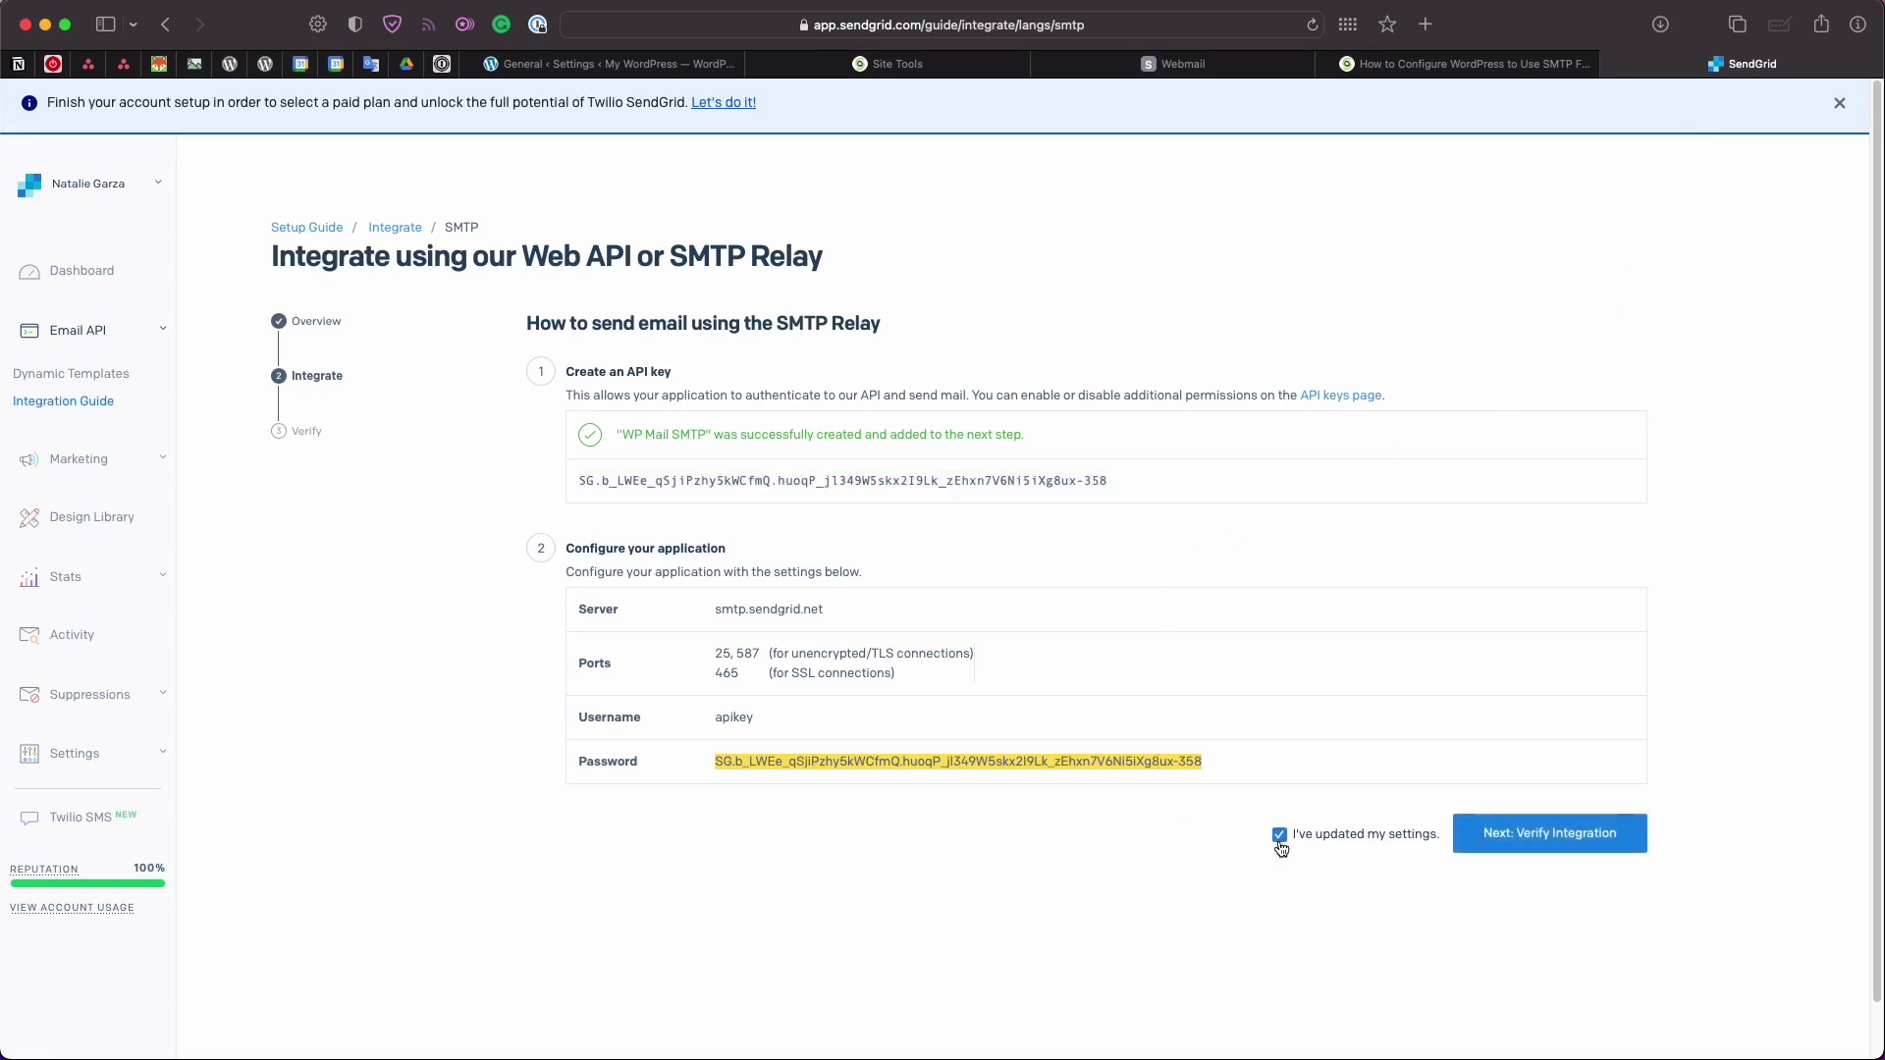
left_click(1536, 834)
left_click(1123, 549)
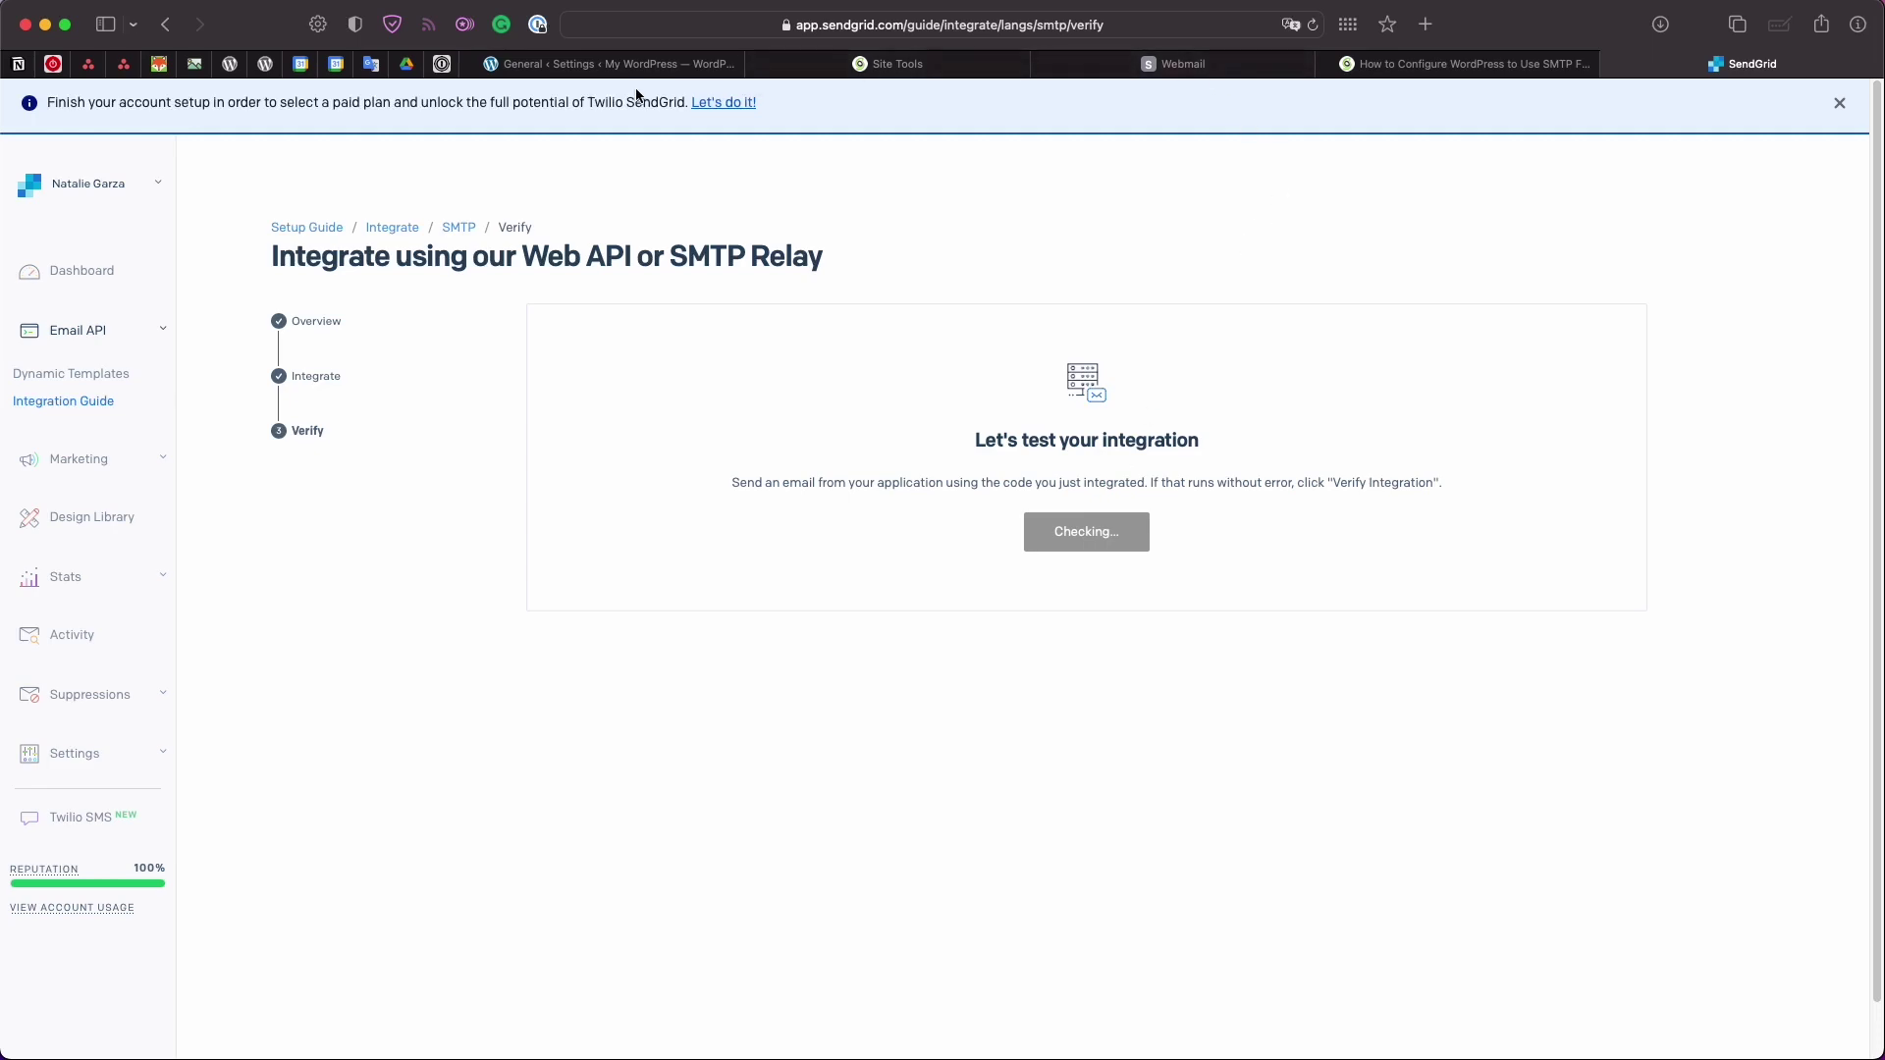
Step: Send a WP Mail SMTP test email from the Email Test tool
left_click(528, 67)
scroll(413, 305, "up", 5)
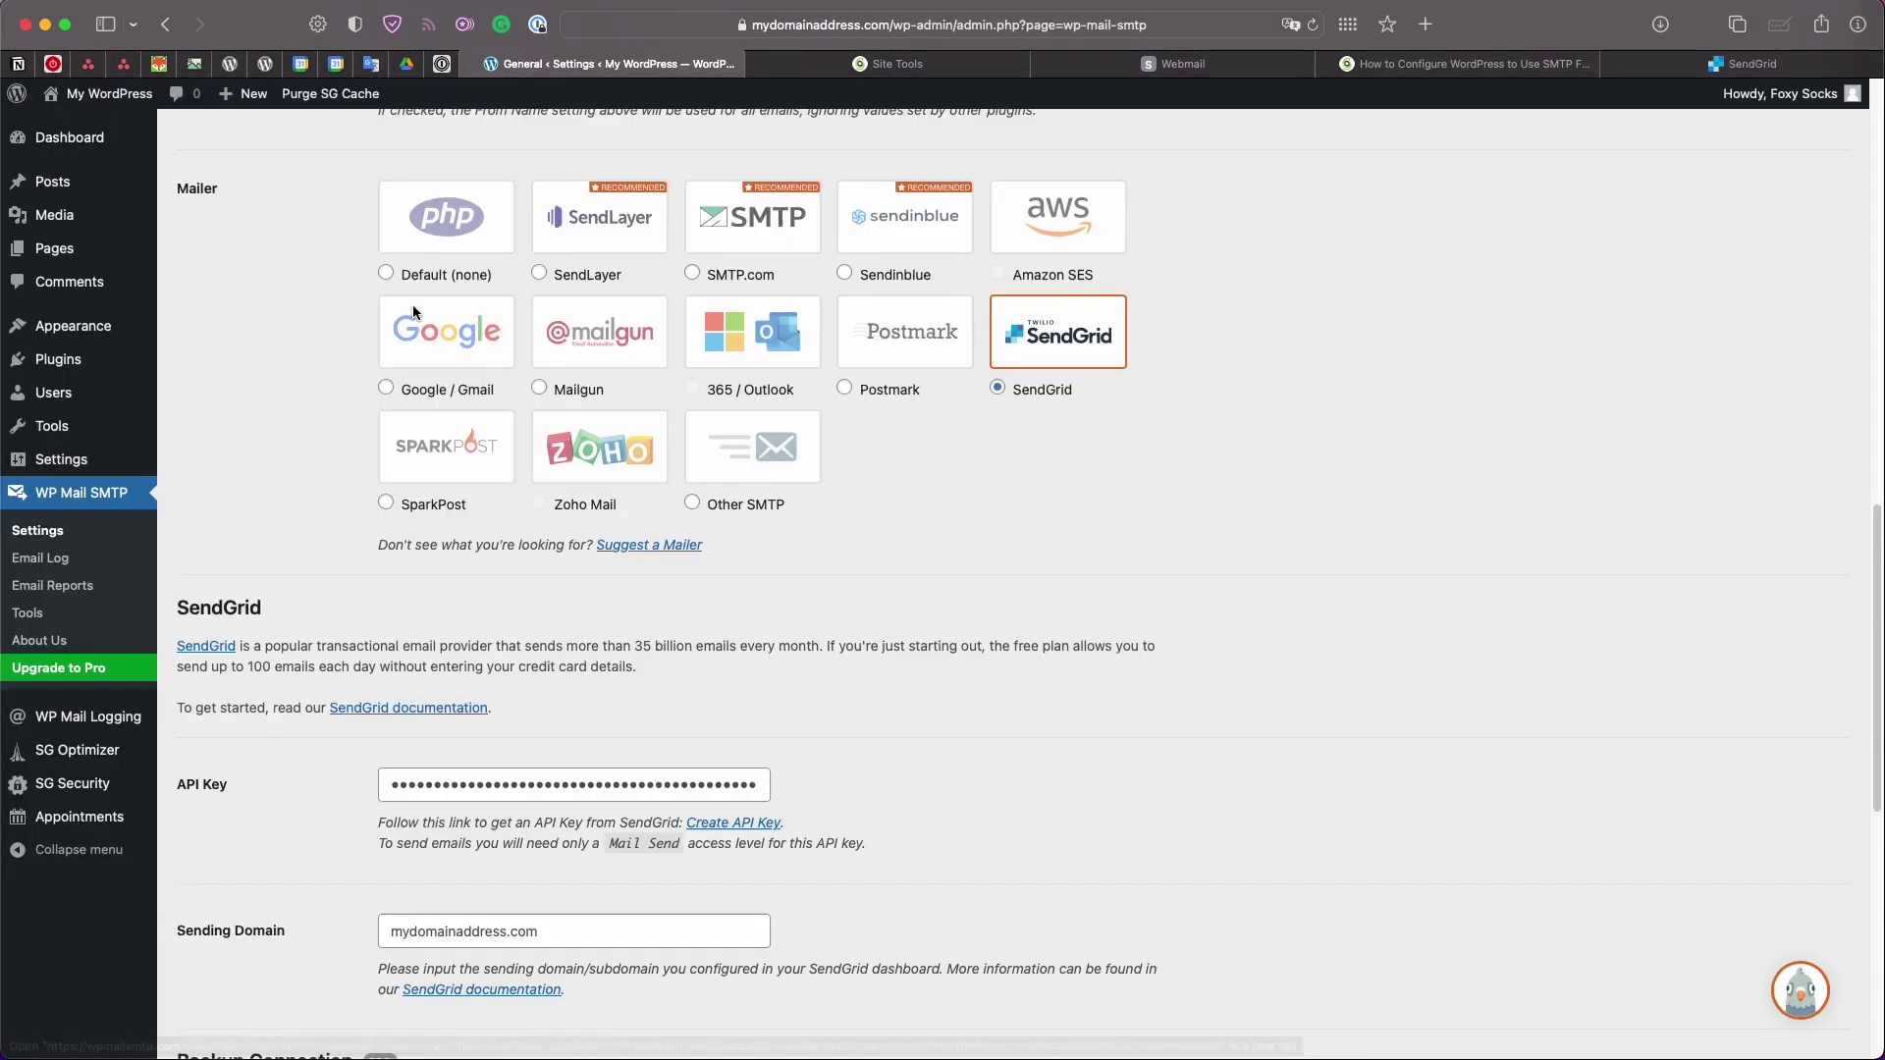
scroll(412, 305, "up", 5)
scroll(412, 304, "up", 5)
scroll(398, 302, "up", 3)
scroll(339, 311, "up", 2)
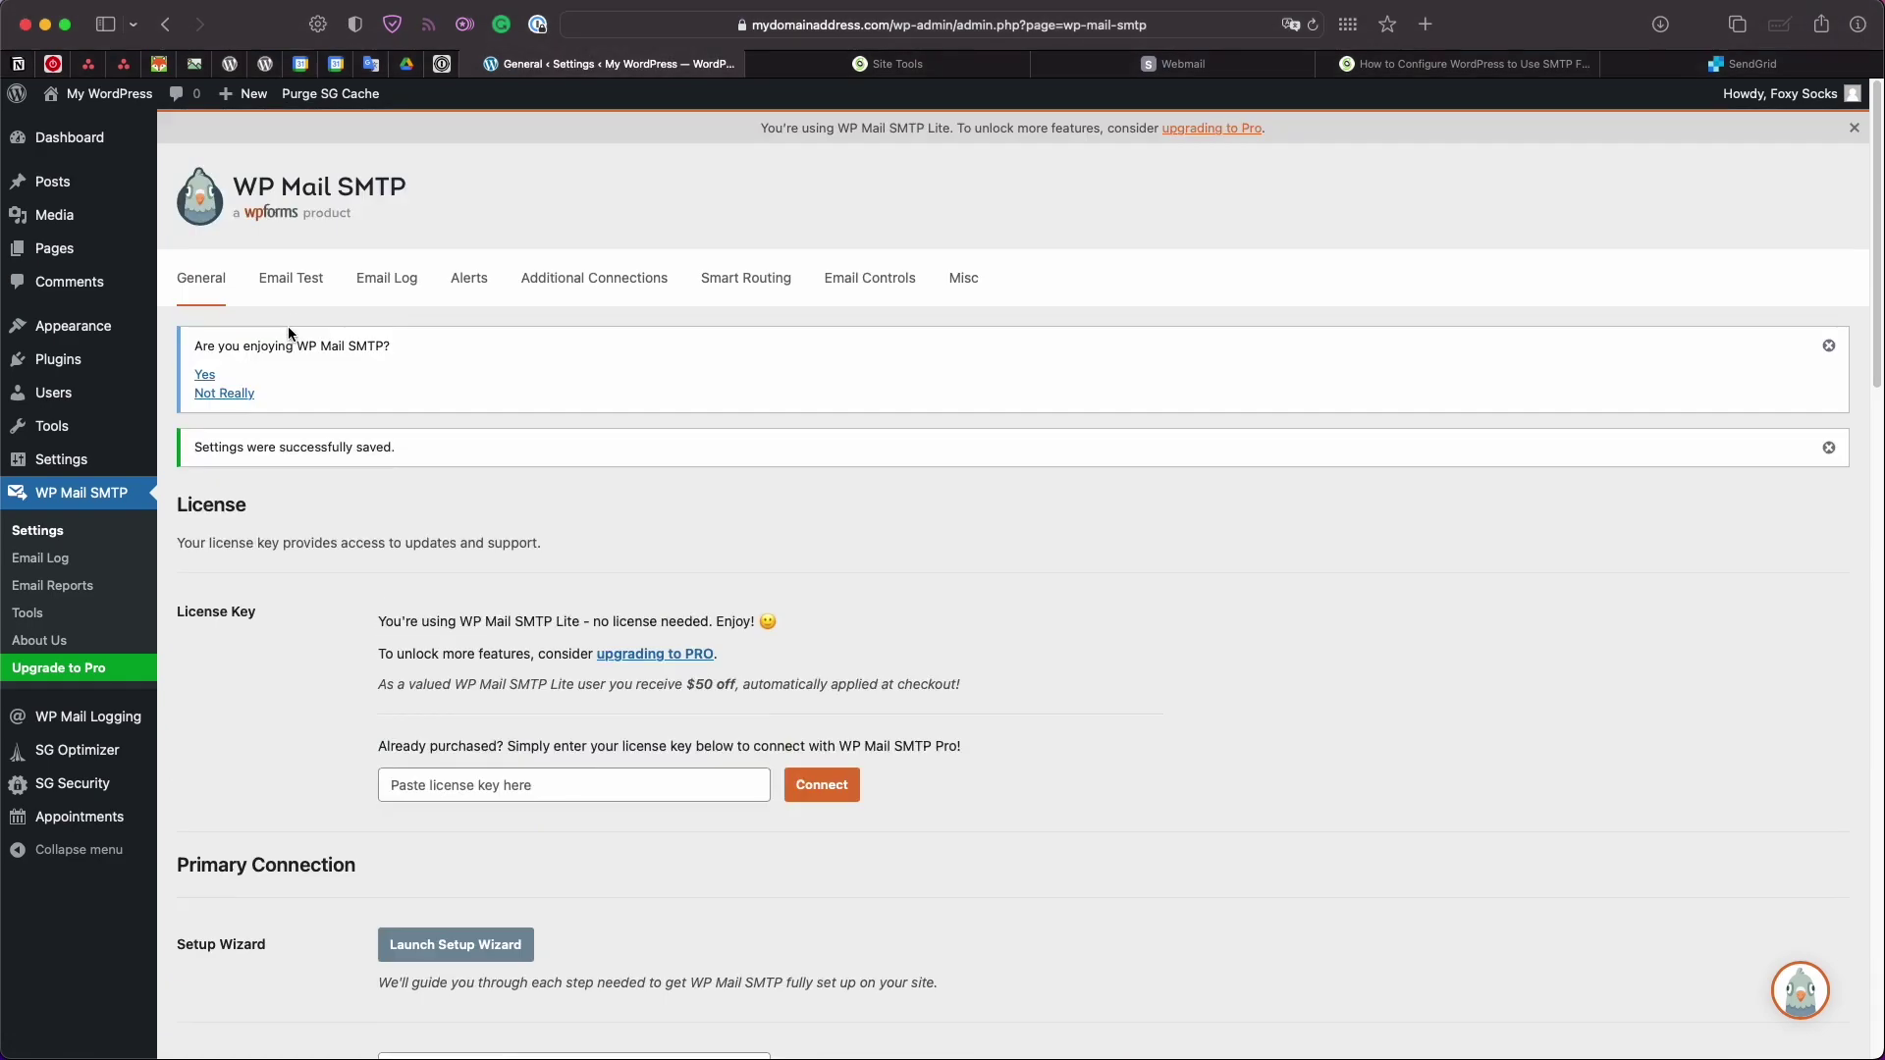
left_click(292, 281)
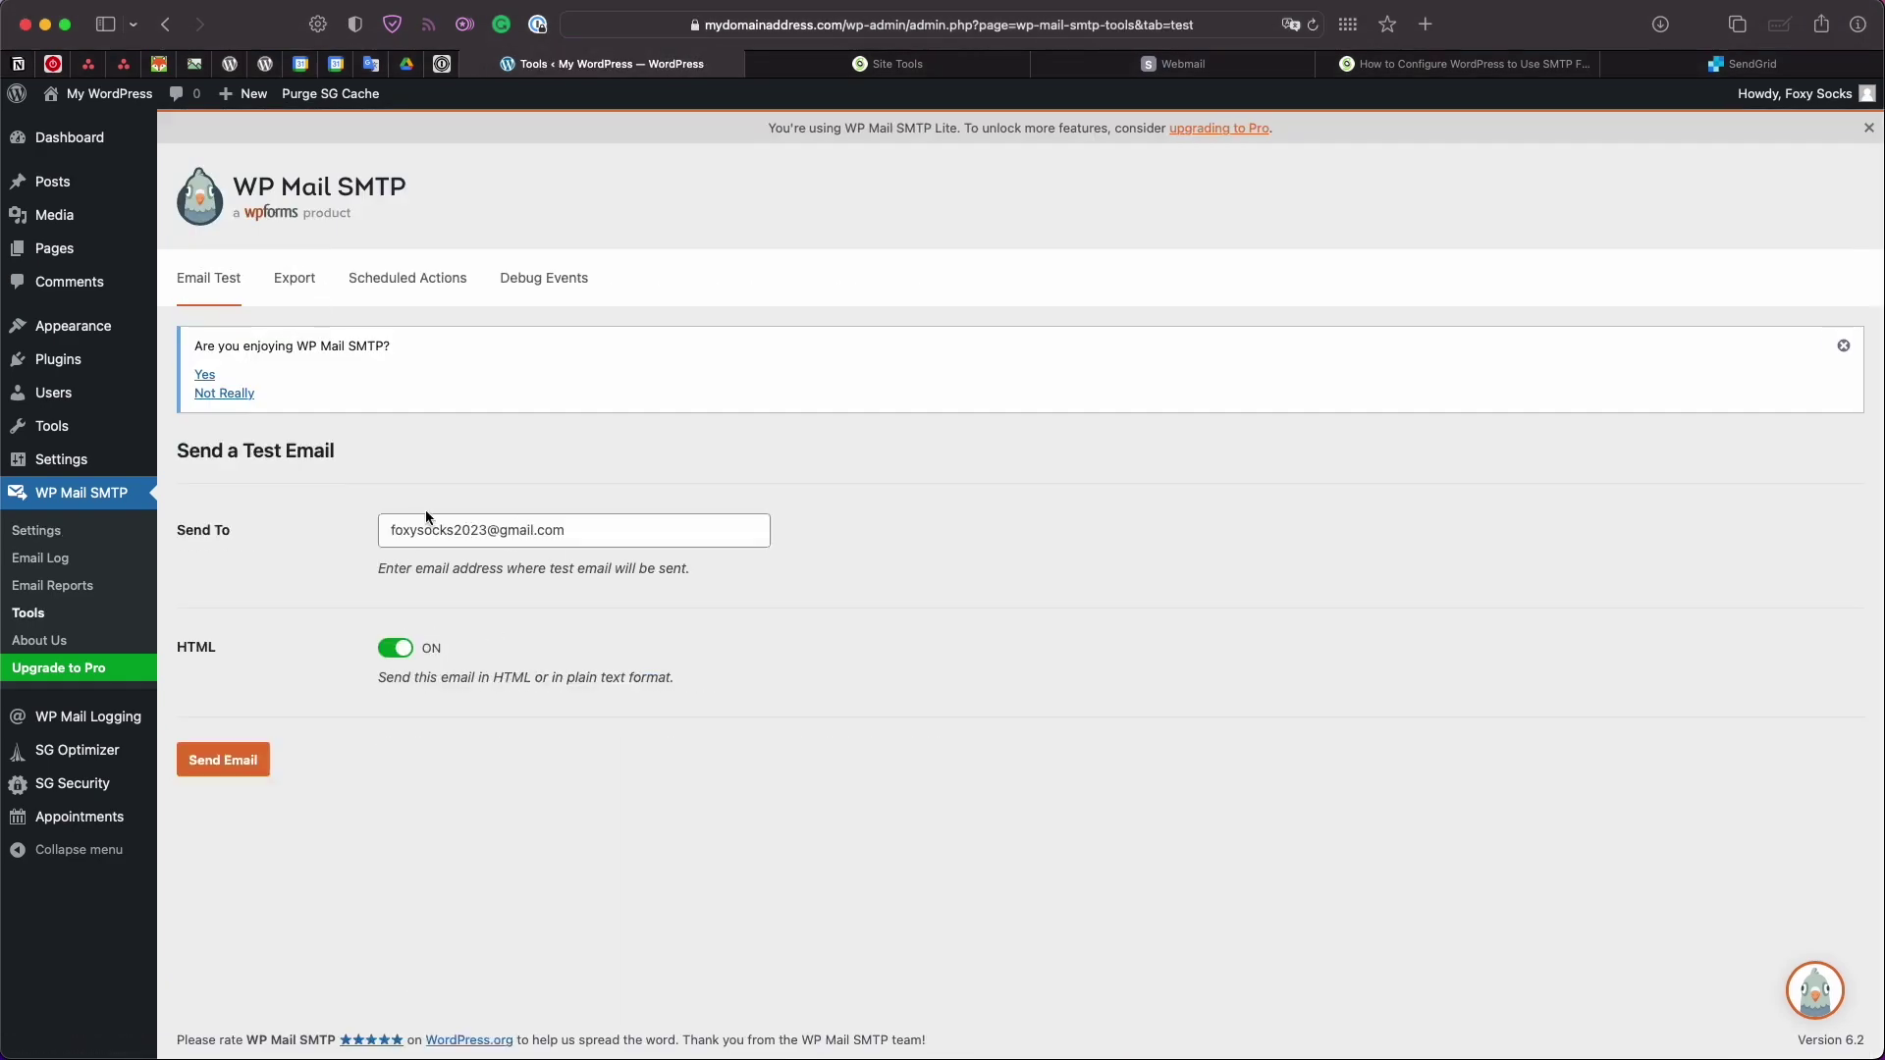
left_click(261, 762)
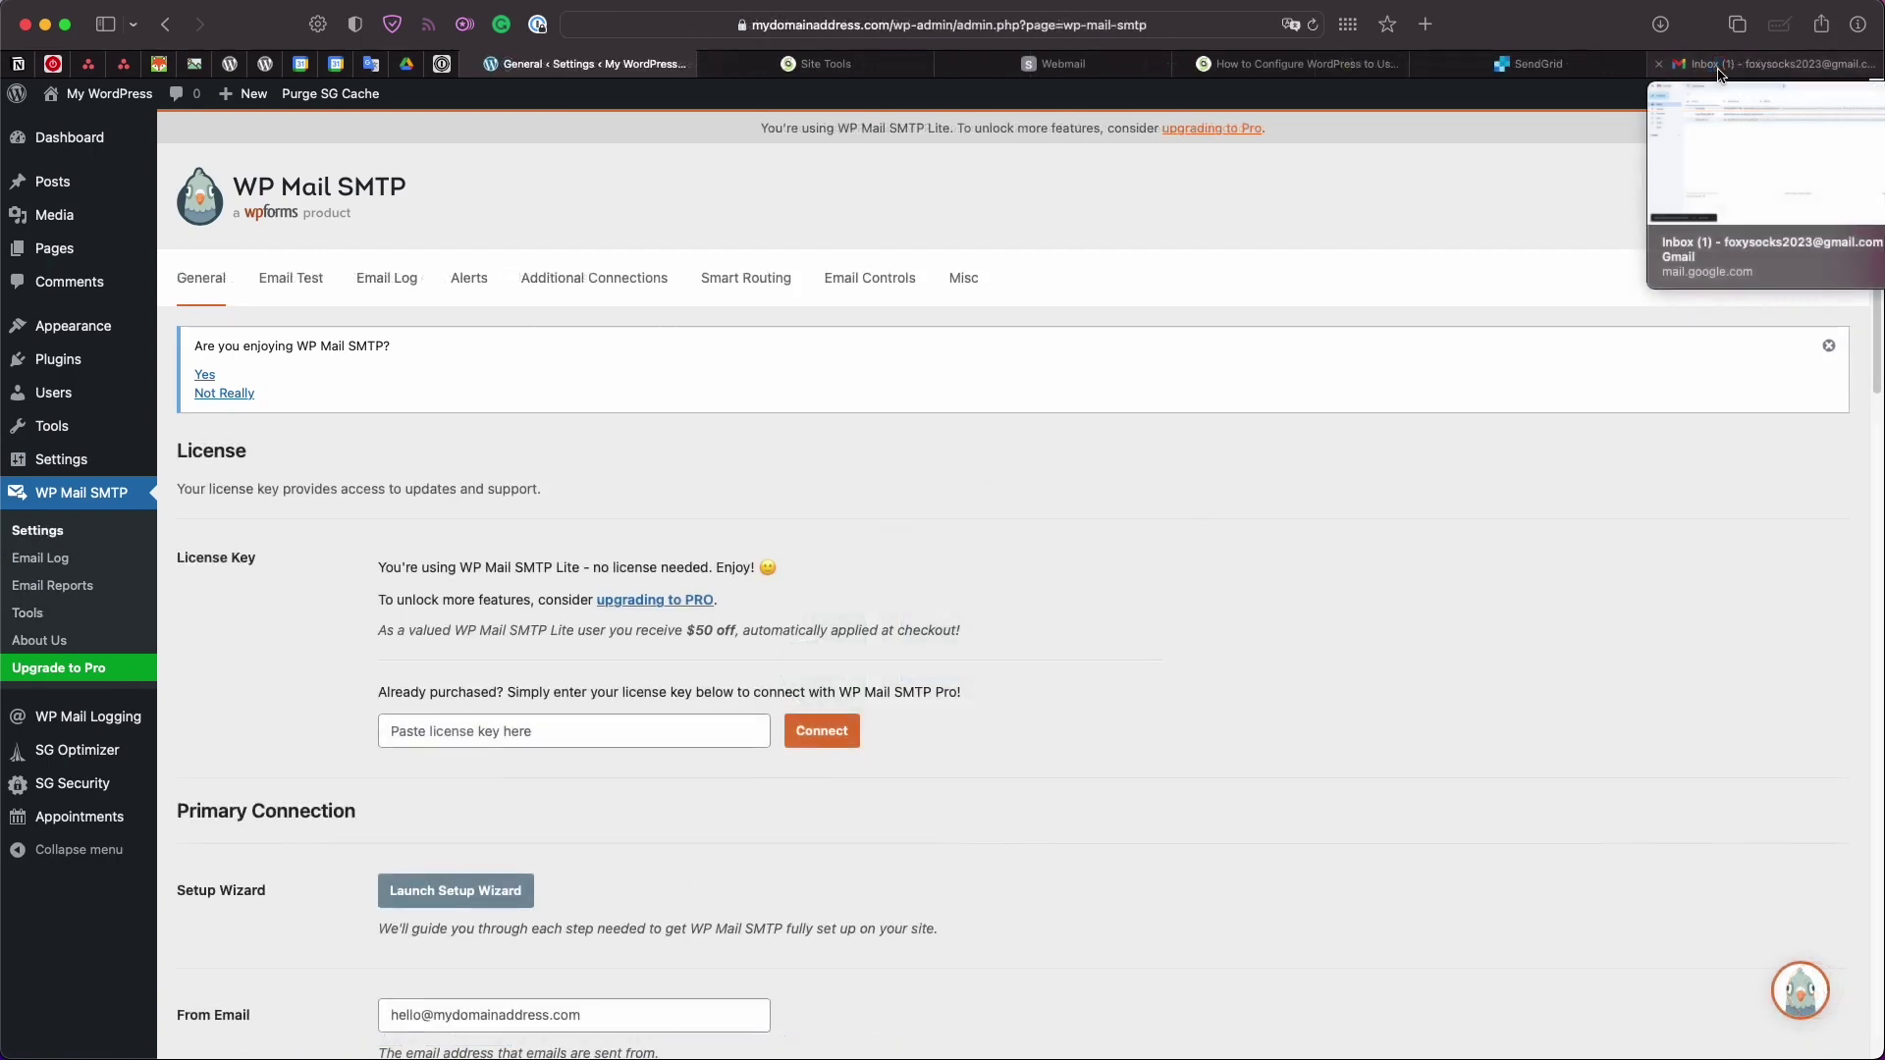
Step: Read the arrived WP Mail SMTP test email in Gmail with its full body expanded
left_click(1718, 73)
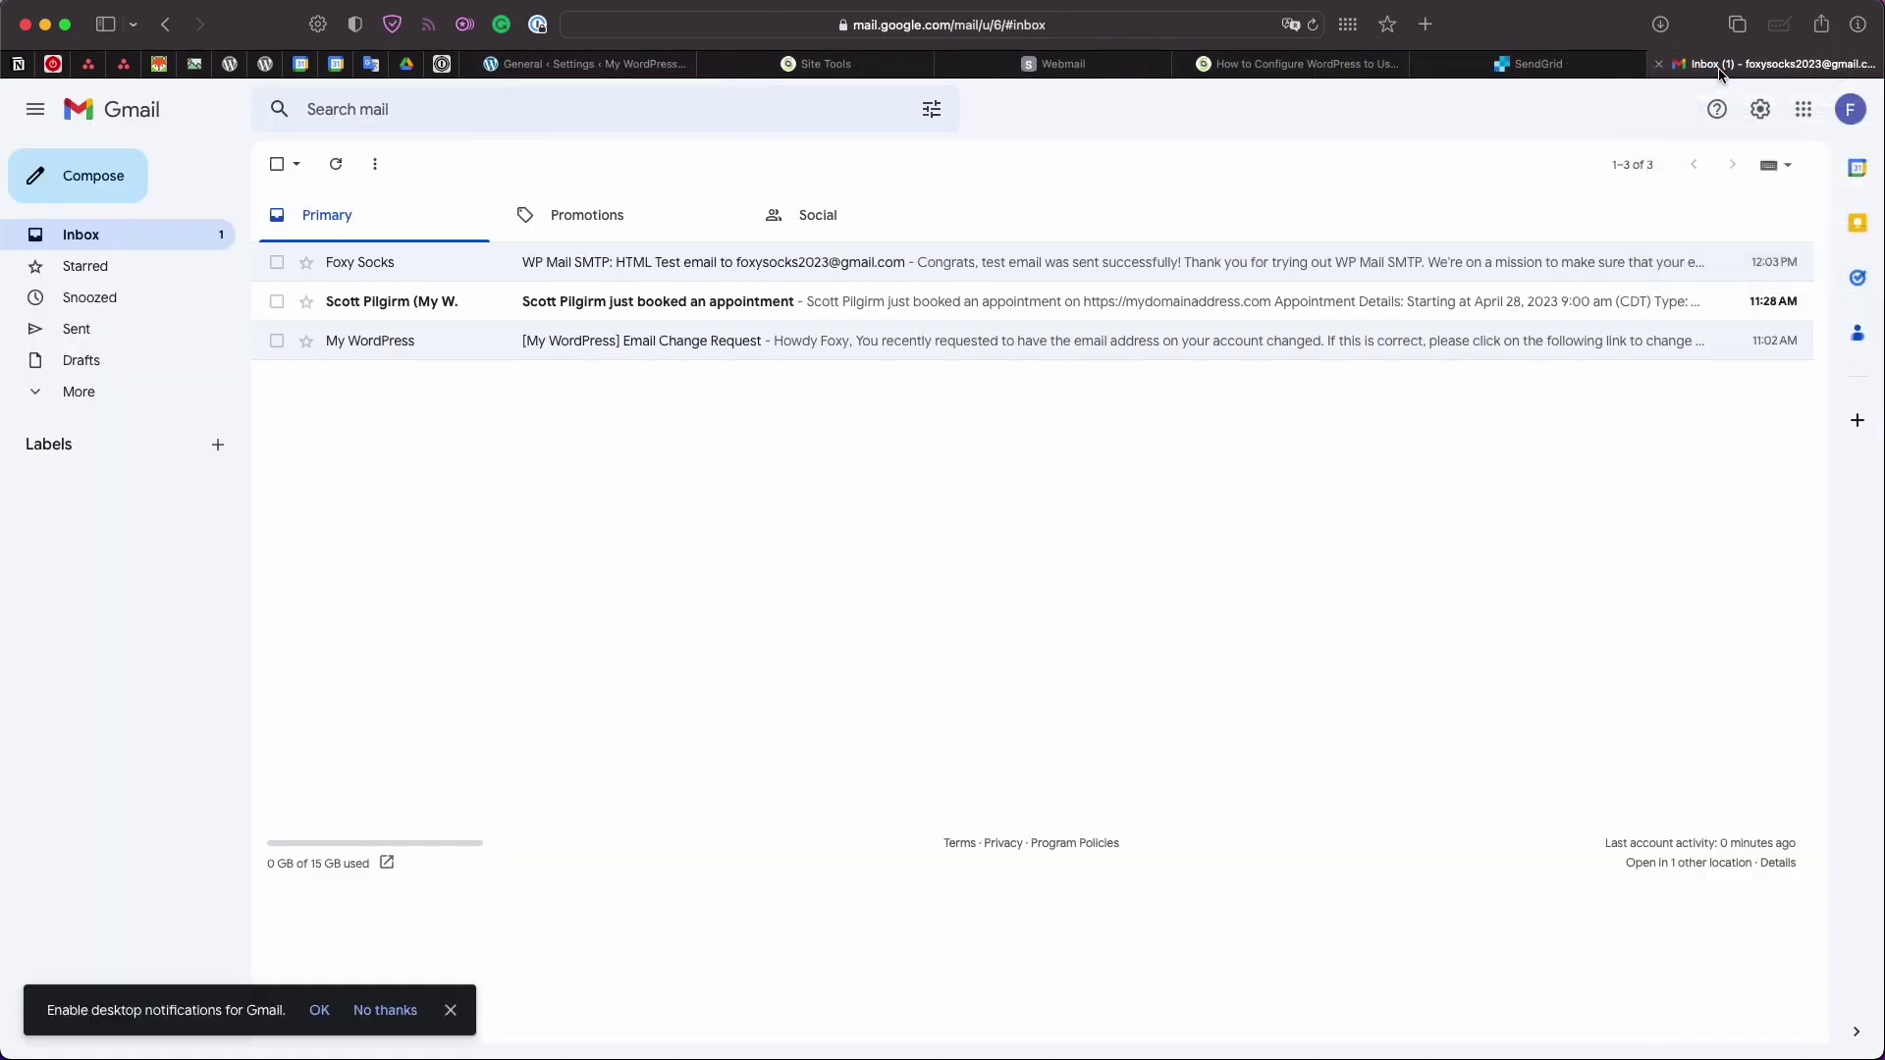
left_click(405, 262)
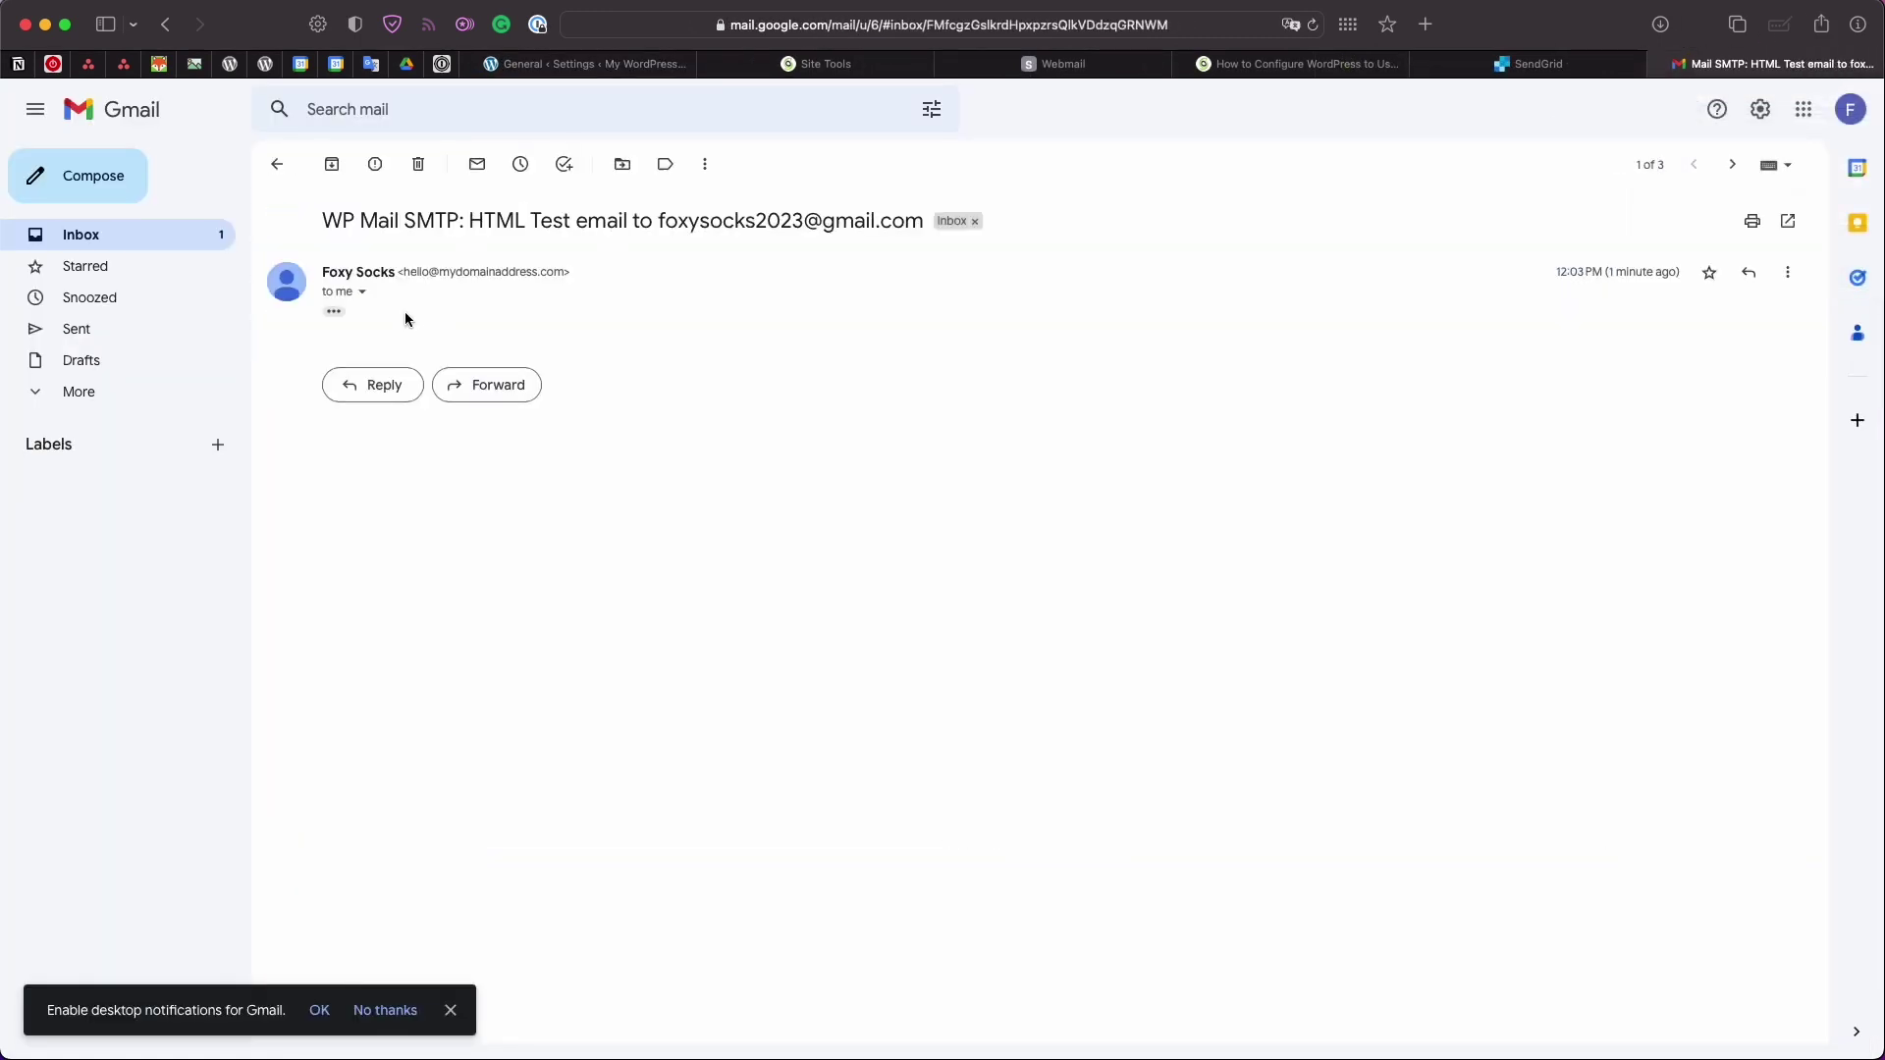
left_click(333, 313)
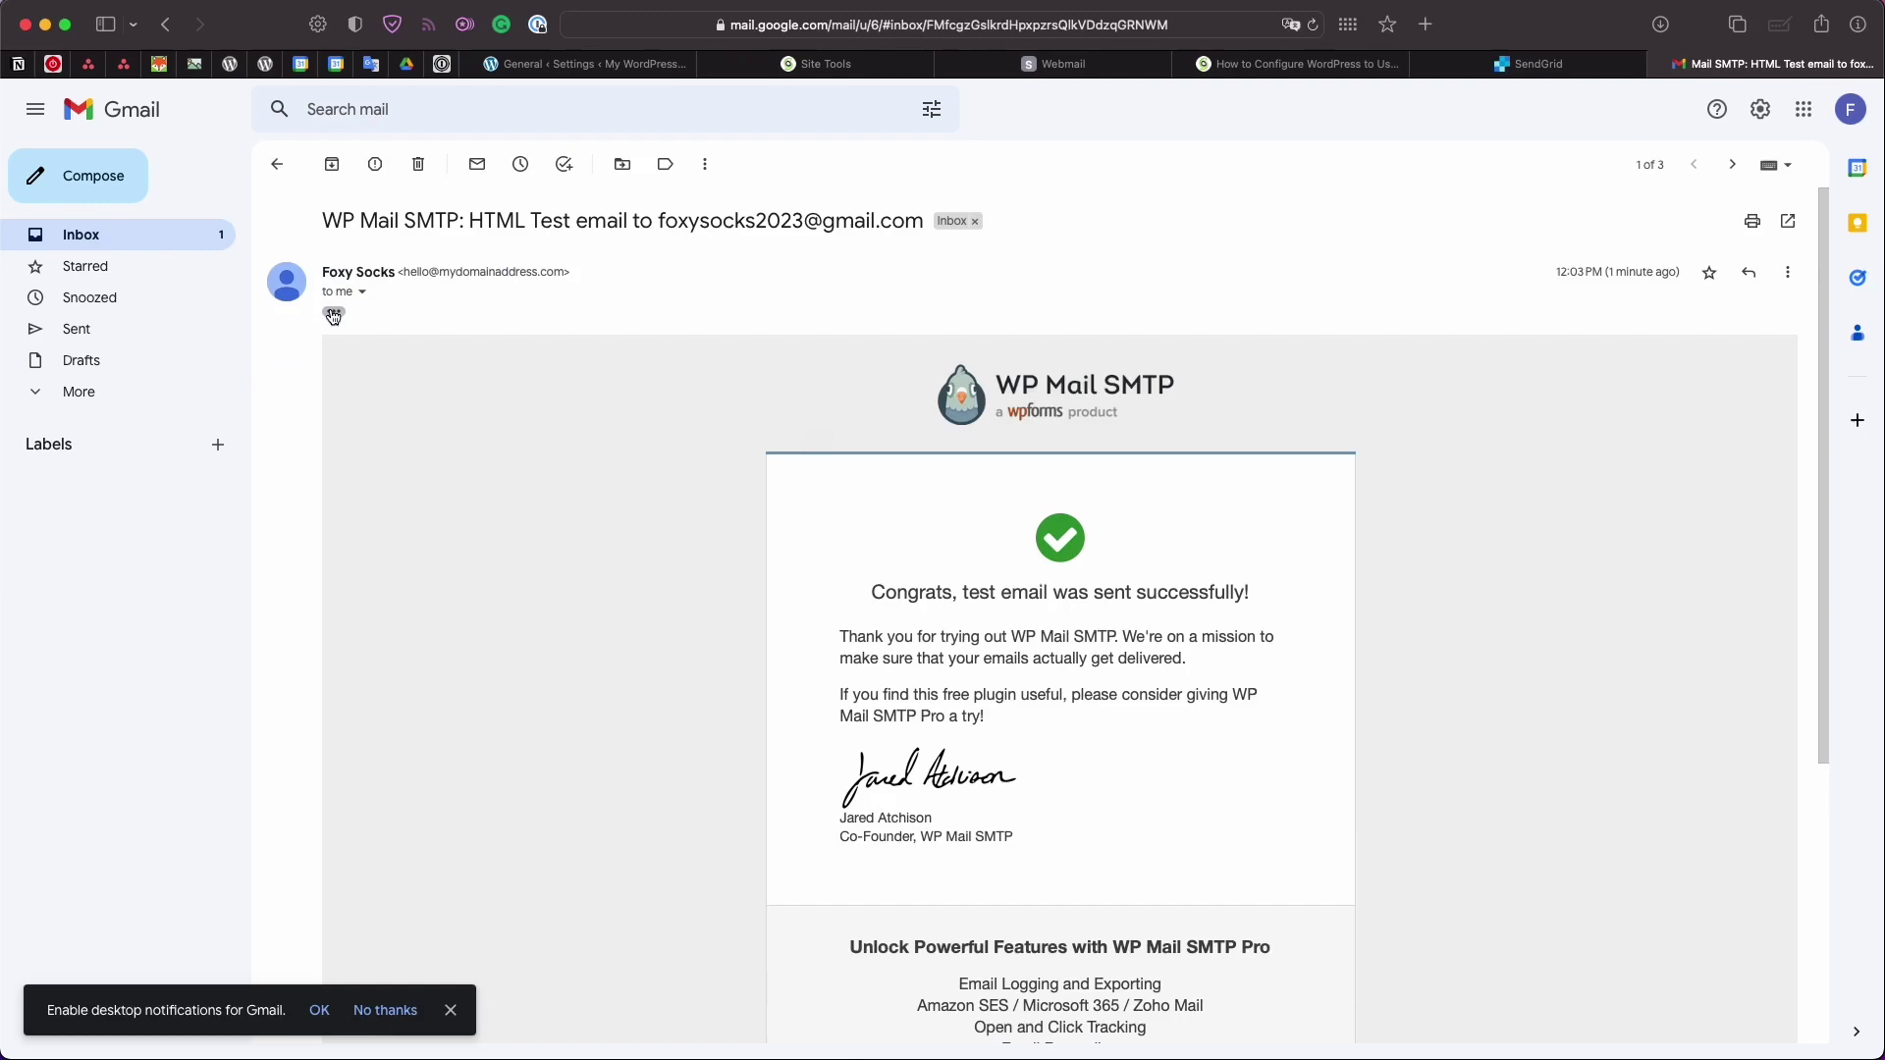
scroll(505, 474, "down", 5)
scroll(505, 472, "up", 5)
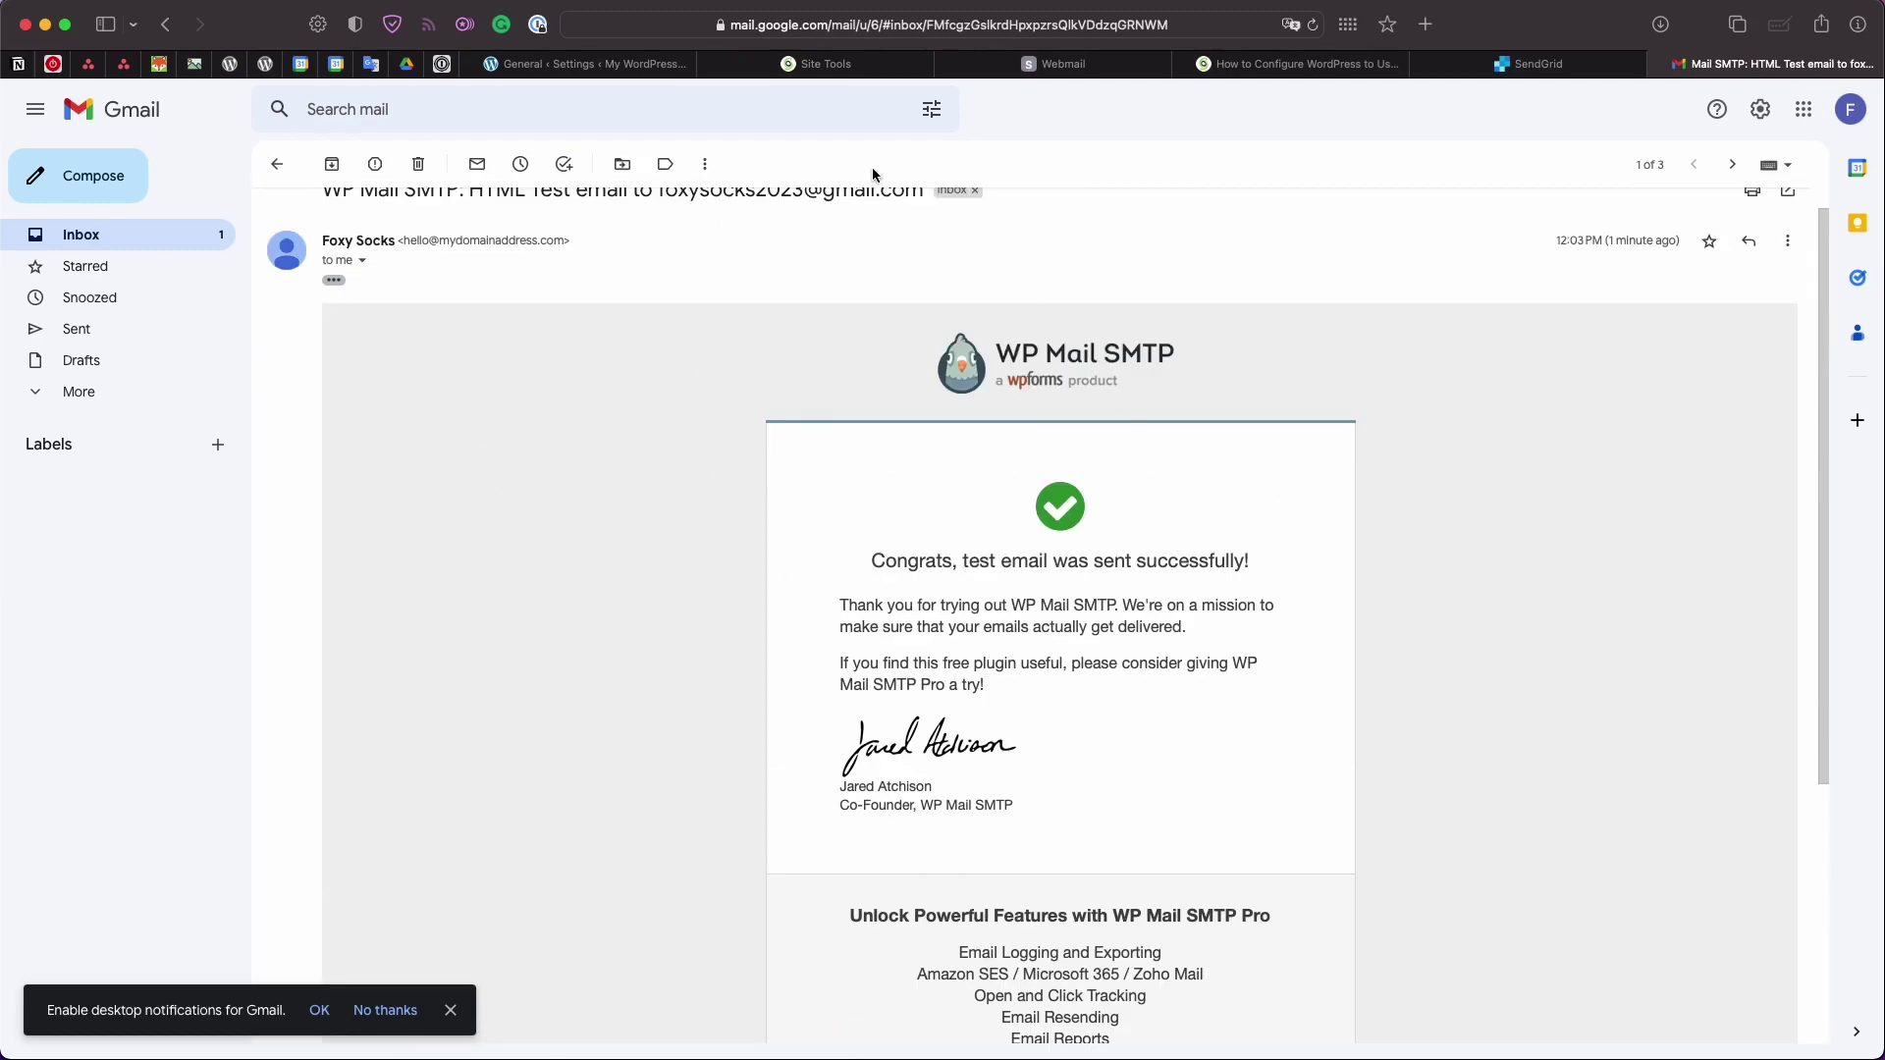
left_click(1502, 62)
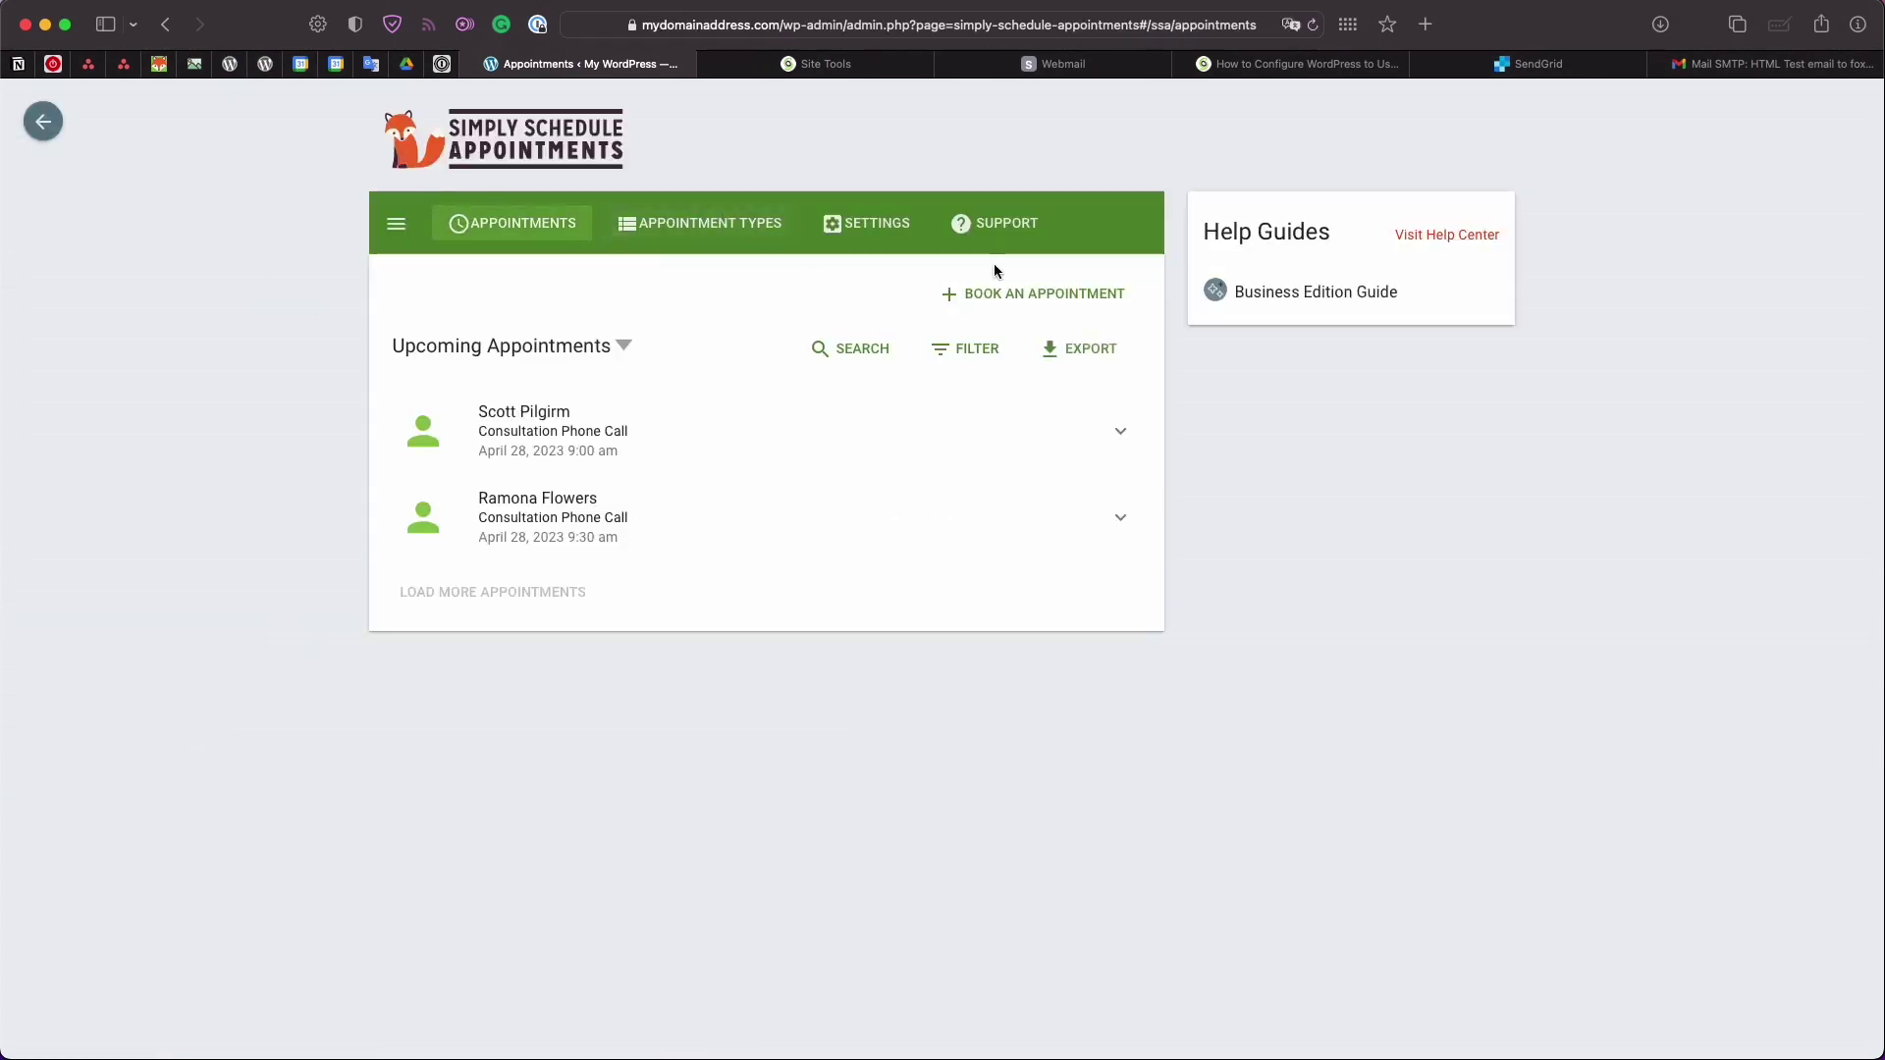
Step: Book a Consultation Phone Call for Kim Pine on April 26 at 10:30 am, then return to the Gmail inbox
left_click(997, 290)
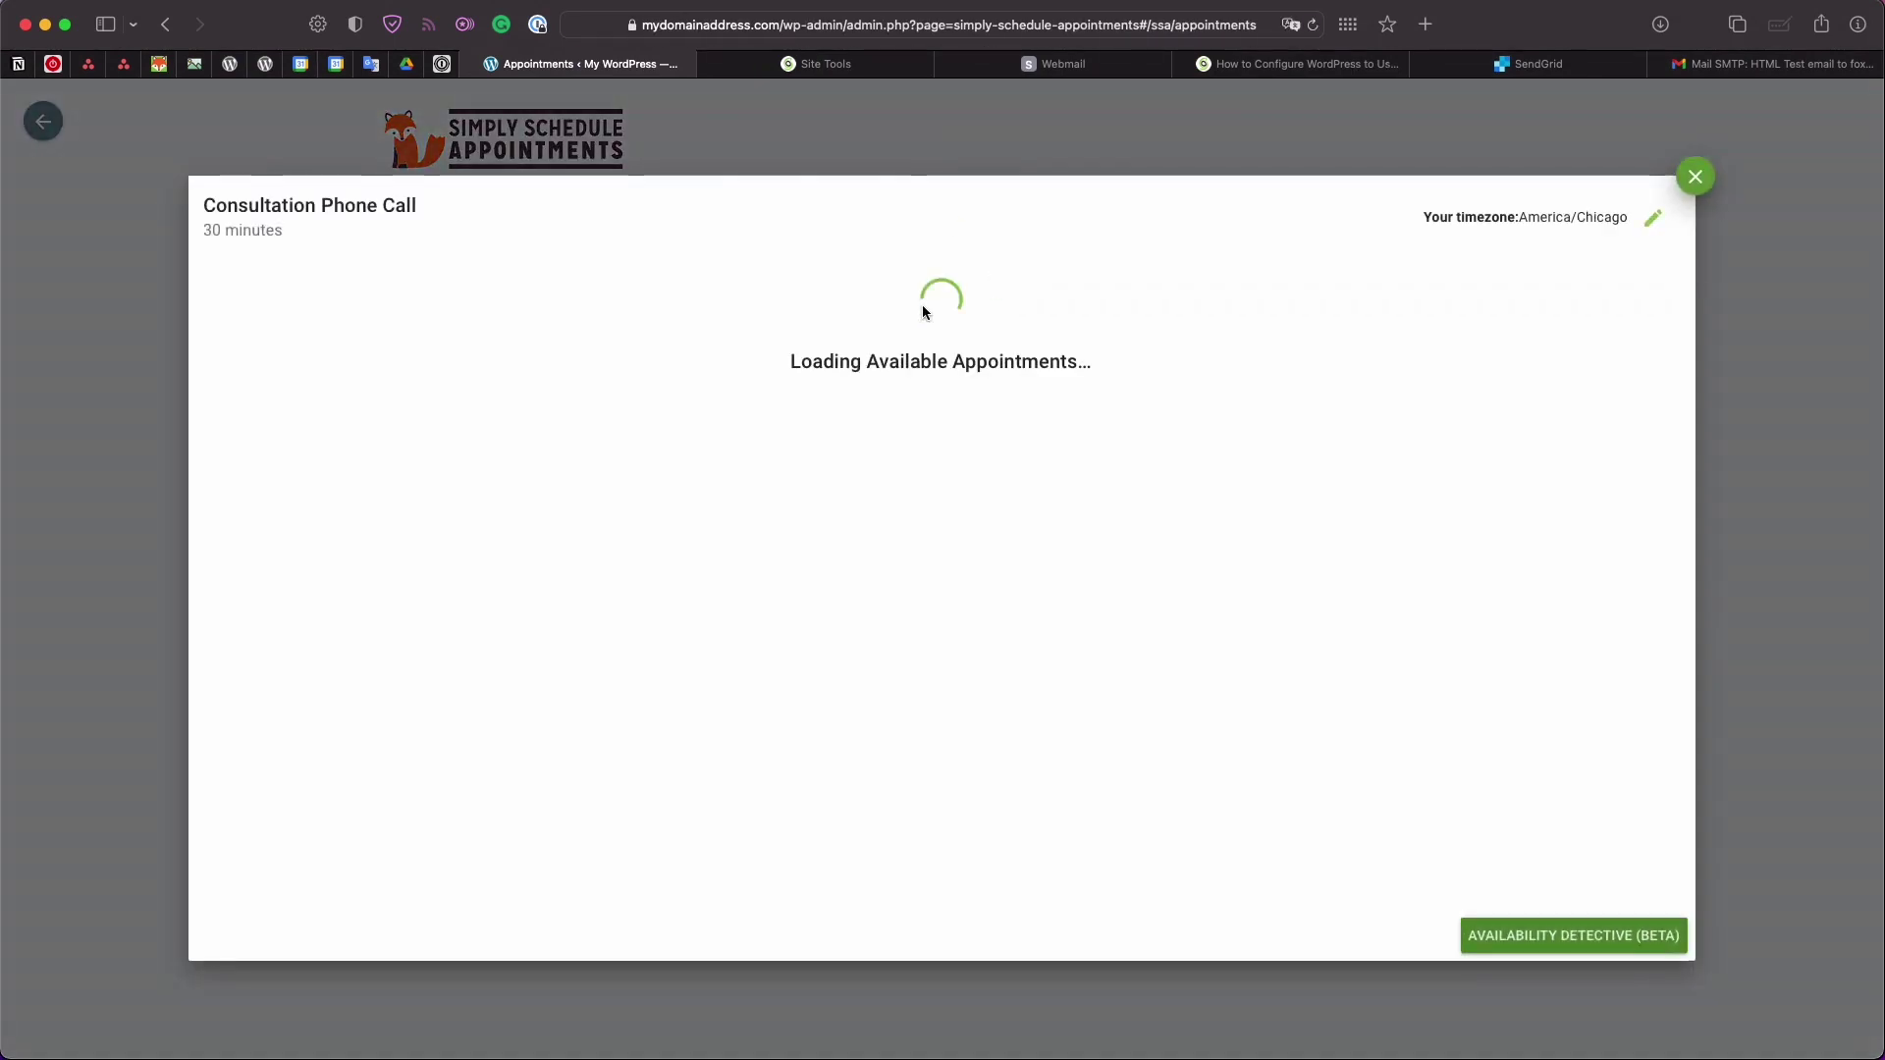
left_click(837, 585)
left_click(760, 590)
left_click(661, 375)
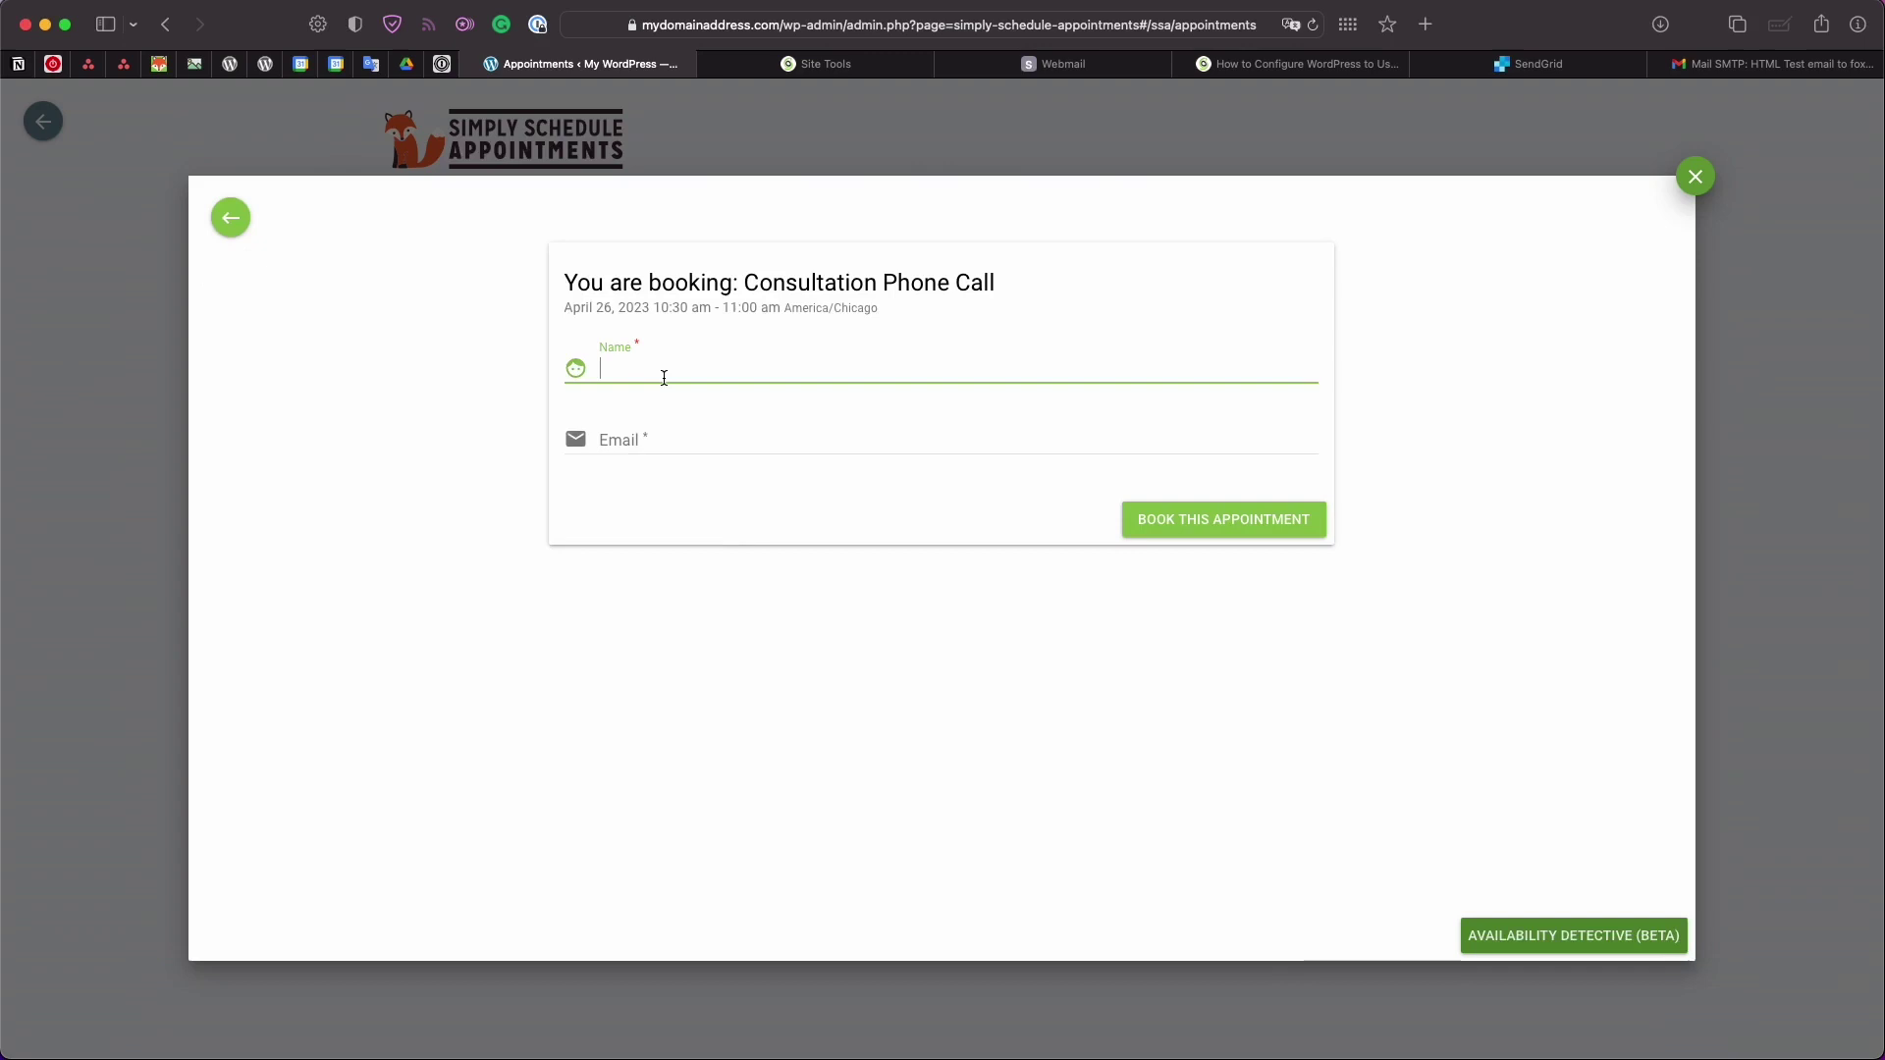
type("Kim Pine")
key("Tab")
type("kim@")
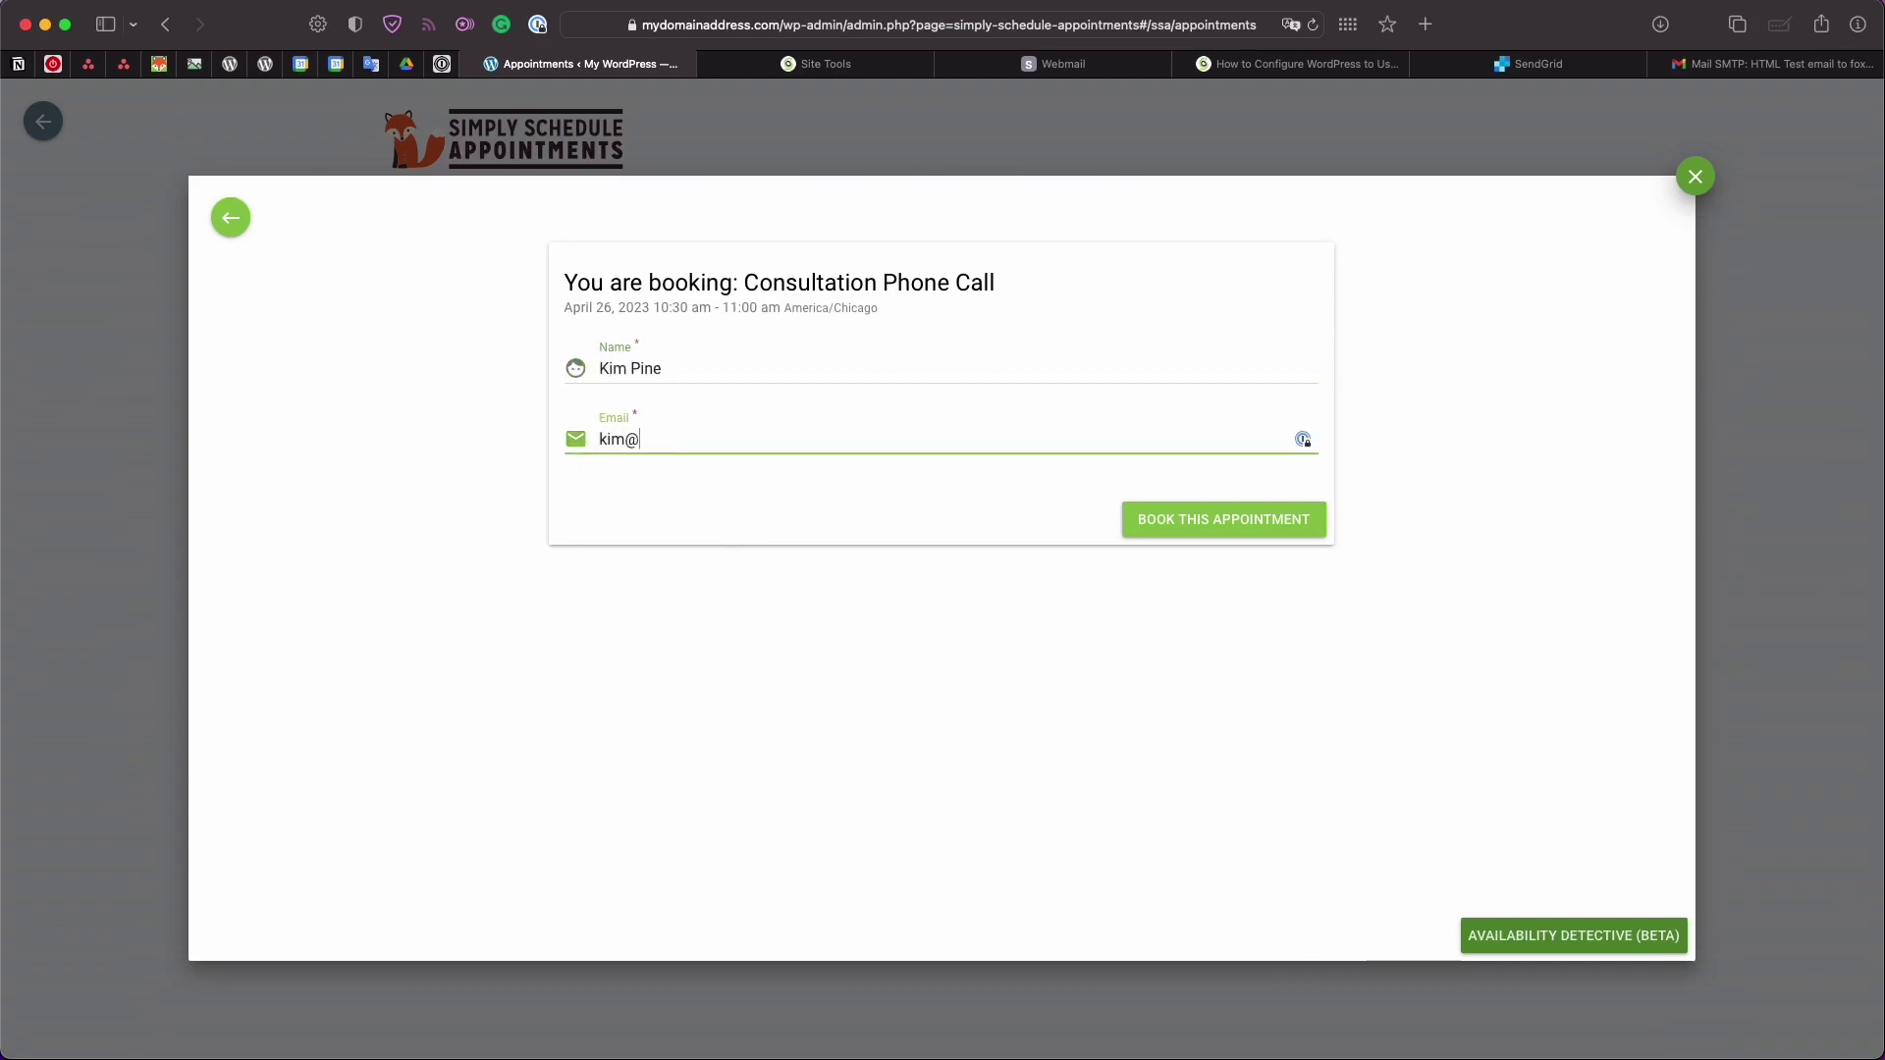
type("example.com")
left_click(1177, 515)
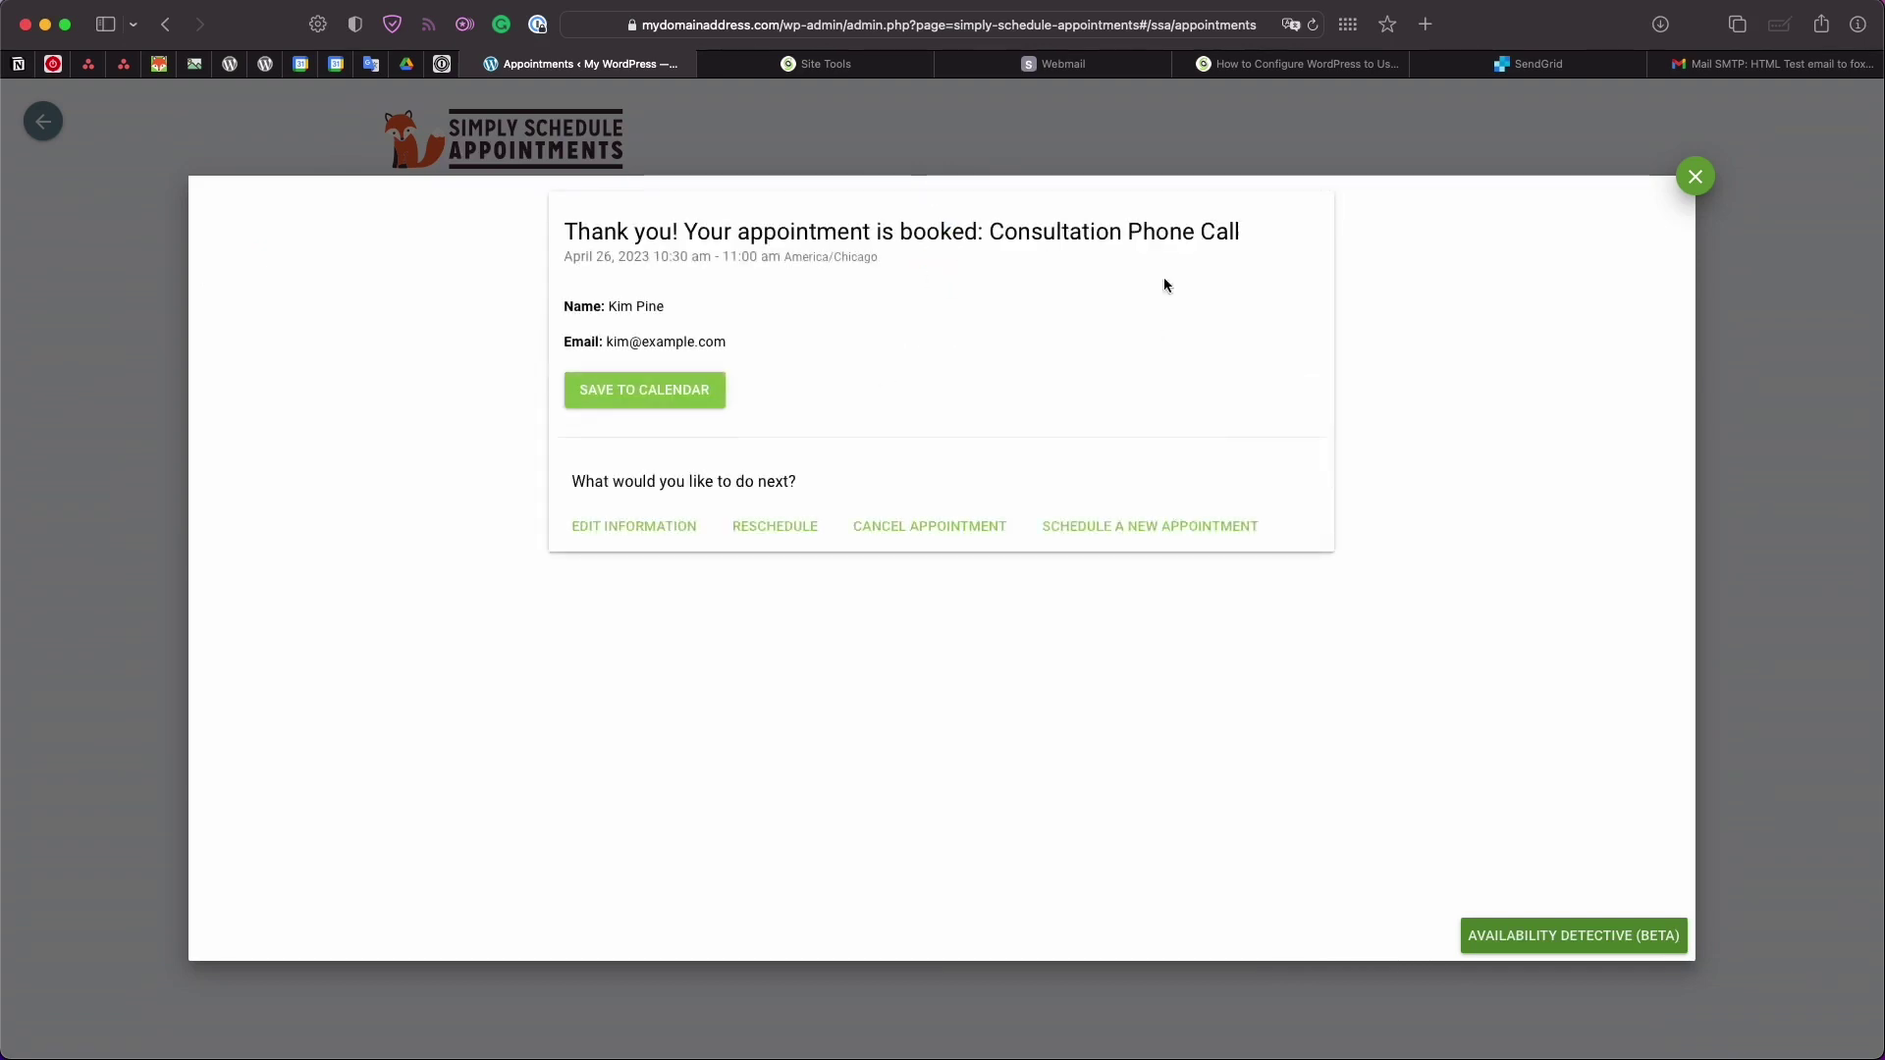
left_click(1772, 67)
key("u")
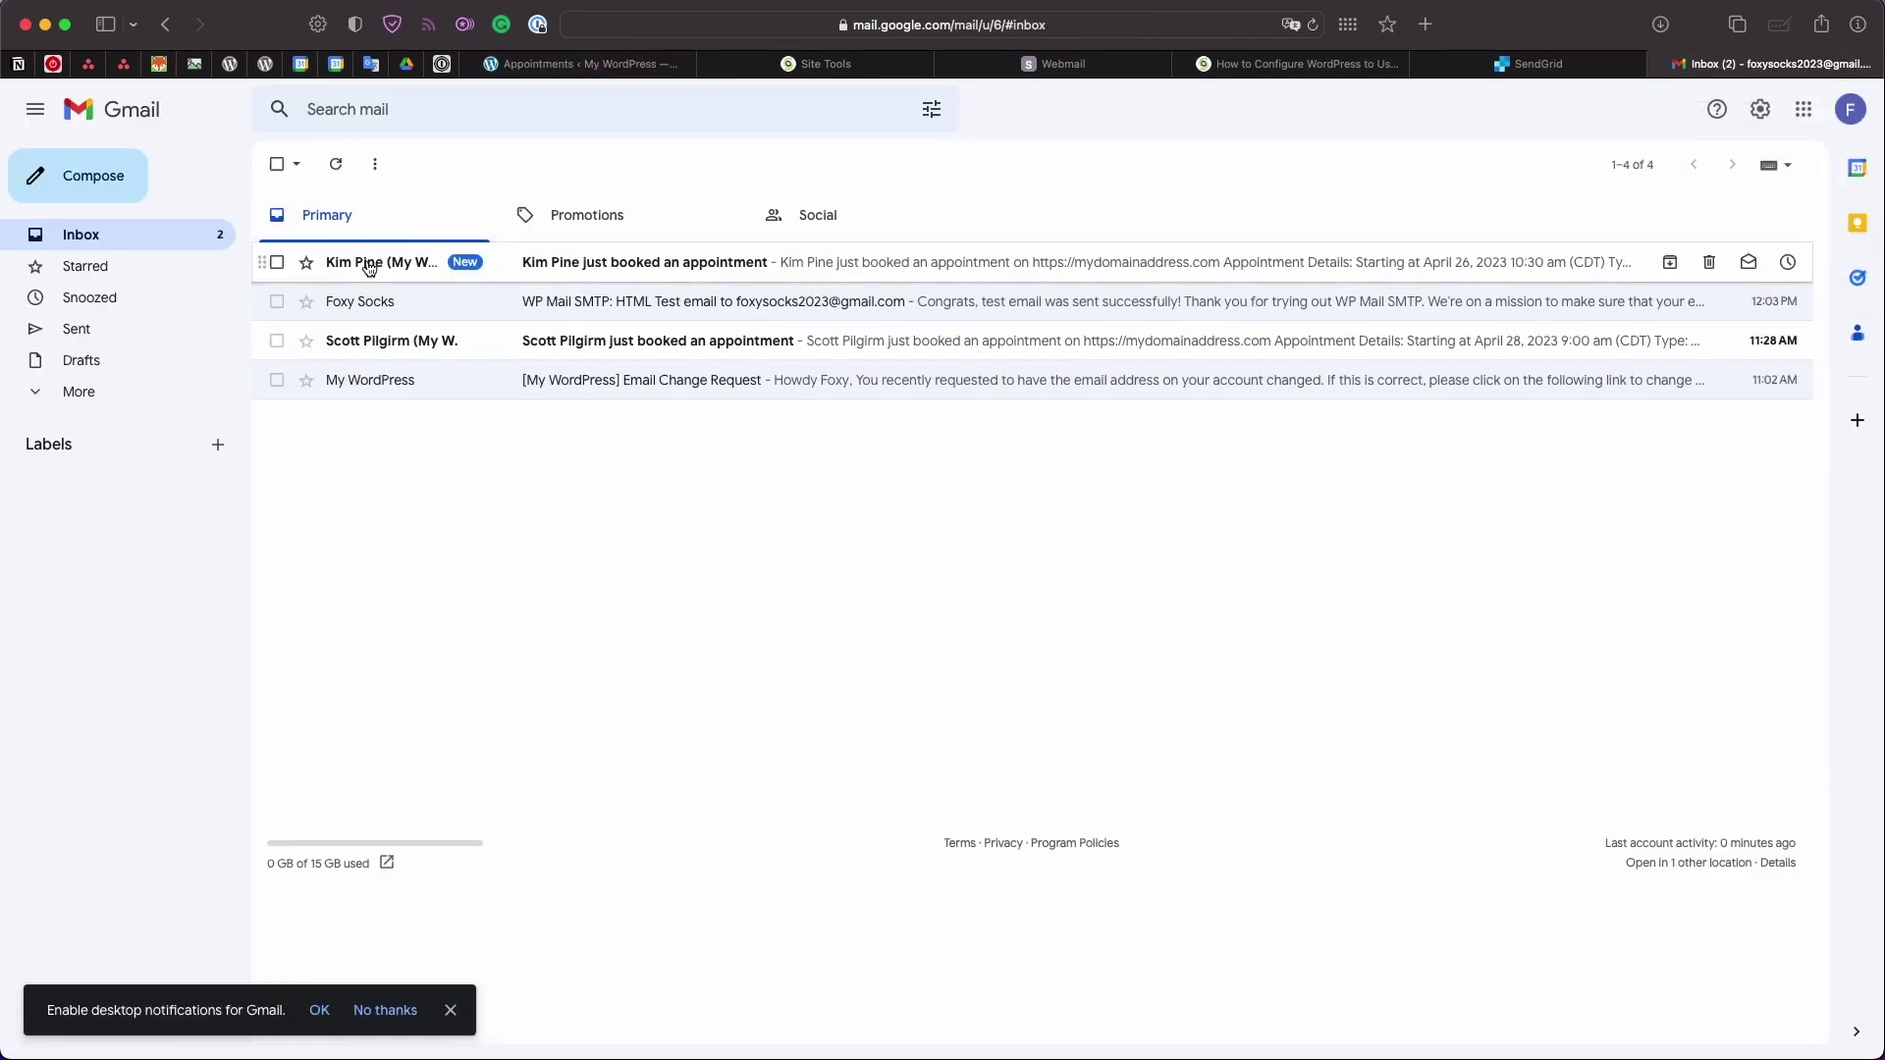
Step: Inspect the booking notification's sender and its mailed-by/signed-by mydomainaddress.com details
left_click(368, 263)
left_click(359, 291)
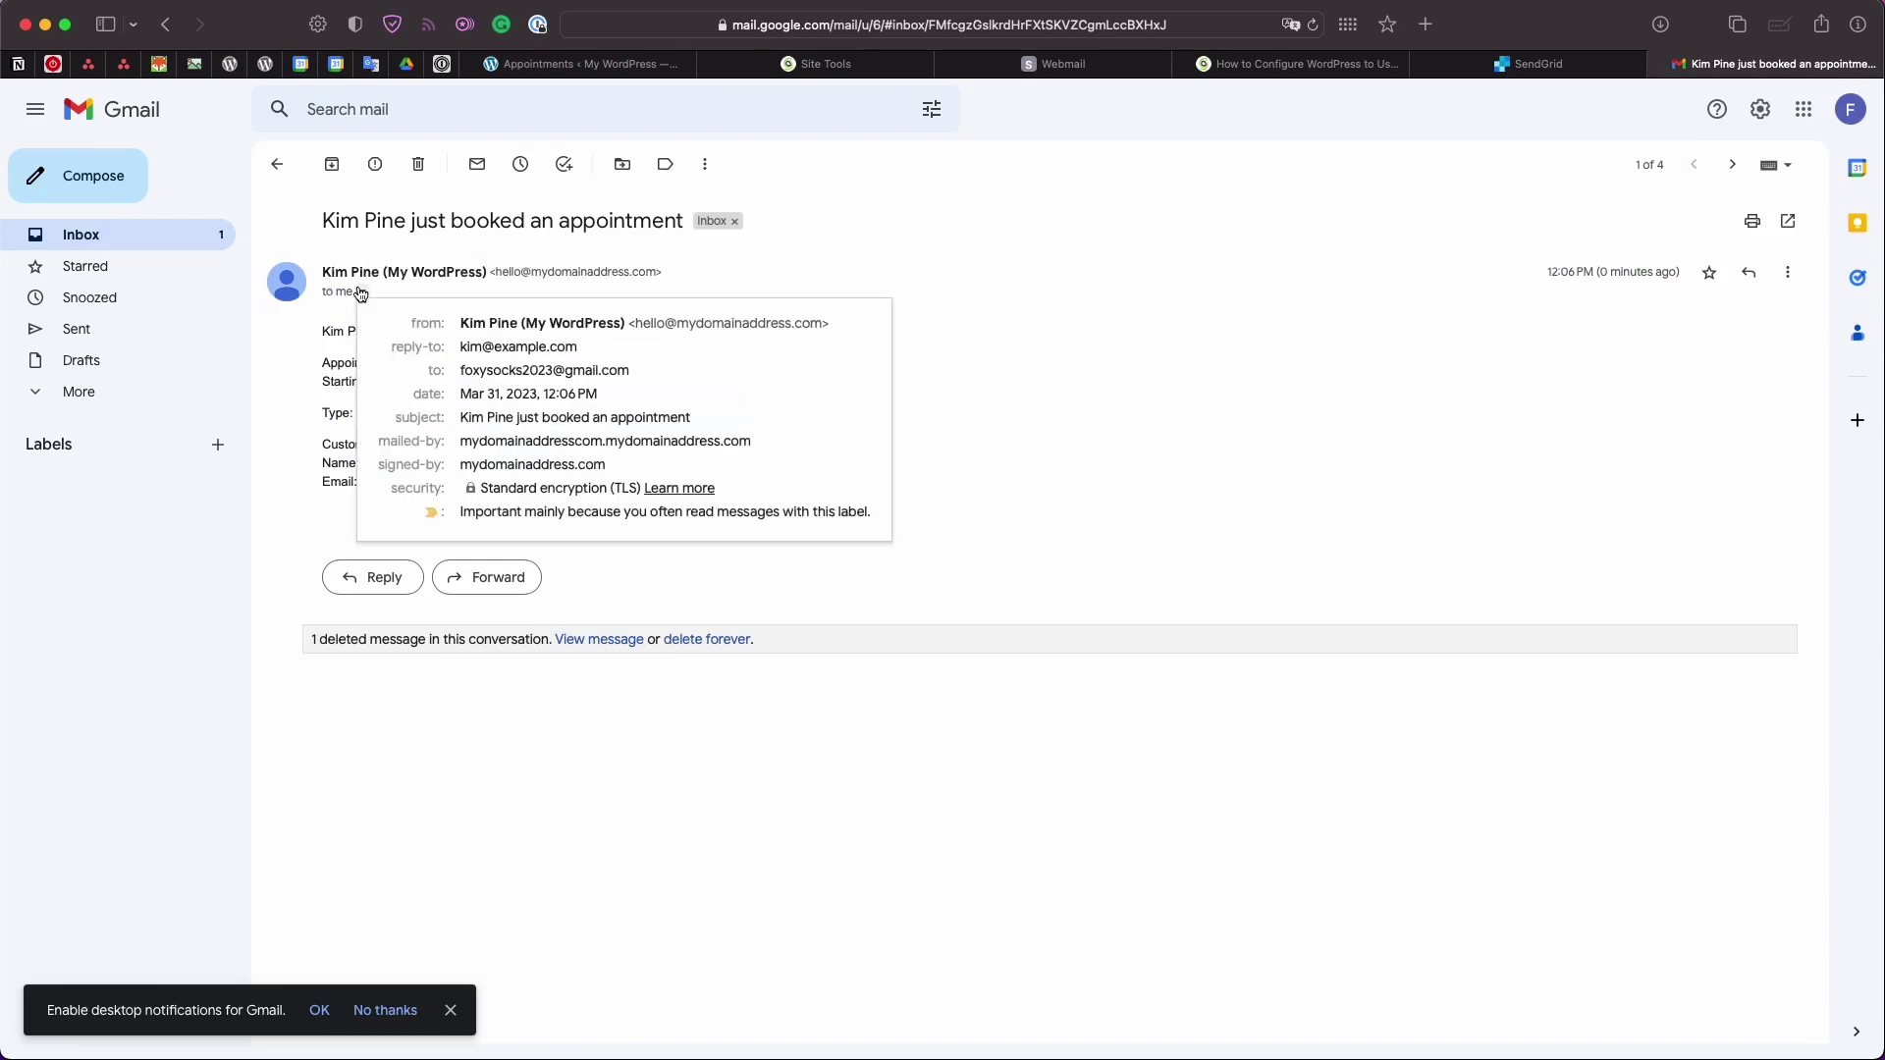
left_click_drag(636, 327, 818, 330)
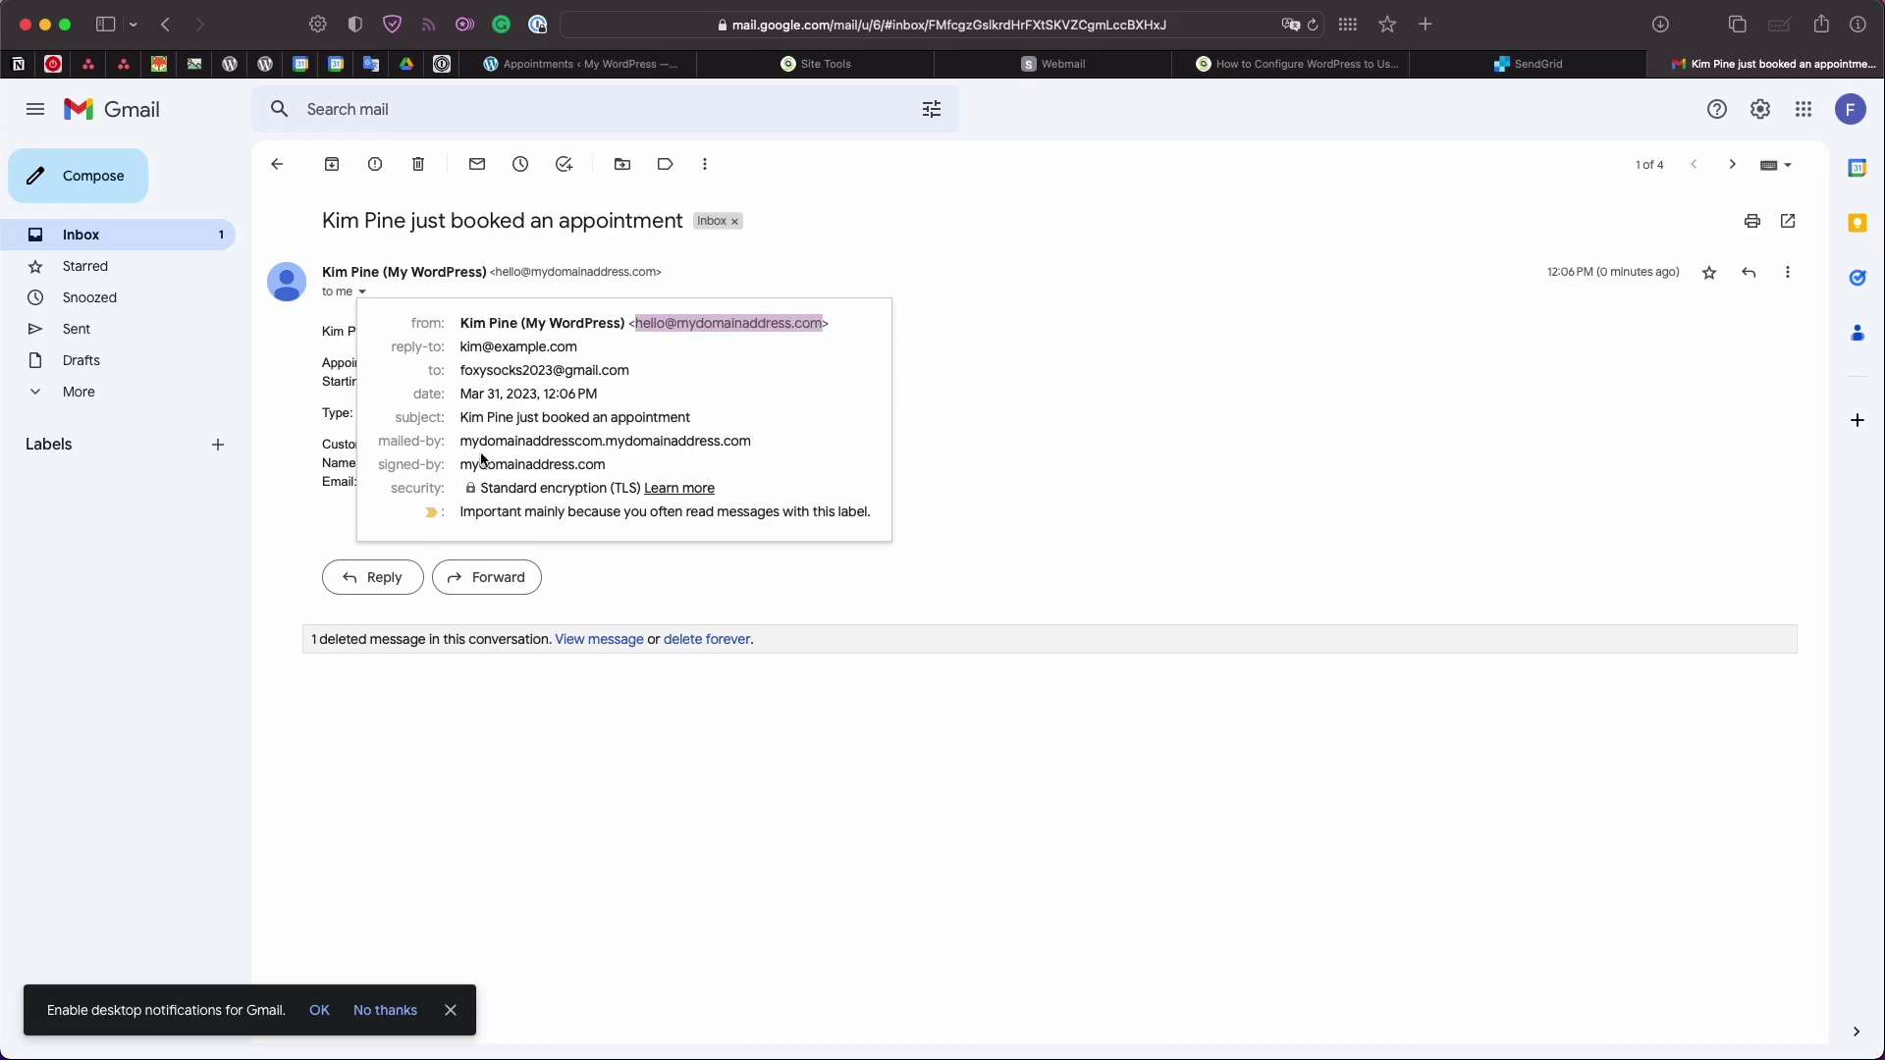
left_click_drag(460, 439, 651, 457)
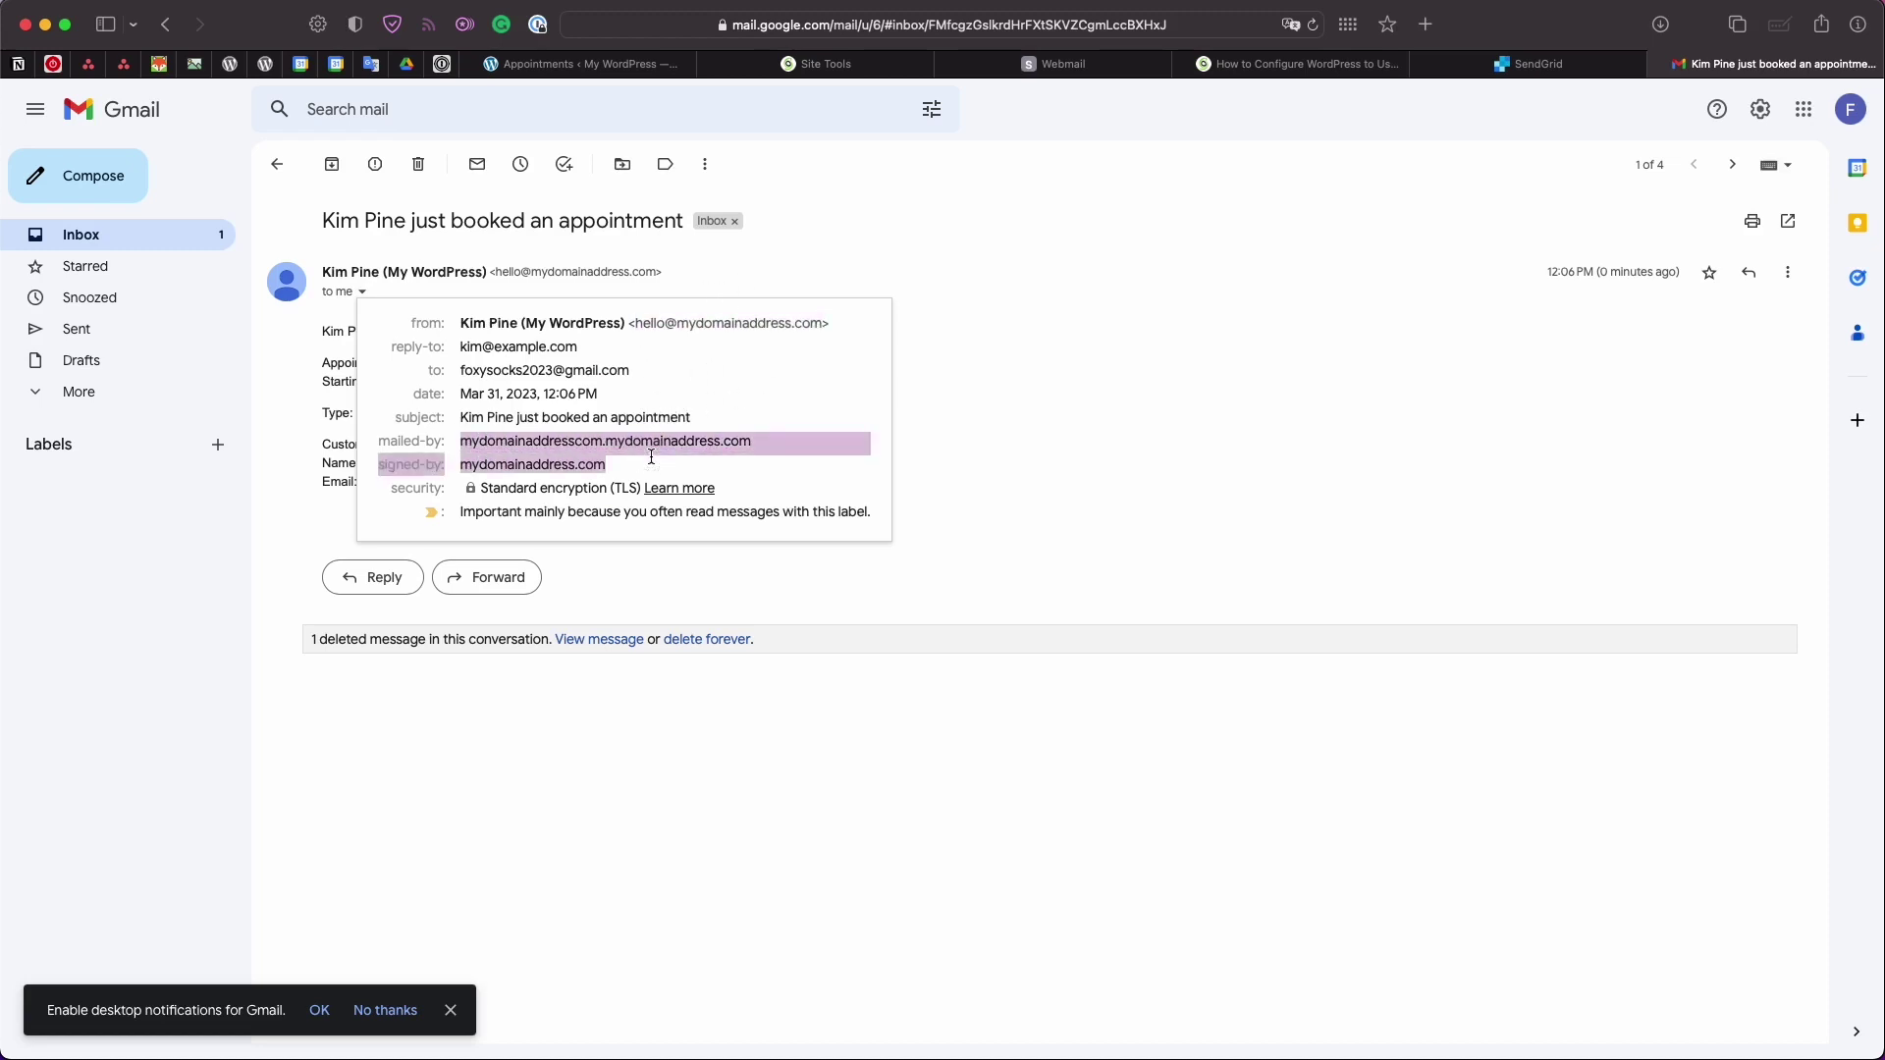
Step: Close the message details and go to SendGrid's email activity feed
left_click(1006, 406)
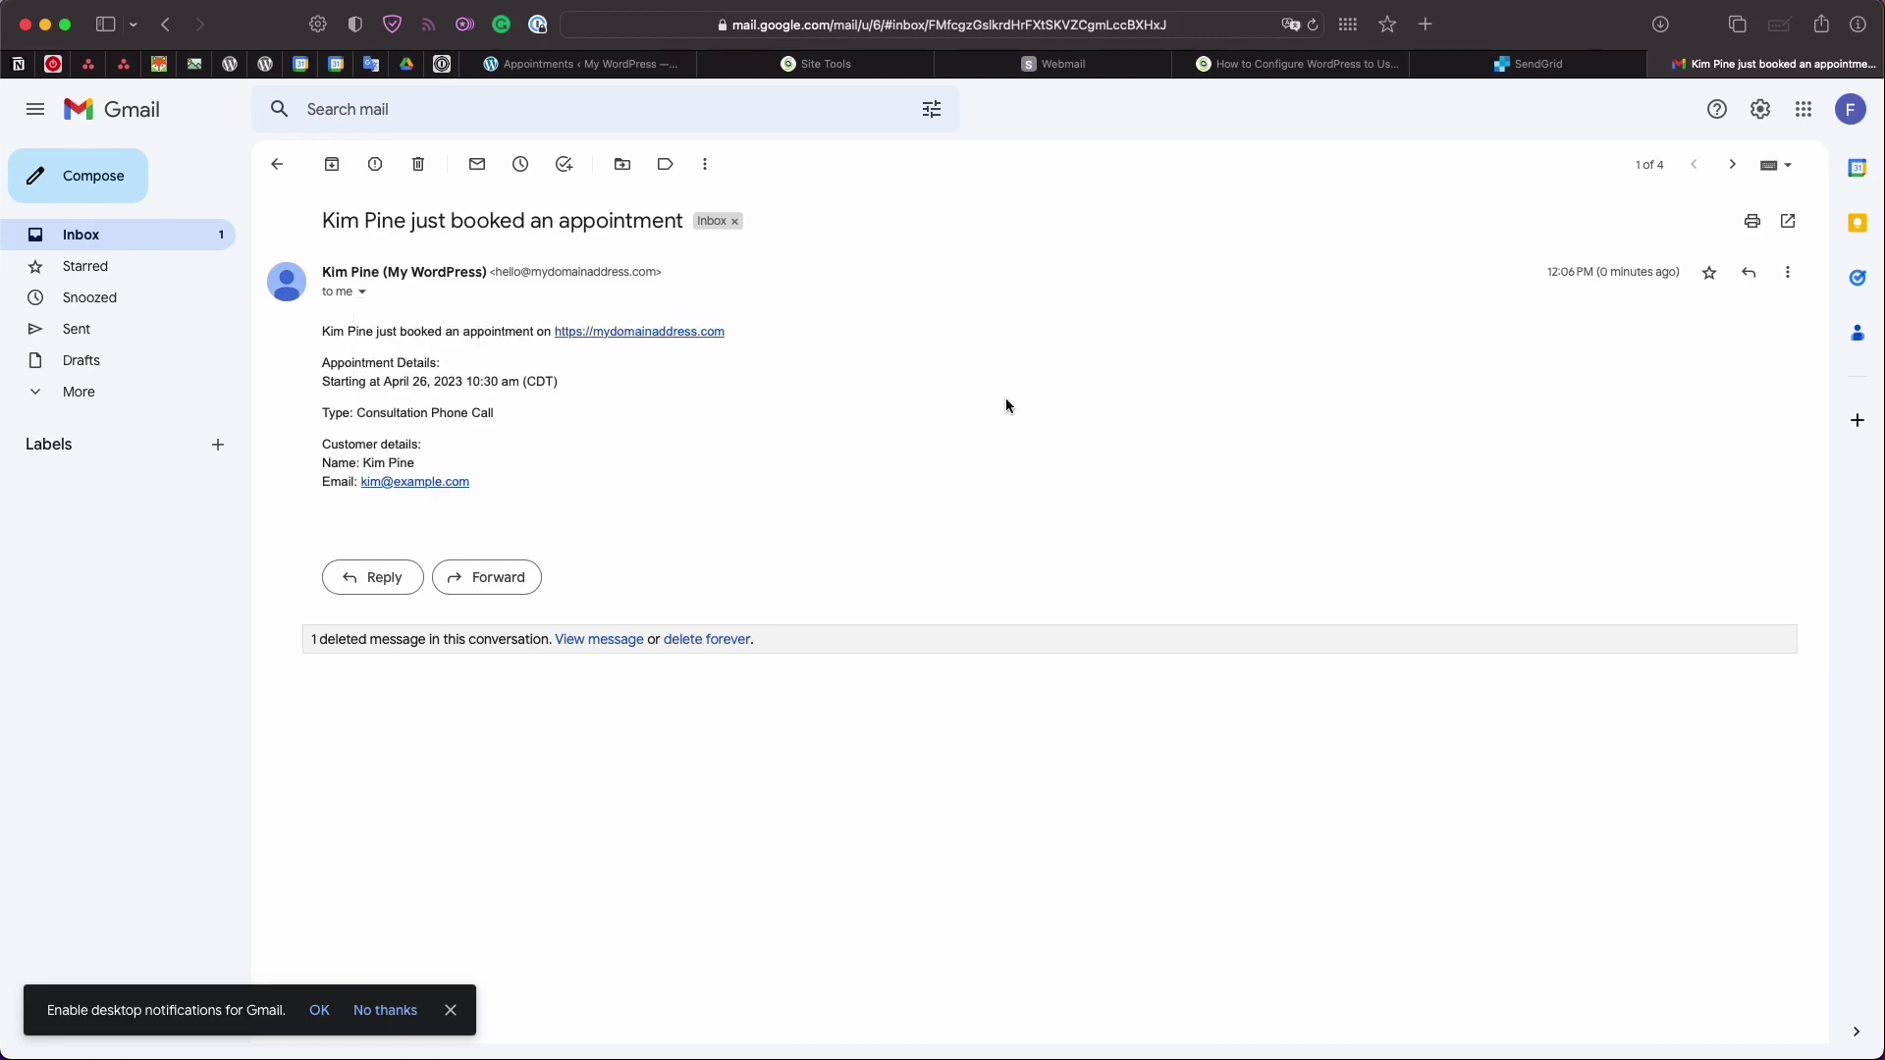
left_click(1528, 62)
left_click(996, 532)
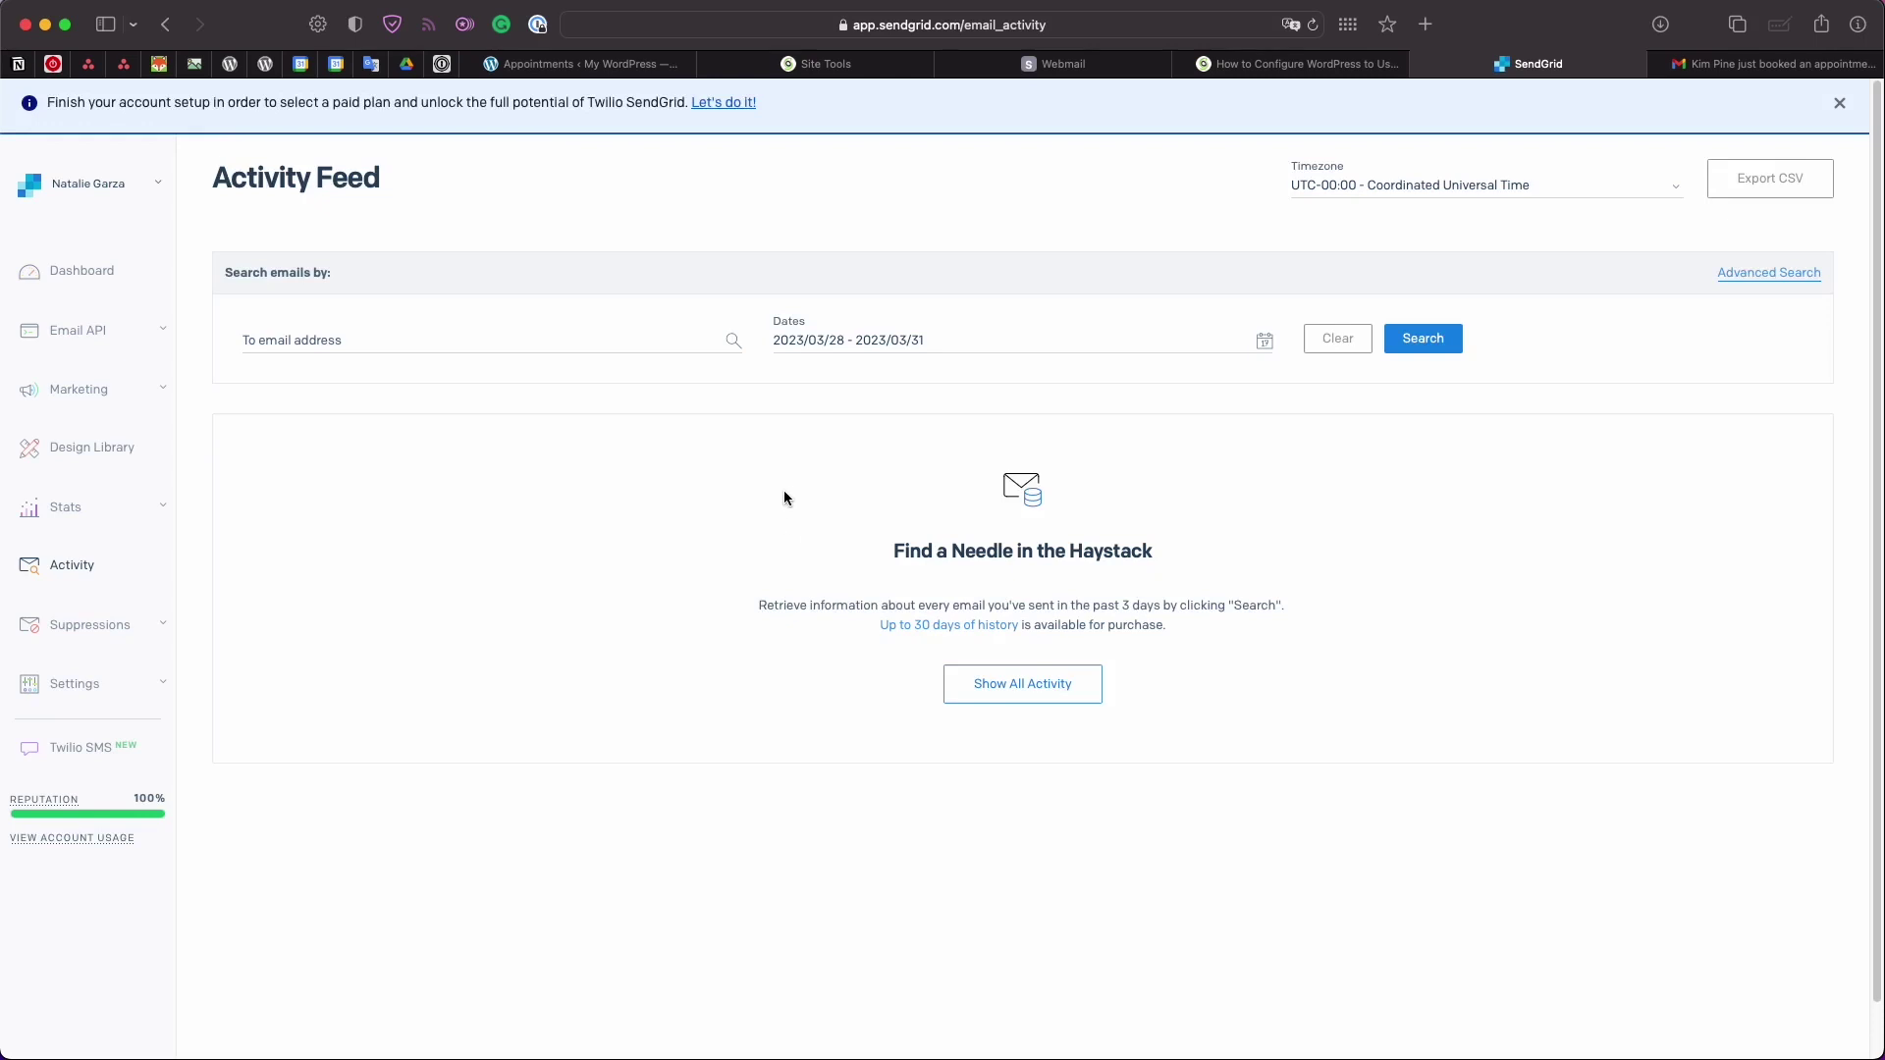
Step: Show all recent SendGrid activity and open the latest delivered test email's information
left_click(1447, 342)
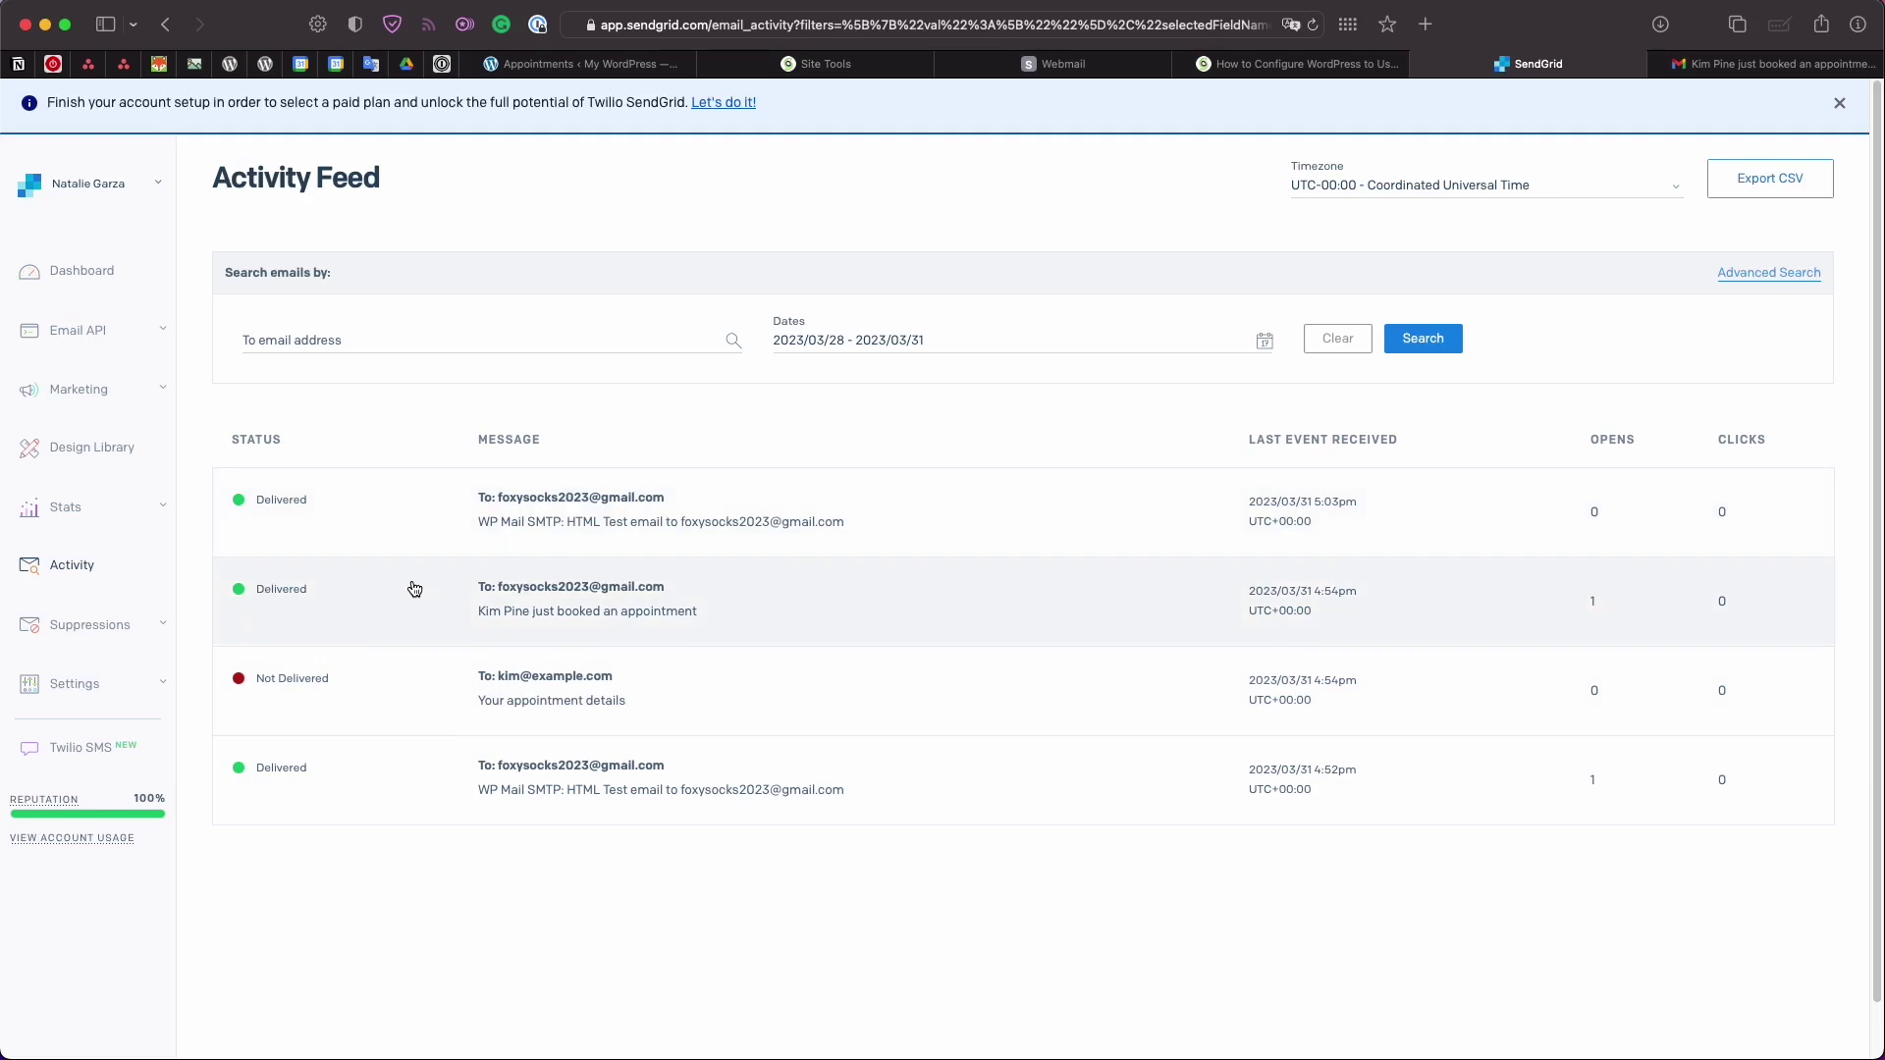
left_click(412, 506)
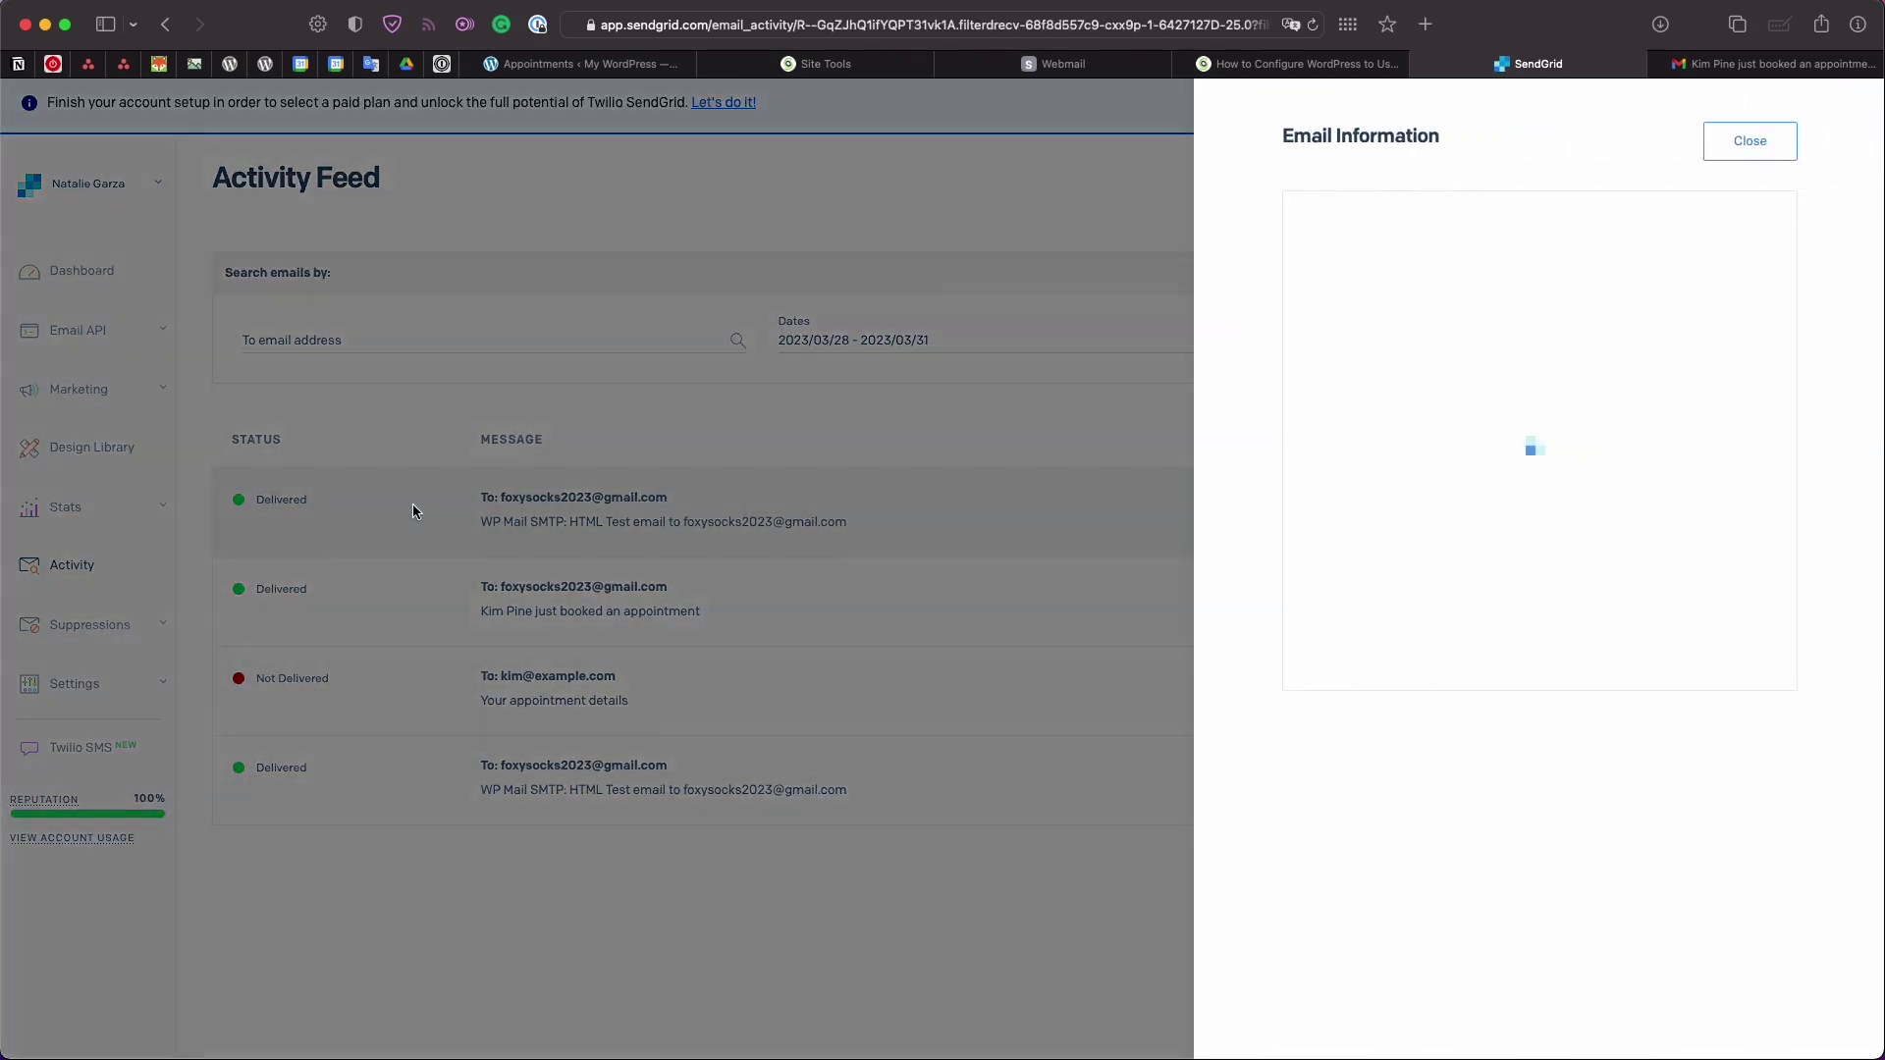